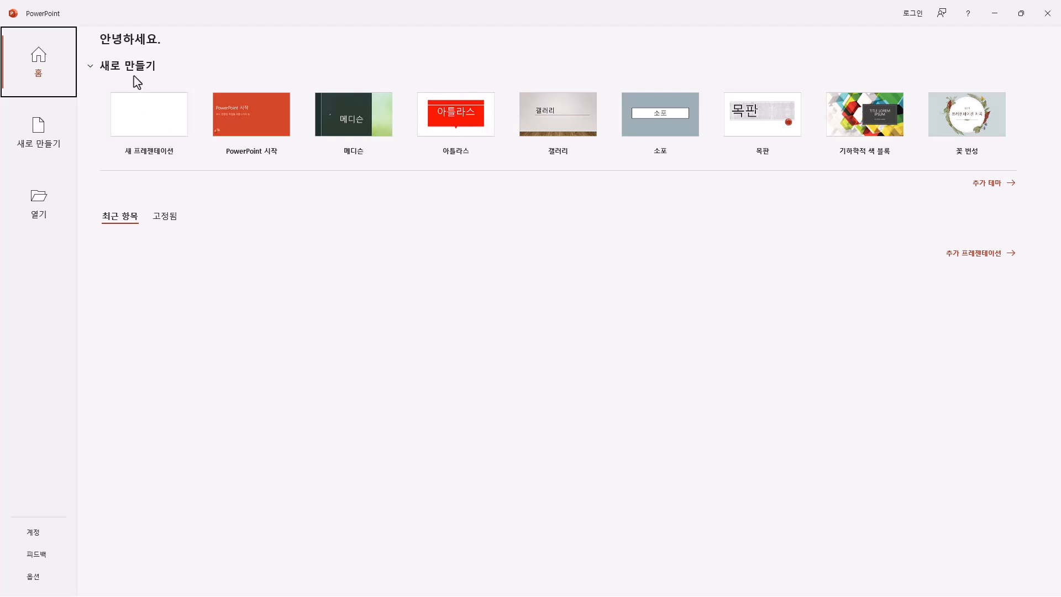
Step: Create a new blank presentation and narrow the slide thumbnail pane
click(162, 123)
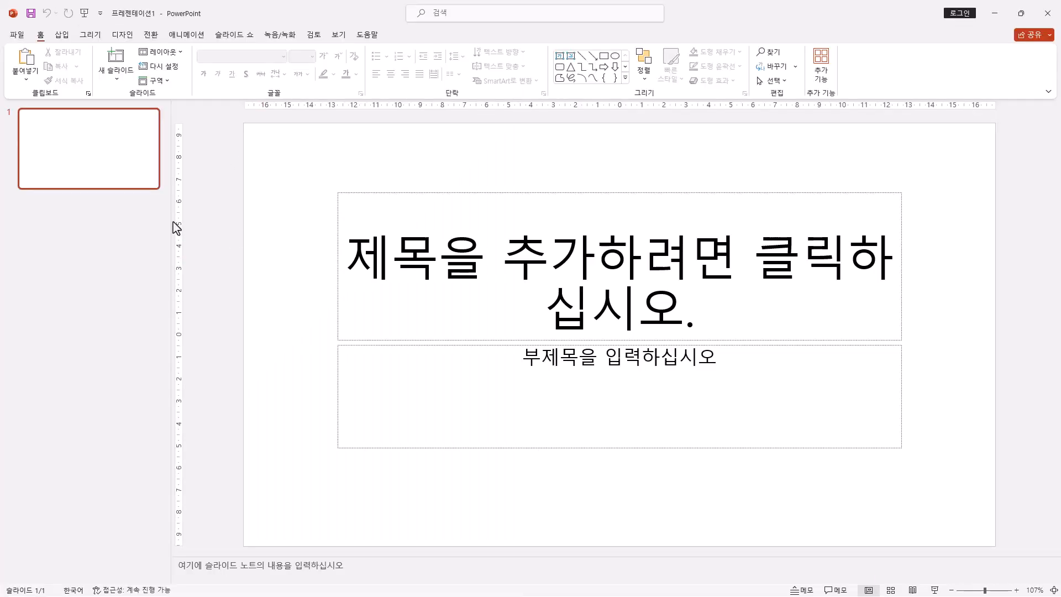
drag(166, 217, 86, 232)
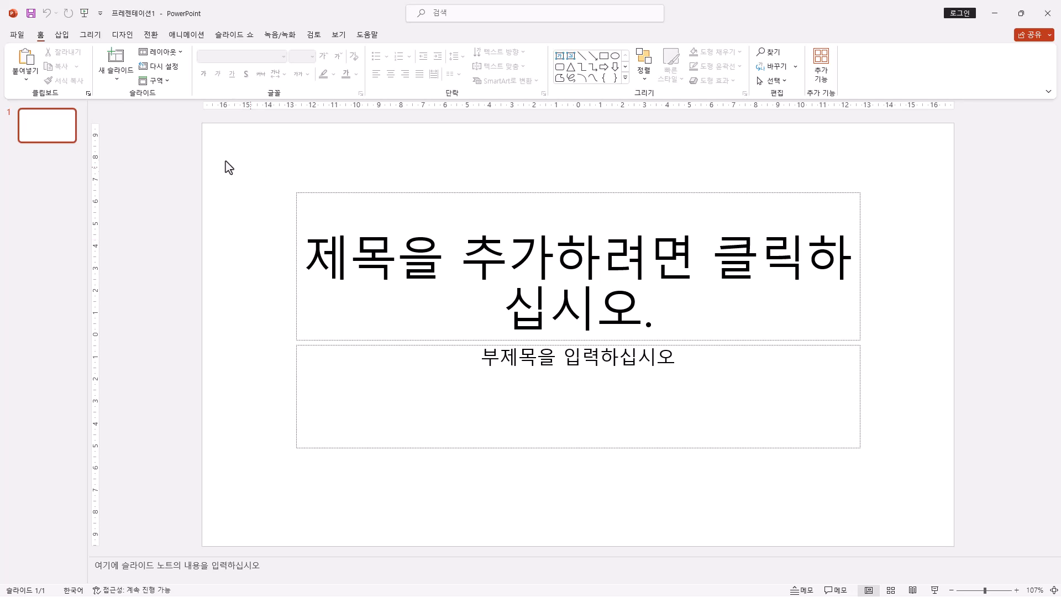
Step: Save the presentation in the ITQ folder under Documents, naming the file with the candidate number, a hyphen and the candidate's name
click(31, 18)
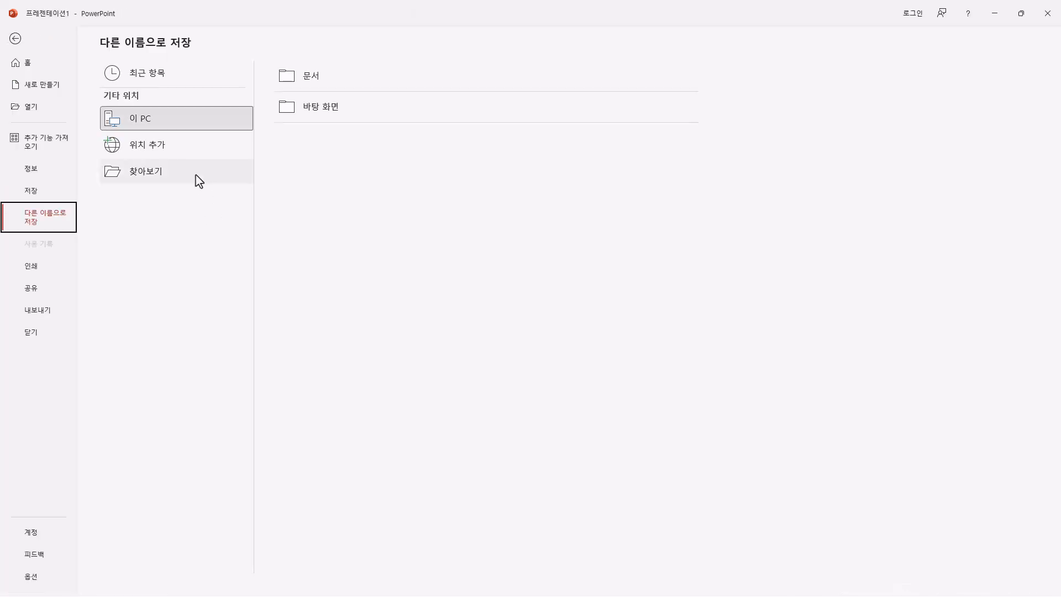
click(196, 175)
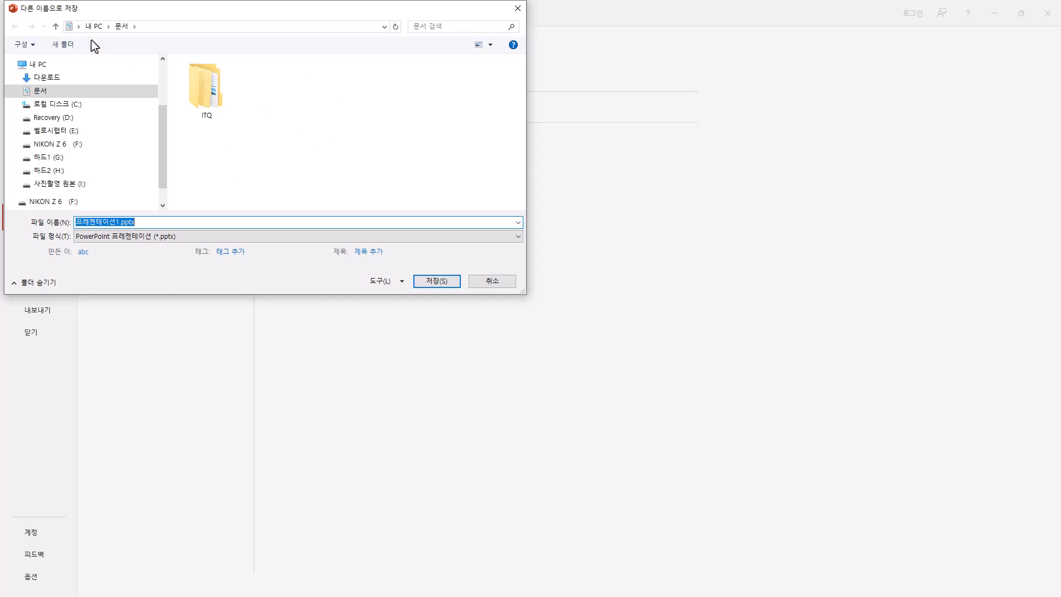
double_click(215, 99)
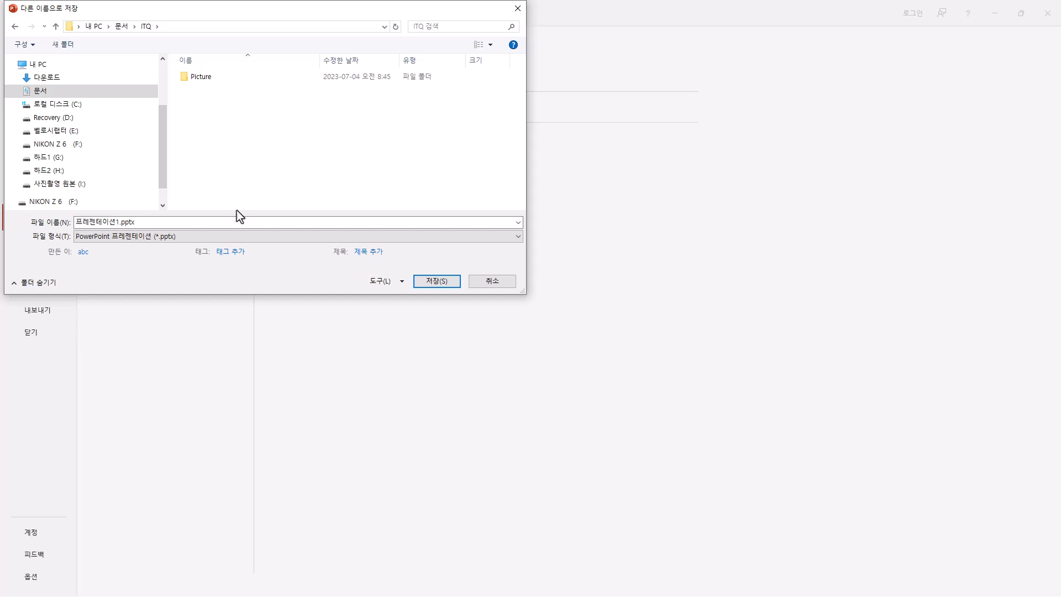
double_click(186, 223)
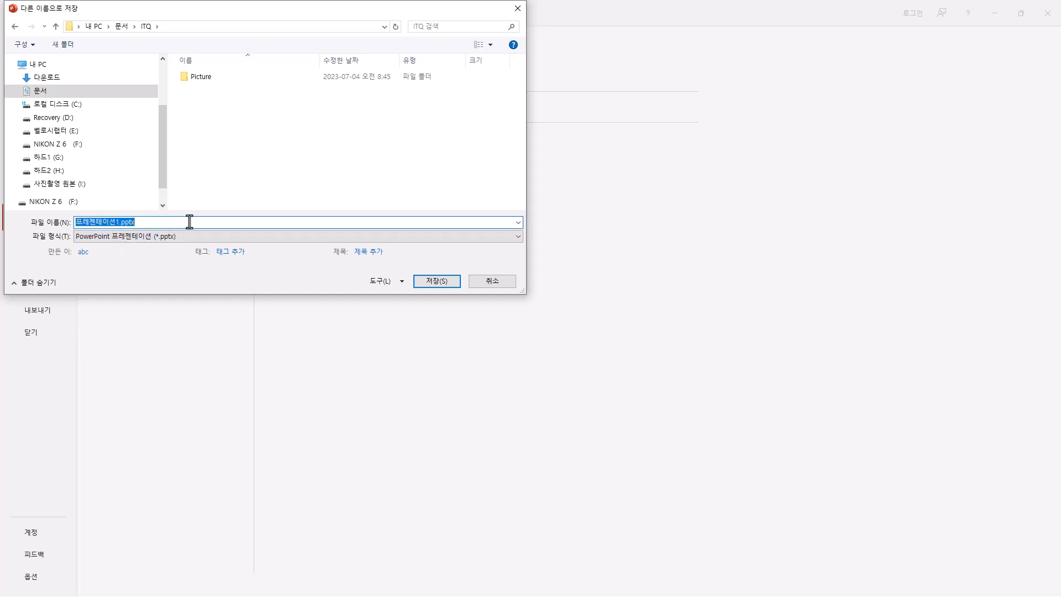
text(12345678-홍길동)
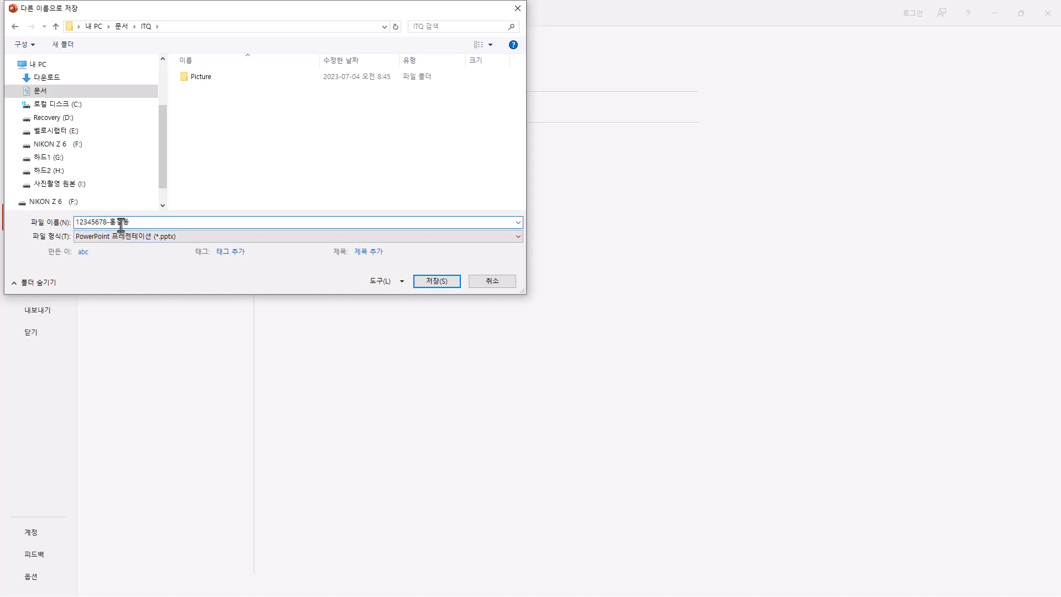
double_click(105, 222)
click(436, 281)
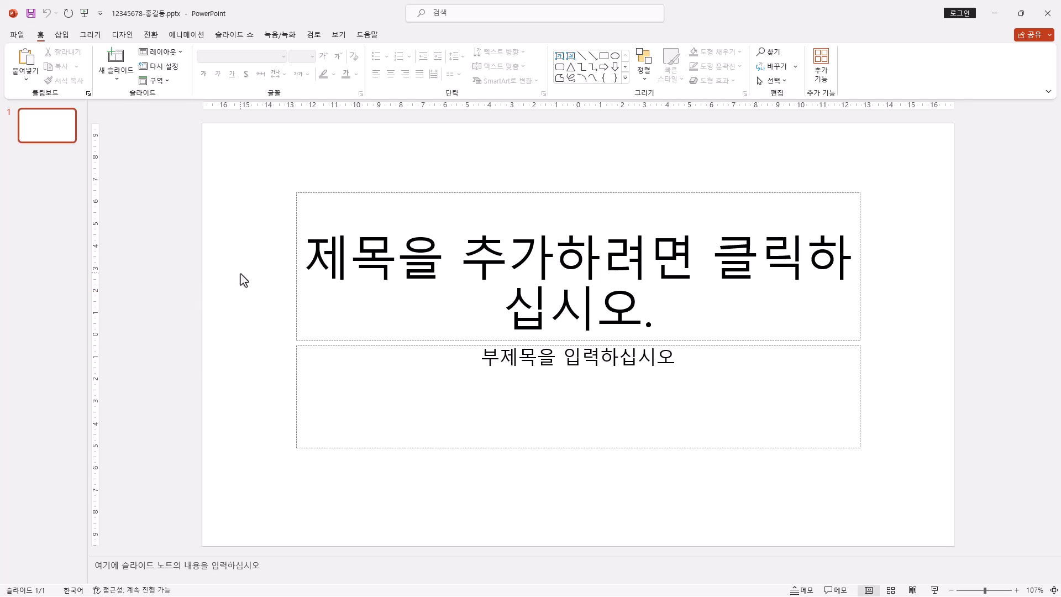
Step: Set the slide size to A4 용지(210x297mm) with content scaled to fit (맞춤 확인), and collapse the notes area
click(133, 39)
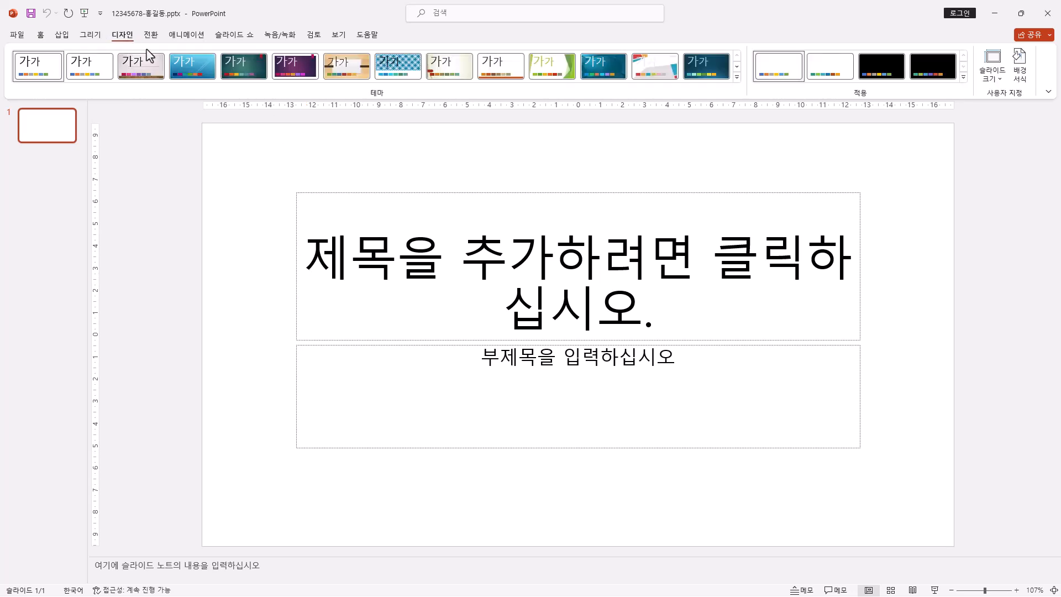
click(1000, 83)
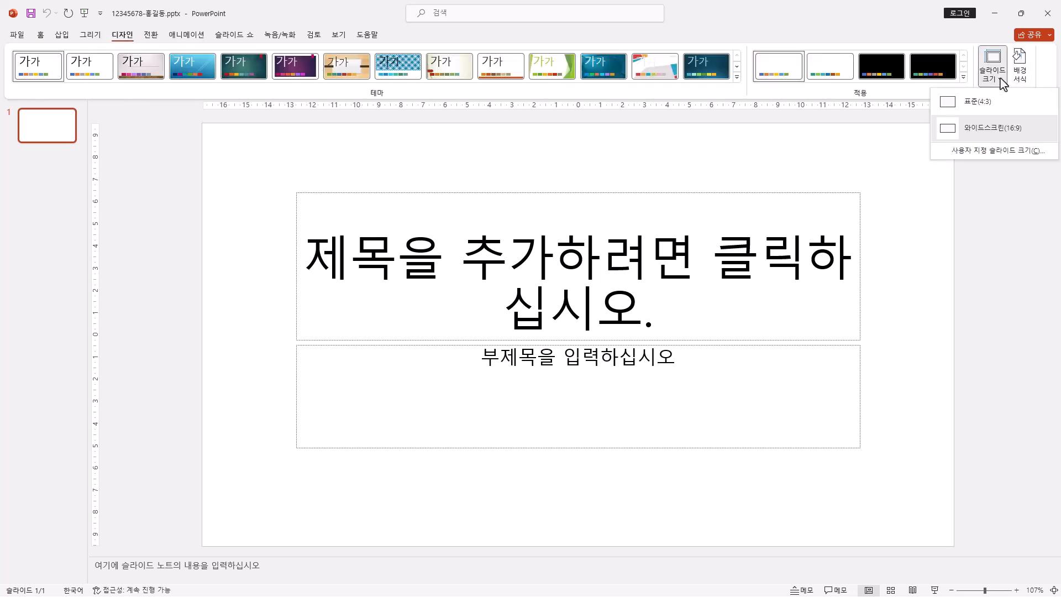
click(998, 152)
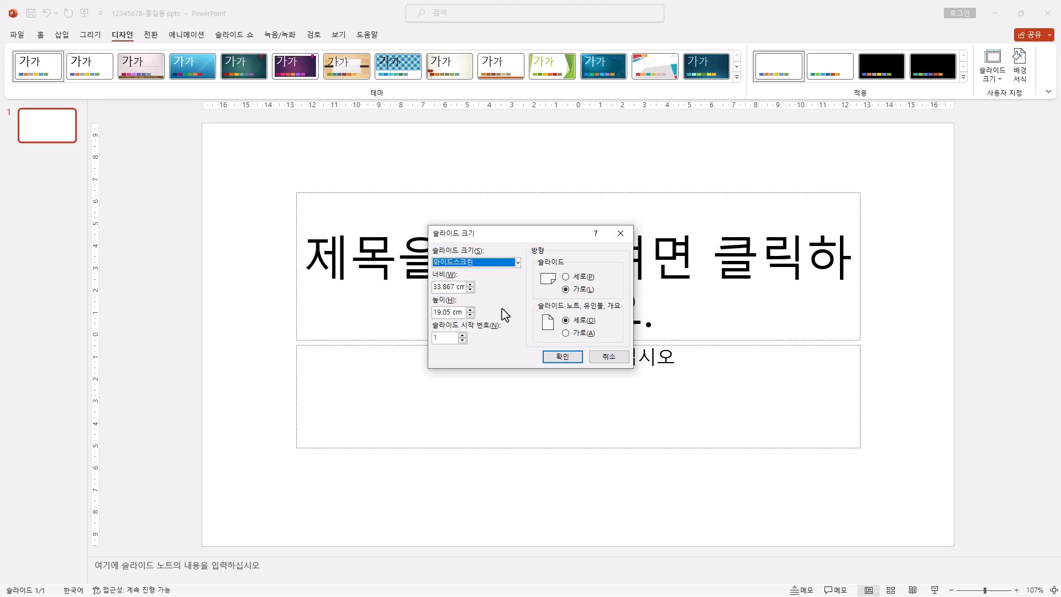
click(516, 269)
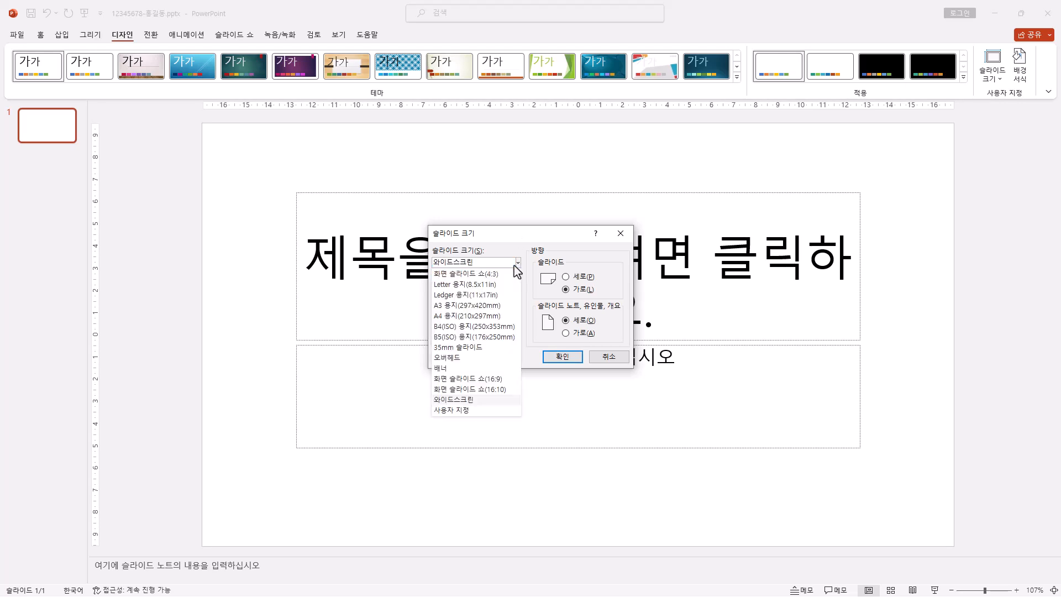
click(489, 316)
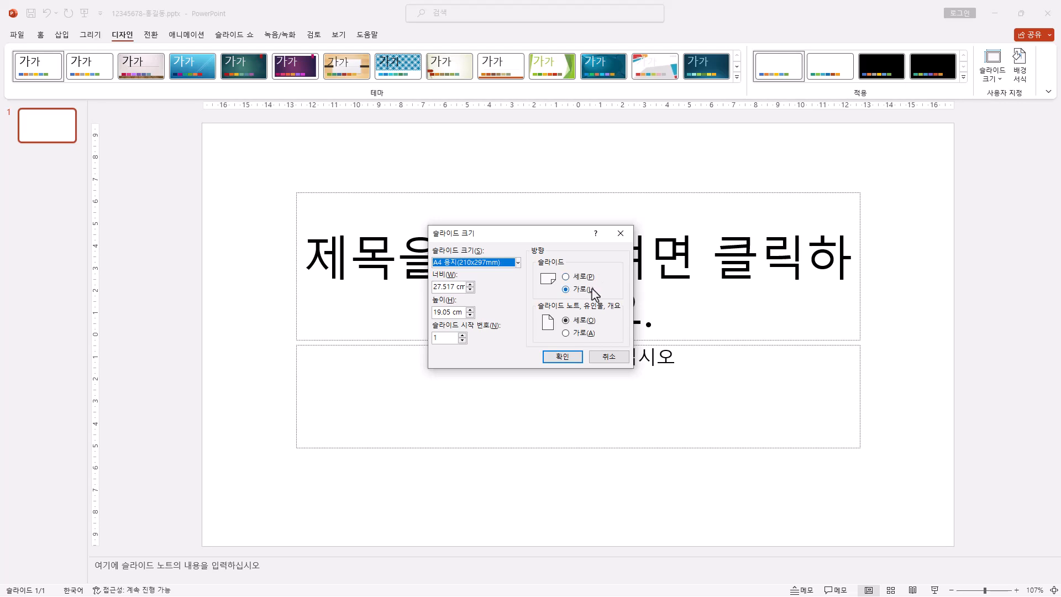
click(570, 357)
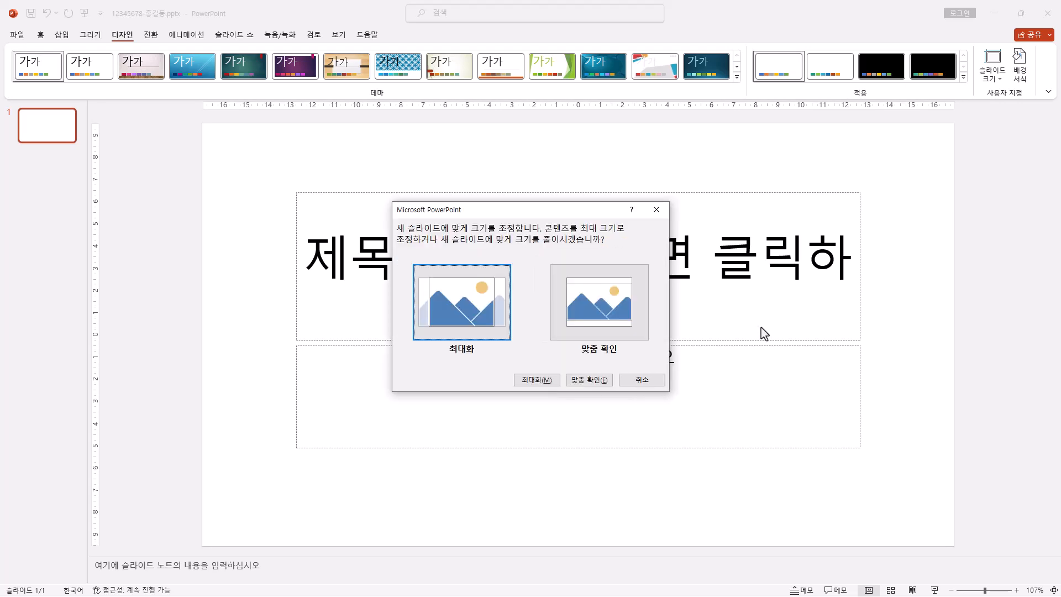
click(608, 319)
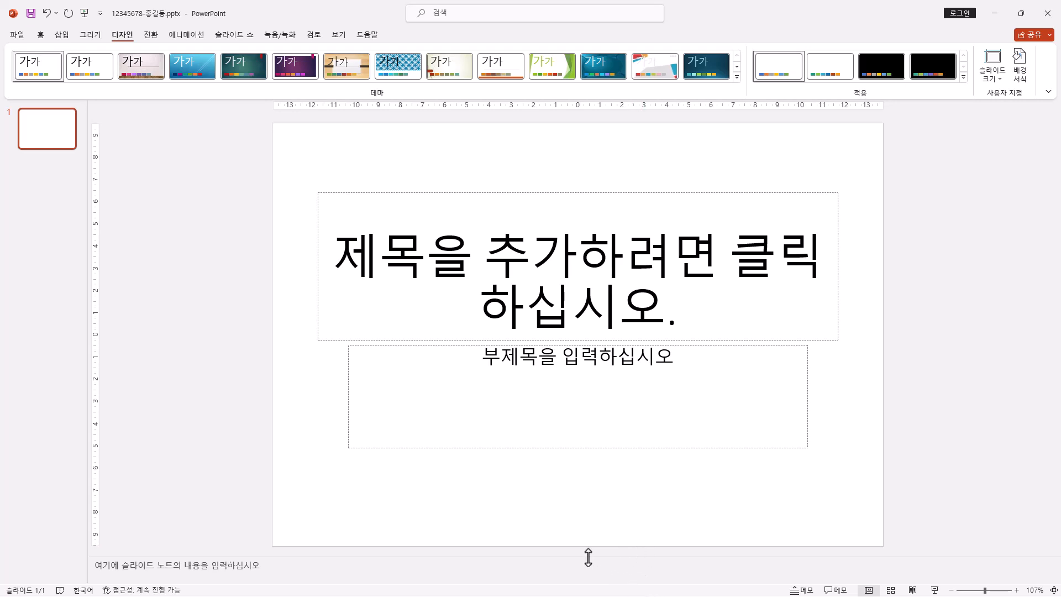
drag(588, 557, 605, 590)
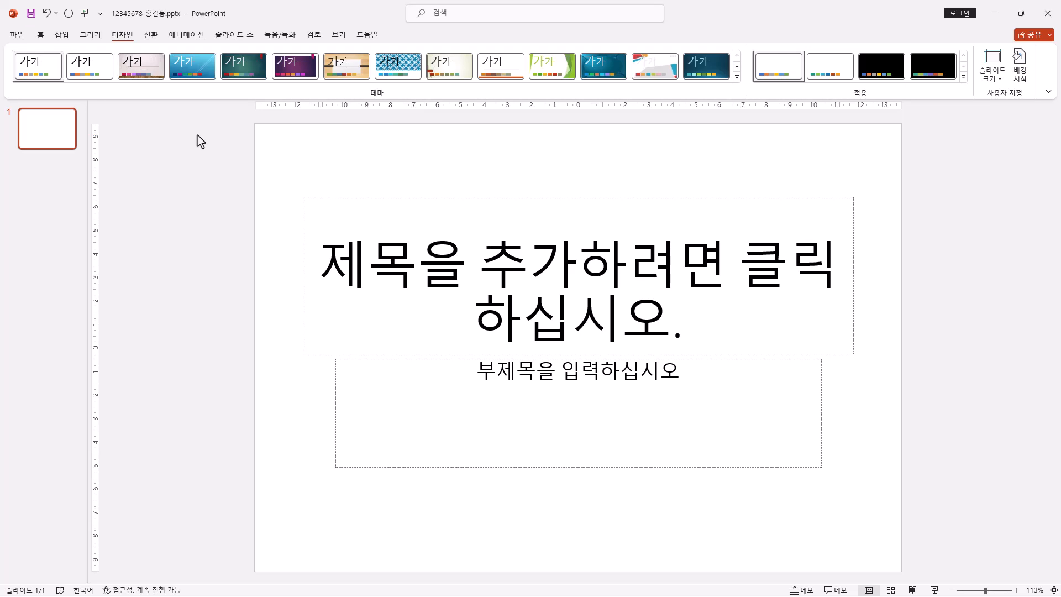
Step: Open the slide master view and select the title and content layout, the second layout under the master
click(335, 36)
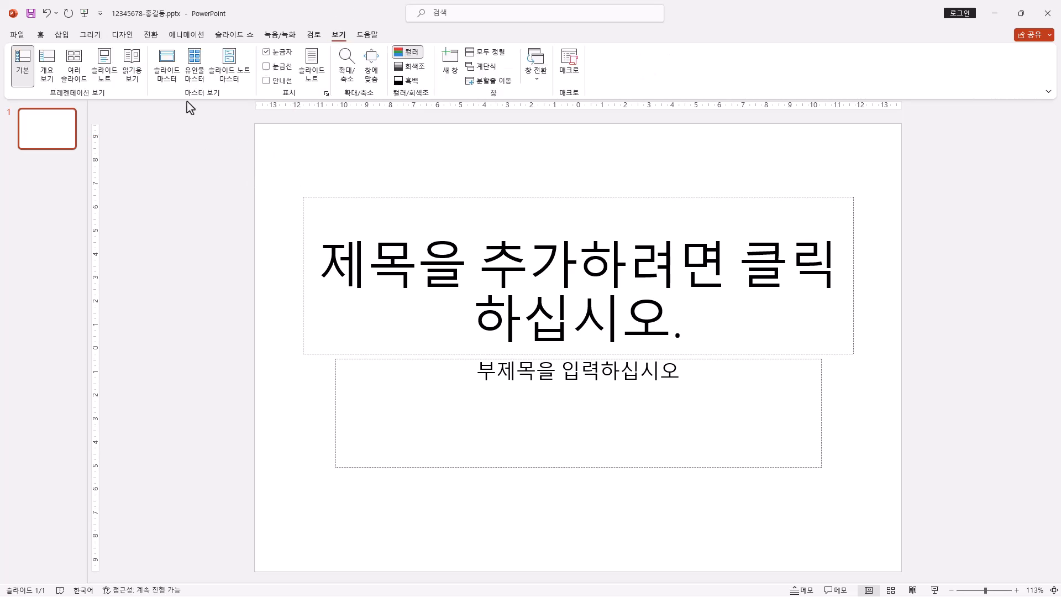
click(175, 75)
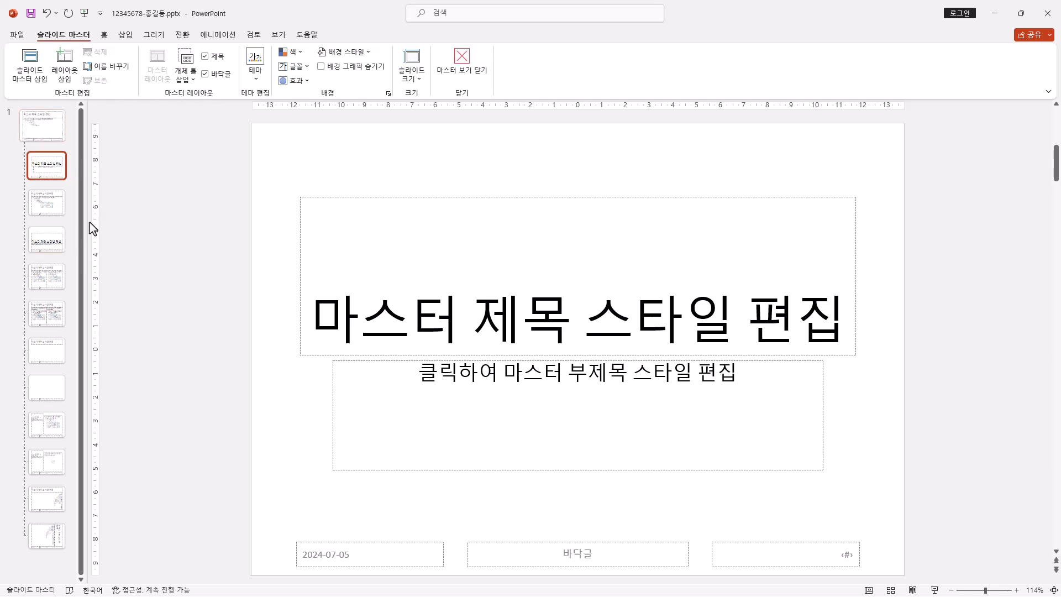
click(49, 212)
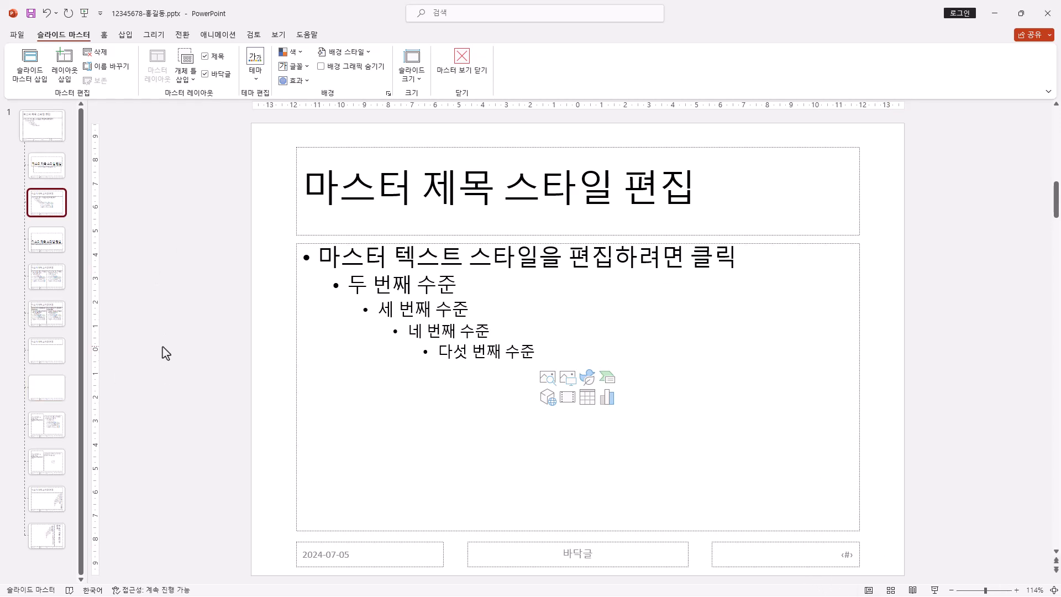
click(57, 360)
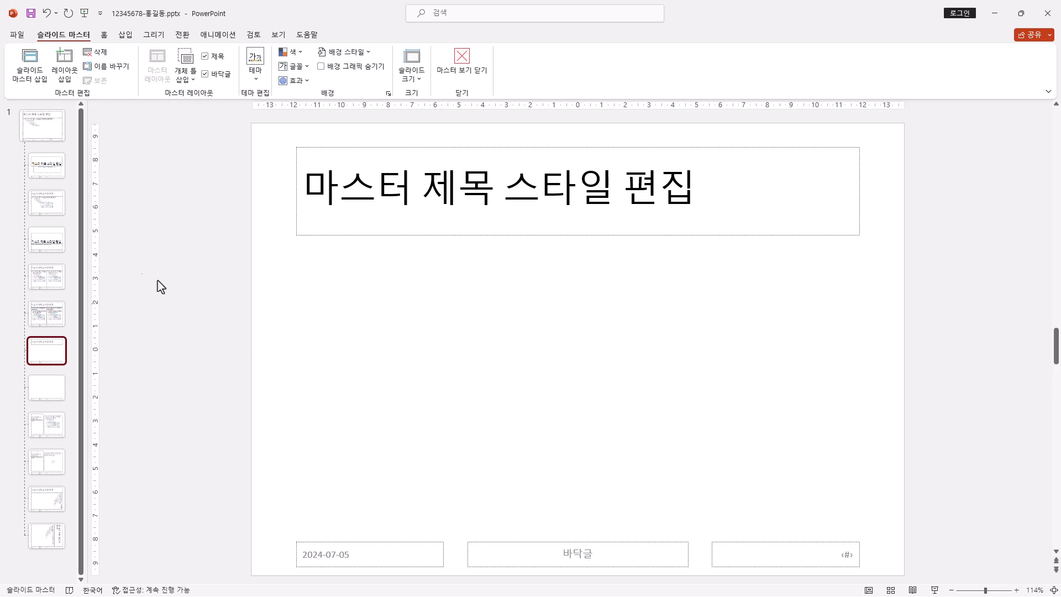
click(59, 209)
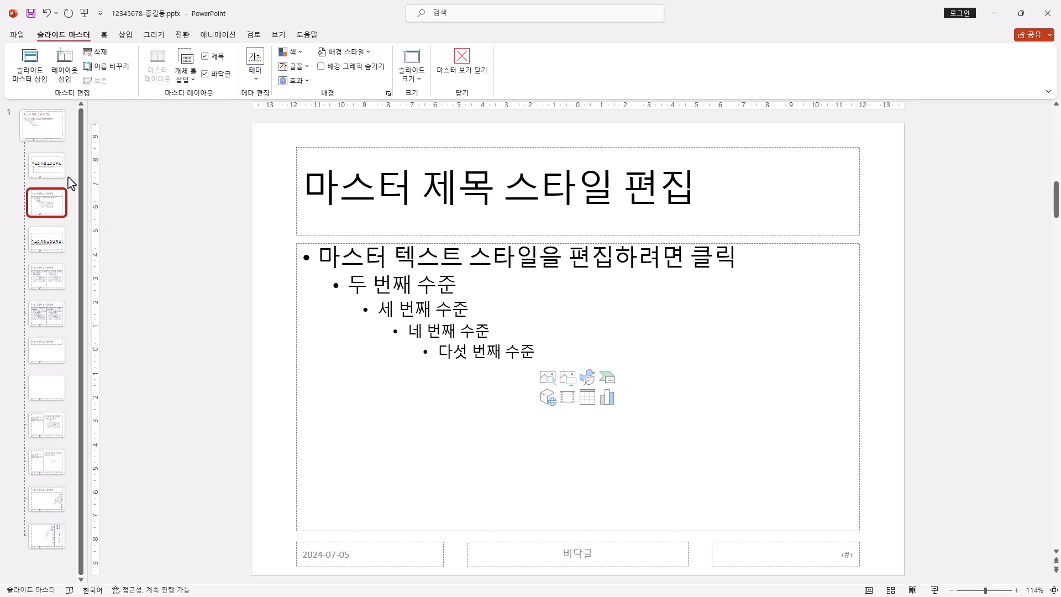
click(55, 132)
click(52, 166)
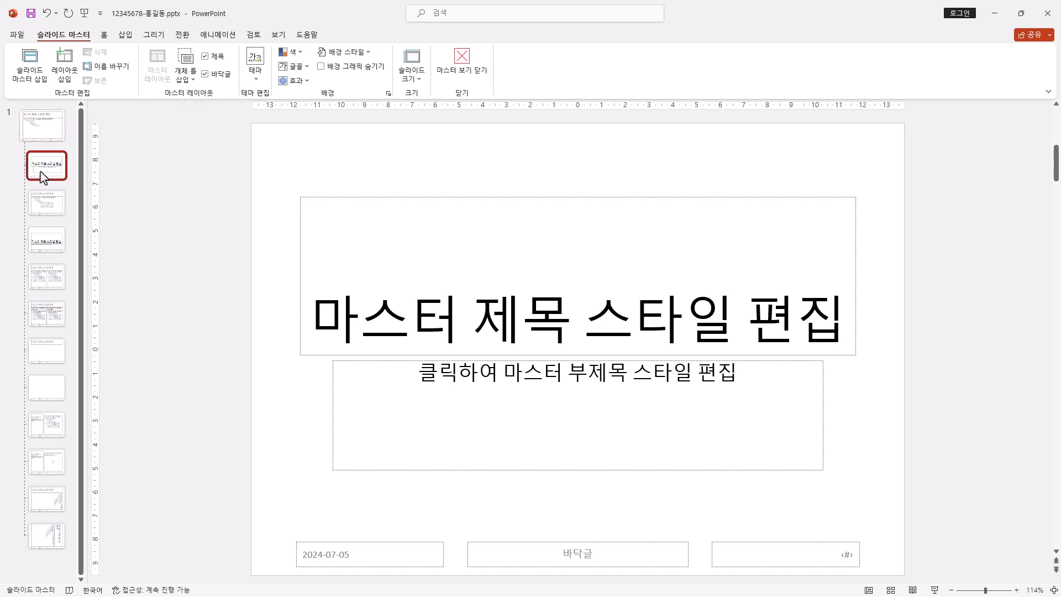
click(62, 208)
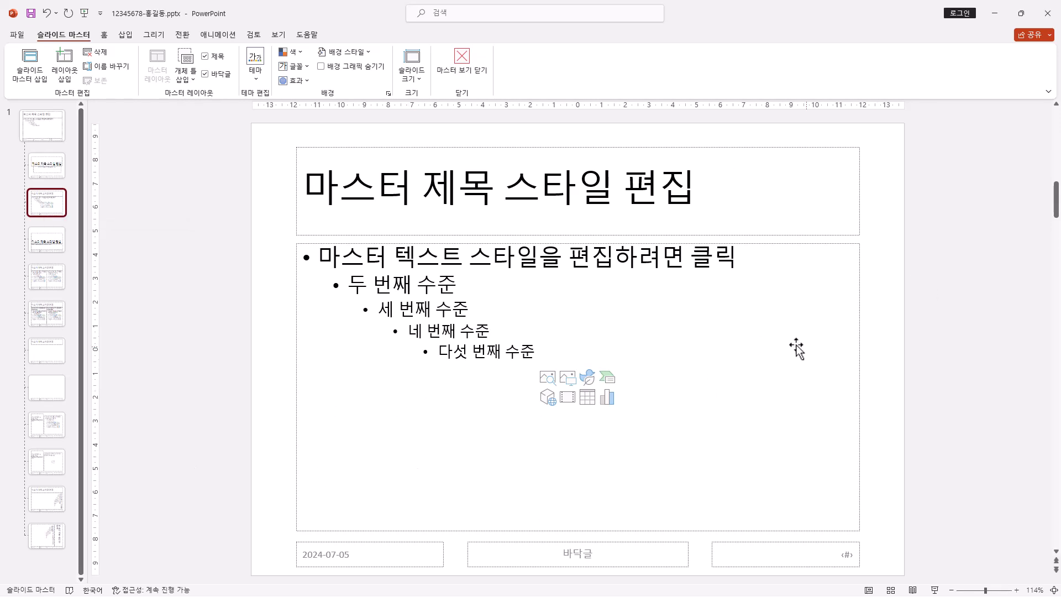
Step: Set the slide number placeholder's font color to black and enlarge its text on the title and content layout
click(838, 567)
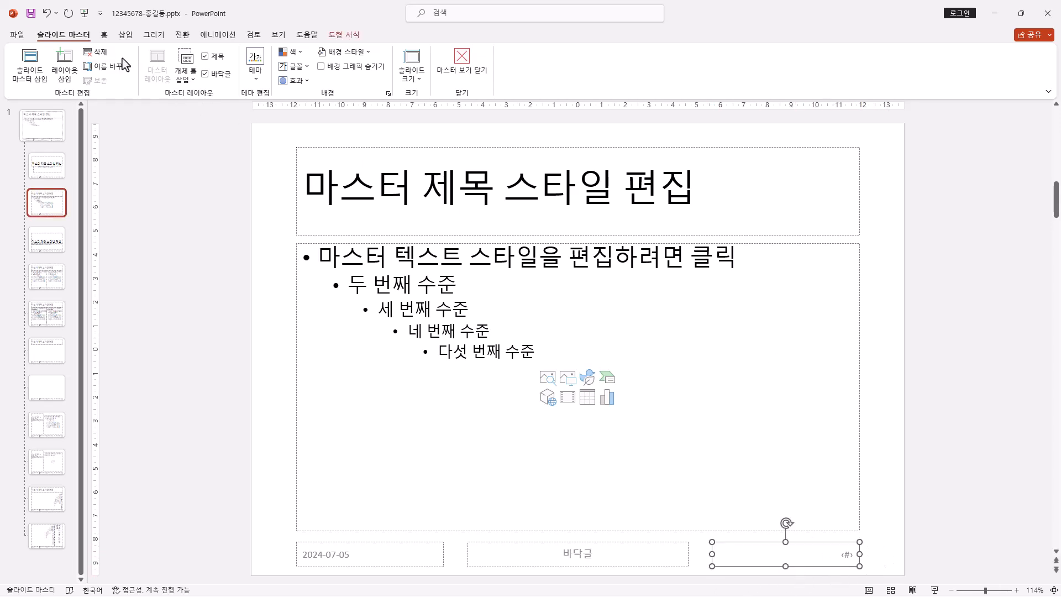
click(102, 38)
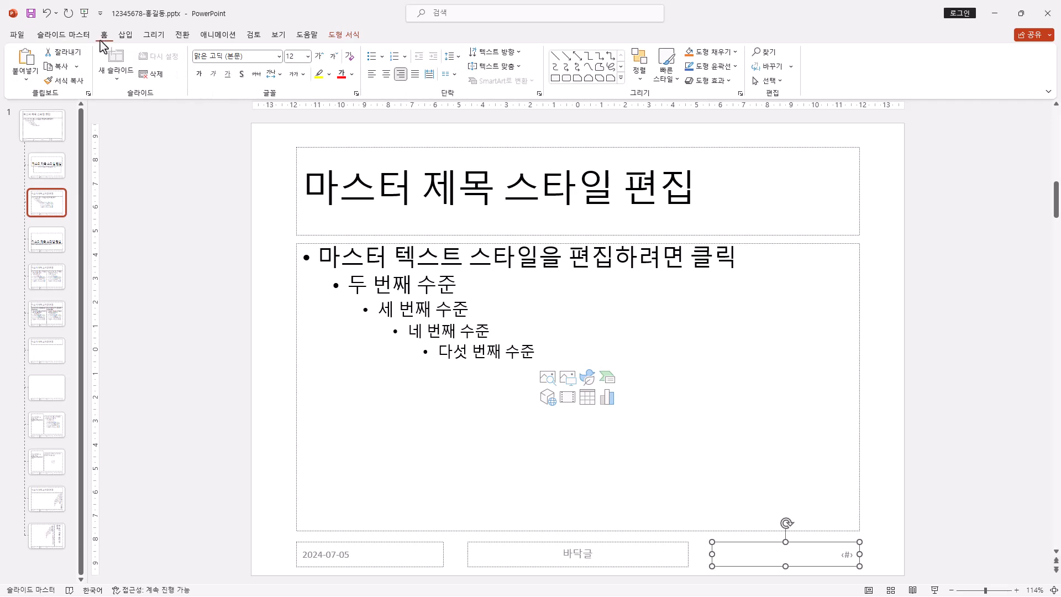
click(351, 74)
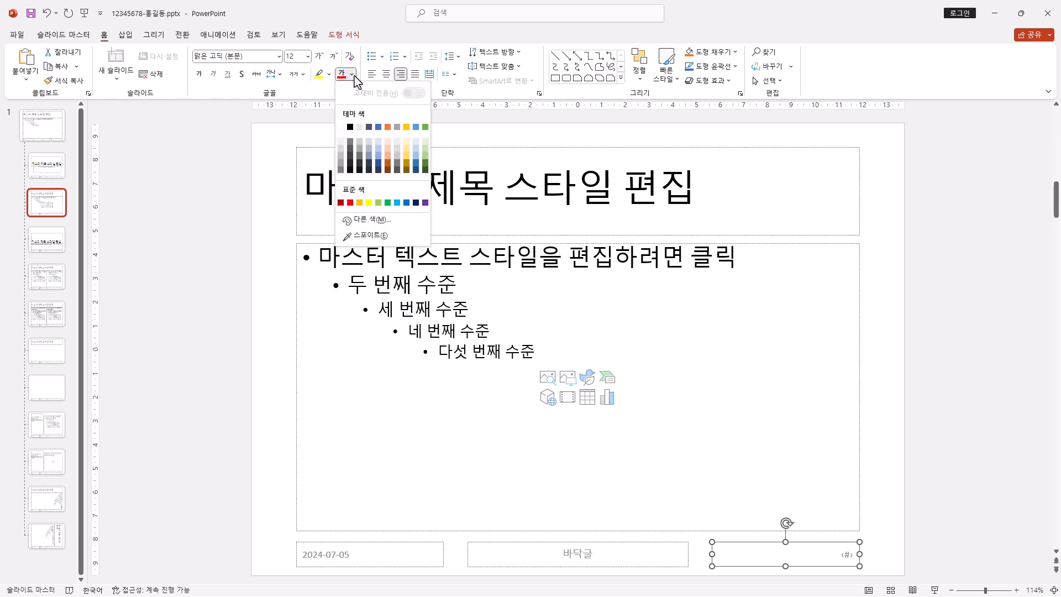
click(350, 128)
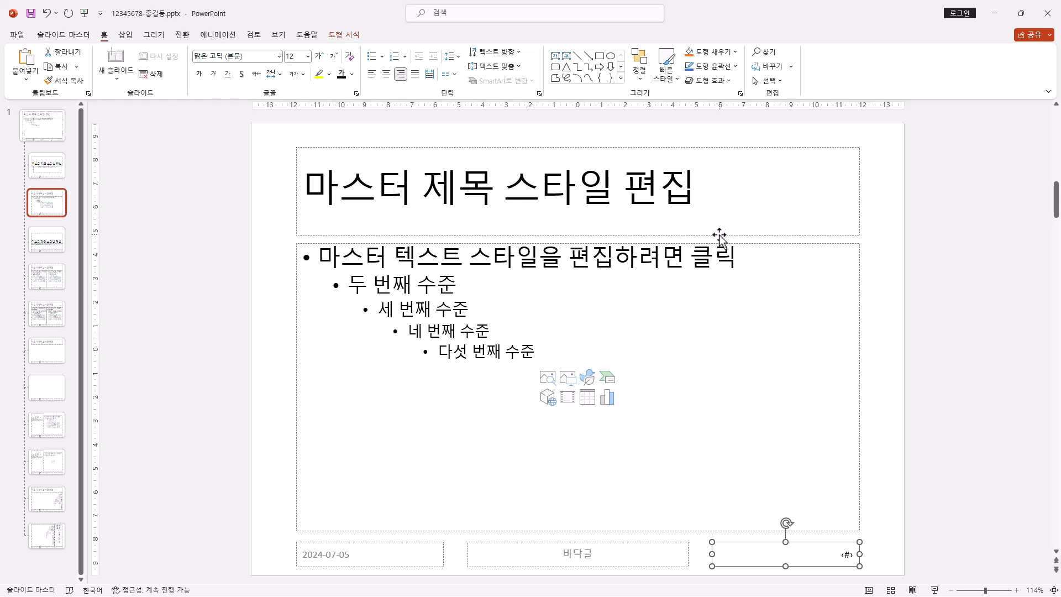
click(320, 56)
click(320, 56)
Step: Insert the picture 로고1.jpg from the Documents > ITQ > Picture folder into the layout
click(126, 38)
click(100, 72)
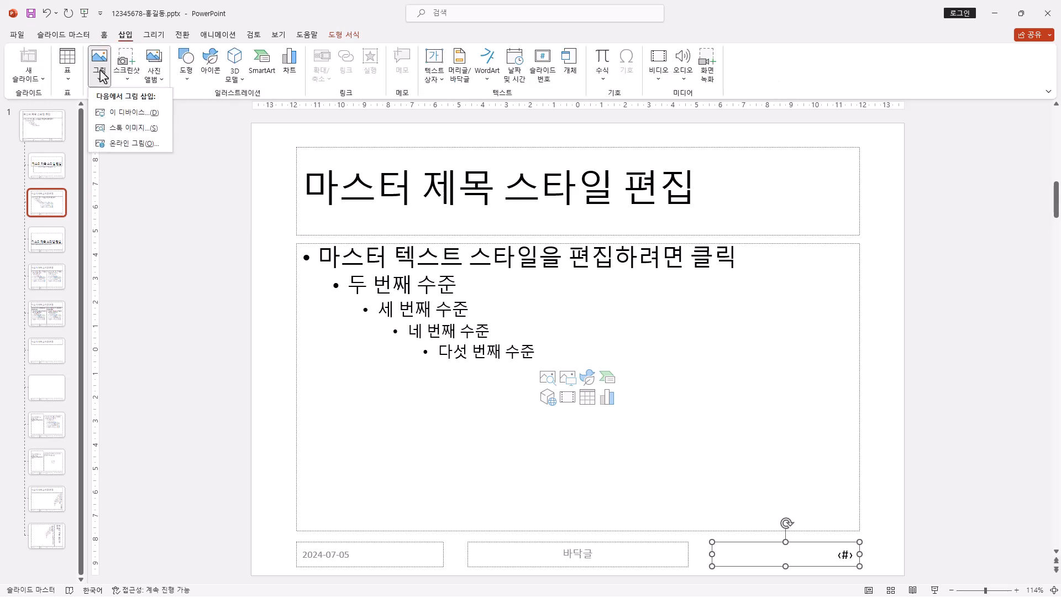
click(140, 114)
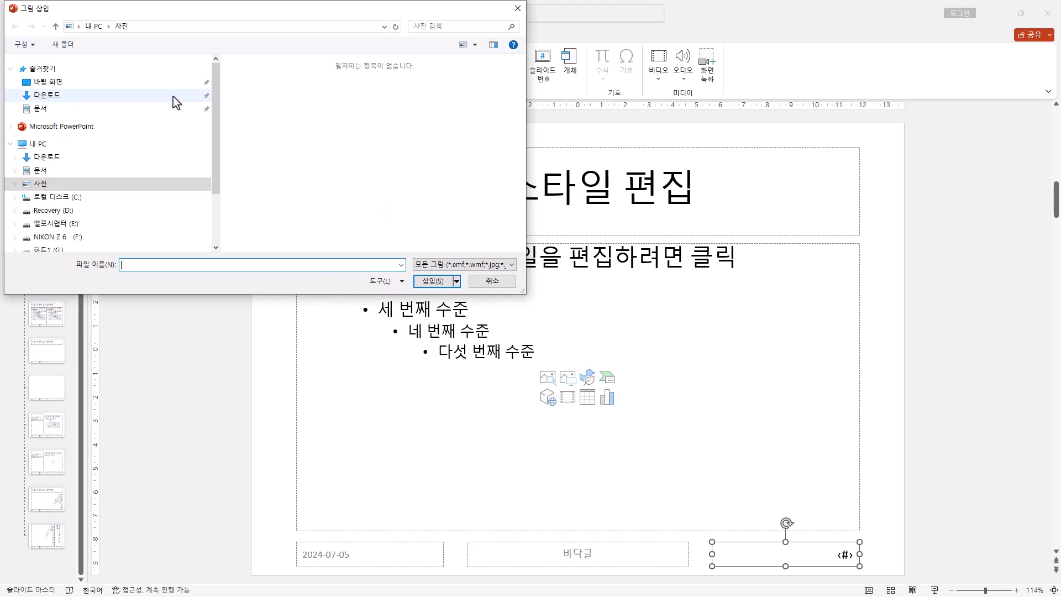
click(41, 109)
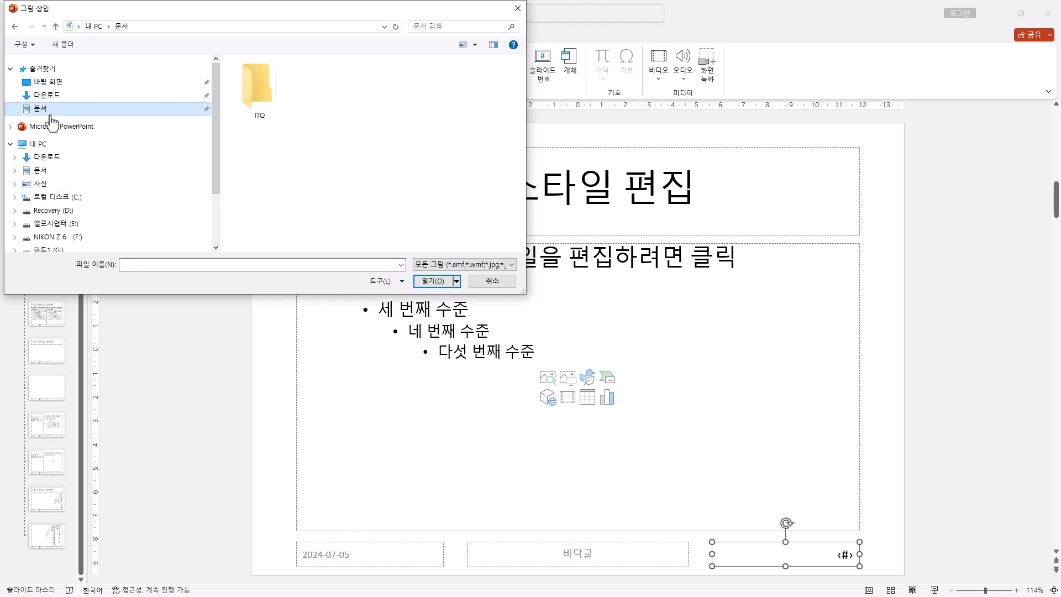
click(273, 95)
double_click(273, 95)
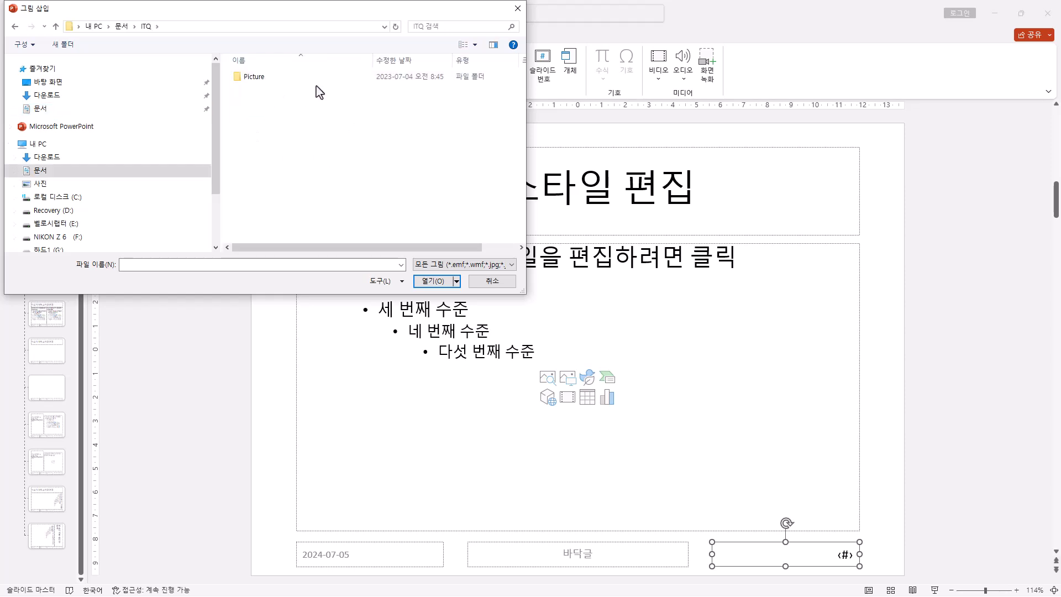
double_click(253, 77)
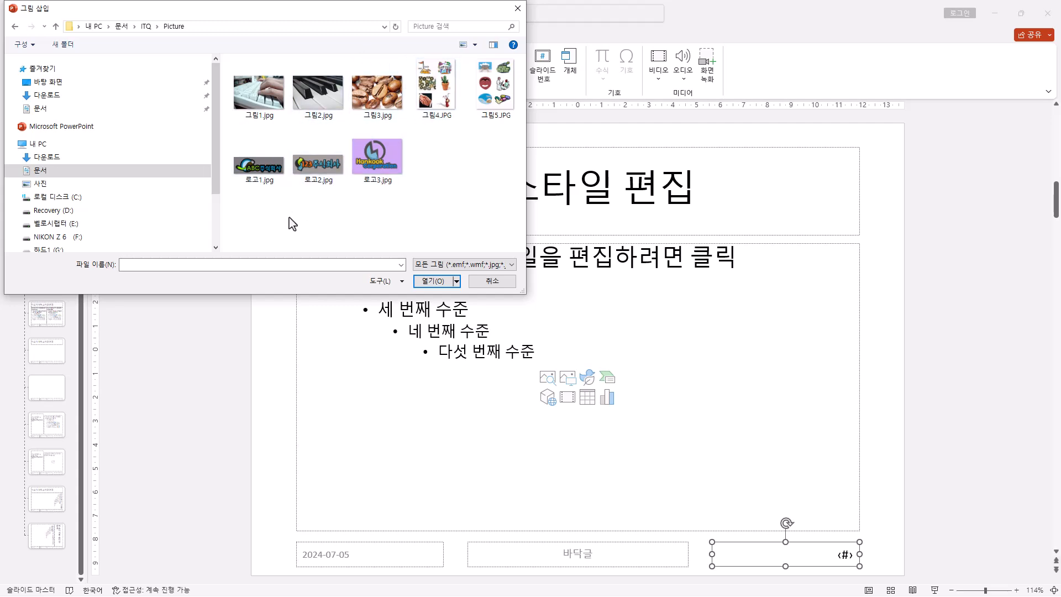
click(264, 172)
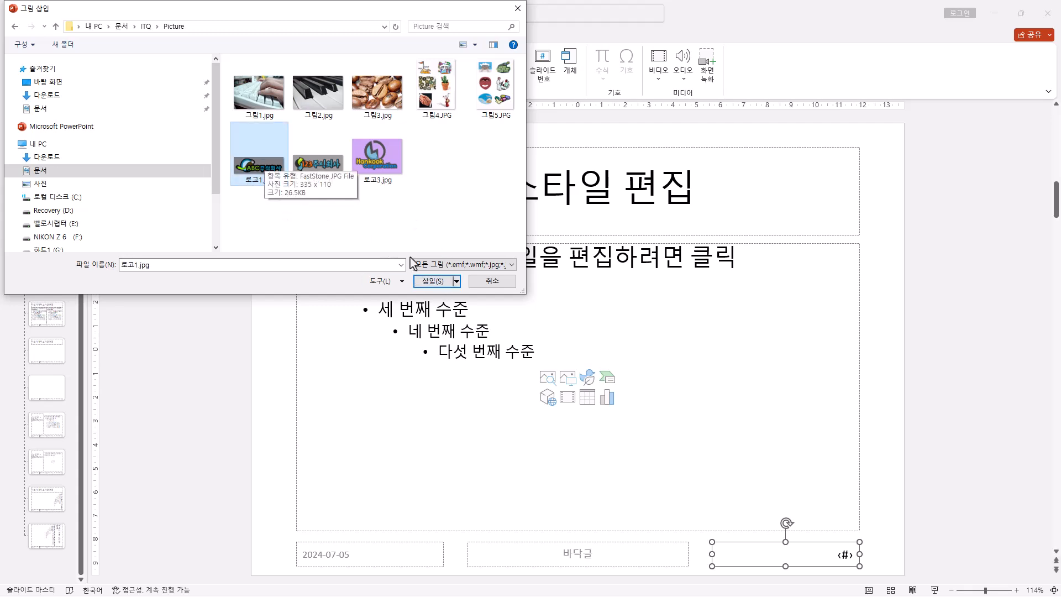
double_click(262, 169)
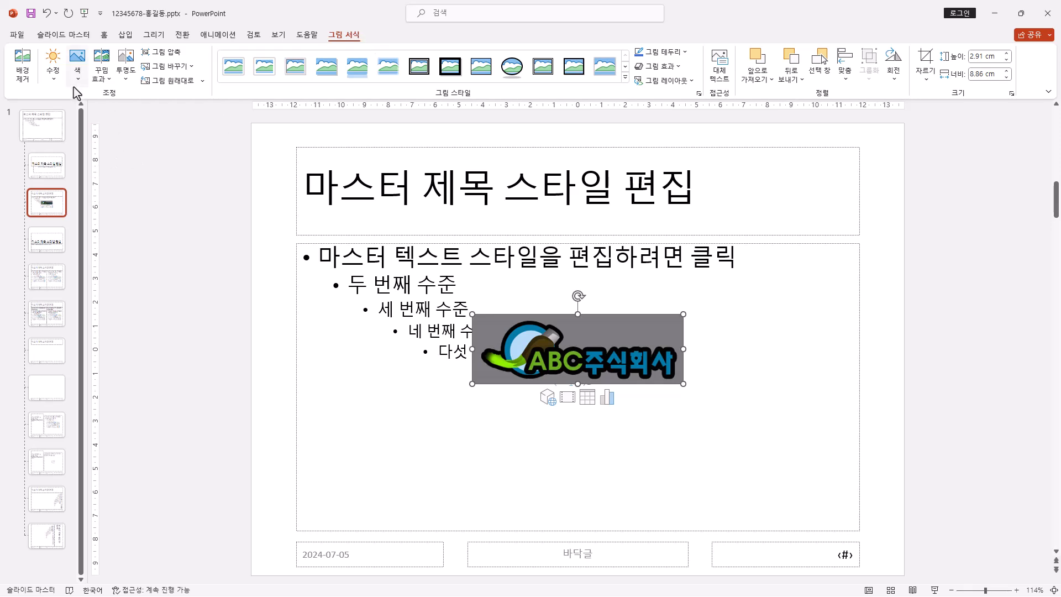
Step: Make the gray background of the logo picture transparent with the Set Transparent Color tool (투명한 색 설정)
click(78, 69)
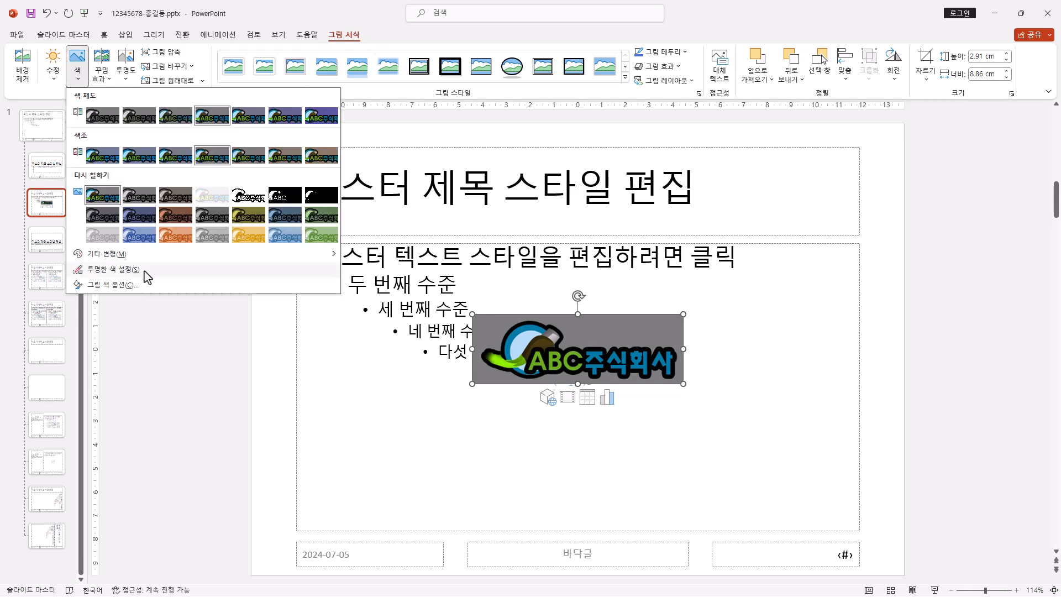
click(113, 269)
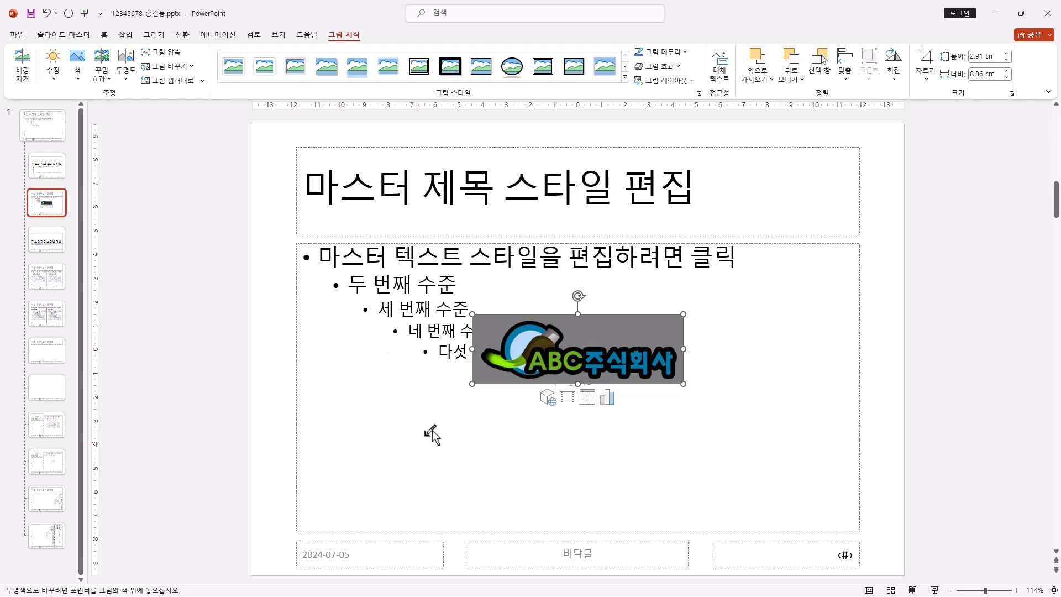
click(625, 328)
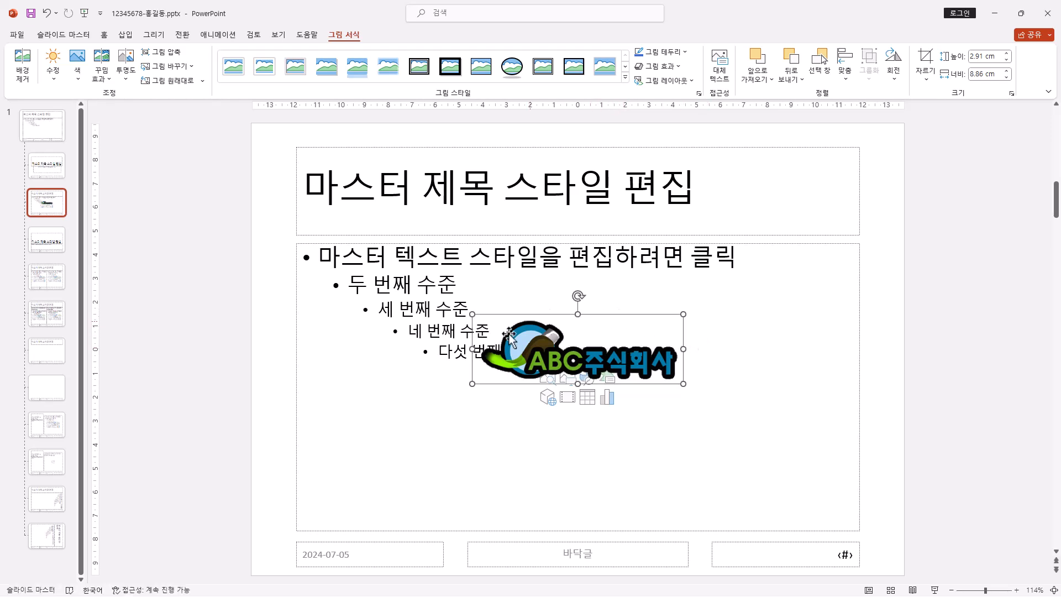
Step: Shrink the logo to about 5 cm wide and 1.7 cm high and place it in the slide's lower-left corner over the date placeholder
drag(684, 314, 643, 325)
drag(559, 365, 349, 554)
key(ctrl+z)
key(ctrl+z)
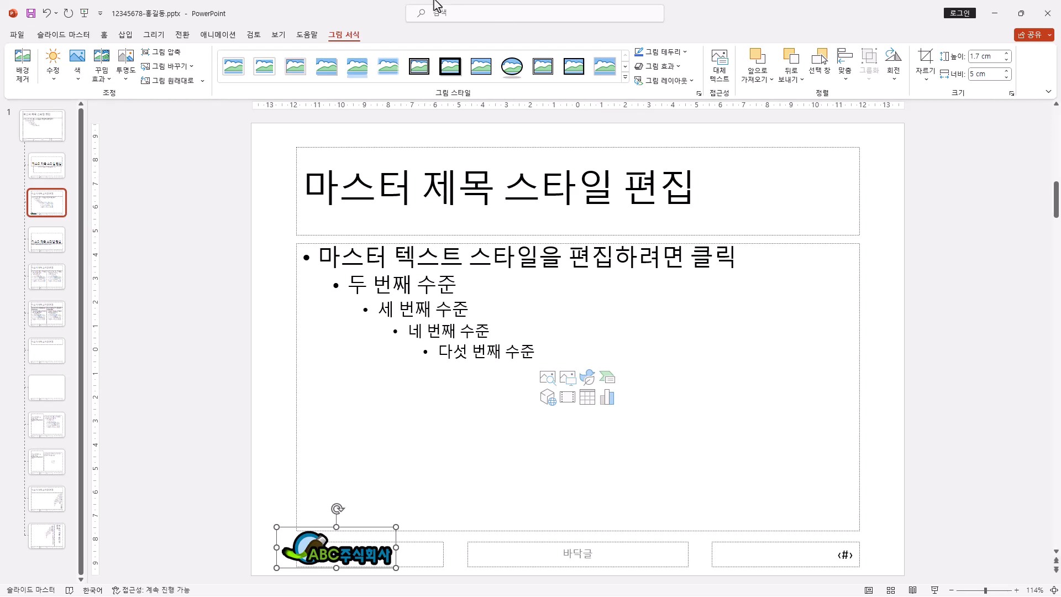
click(105, 35)
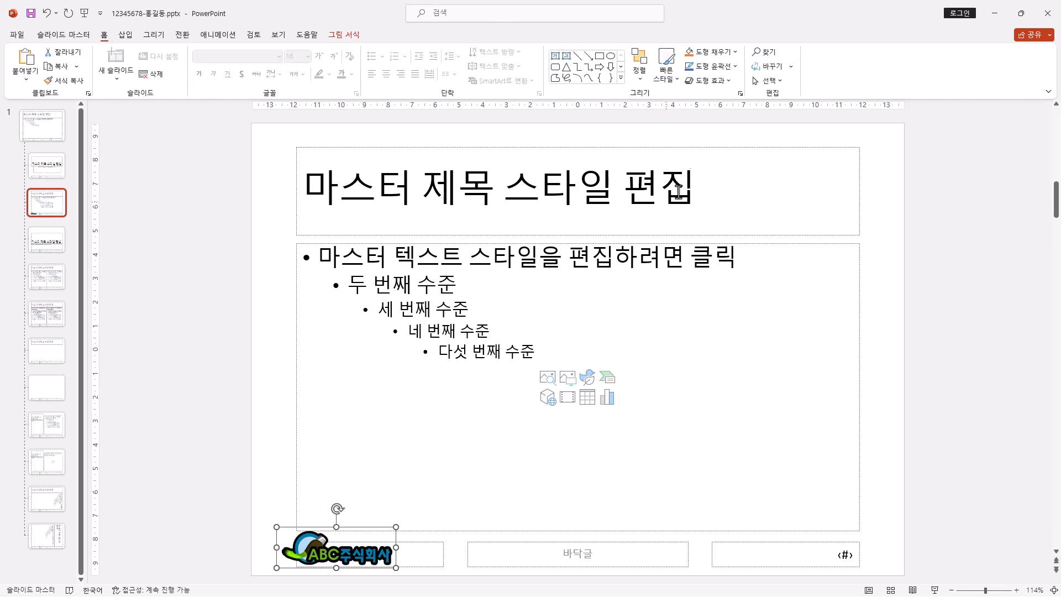
click(622, 79)
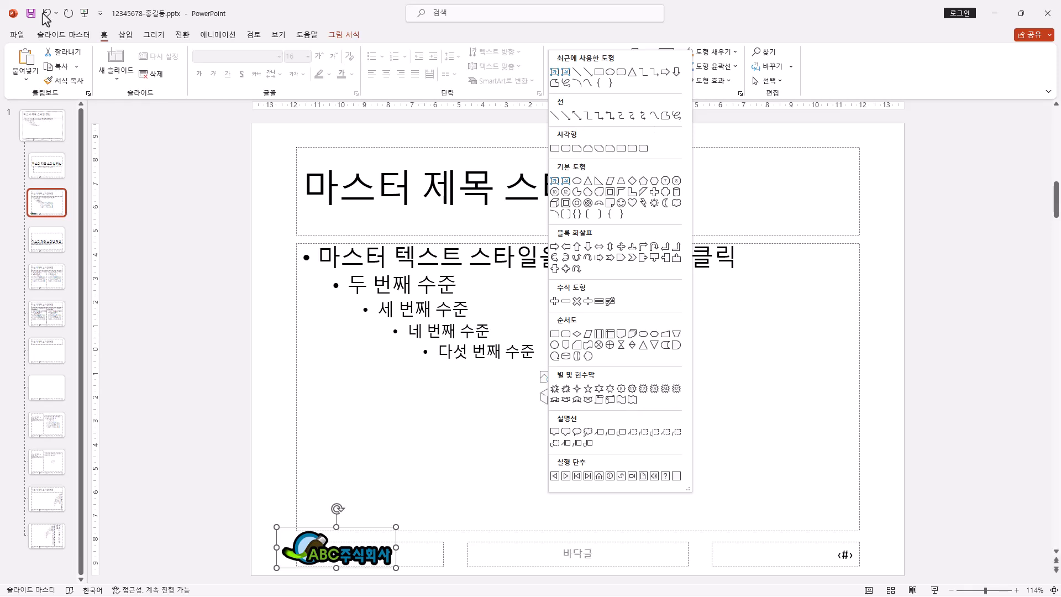
click(126, 40)
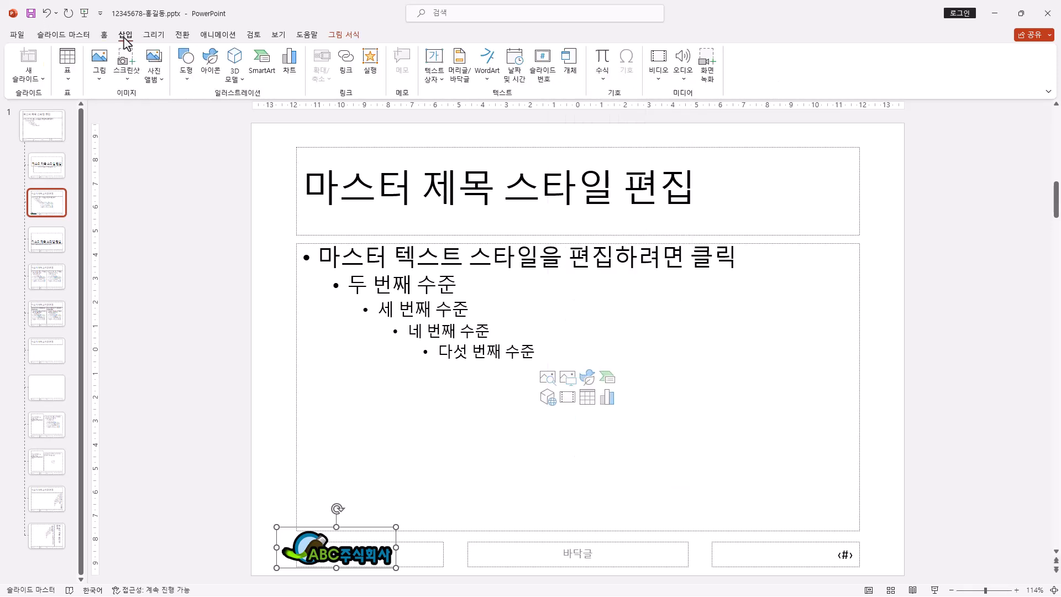
click(186, 65)
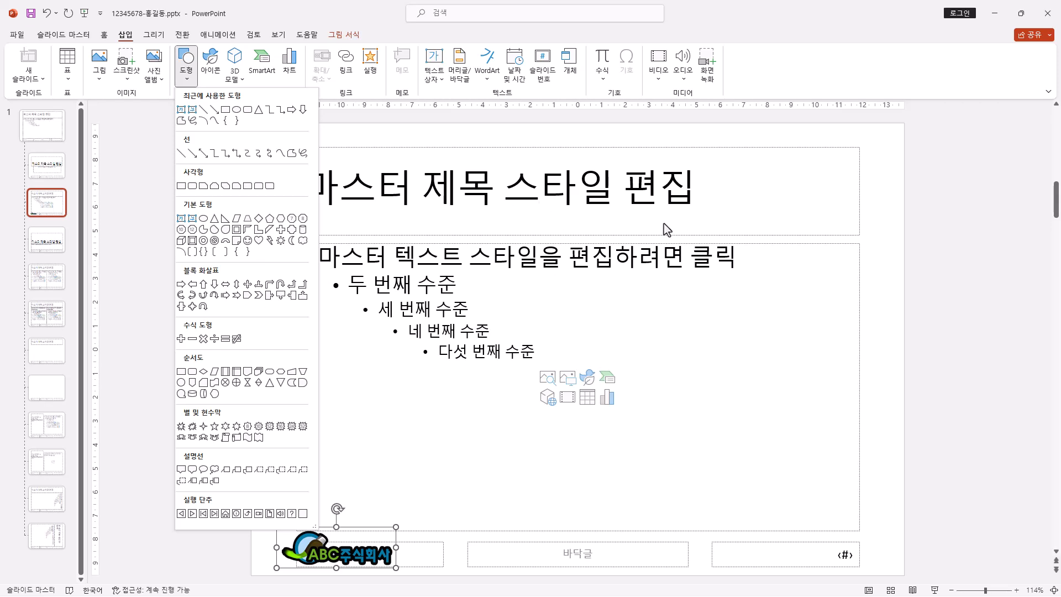
click(104, 36)
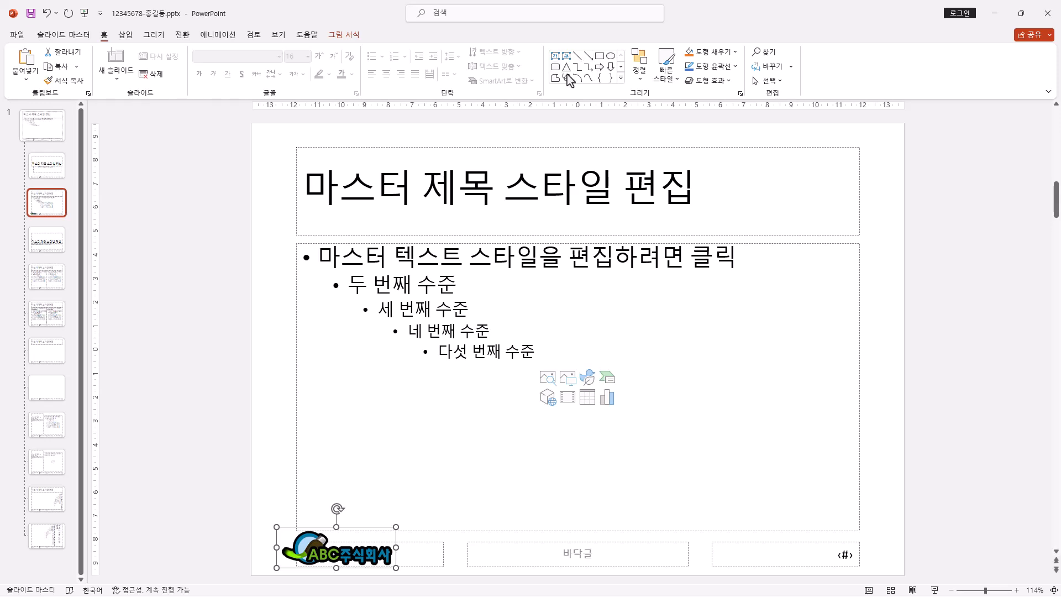
click(621, 78)
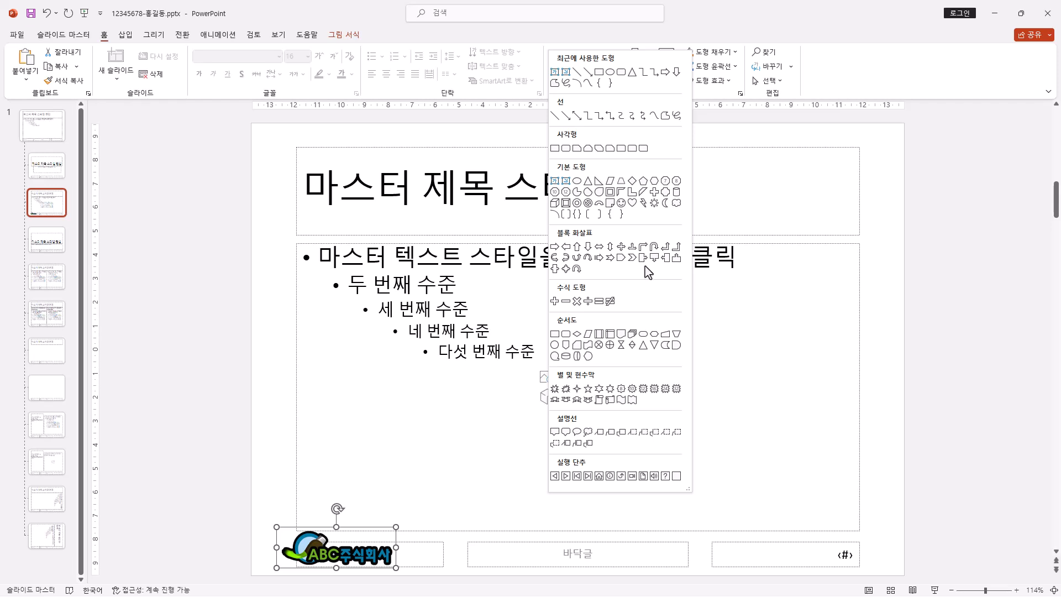
click(656, 33)
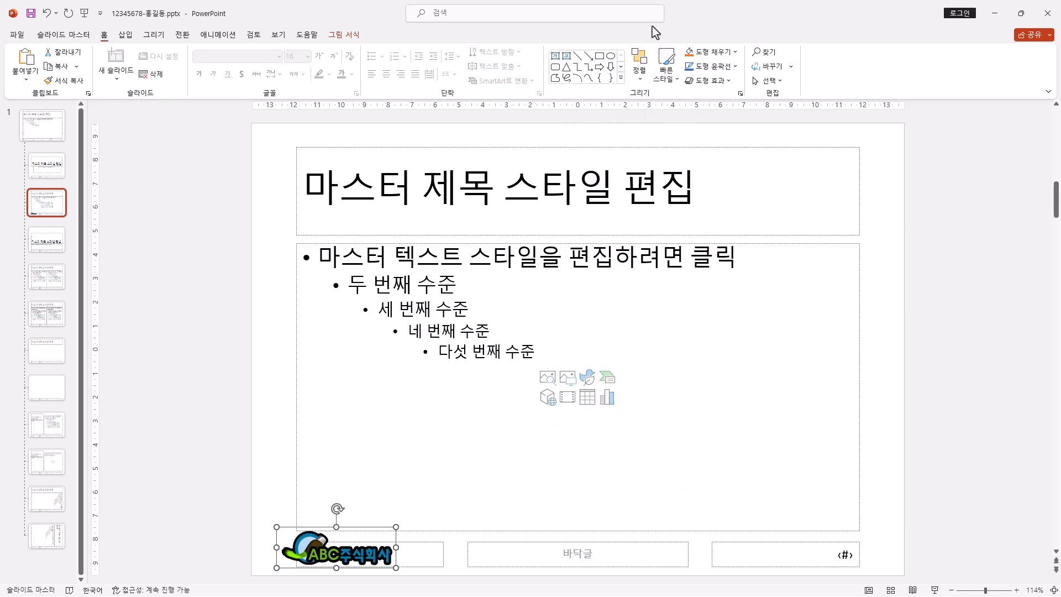
Step: Draw a rectangle (직사각형) about 27.5 cm wide and 1 cm high across the full slide width over the title placeholder
click(621, 78)
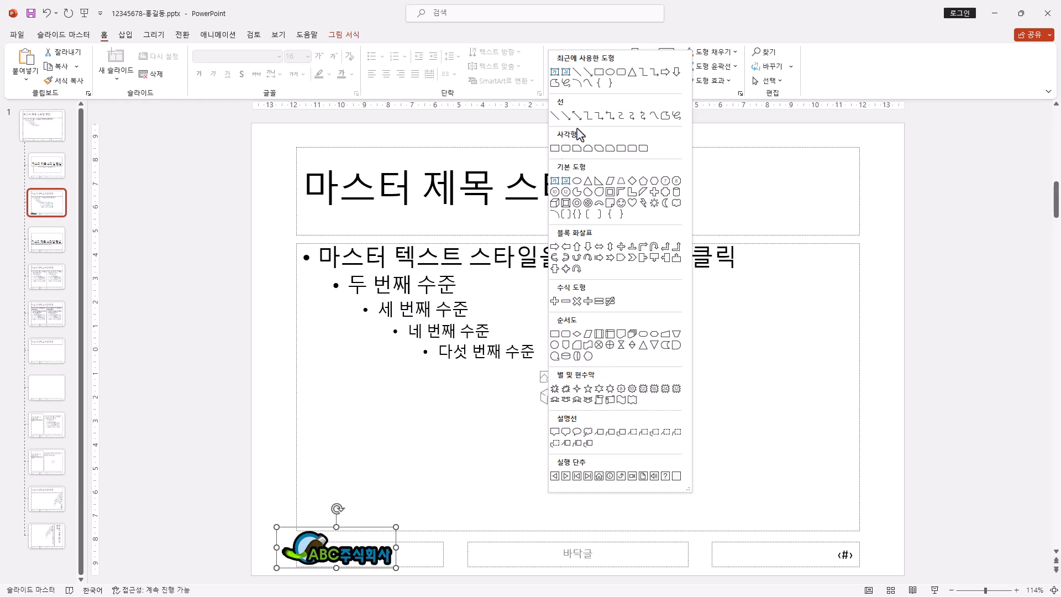
click(555, 148)
drag(252, 181, 904, 206)
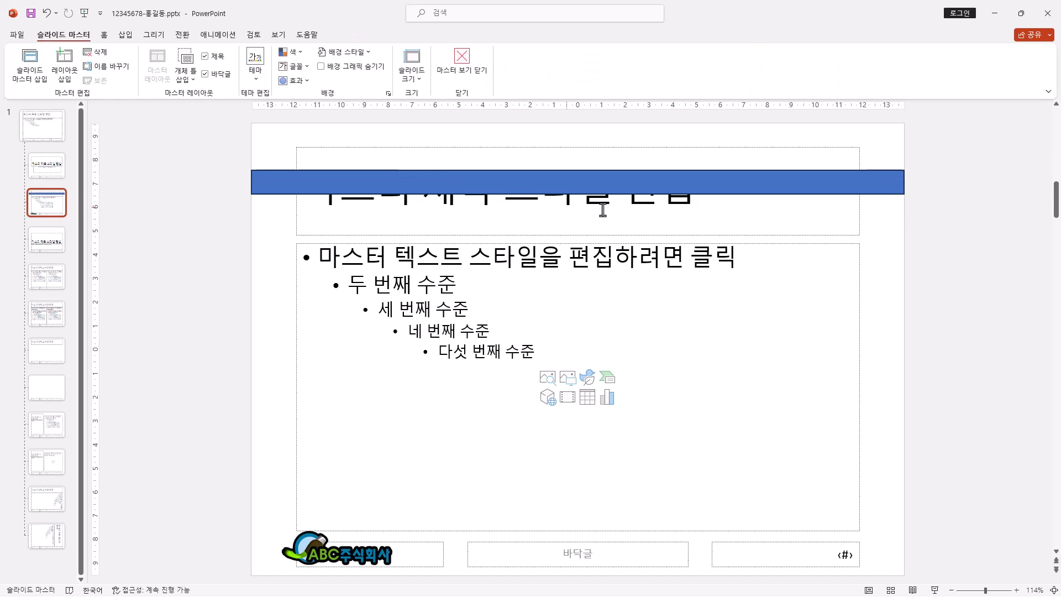
Step: Draw a trapezoid (사다리꼴) about 23.7 cm wide and 3 cm high from the slide's upper edge to the rectangle's lower edge
click(408, 183)
click(357, 39)
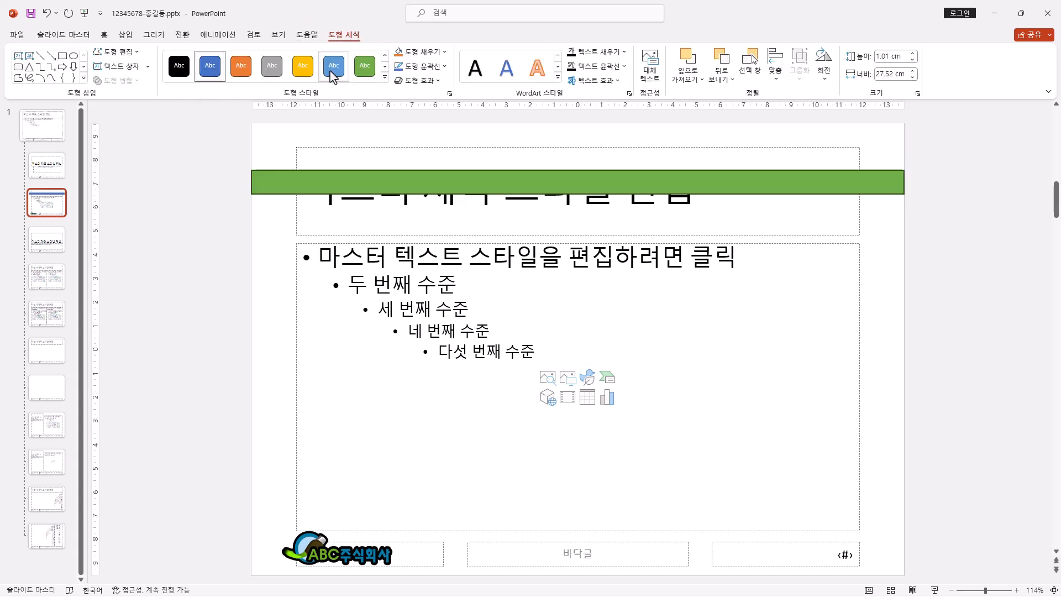
click(84, 78)
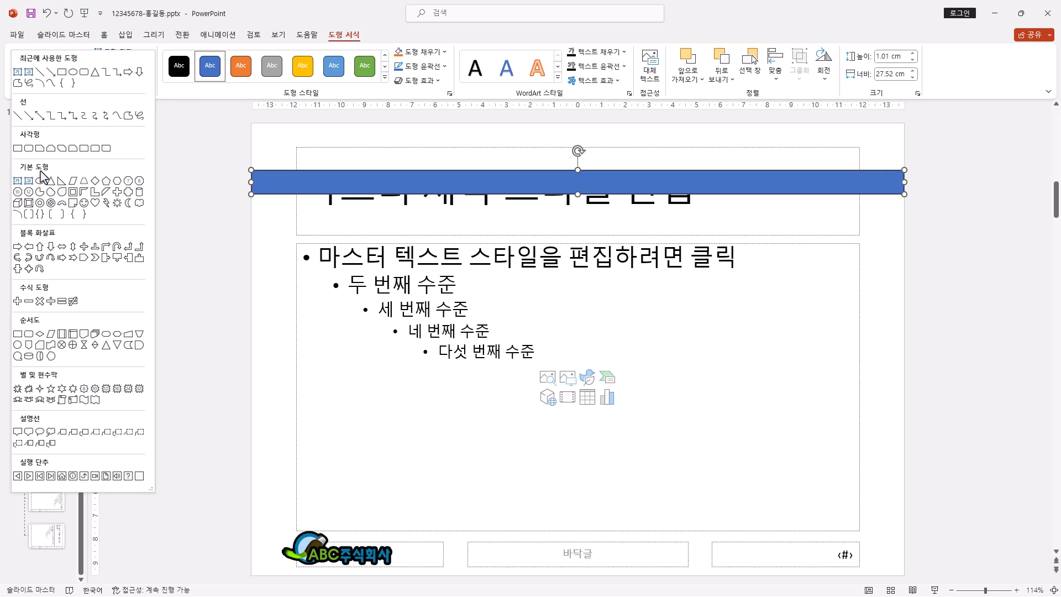
click(85, 181)
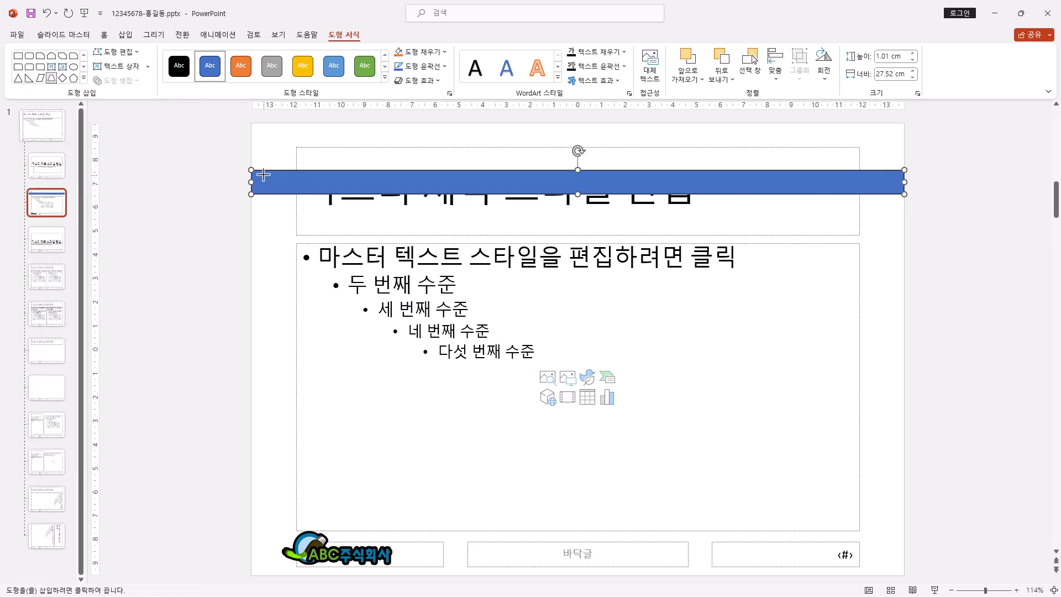
mouse_move(300, 130)
mouse_down()
mouse_move(823, 179)
mouse_move(872, 198)
mouse_move(860, 195)
mouse_up()
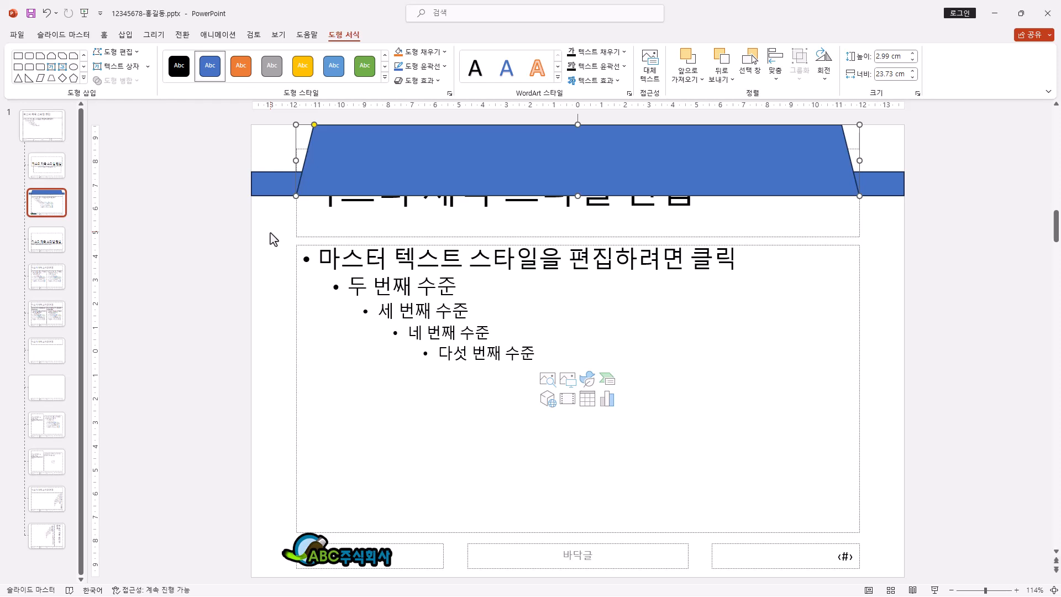
click(423, 58)
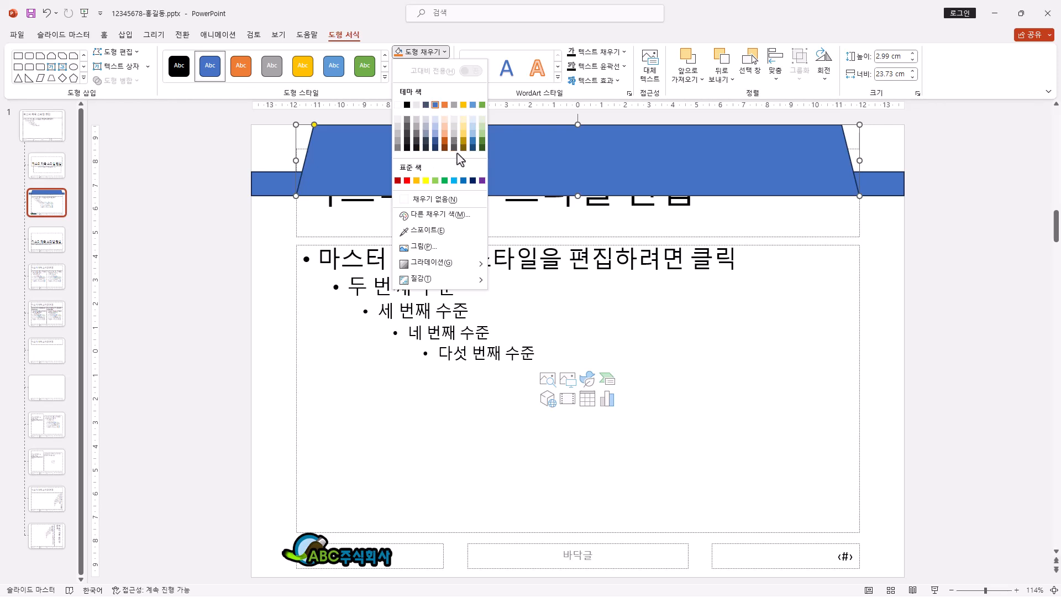
click(601, 177)
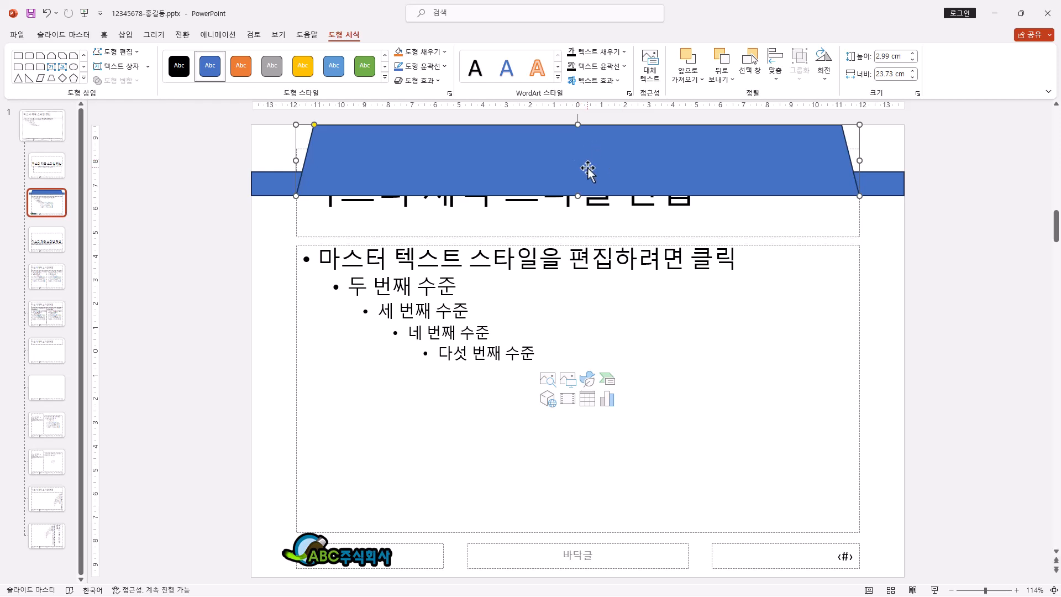
click(445, 55)
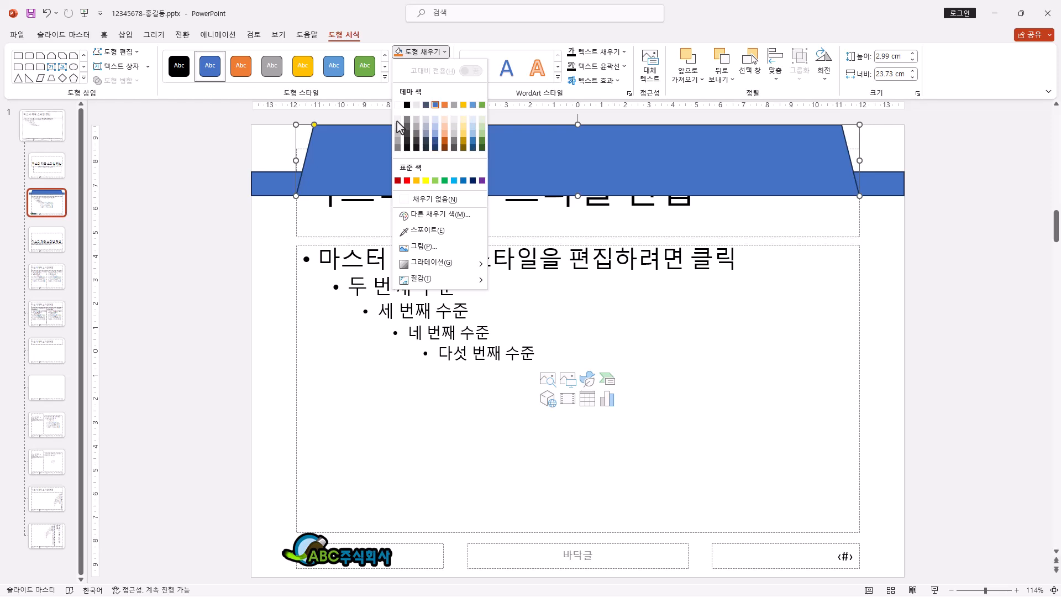
click(473, 40)
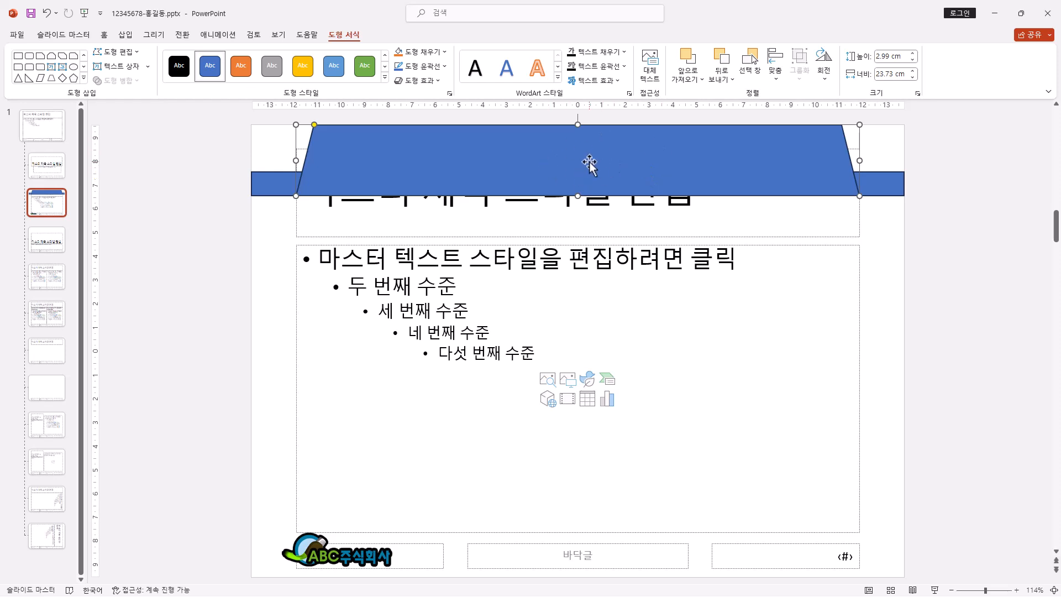
Step: Fill the full-width rectangle behind the trapezoid with a light blue theme color
click(286, 188)
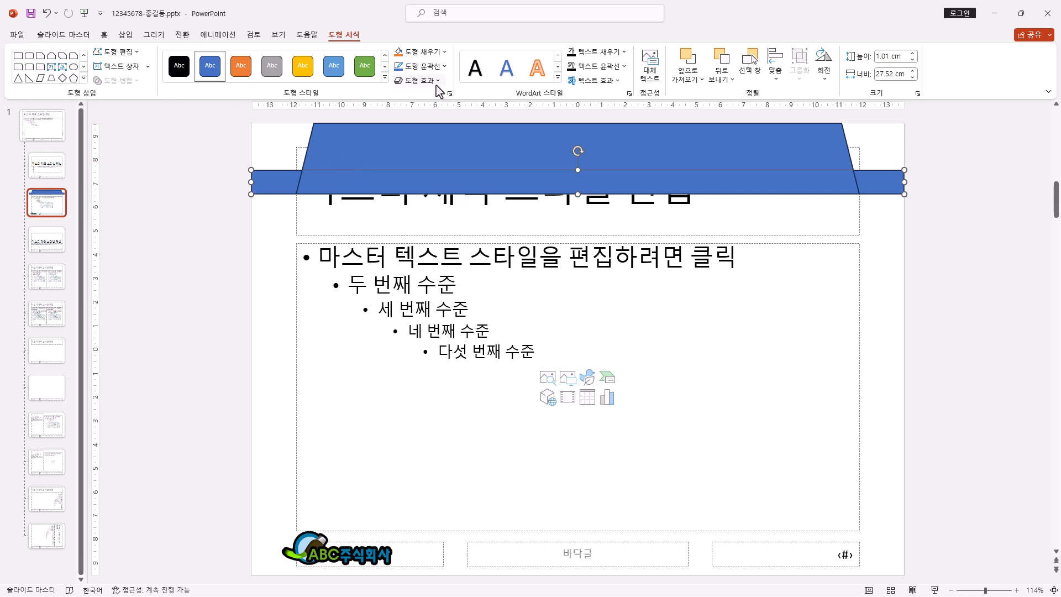
click(443, 51)
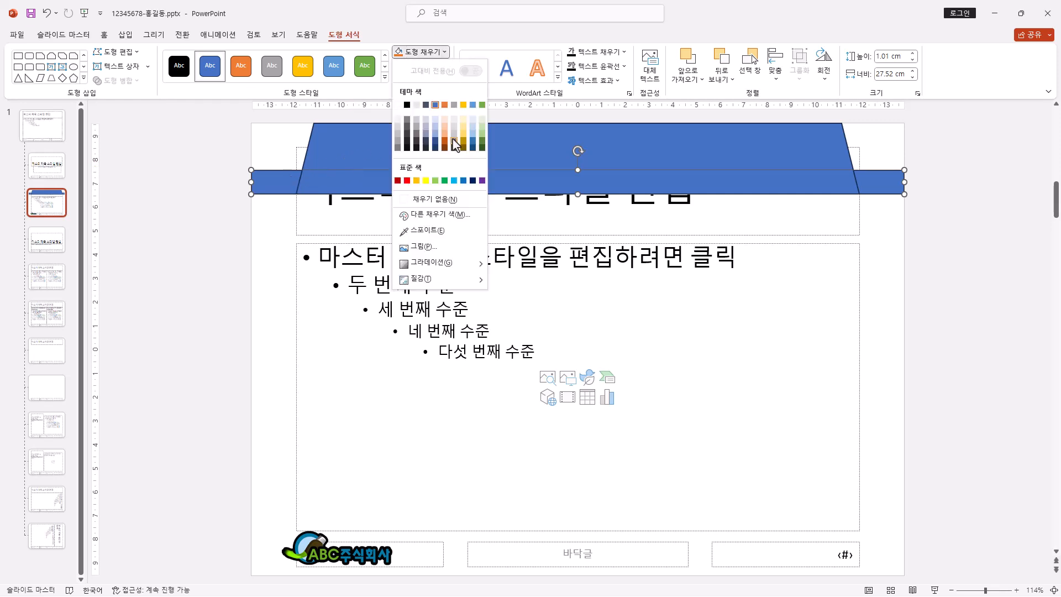
click(473, 126)
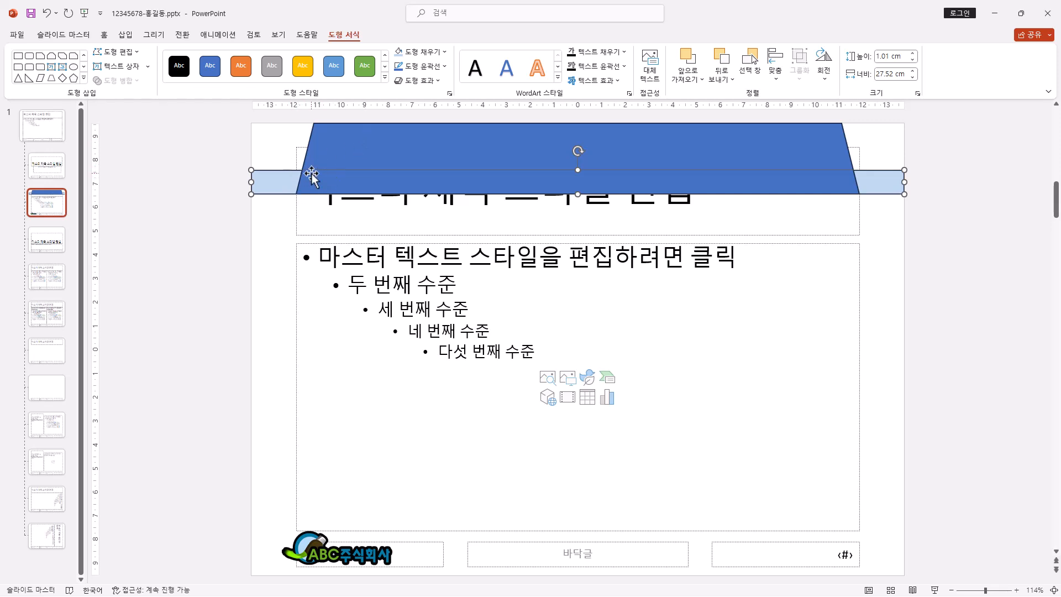
Step: Remove the outlines from both the rectangle and the trapezoid with the 윤곽선 없음 option
click(436, 70)
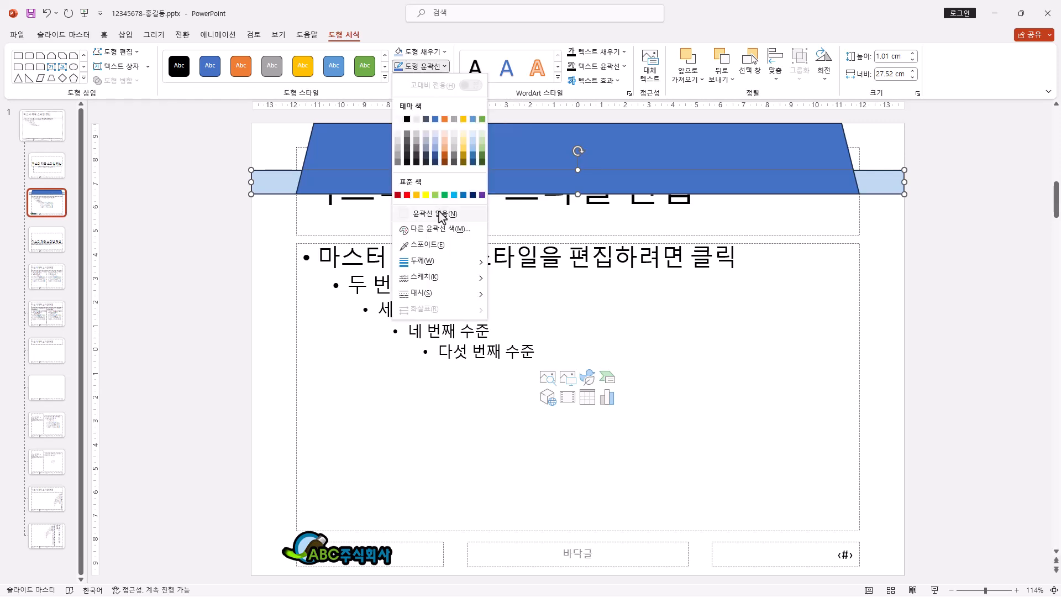
click(369, 188)
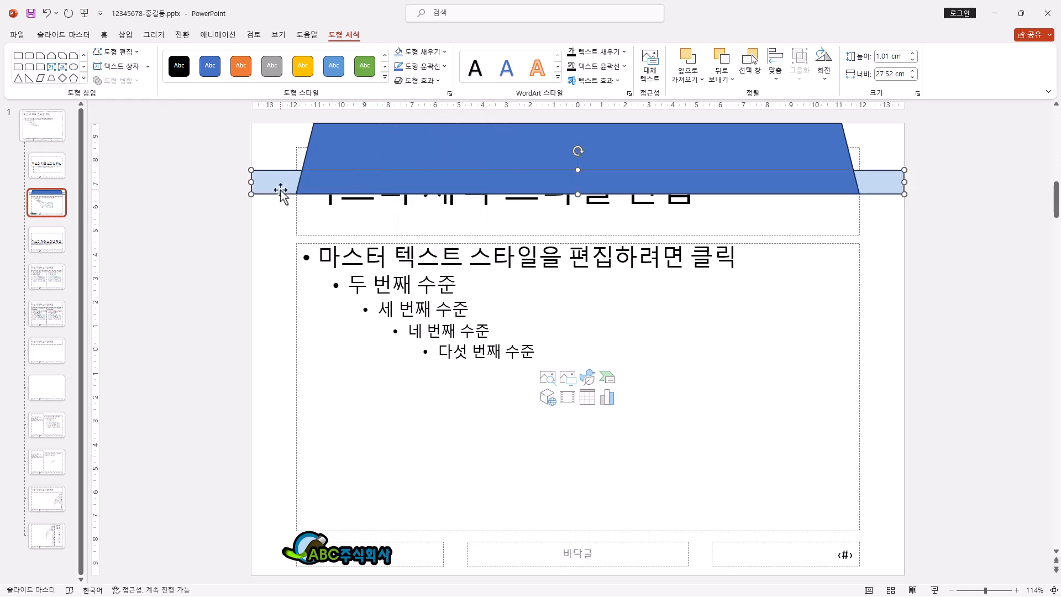
shift+click(351, 150)
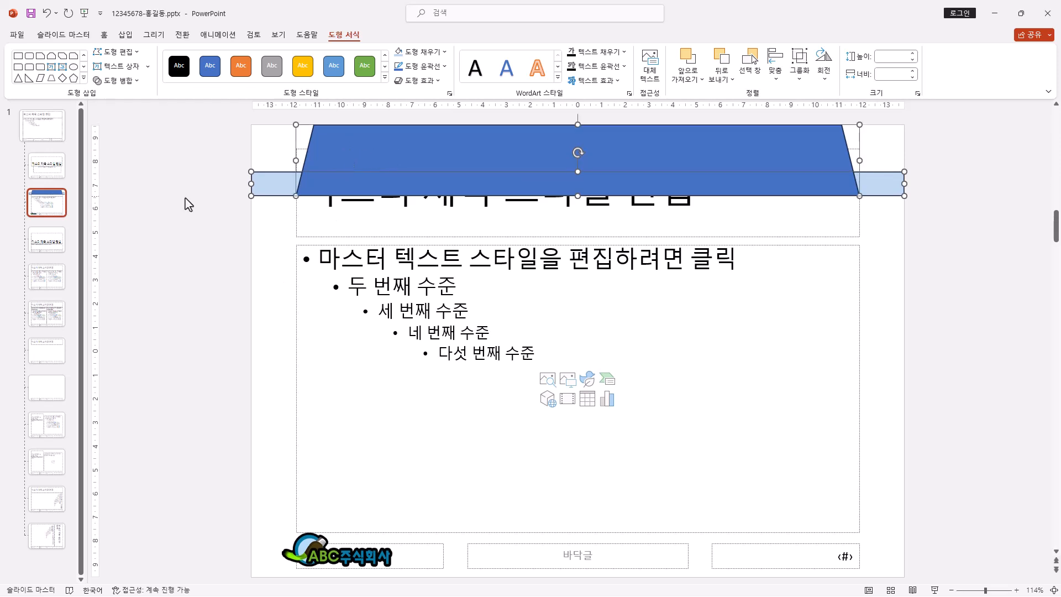
click(428, 68)
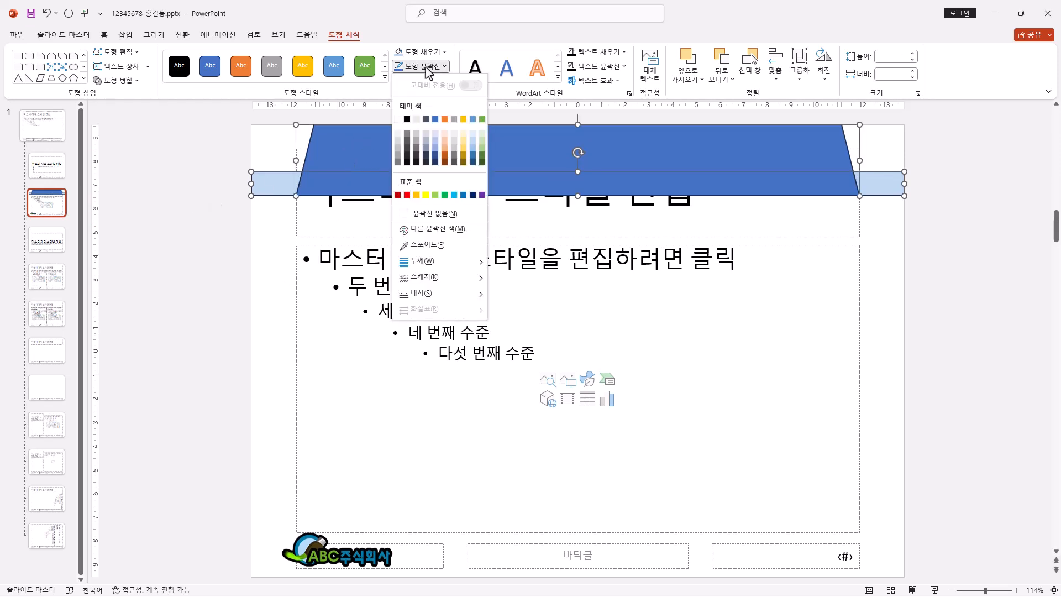
click(431, 213)
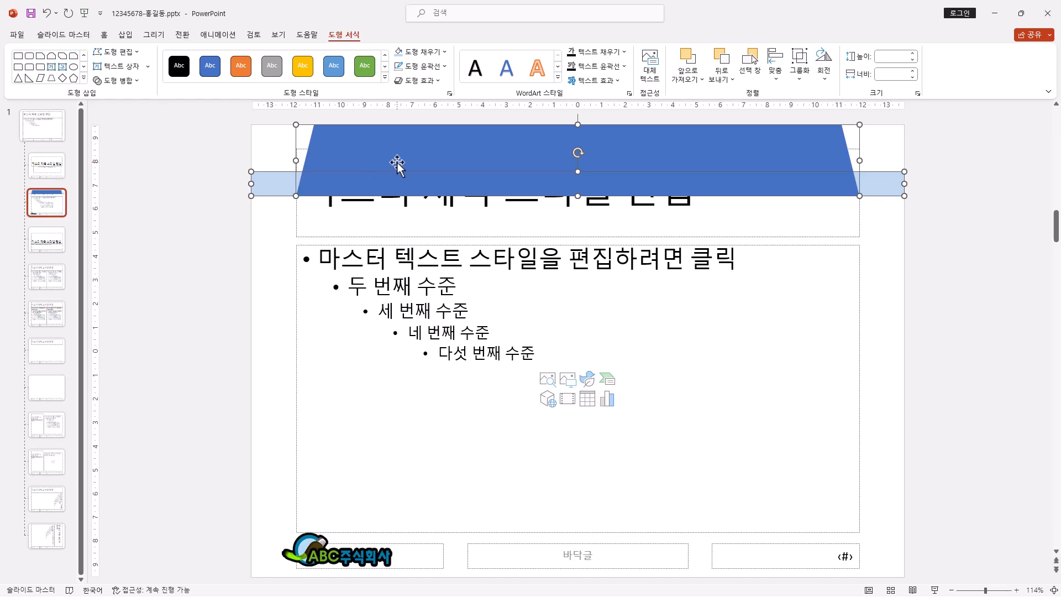
drag(220, 208, 1000, 108)
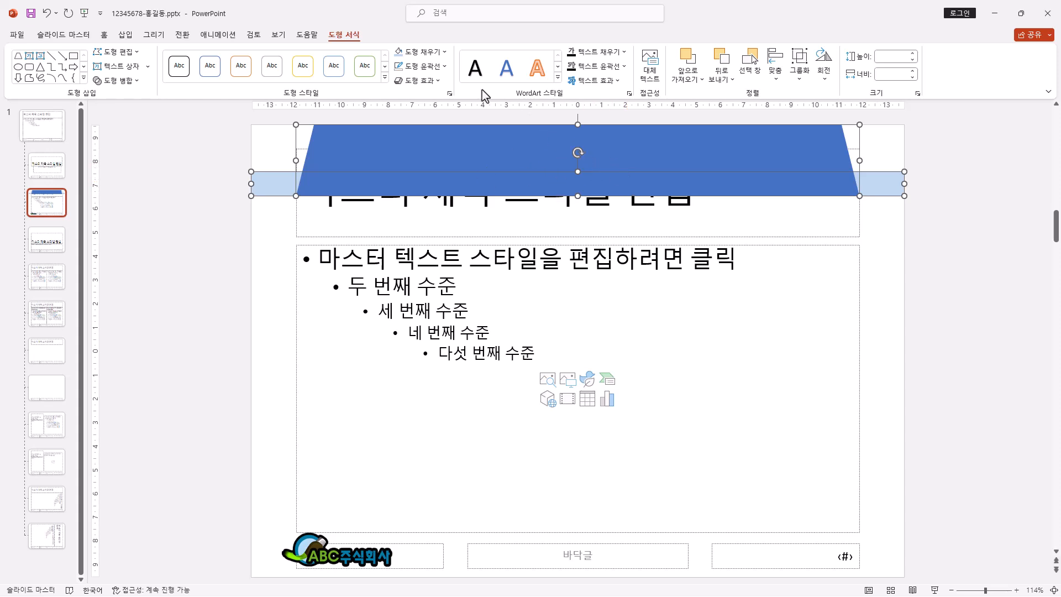
click(237, 234)
Step: Bring the title placeholder to the front and resize it to about 3 cm high so it matches the trapezoid's bounds
click(588, 160)
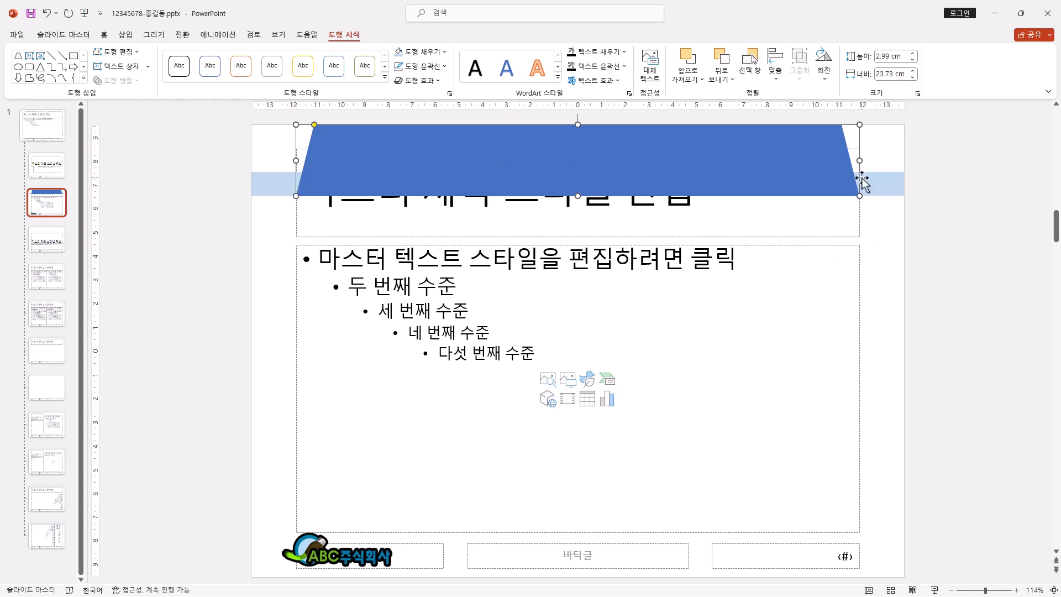
click(609, 236)
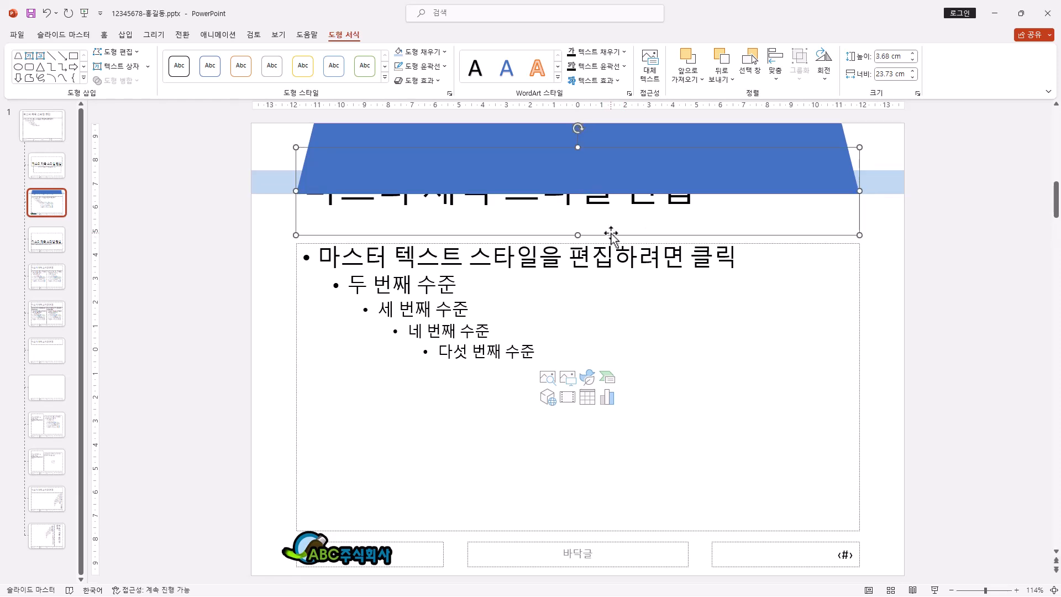
right_click(611, 234)
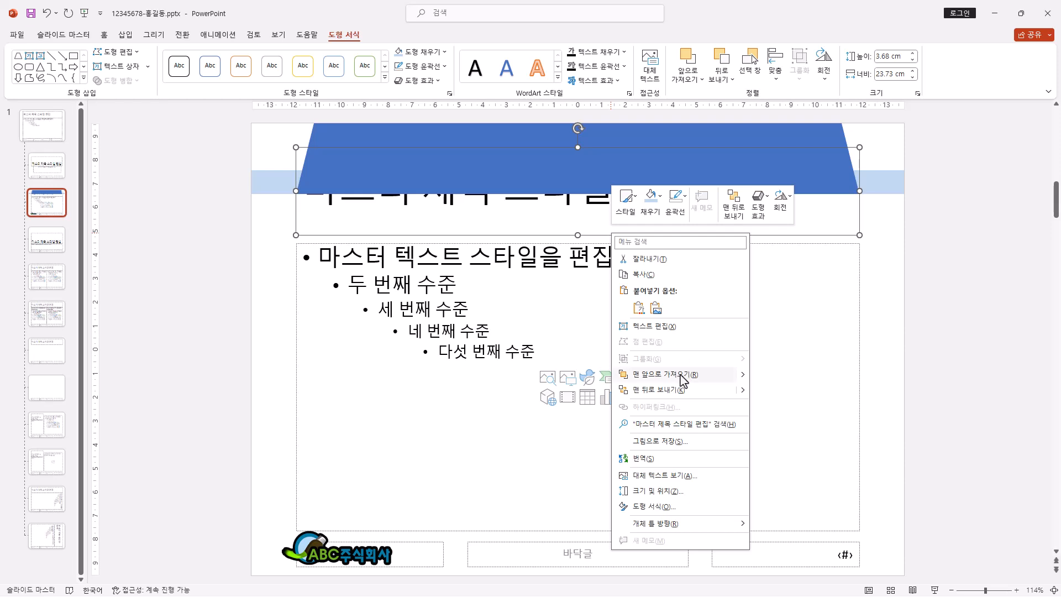
click(683, 377)
drag(575, 148, 574, 124)
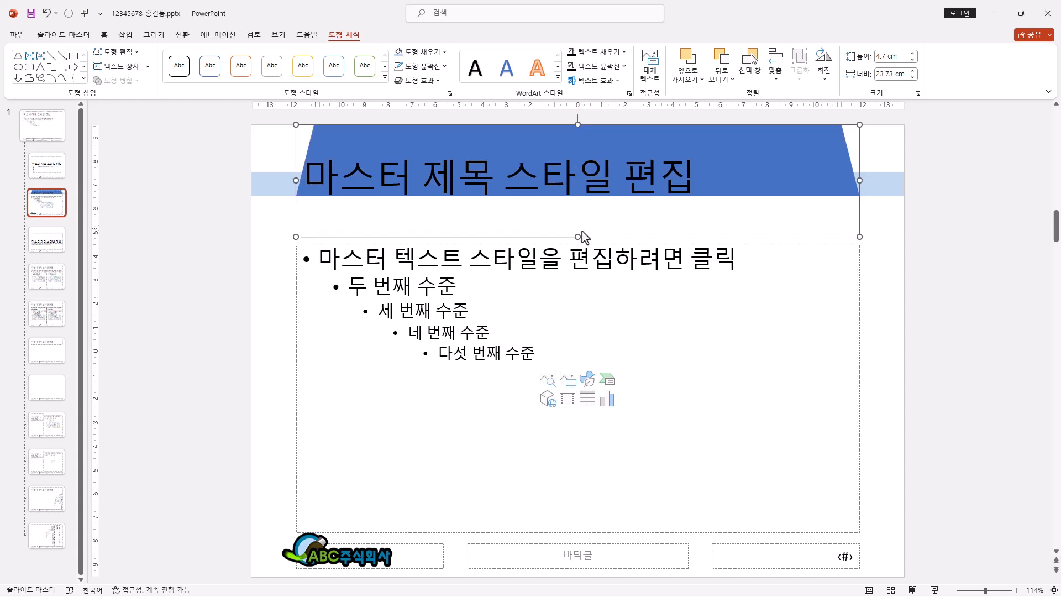
drag(578, 237, 577, 196)
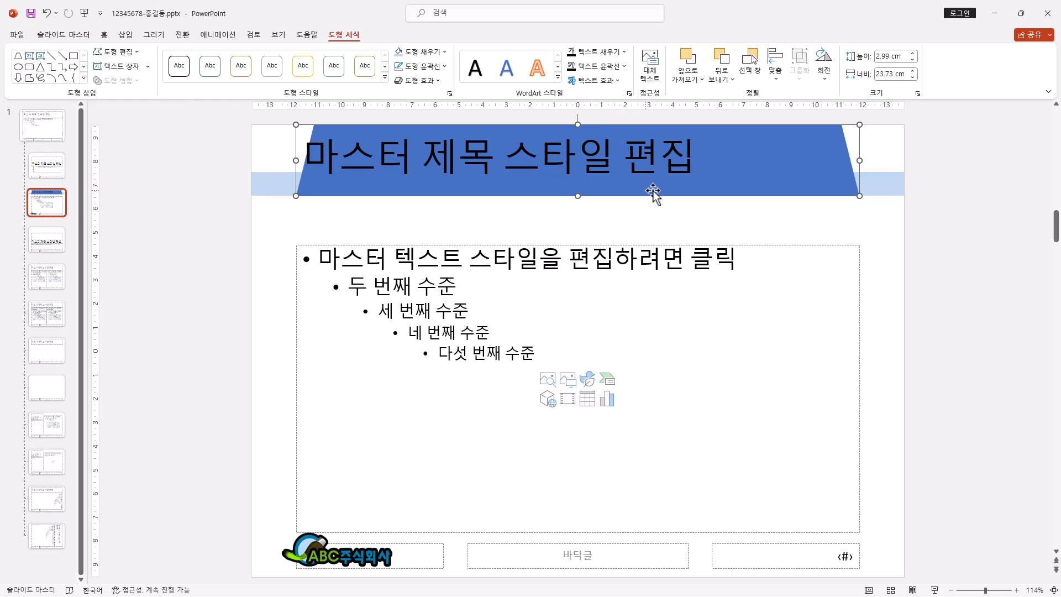
Step: Set the font of the layout's title placeholder to 돋움
click(105, 34)
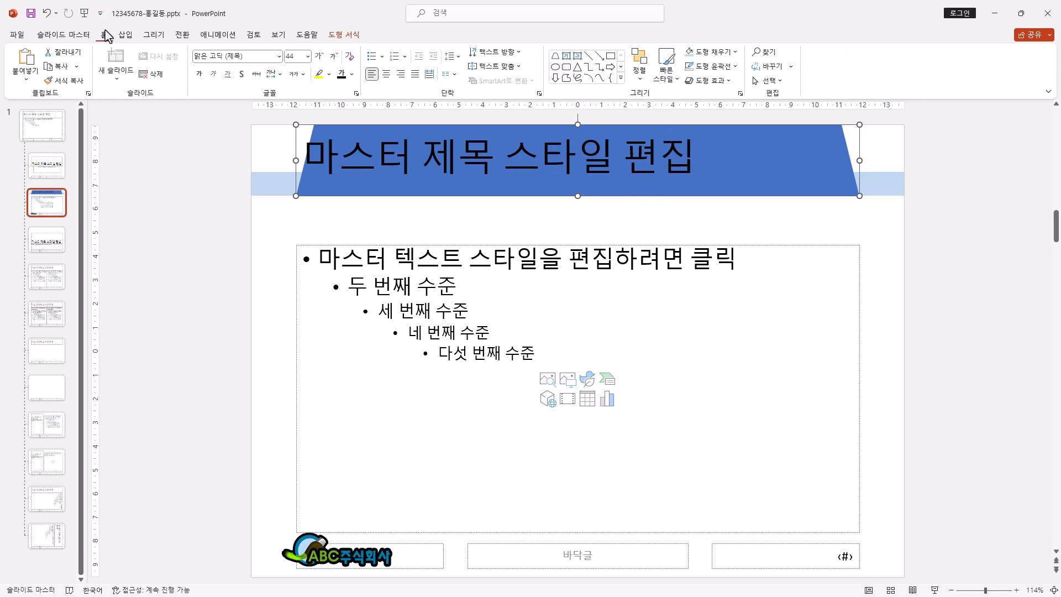
click(267, 57)
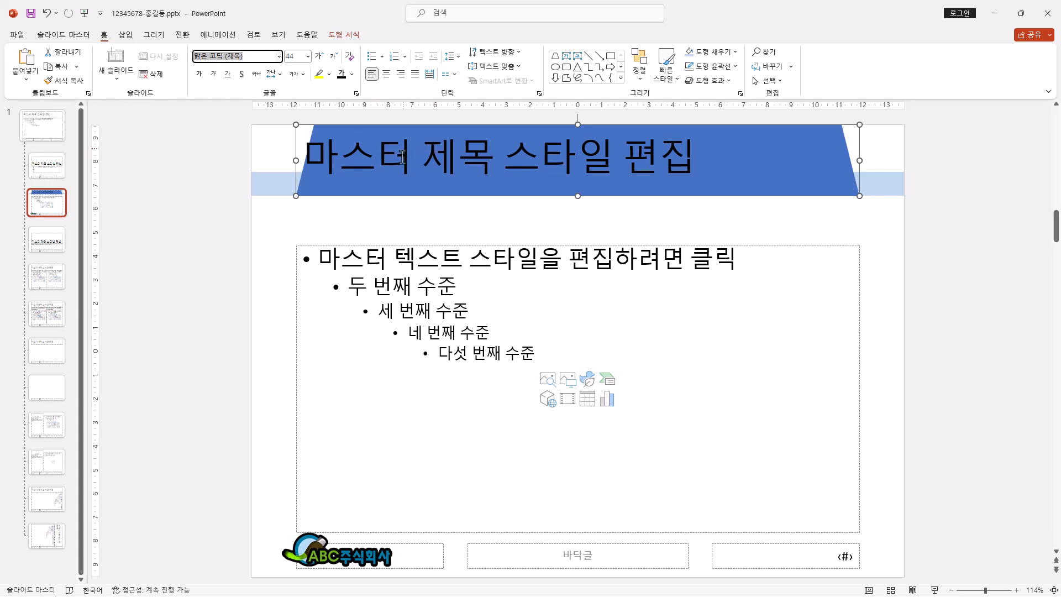
text(돋움)
key(Return)
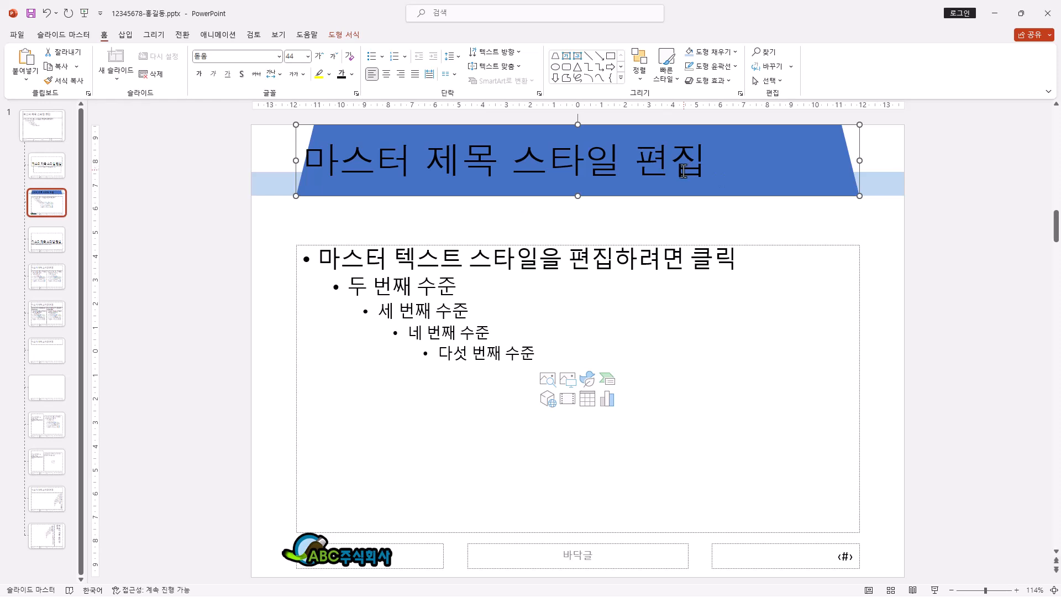
click(278, 56)
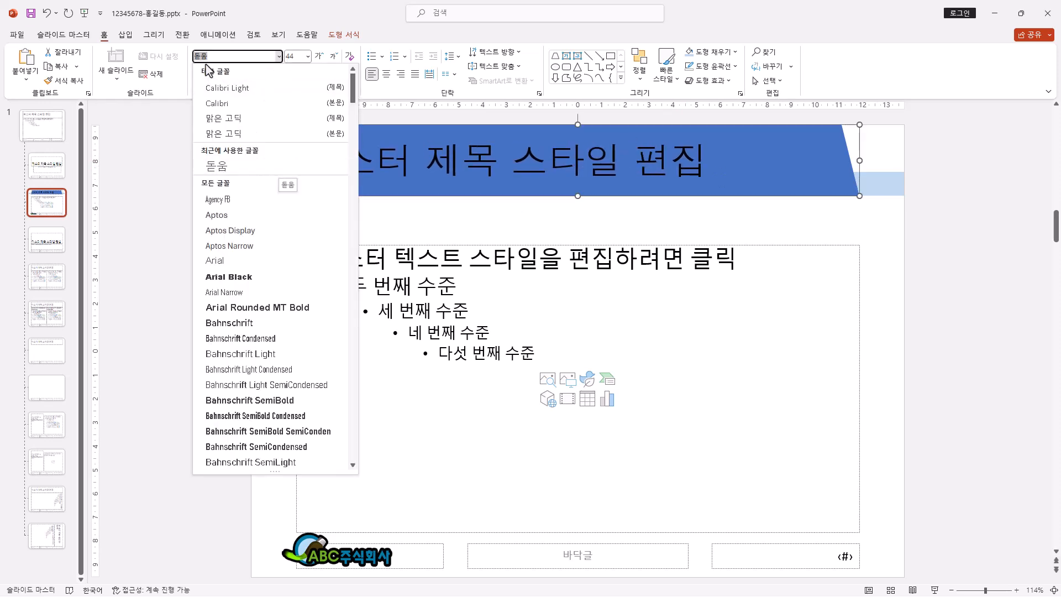
click(310, 21)
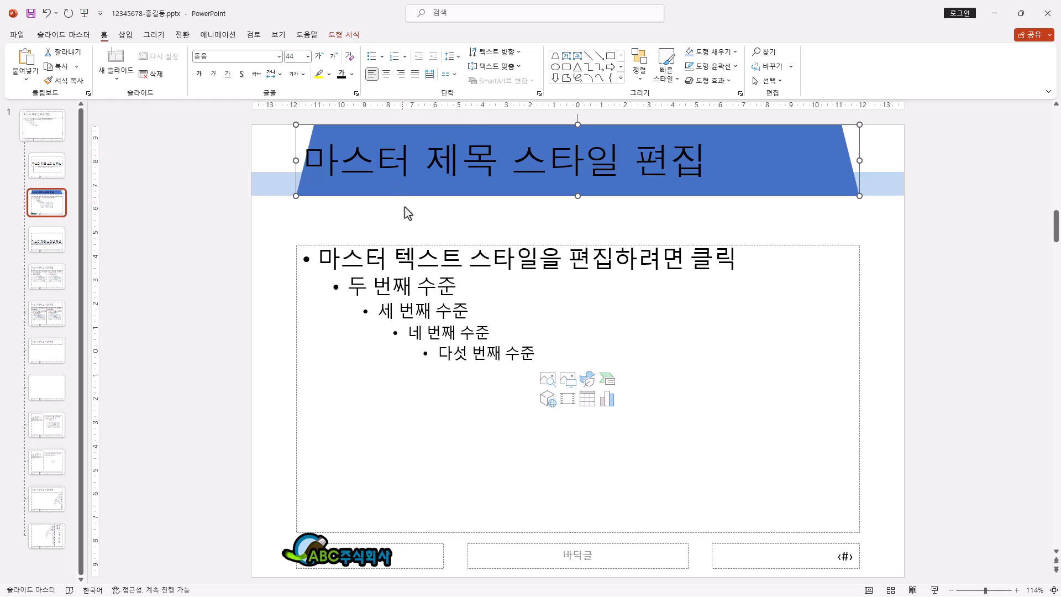
Step: Try the 굴림 and 궁서 fonts on the title placeholder and return its font to 돋움
click(245, 58)
text(굴림)
key(Return)
click(245, 59)
text(궁서)
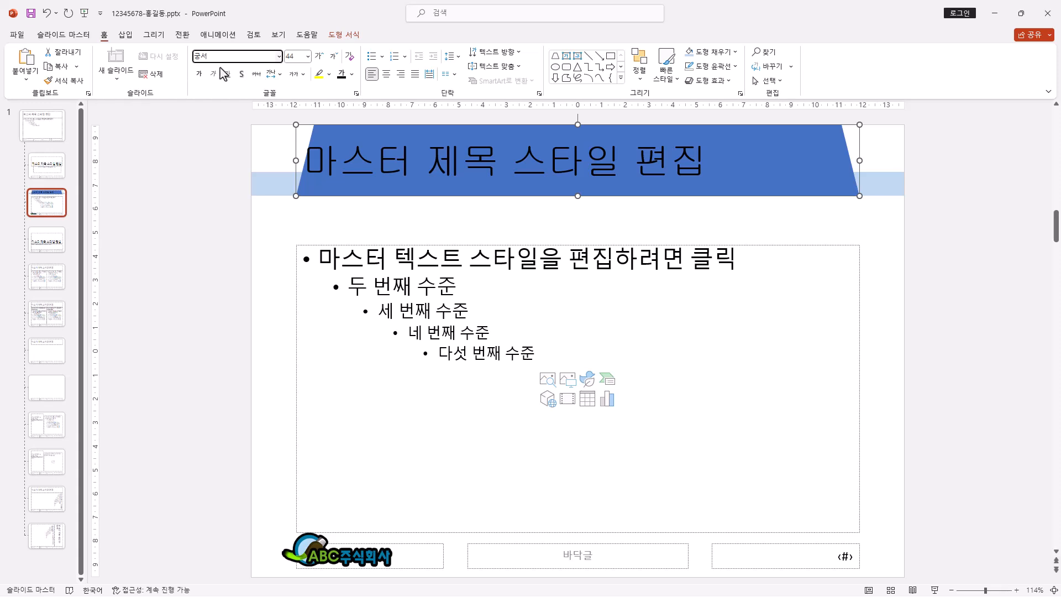
key(Return)
click(239, 58)
text(돋움)
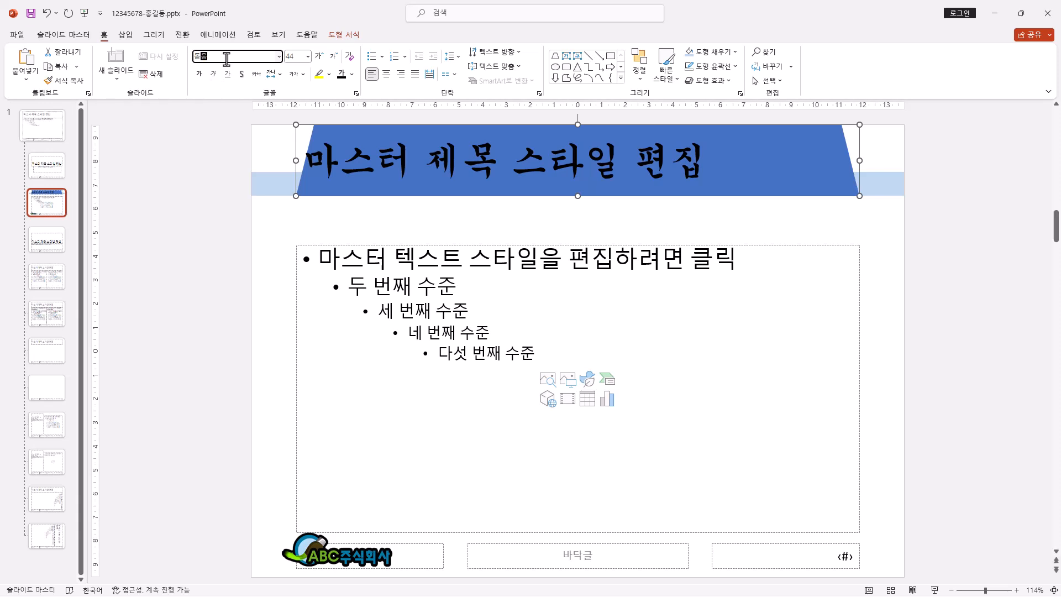
key(Return)
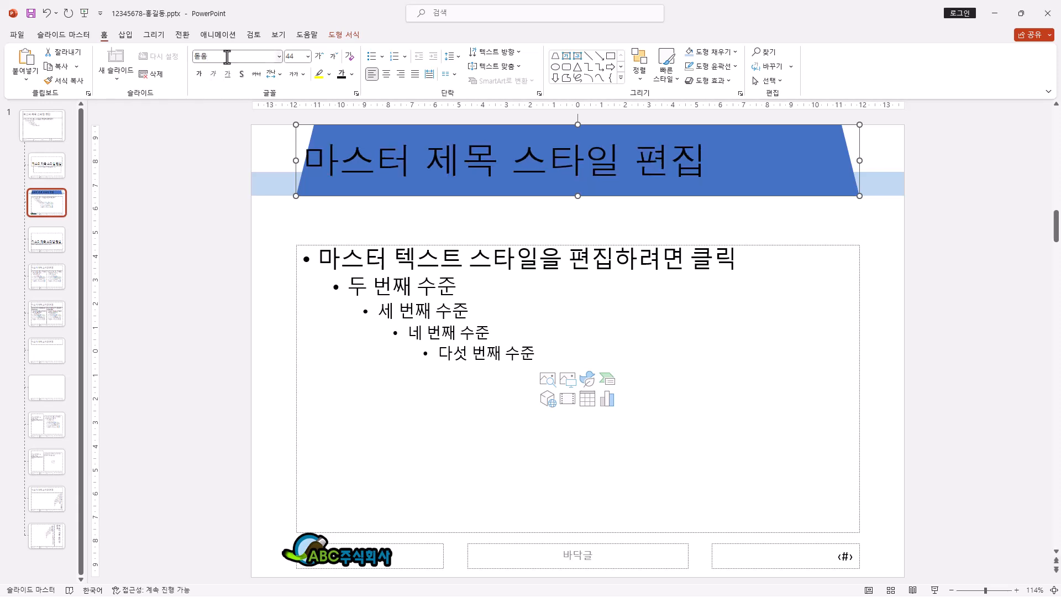
click(279, 56)
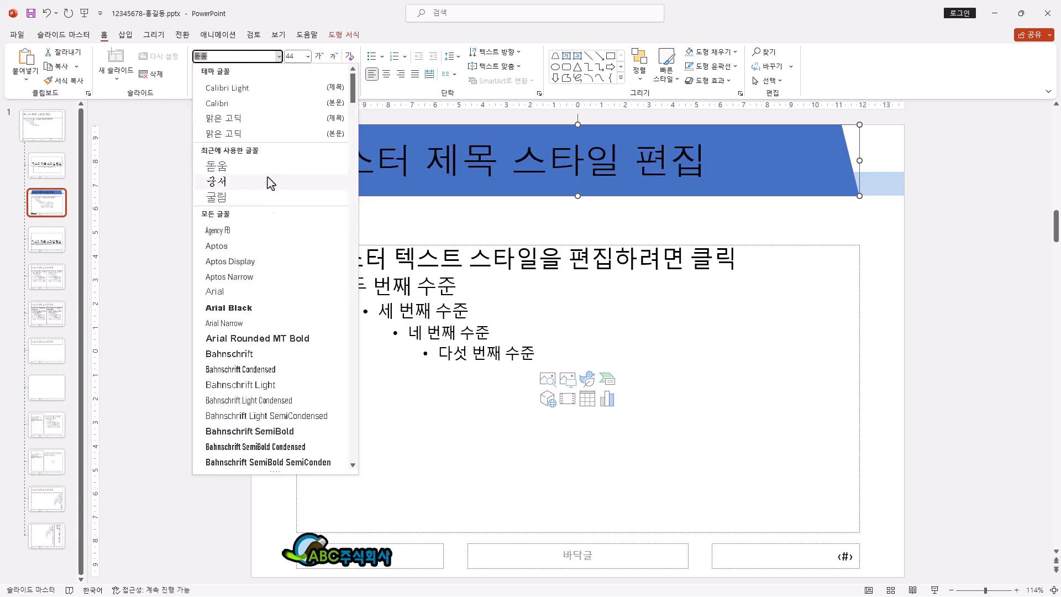
click(301, 19)
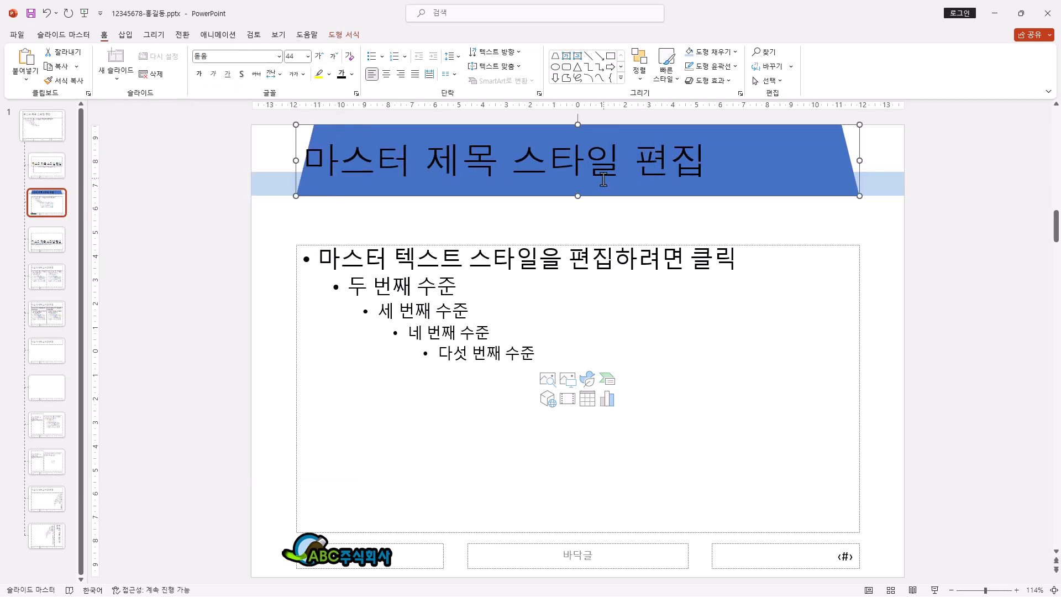
click(279, 56)
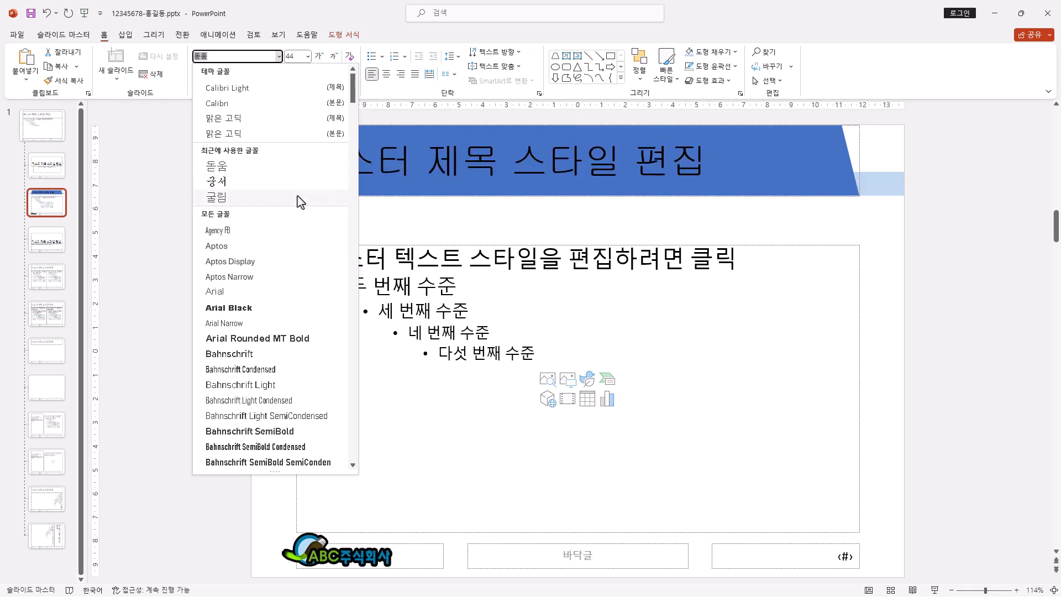
click(306, 18)
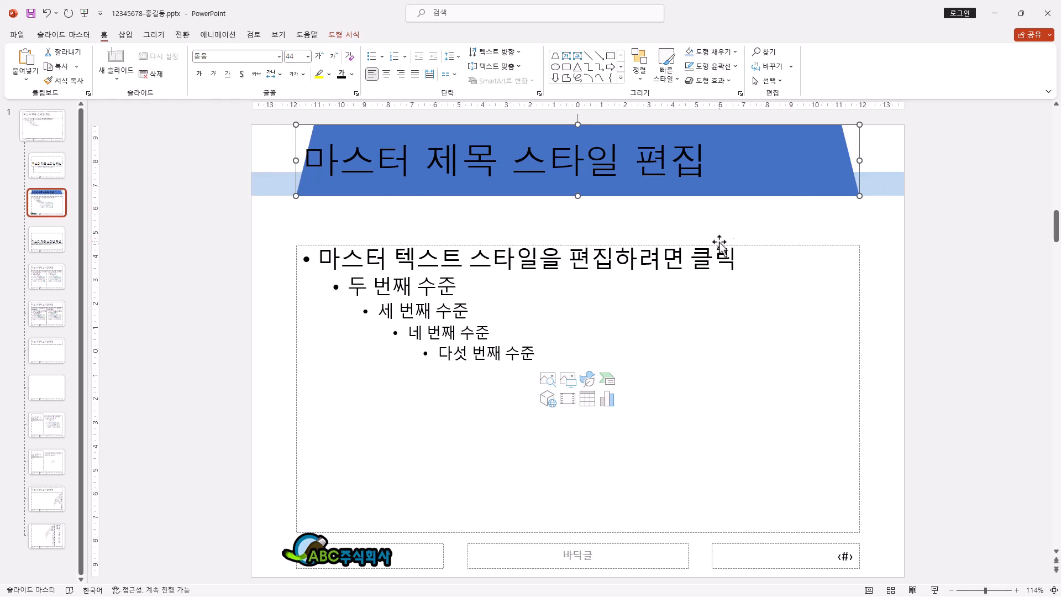
click(258, 56)
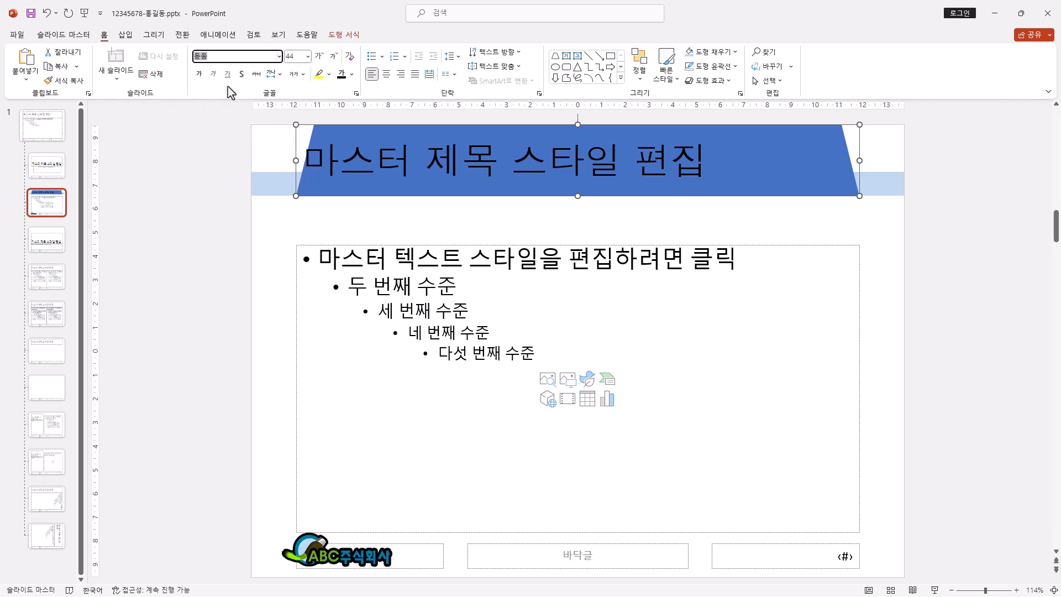
click(279, 55)
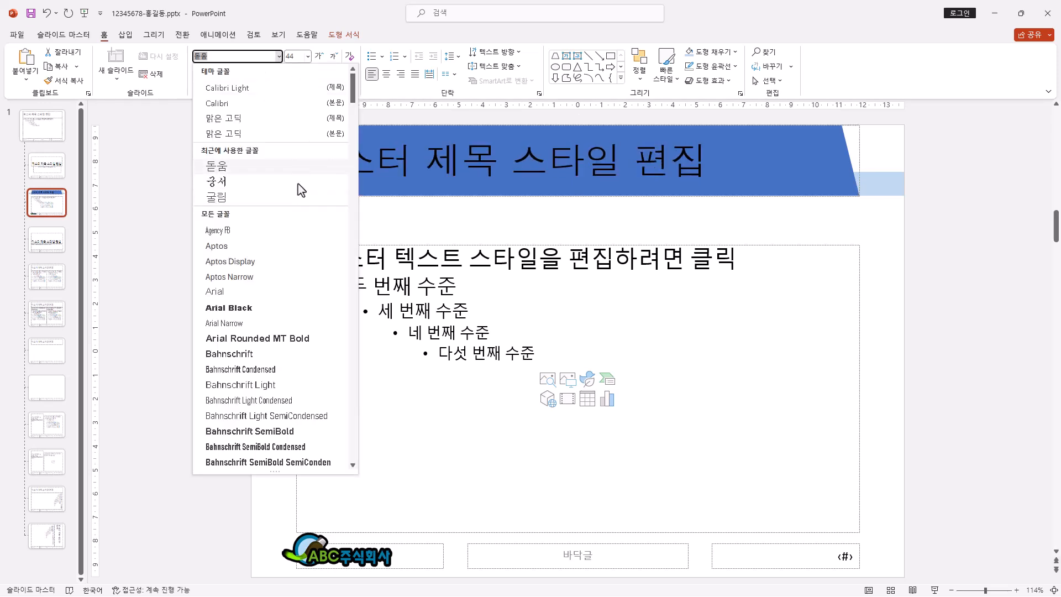
click(495, 125)
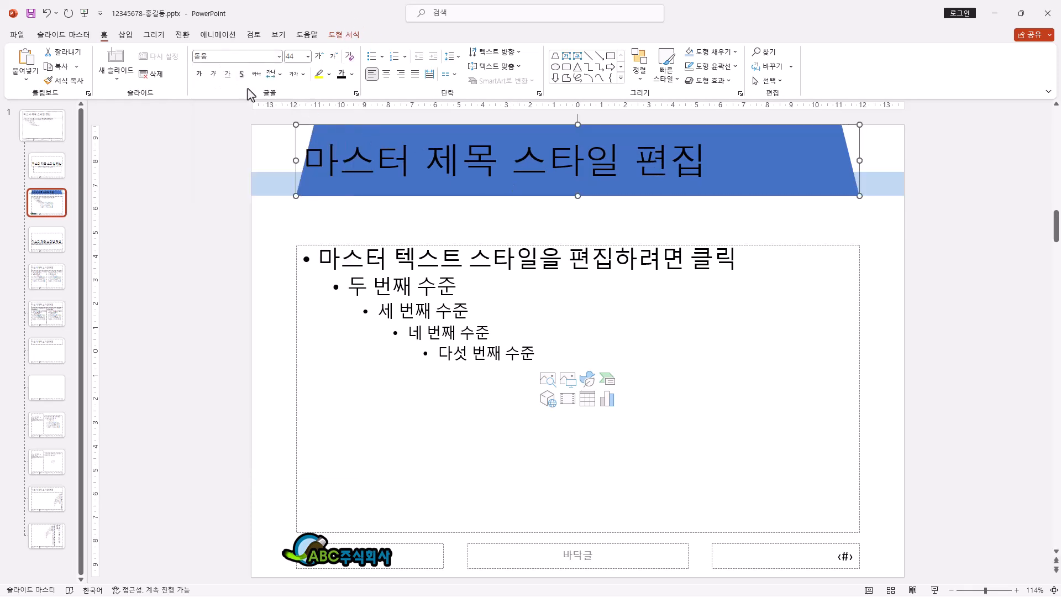
Step: Reduce the title placeholder's font size to 40 and color its text white with the 배경 1 theme color
click(309, 57)
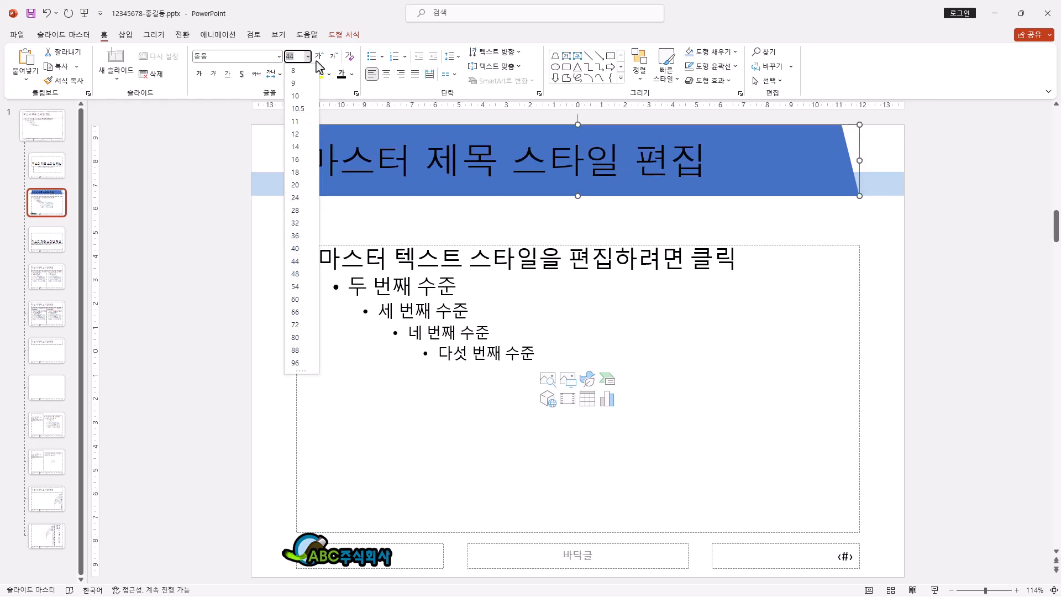
click(334, 13)
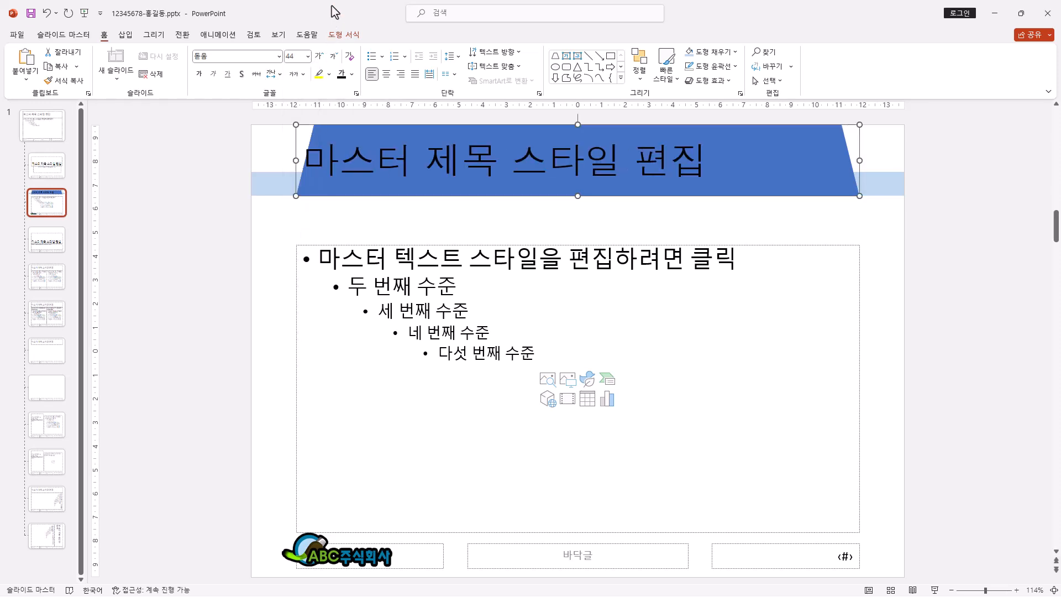
click(335, 57)
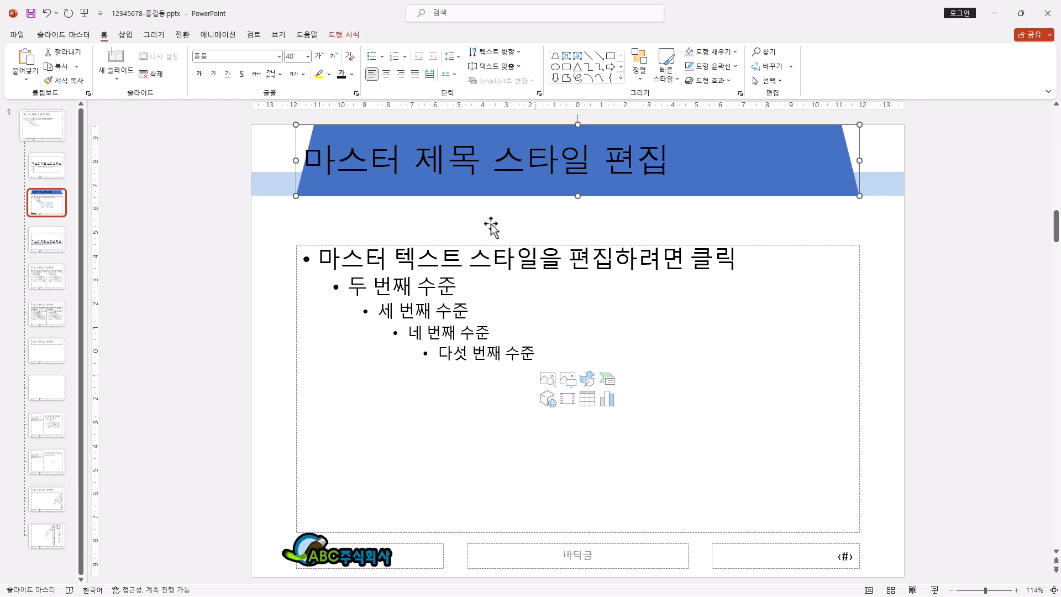
click(353, 74)
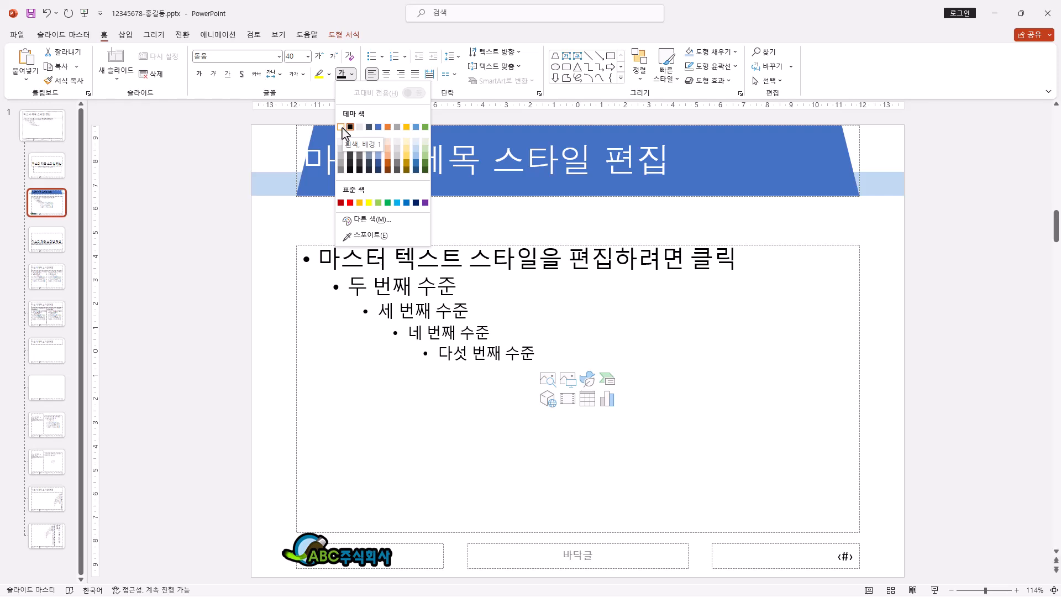
click(341, 127)
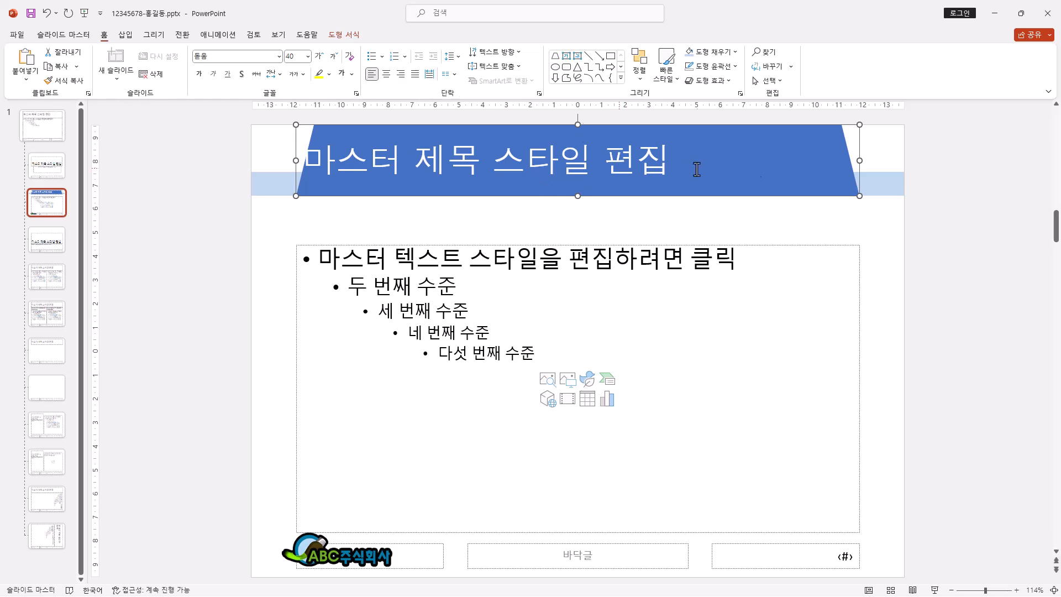
Step: Center the title text horizontally within its placeholder
click(387, 74)
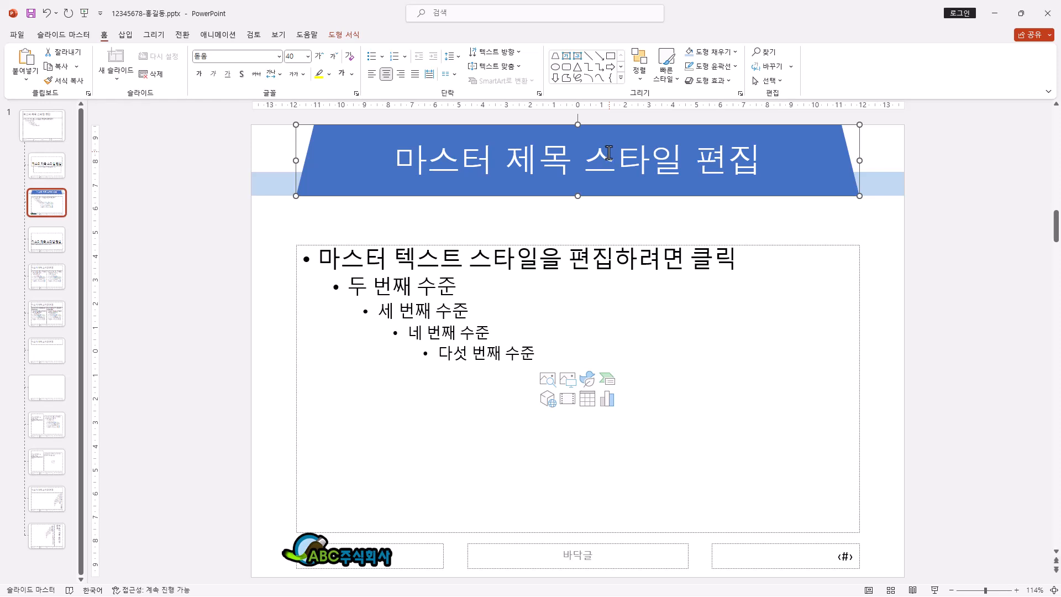
click(519, 67)
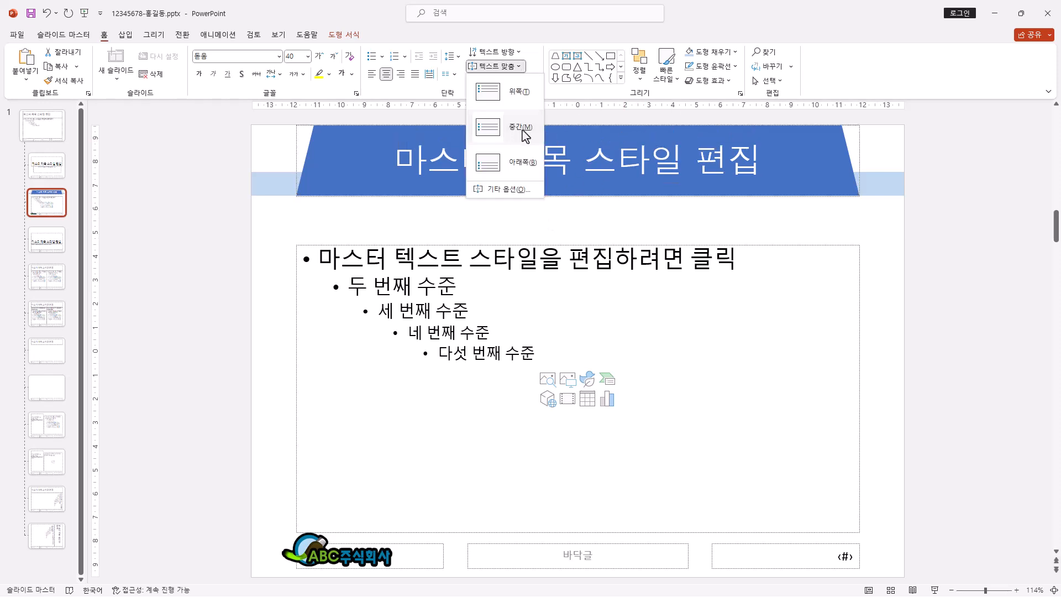
click(532, 38)
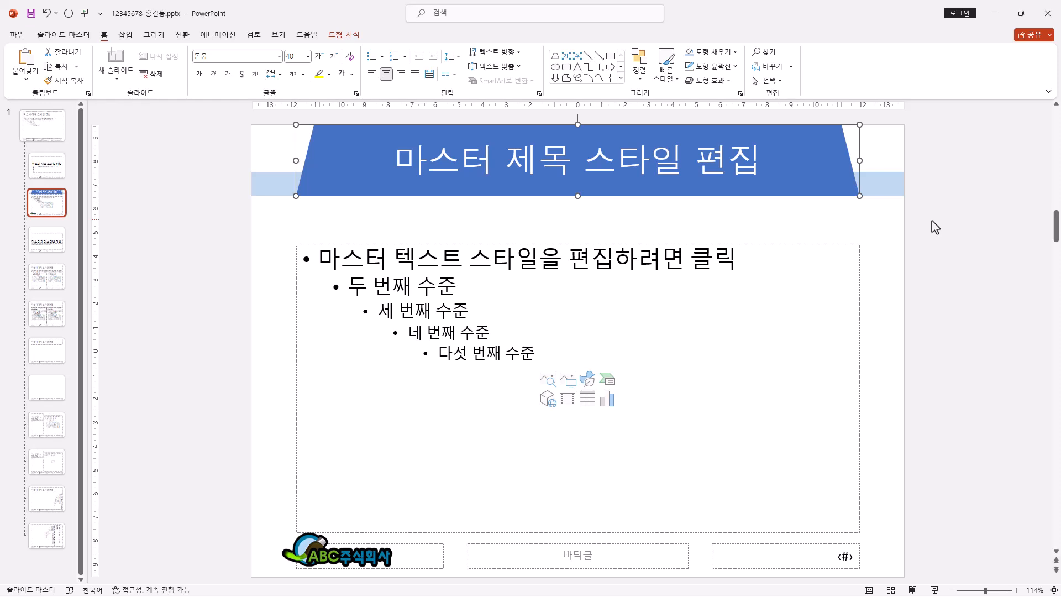
Step: Enable slide numbers (슬라이드 번호) with 제목 슬라이드에는 표시 안 함 and apply the setting to all slides
click(132, 36)
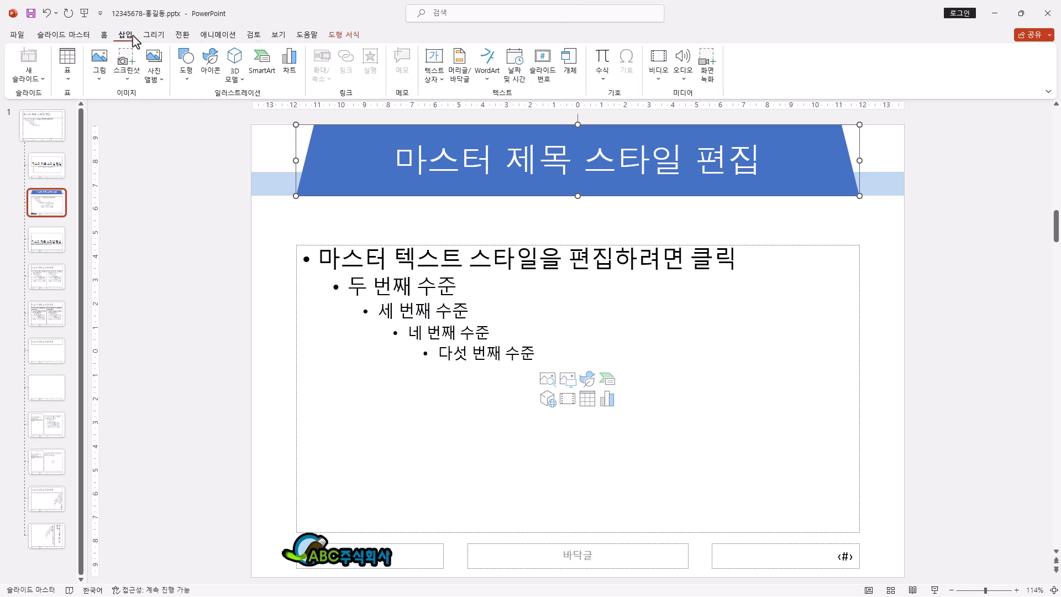
click(468, 86)
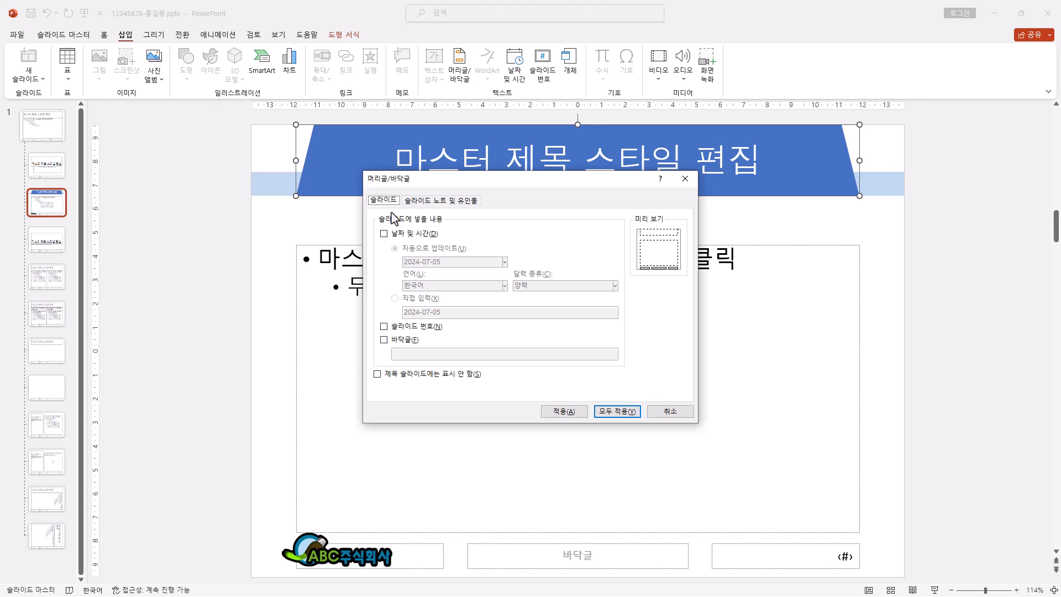
click(408, 330)
click(388, 375)
click(630, 413)
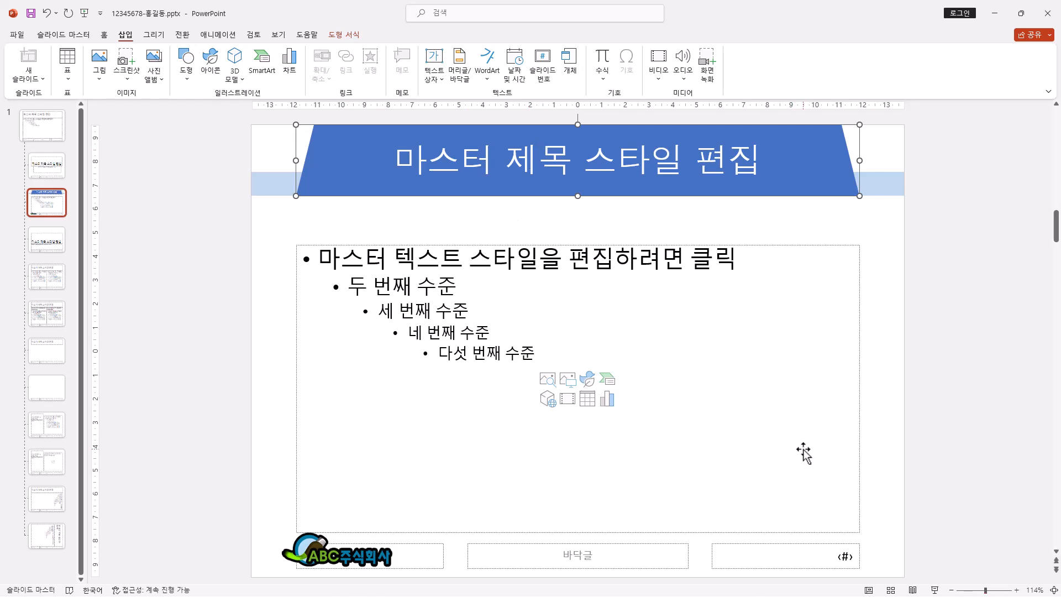
Step: Close the slide master view and add a second slide after the title slide
click(82, 39)
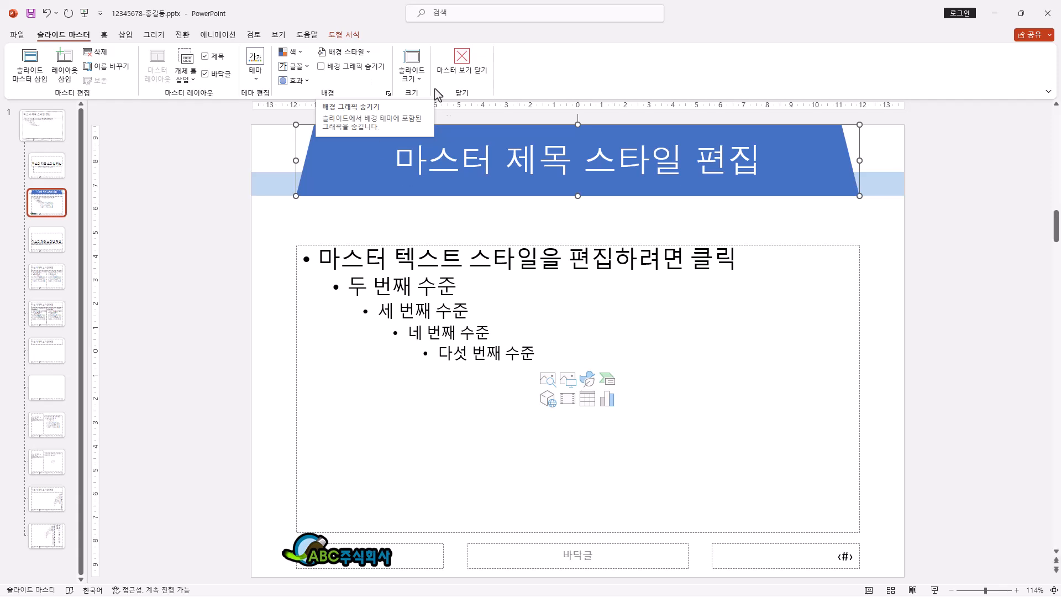
click(463, 60)
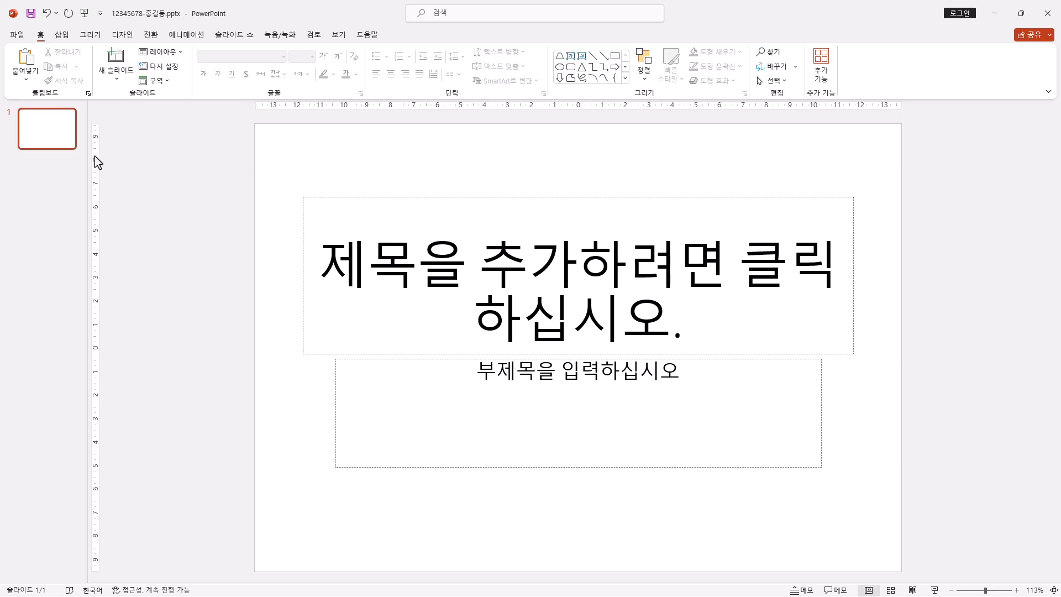
click(47, 132)
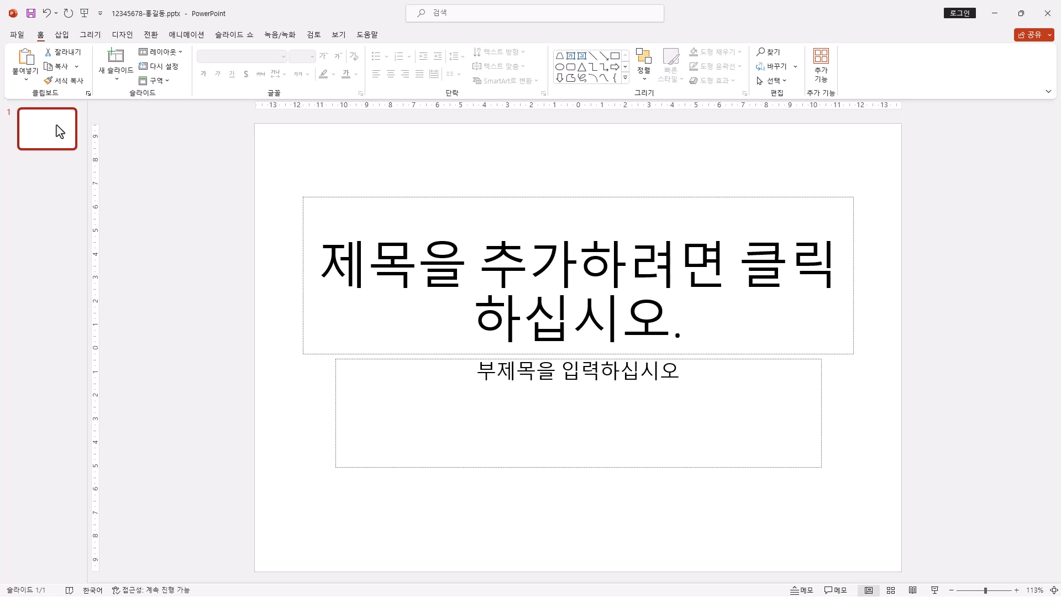
key(ctrl+m)
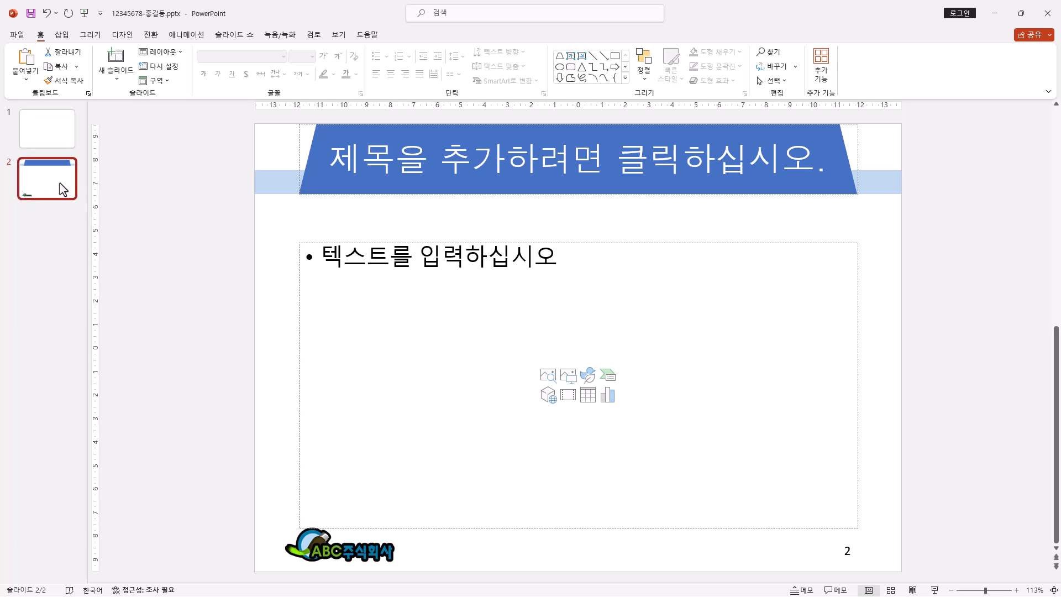
key(Return)
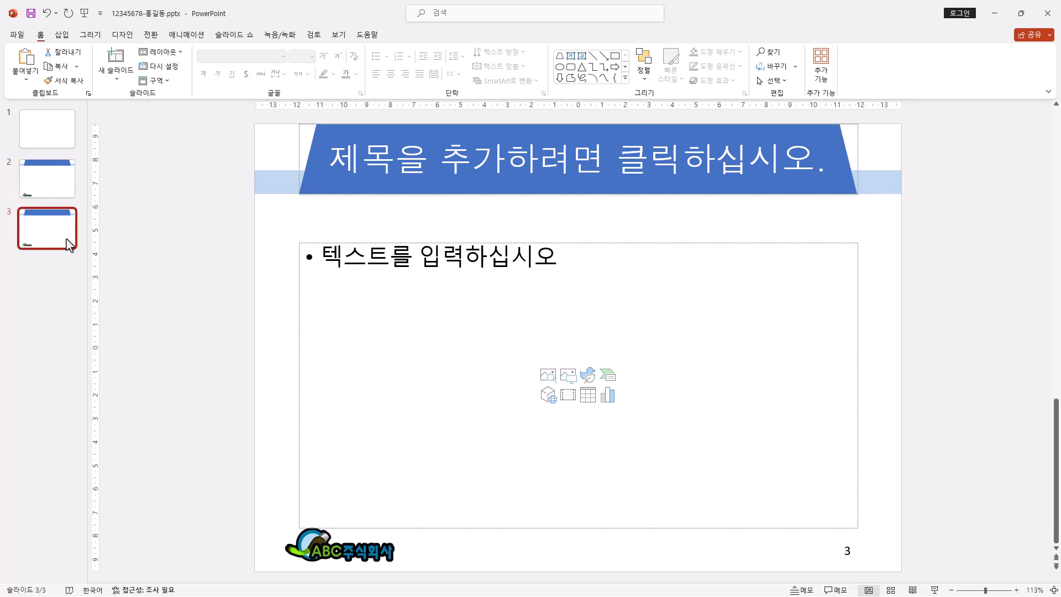
key(Delete)
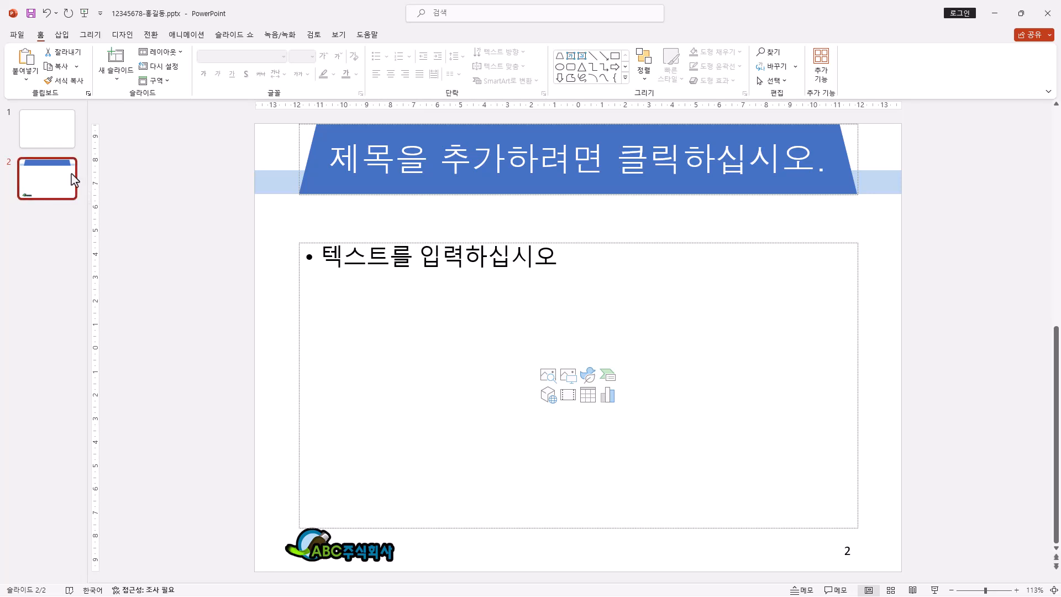
click(178, 53)
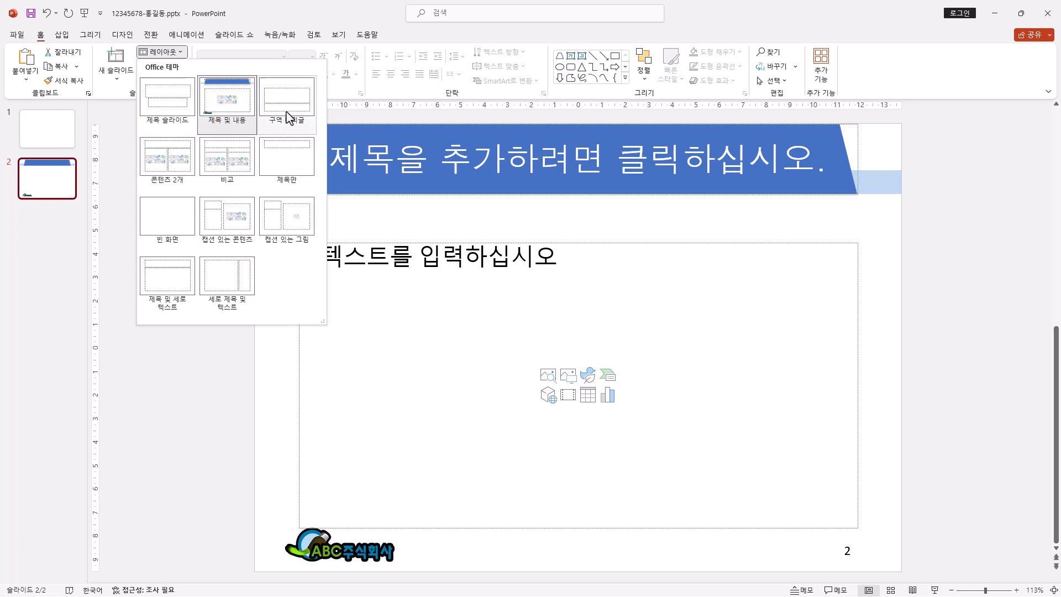
click(62, 185)
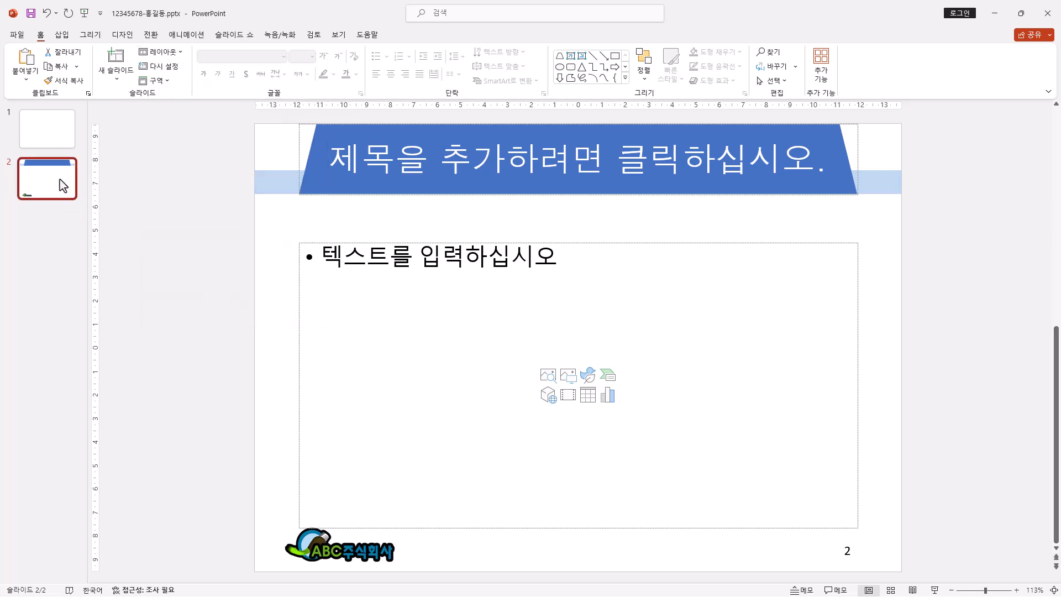
Step: Add a third slide with the same 제목 및 내용 layout after slide 2
key(Return)
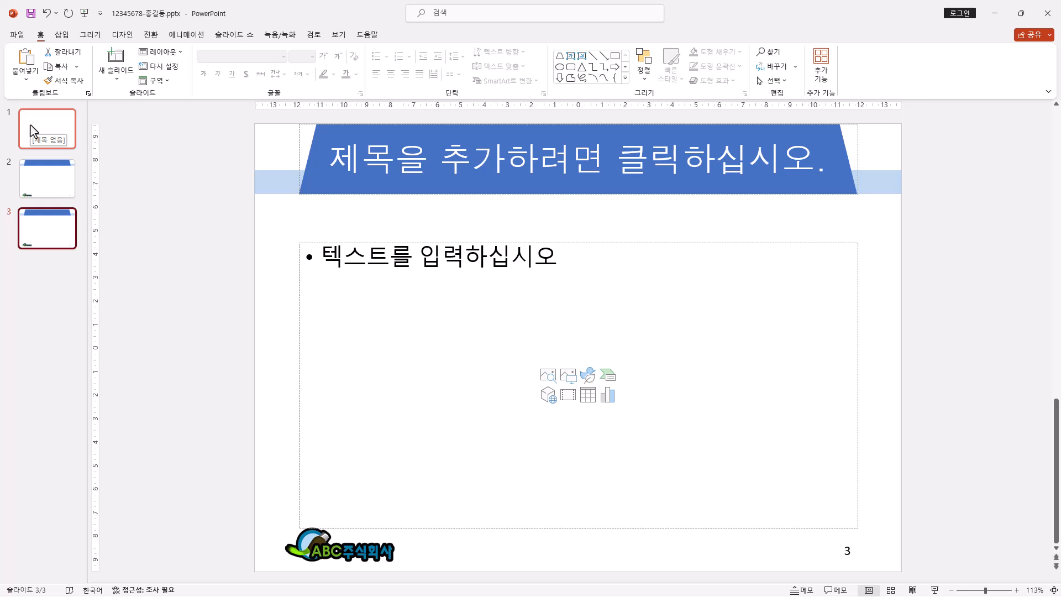
Step: Add three more slides with the same 제목 및 내용 layout so the presentation has six slides
key(ctrl+m)
key(ctrl+m)
key(ctrl+m)
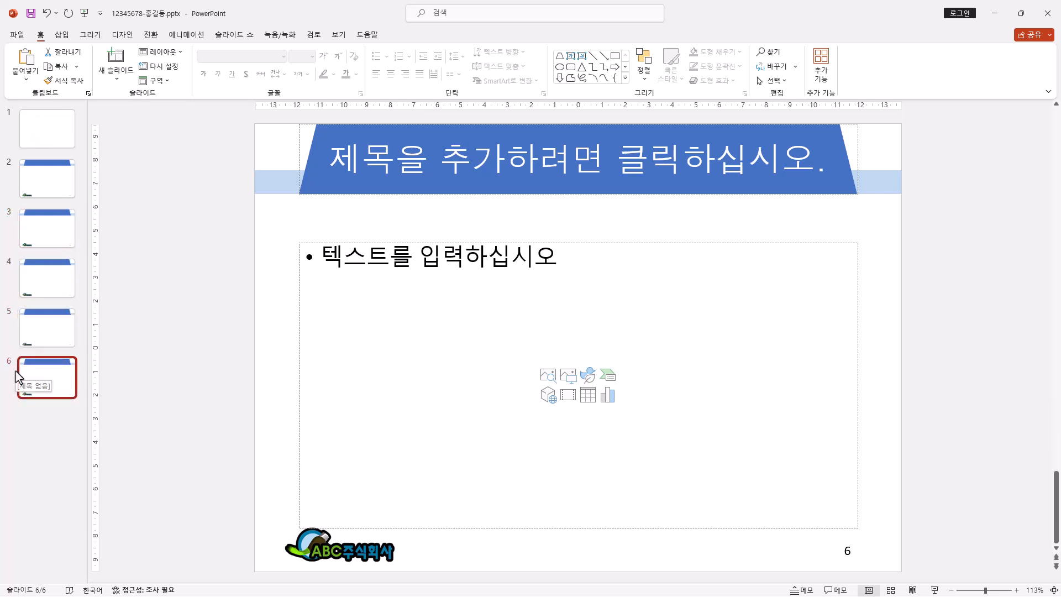
Step: Delete both the title and subtitle placeholders from slide 1
click(55, 136)
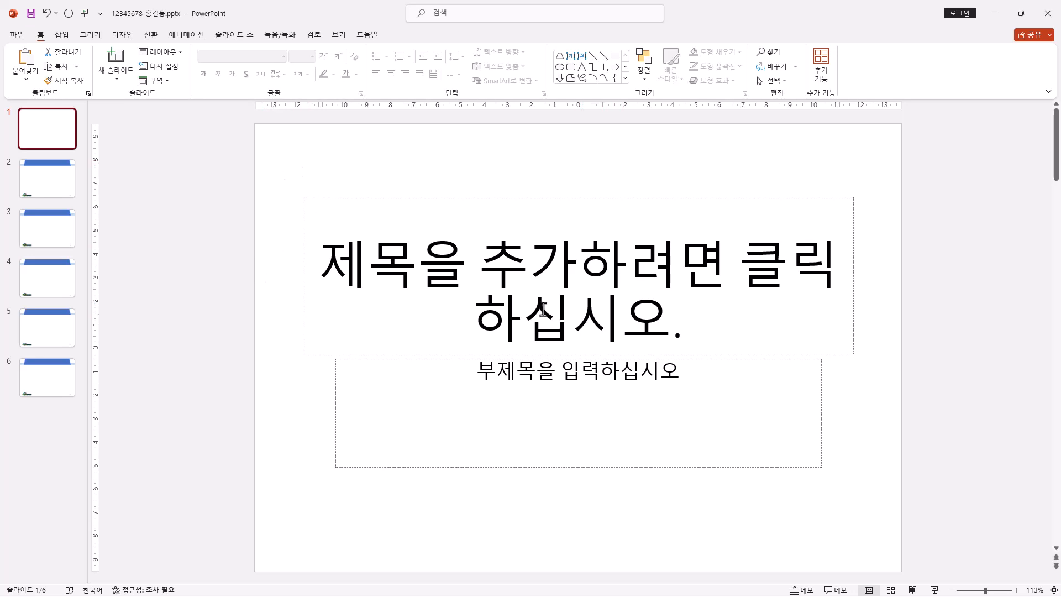
drag(260, 152, 905, 544)
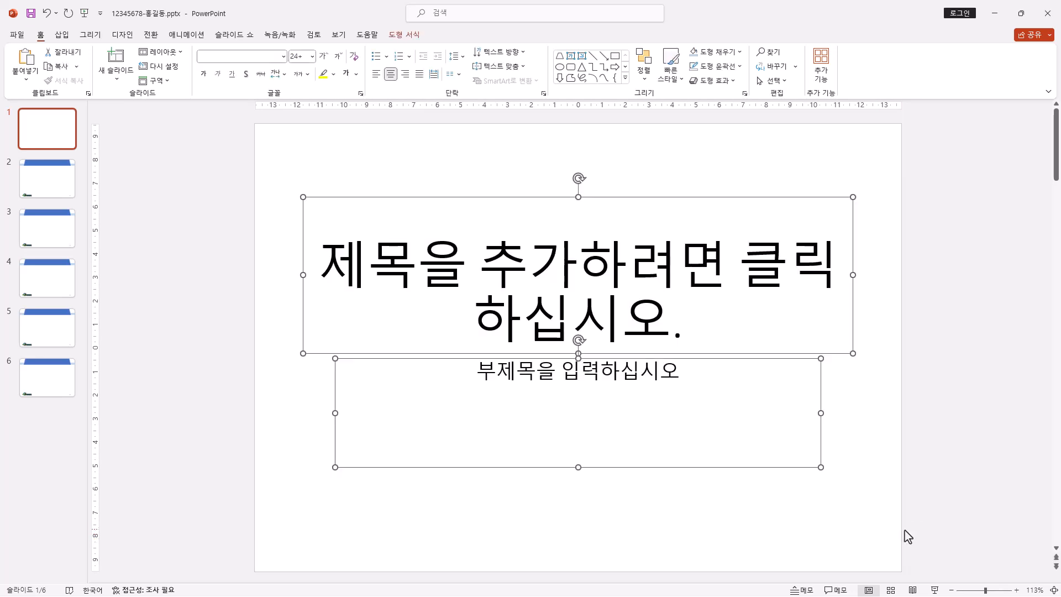
key(Delete)
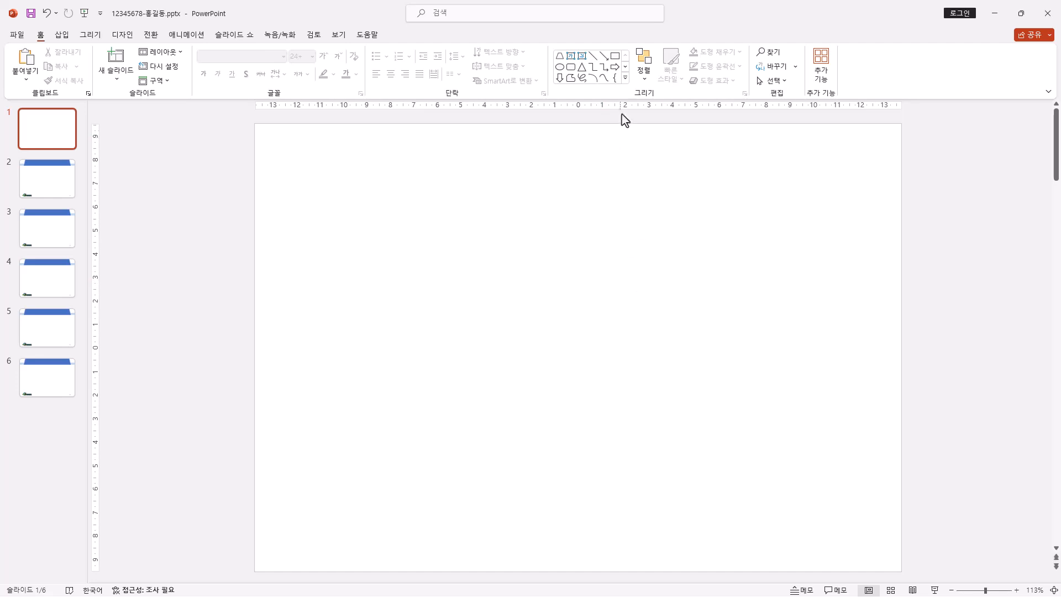
Step: Draw a parallelogram (평행 사변형) about 19.05 cm high and 13.58 cm wide over the right half of slide 1
click(626, 80)
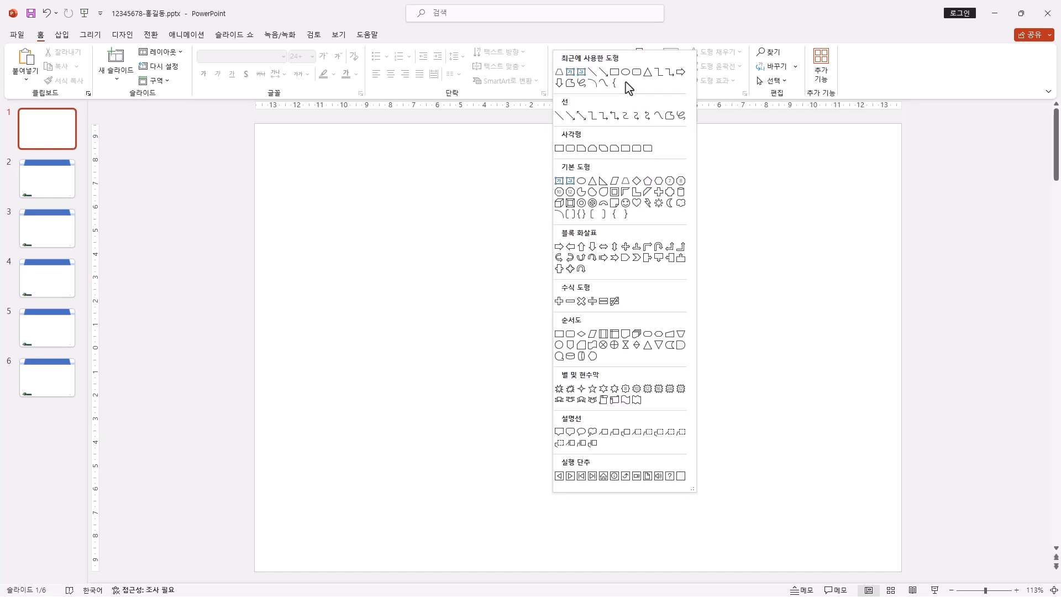
click(615, 182)
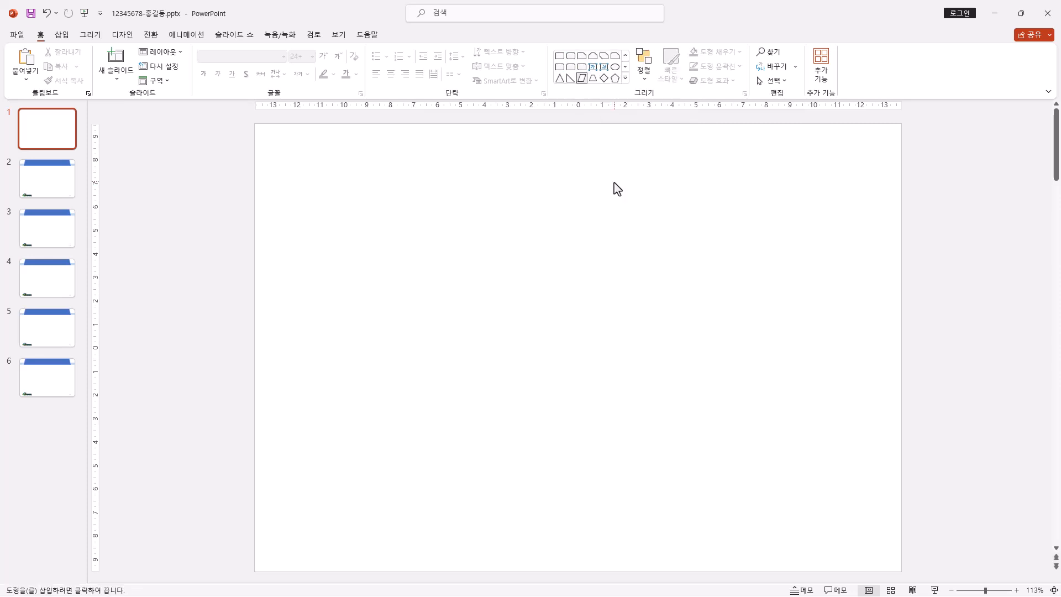
drag(636, 129, 870, 569)
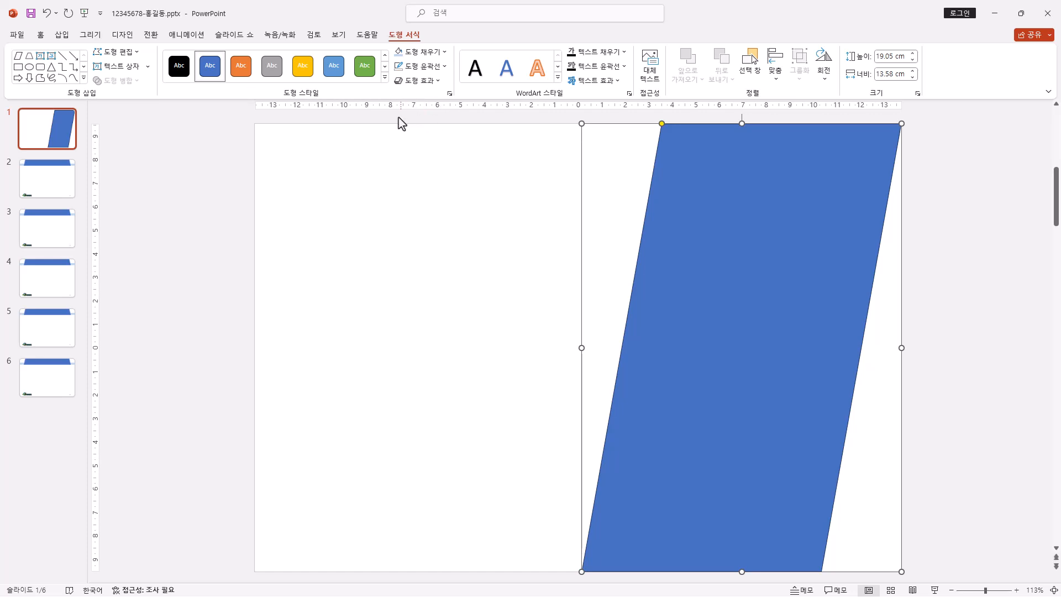
click(339, 37)
click(283, 52)
click(287, 54)
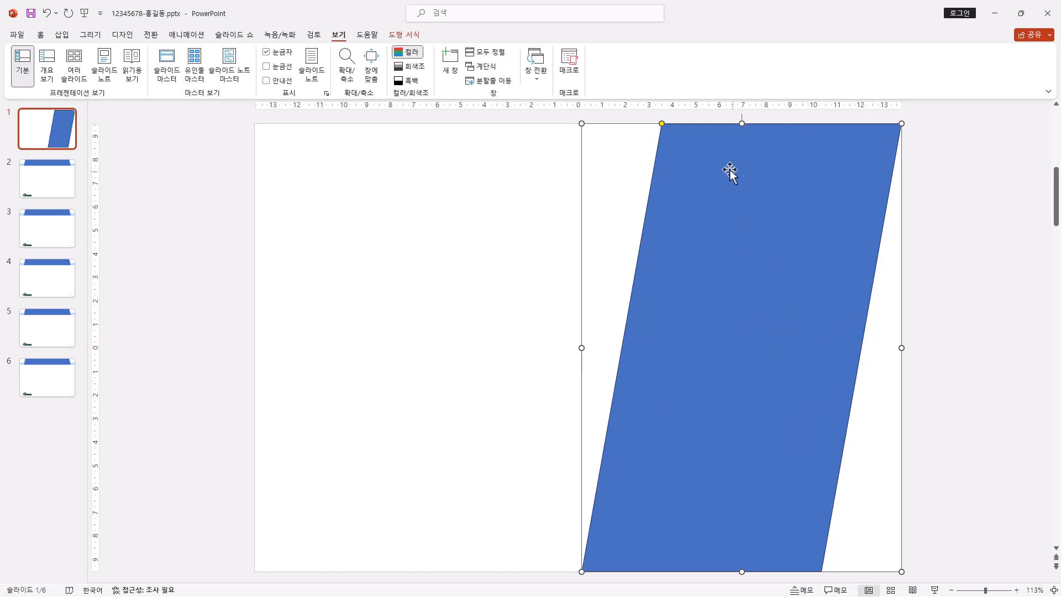
Step: Fill the parallelogram with the picture 그림2.jpg from the ITQ Picture folder
right_click(718, 151)
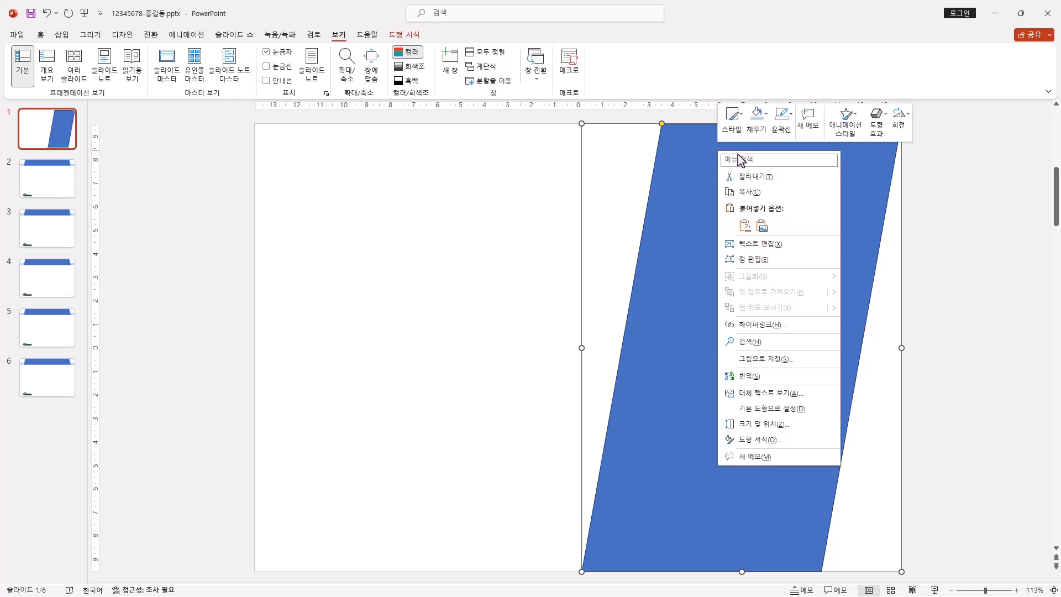
click(810, 442)
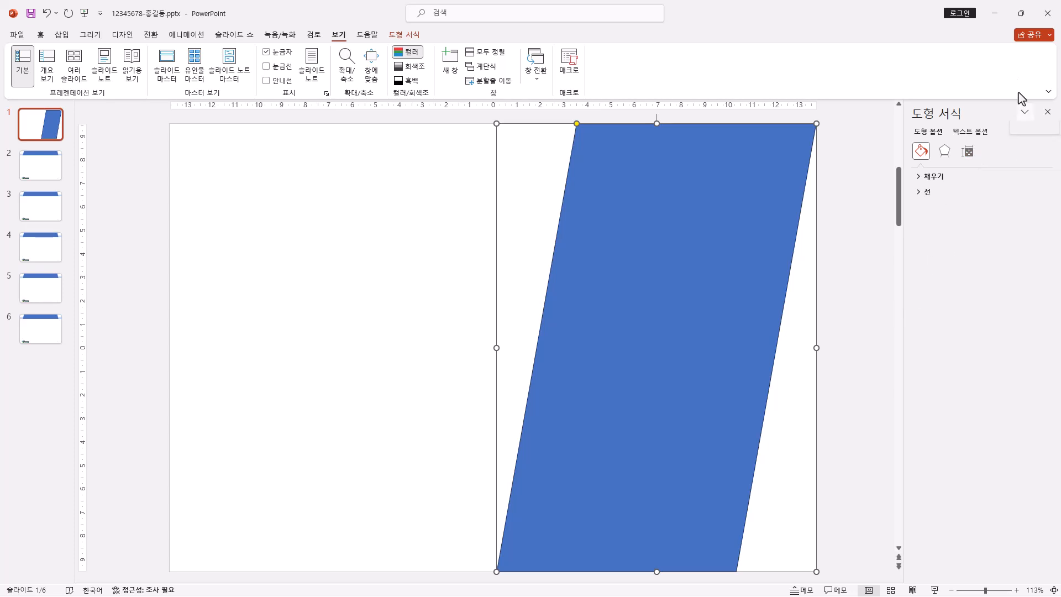
click(933, 178)
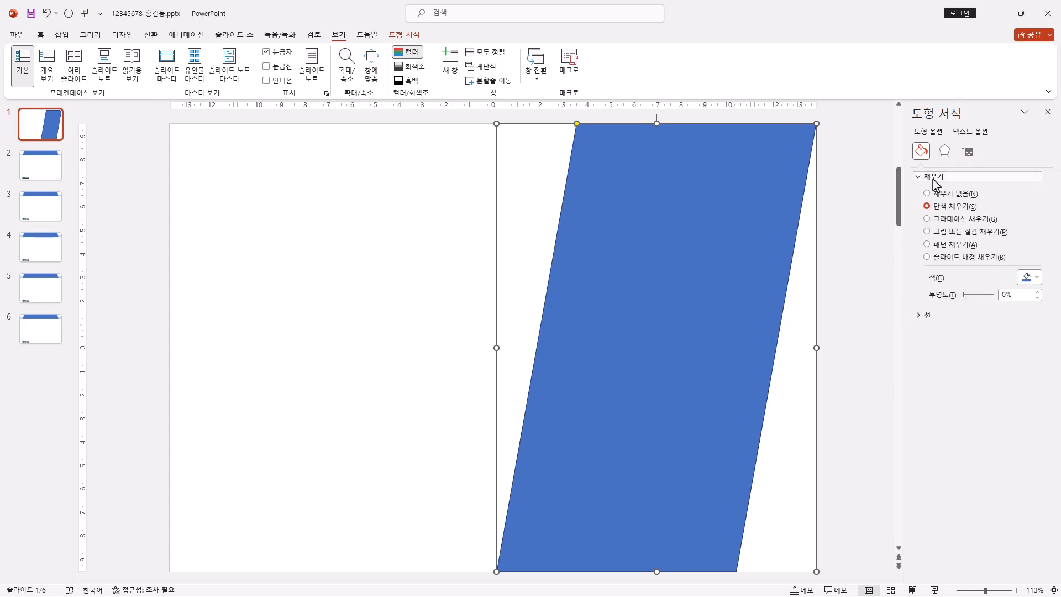
click(929, 232)
click(952, 288)
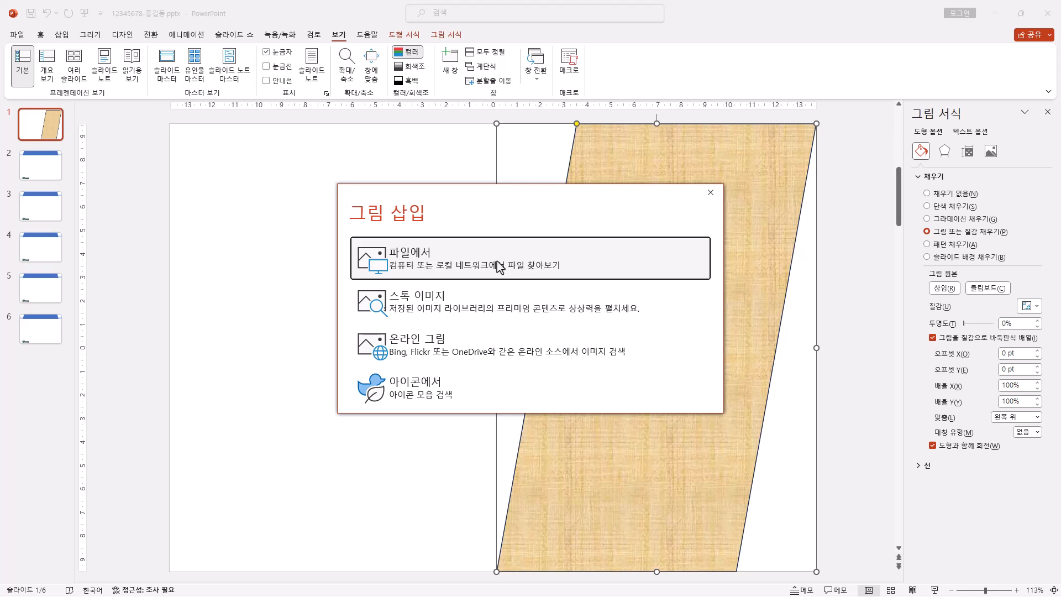
click(517, 271)
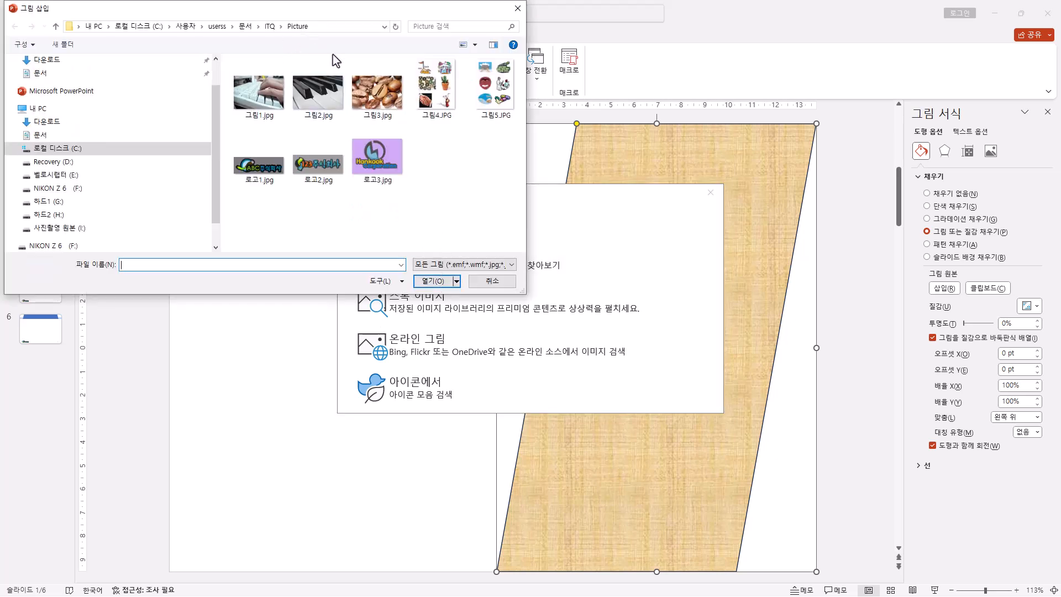
double_click(318, 94)
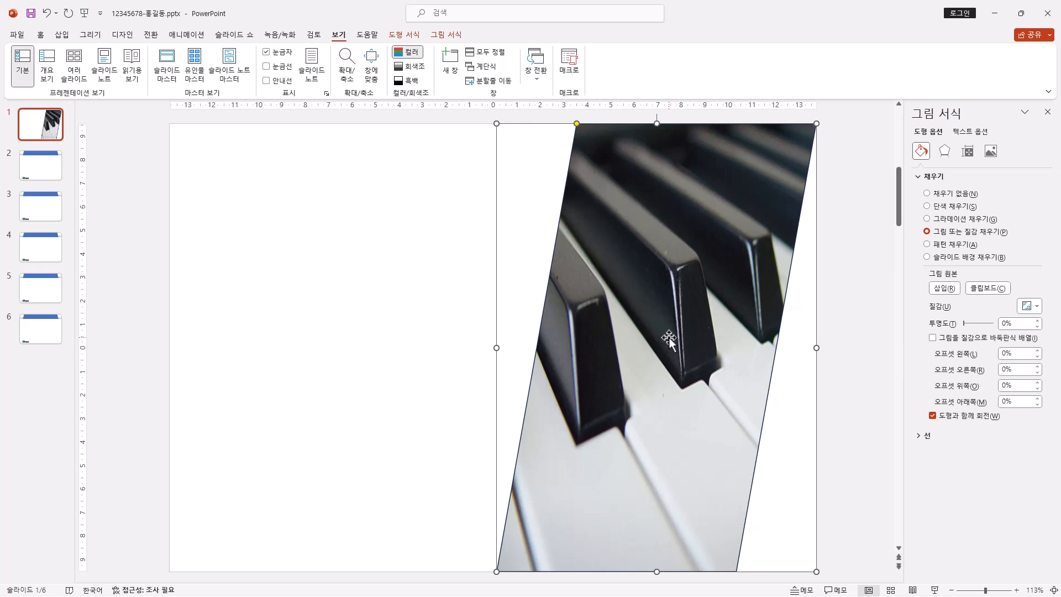
Step: Set the transparency of the parallelogram's picture fill to 50%
click(1014, 323)
key(BackSpace)
key(BackSpace)
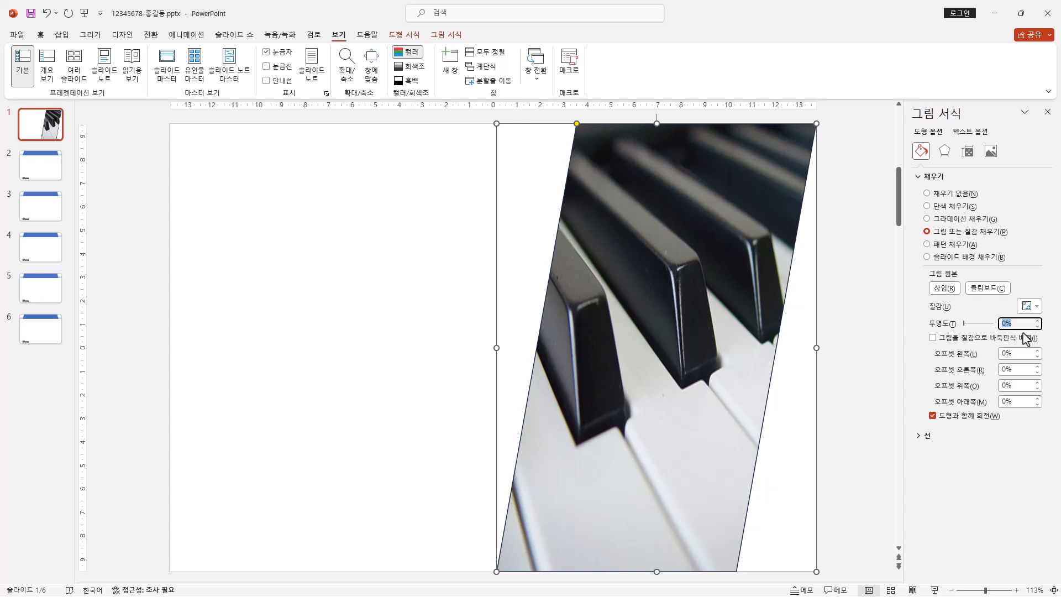
text(50)
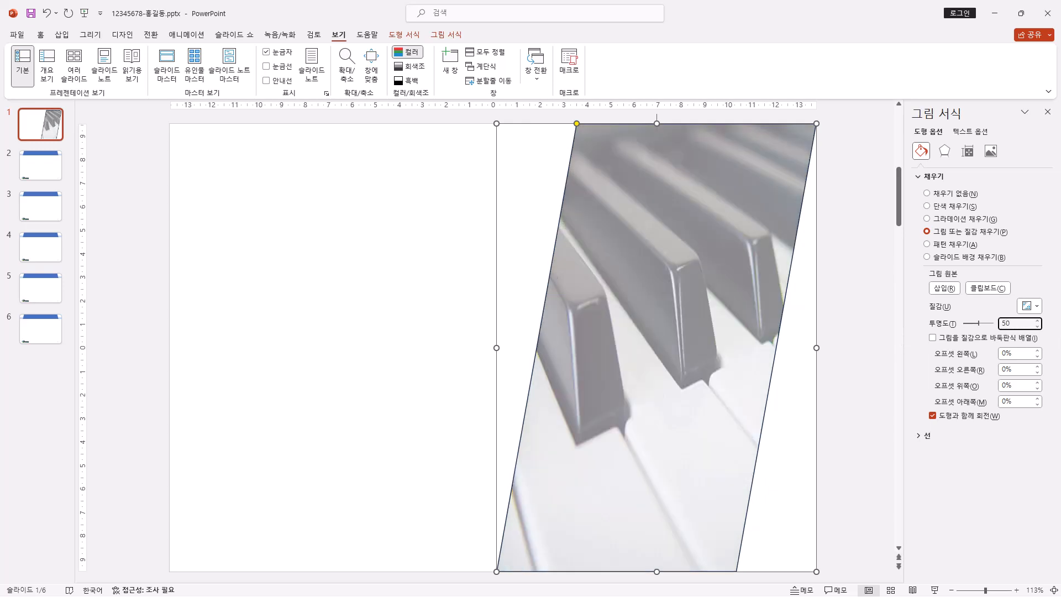
text(%)
key(Return)
Step: Apply a 5-point soft edge effect (부드러운 가장자리) to the parallelogram
click(409, 35)
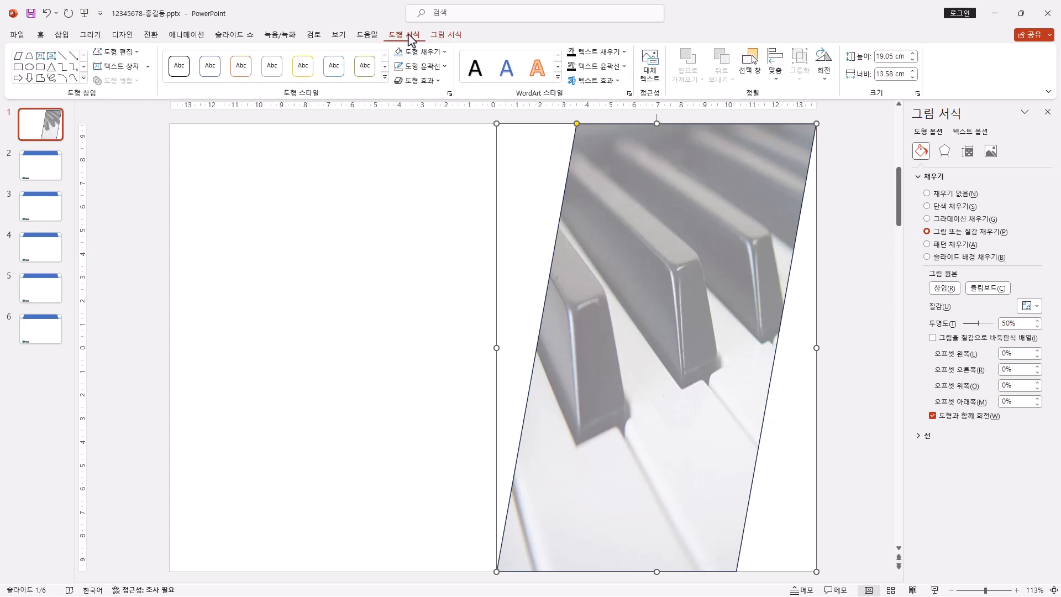
click(440, 81)
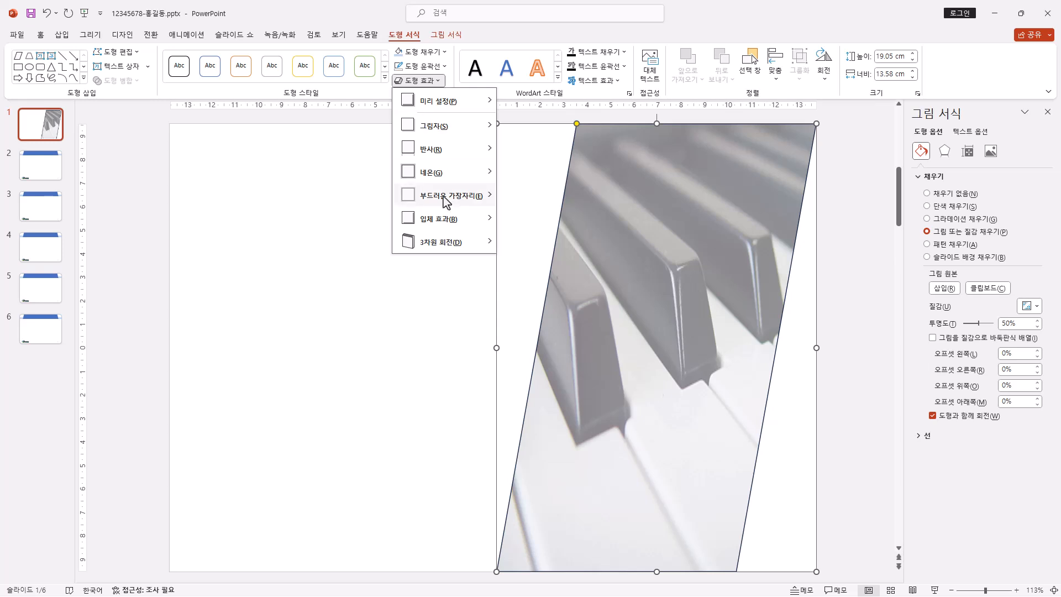
mouse_move(454, 200)
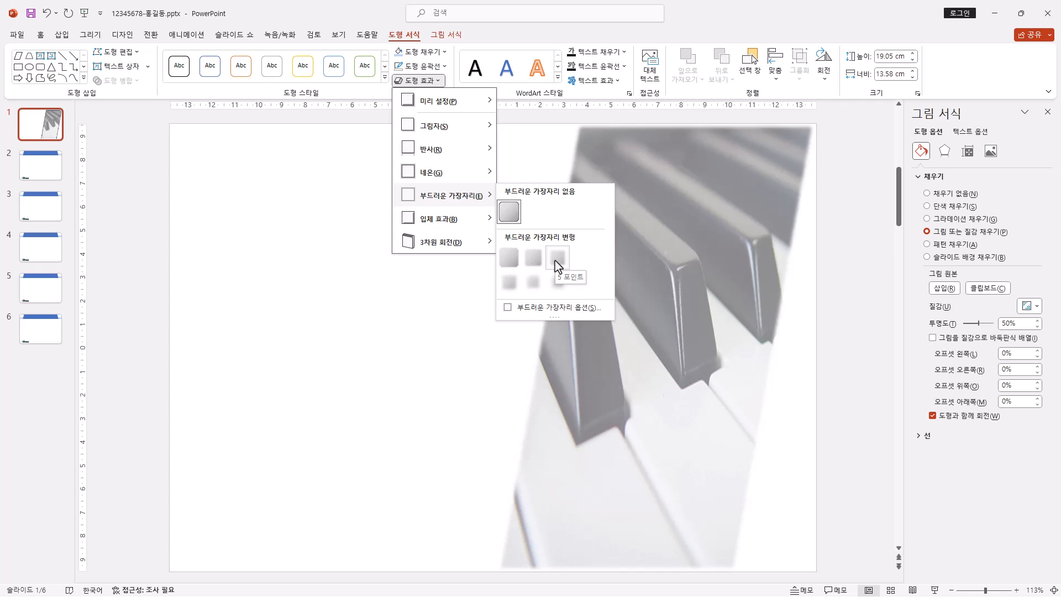
click(558, 267)
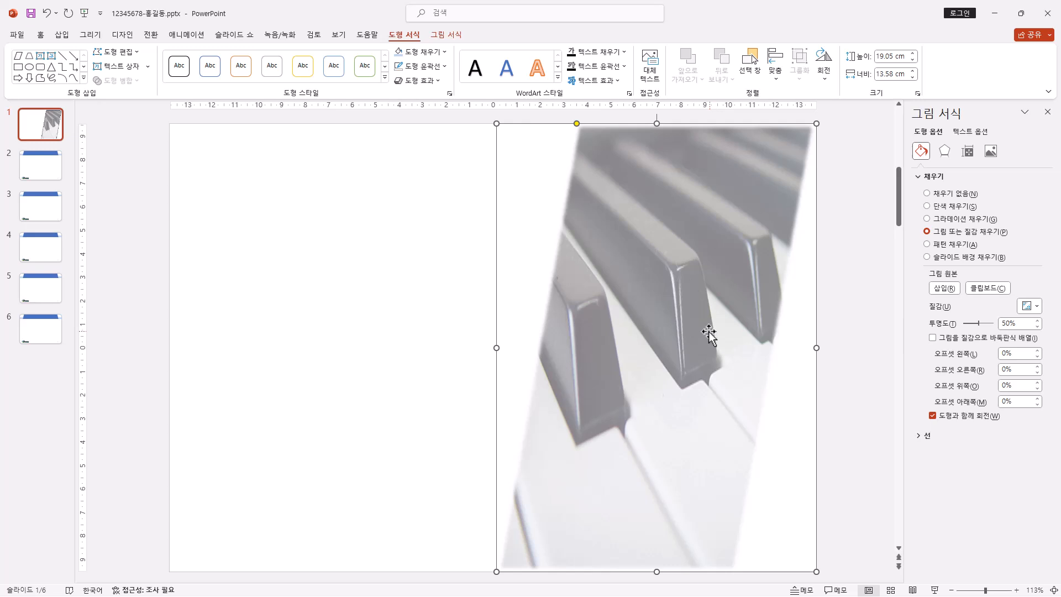
Step: Insert a blue gradient WordArt with reflection on slide 1 and replace its placeholder text with "Diet Management"
click(66, 35)
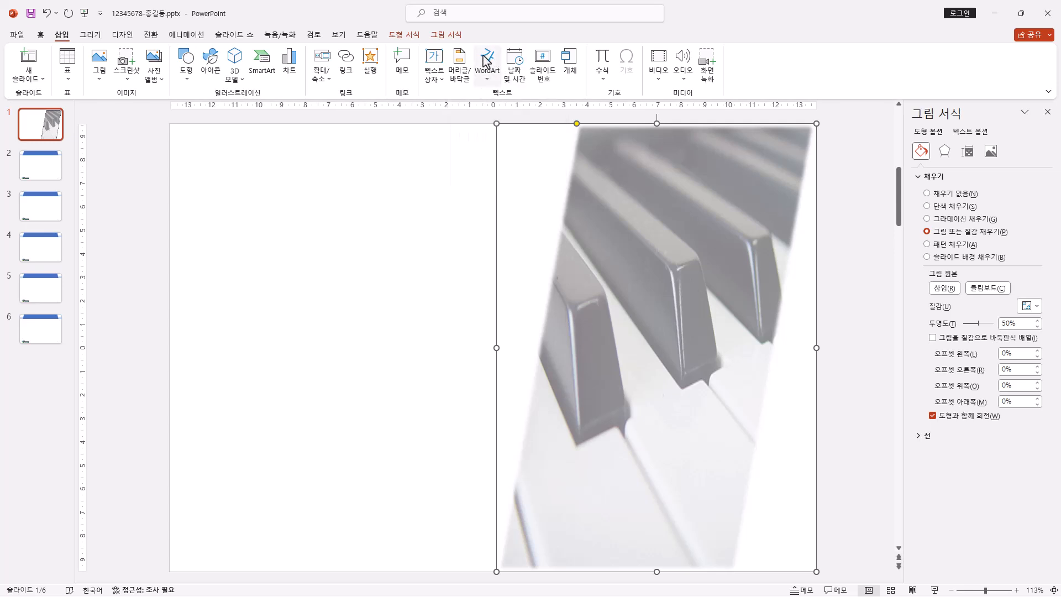
click(490, 80)
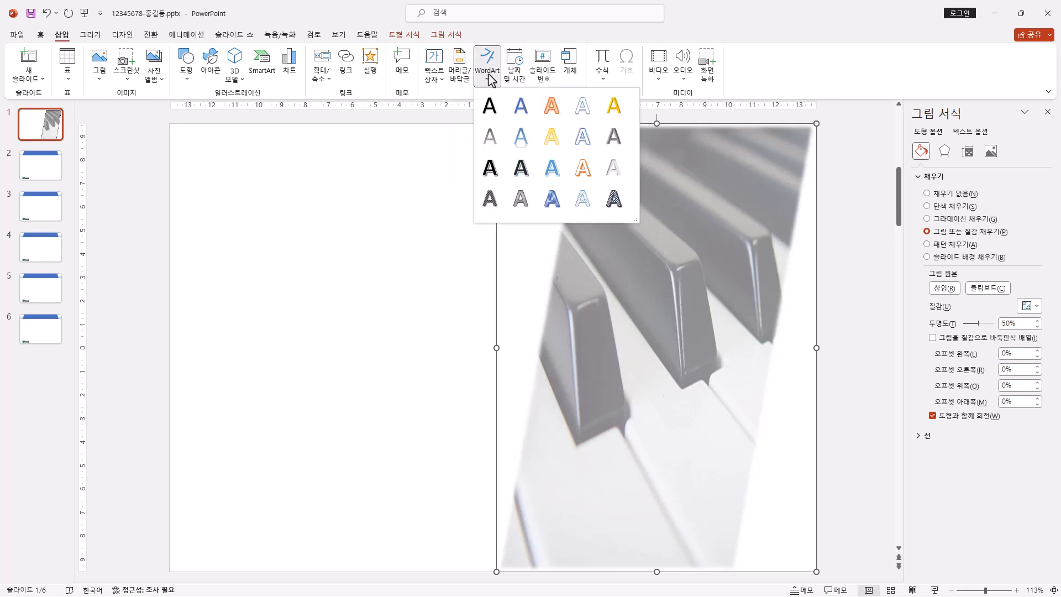
click(521, 136)
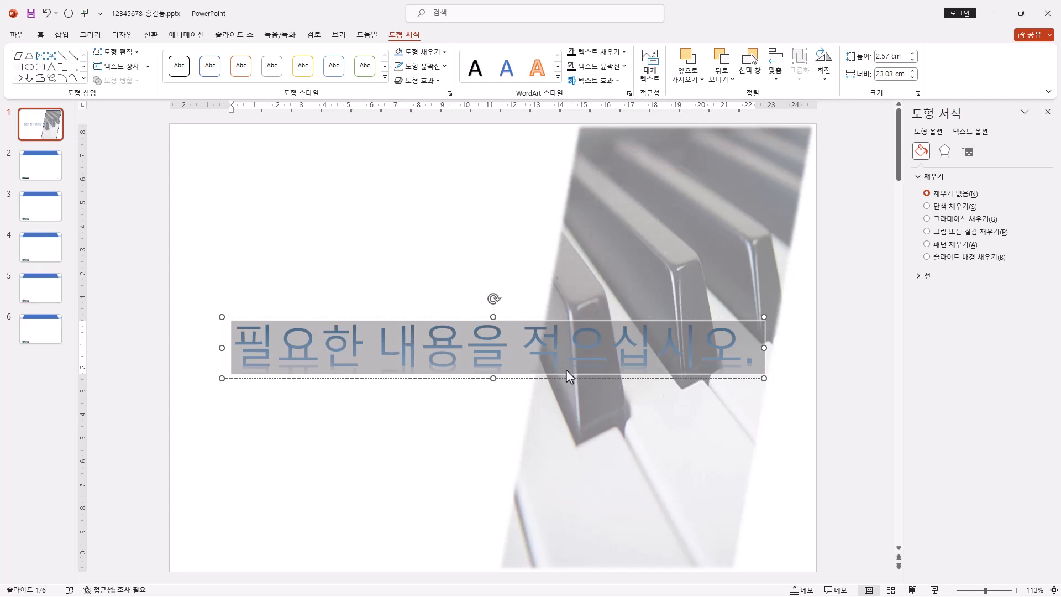
text(Diet Management)
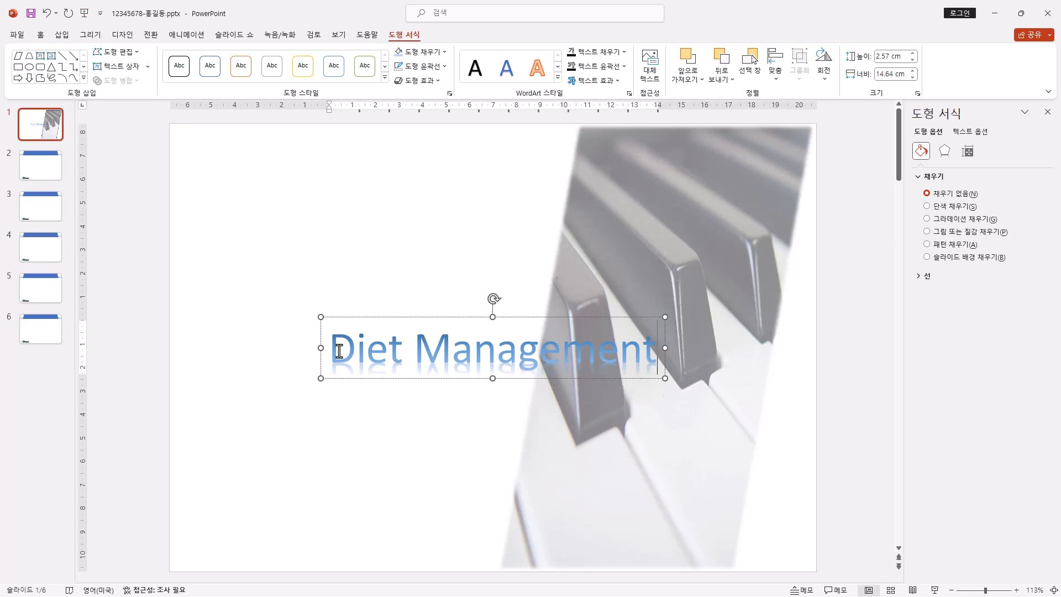
Step: Warp the Diet Management WordArt with the 갈매기형 수장: 위로 transform and give it the first reflection variation in the second row
drag(339, 350, 657, 355)
click(628, 329)
click(475, 318)
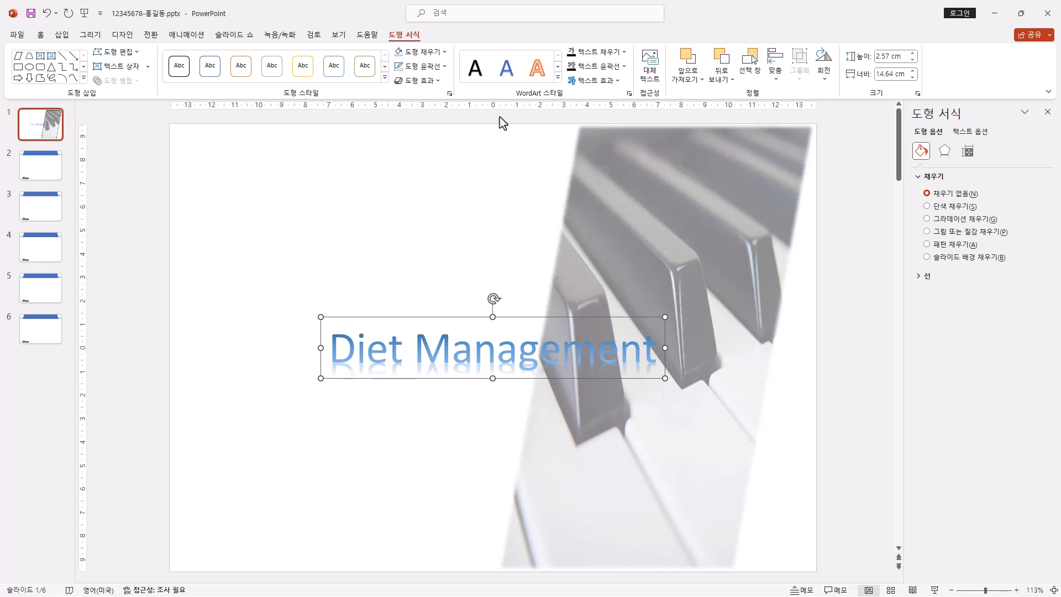
click(618, 80)
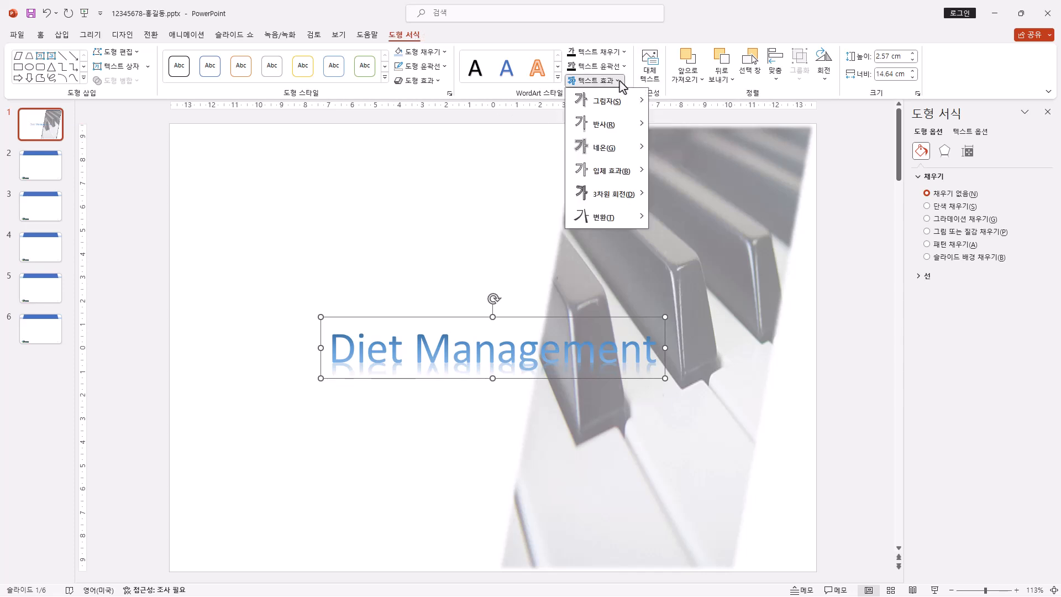
mouse_move(627, 127)
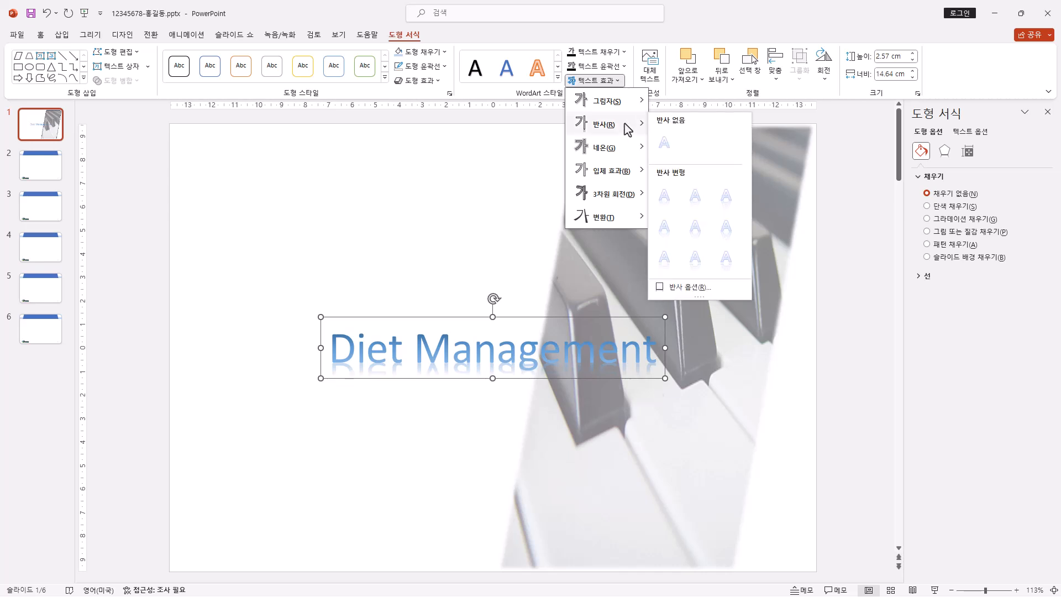
mouse_move(625, 223)
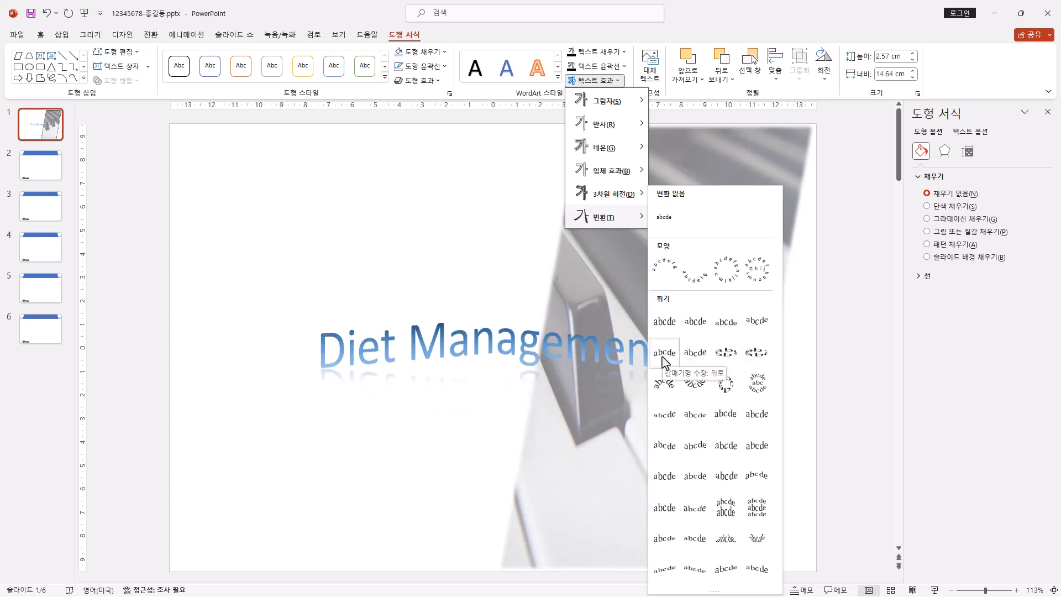
key(Escape)
key(Escape)
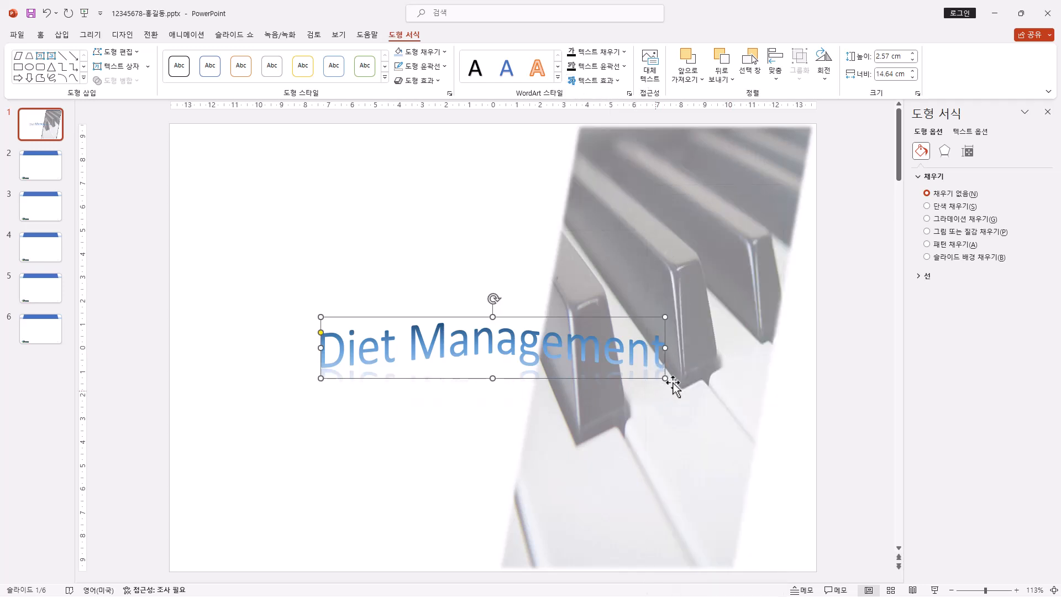
click(619, 81)
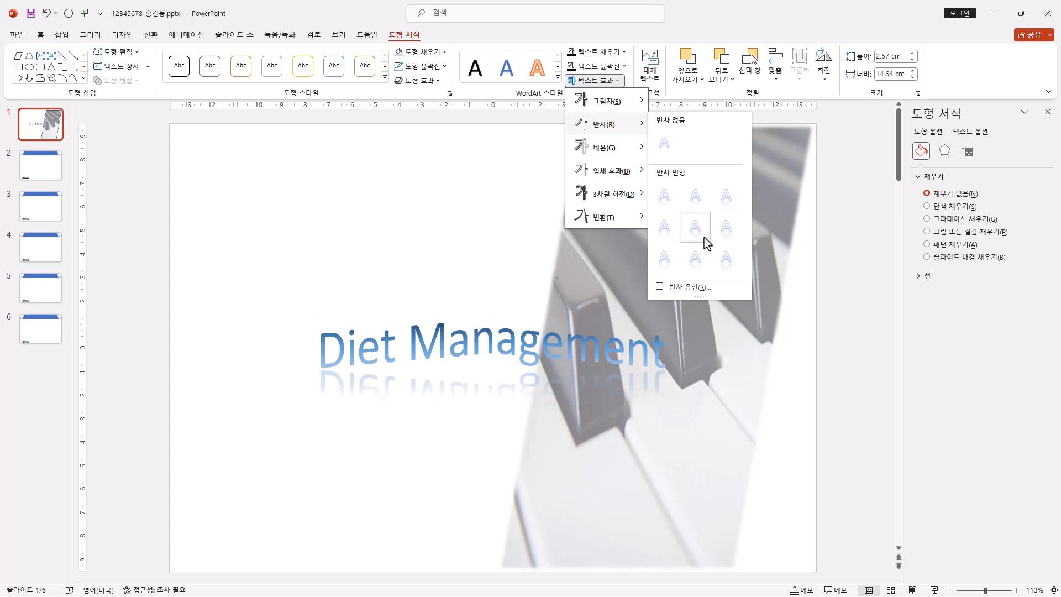
click(665, 238)
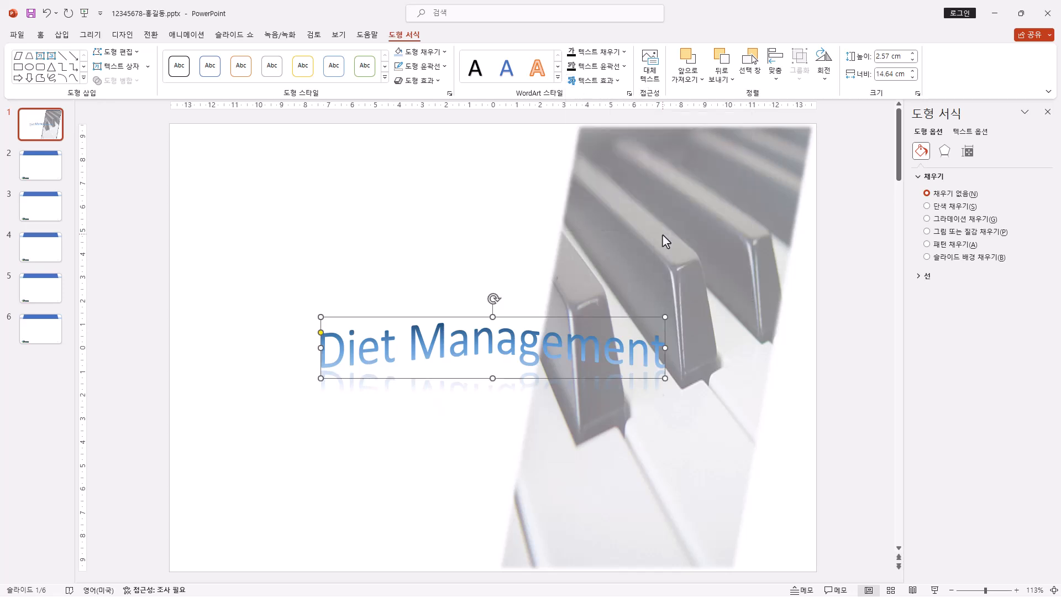
Step: Format the Diet Management WordArt text in bold black 돋움
click(44, 38)
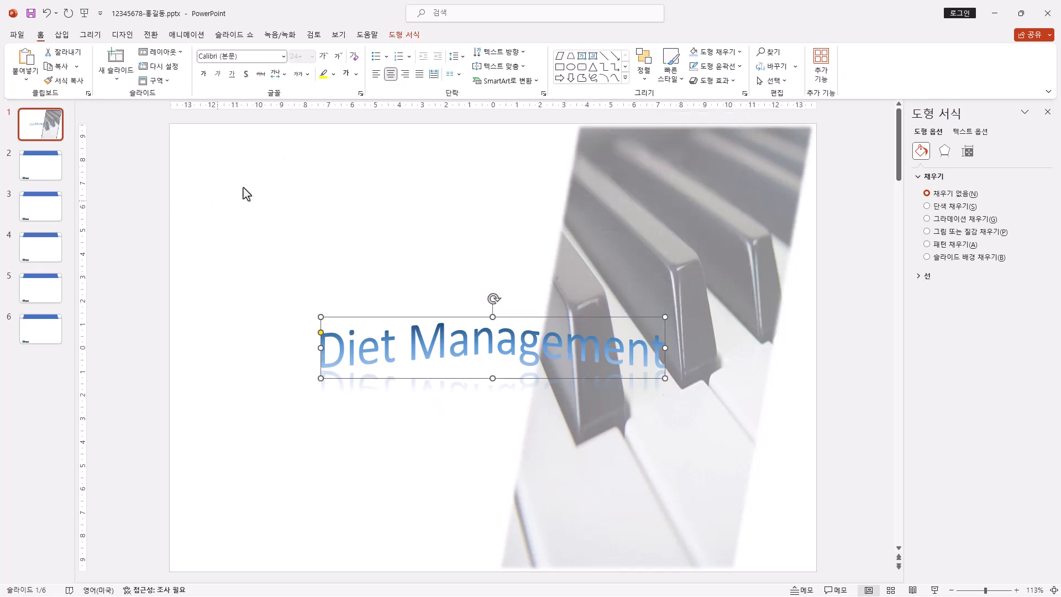
click(284, 57)
click(244, 166)
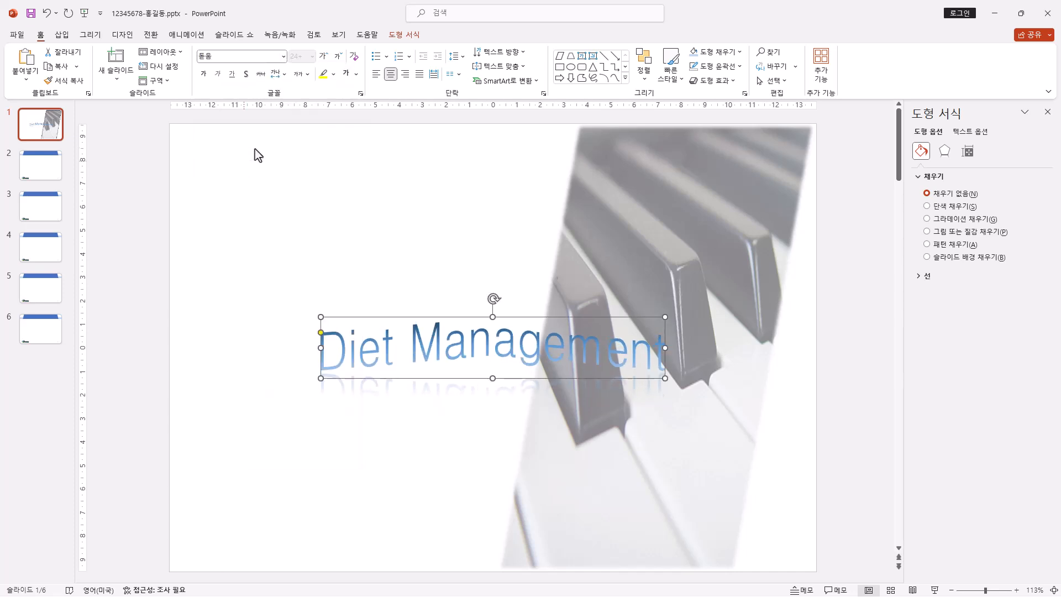
click(203, 76)
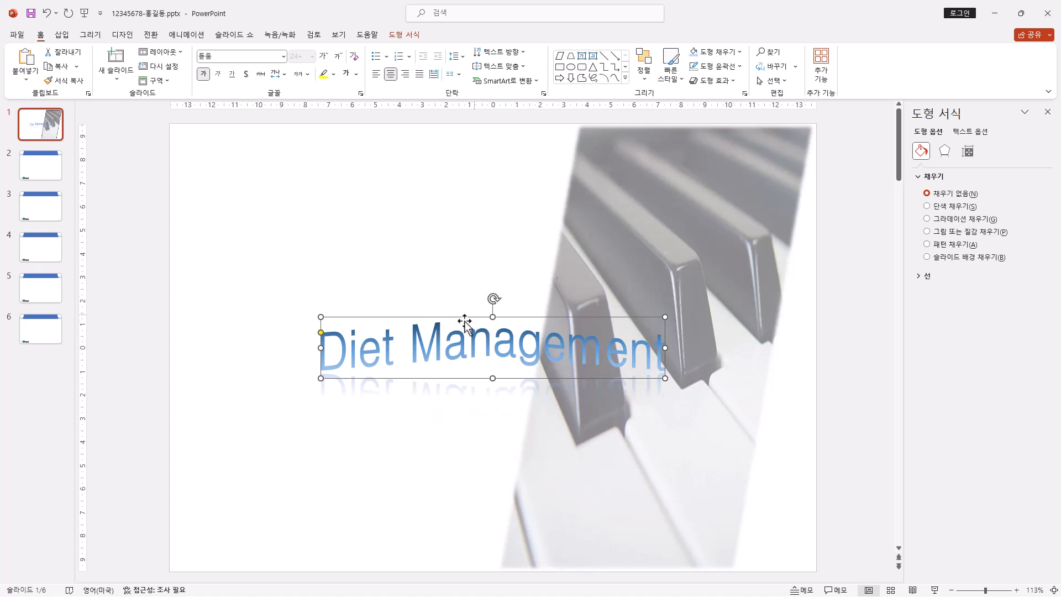
click(356, 73)
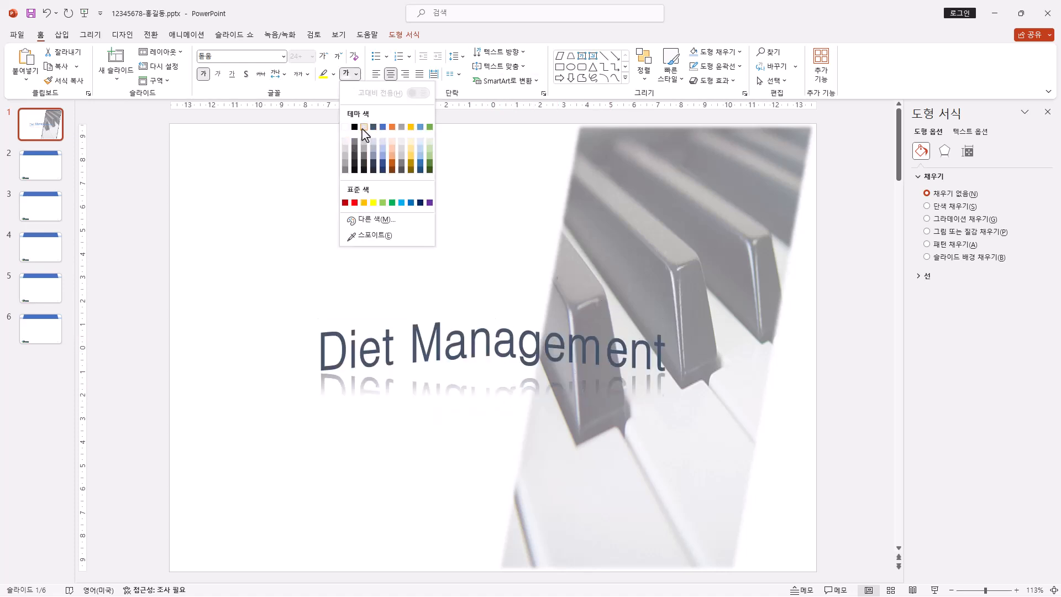
click(354, 127)
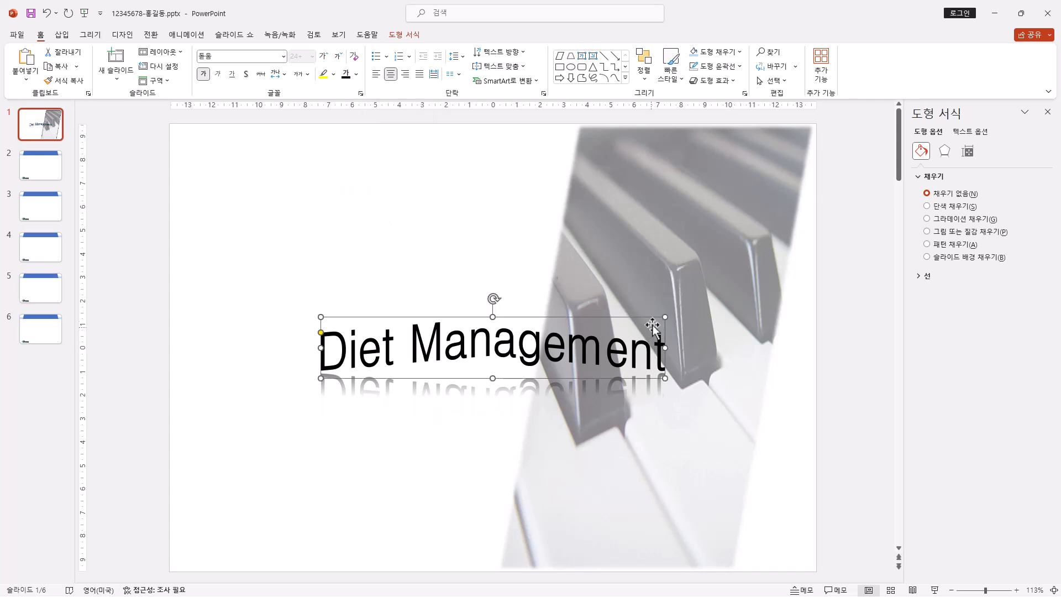
Step: Enlarge the Diet Management WordArt and position it across the middle of slide 1, overlapping the piano picture
drag(665, 317, 729, 278)
click(626, 393)
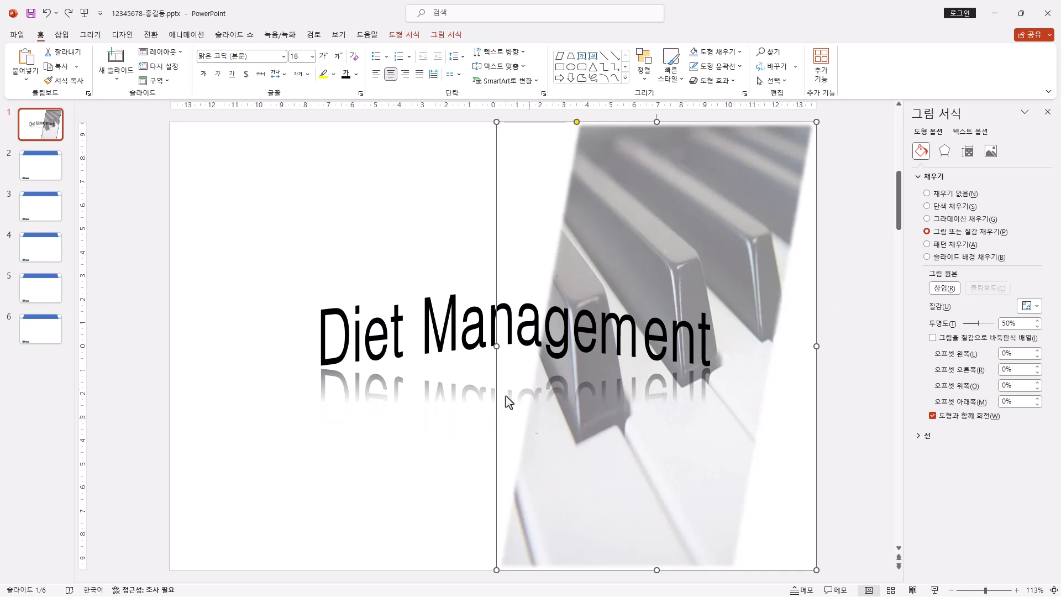
click(457, 354)
drag(461, 380, 413, 397)
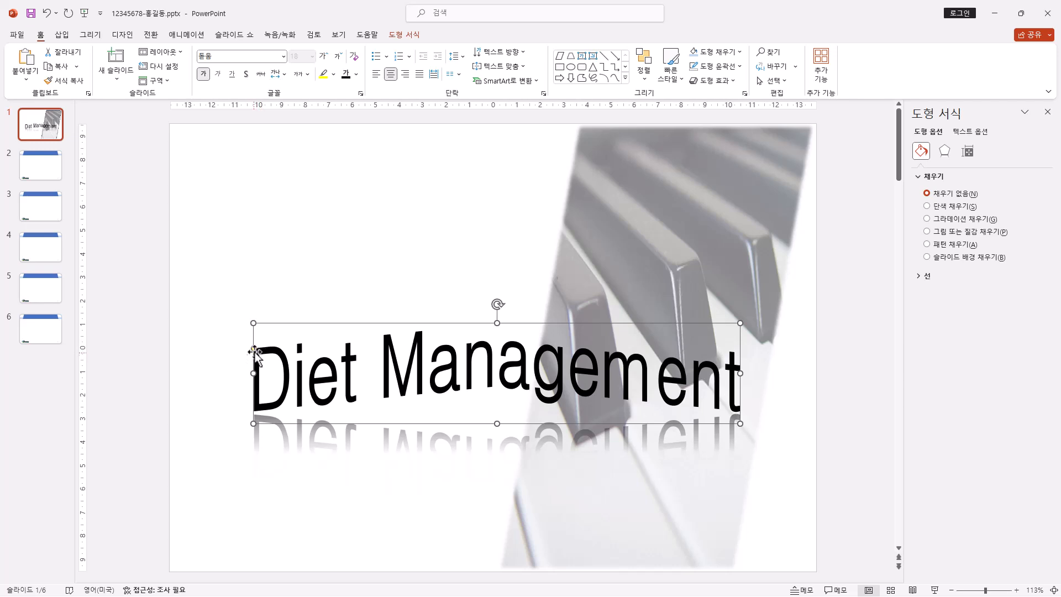
drag(254, 349, 262, 375)
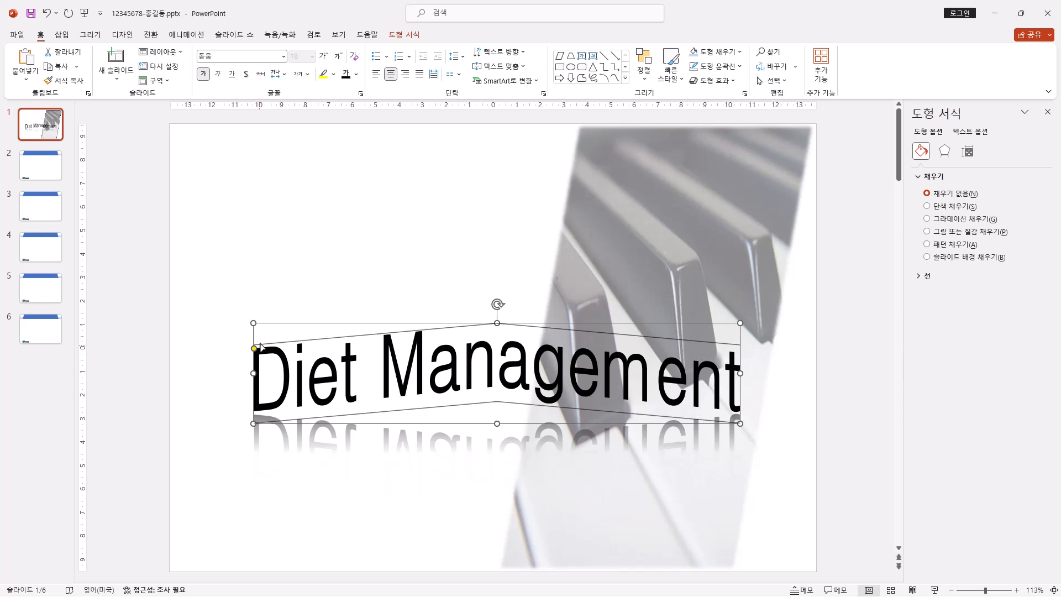
click(47, 14)
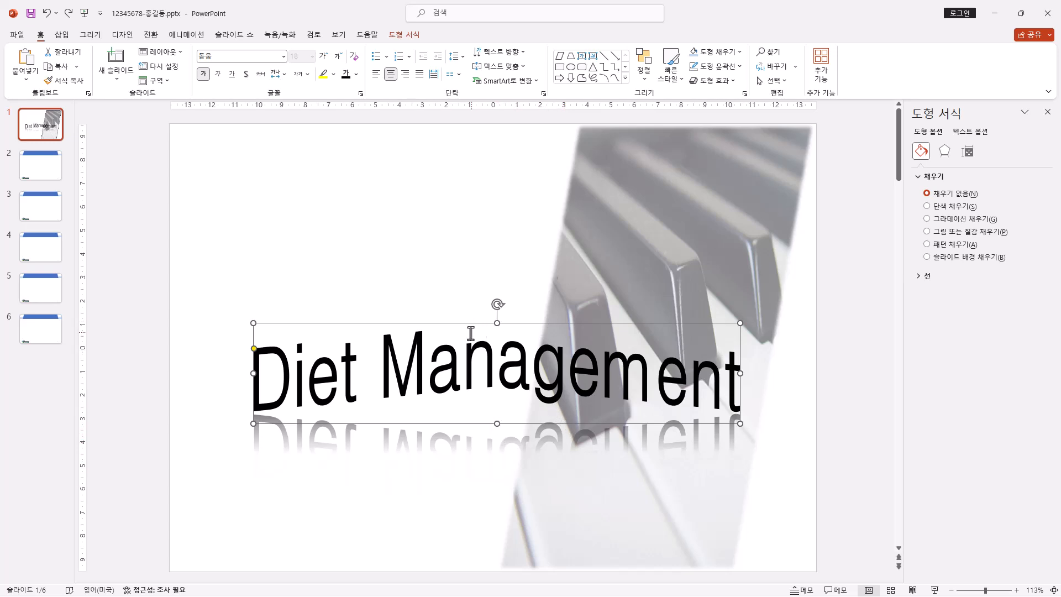
Step: Insert the picture 로고1.jpg from the ITQ Picture folder on slide 1 and make its gray background transparent
click(62, 36)
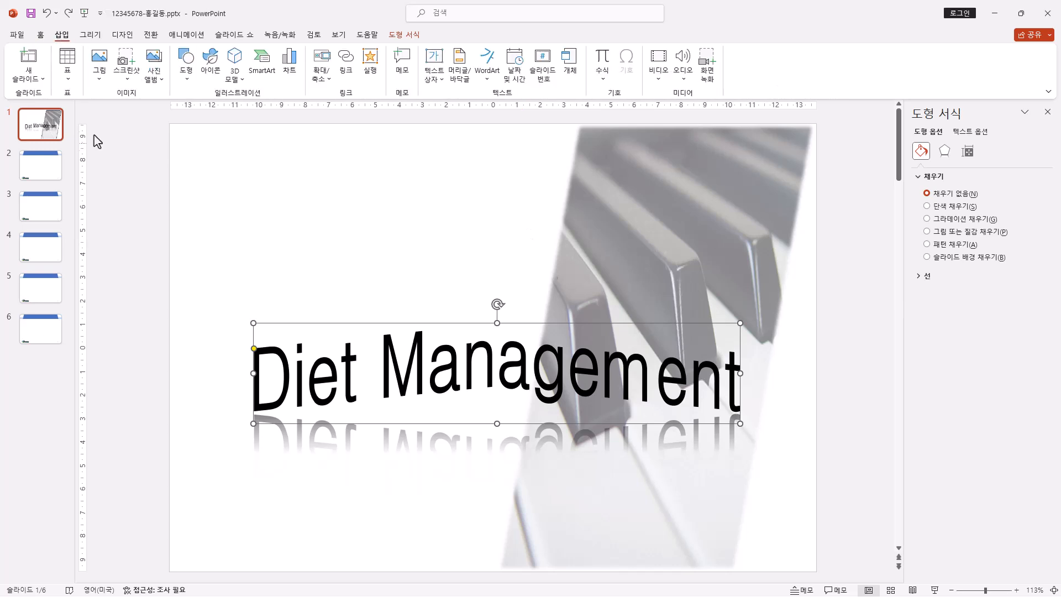
click(98, 75)
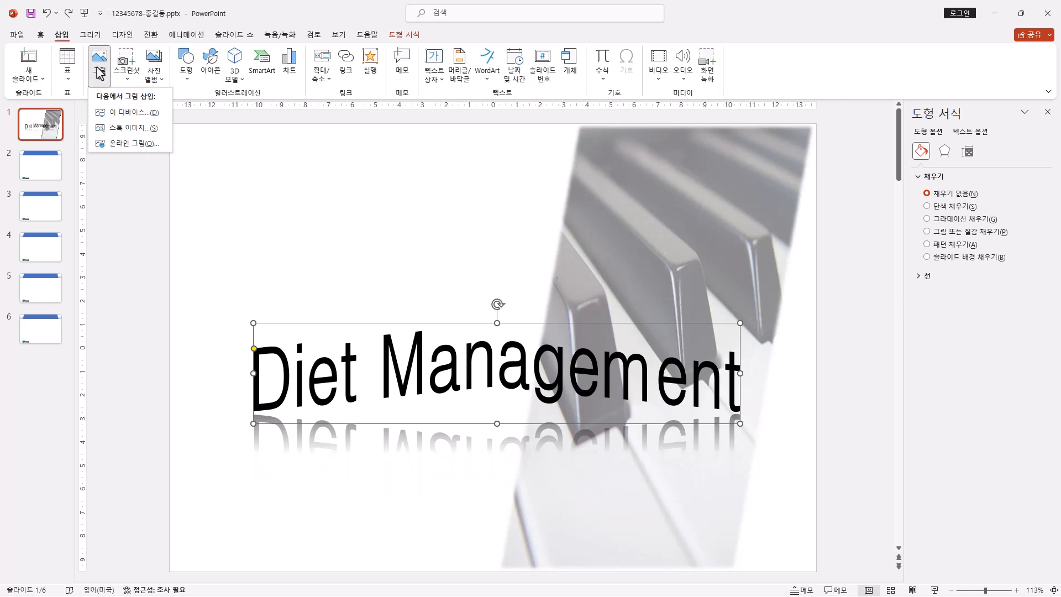
click(133, 114)
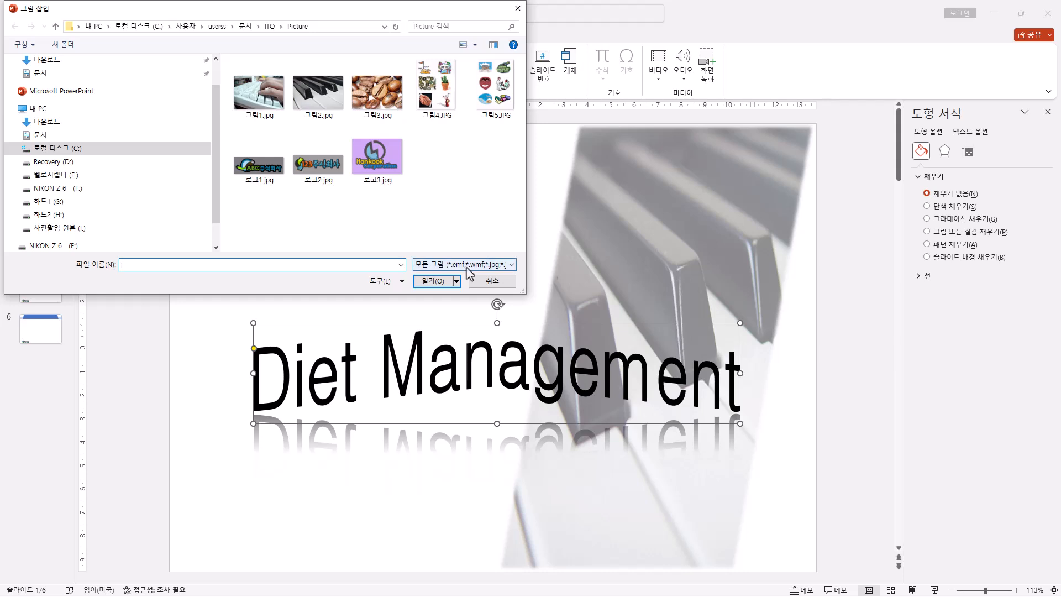
double_click(275, 172)
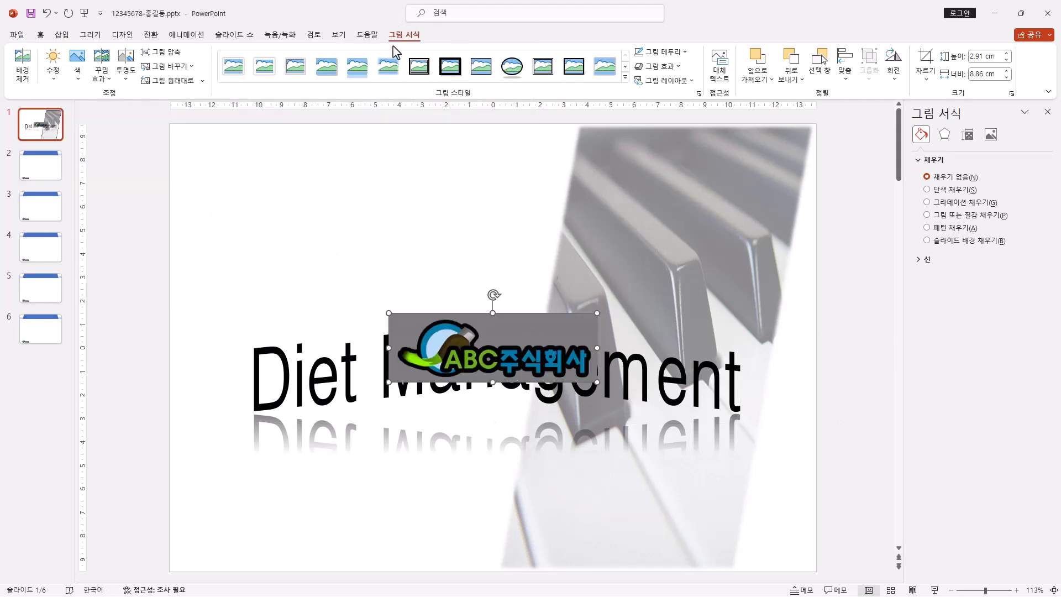
click(78, 78)
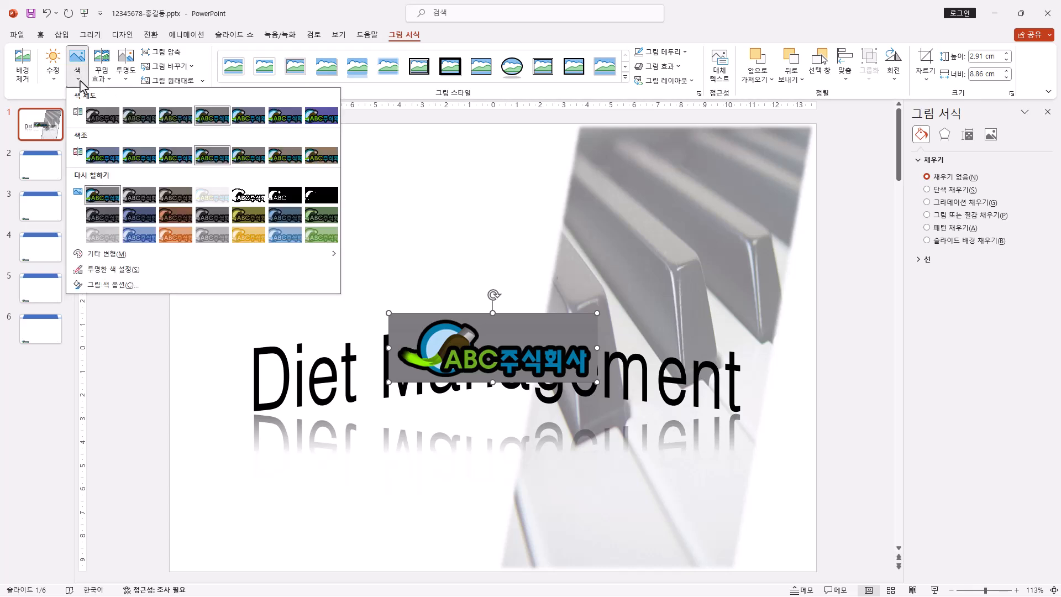
click(117, 269)
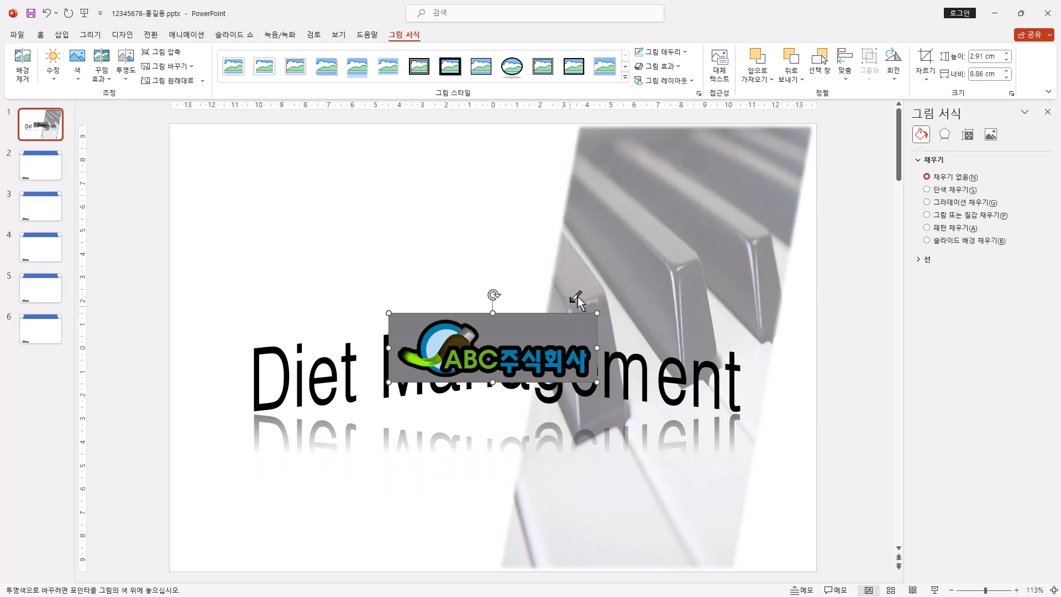
click(525, 324)
Step: Shrink the ABC logo to about 1.93 × 5.86 cm and move it to the upper-left corner of slide 1
drag(594, 318, 506, 266)
drag(544, 235, 524, 243)
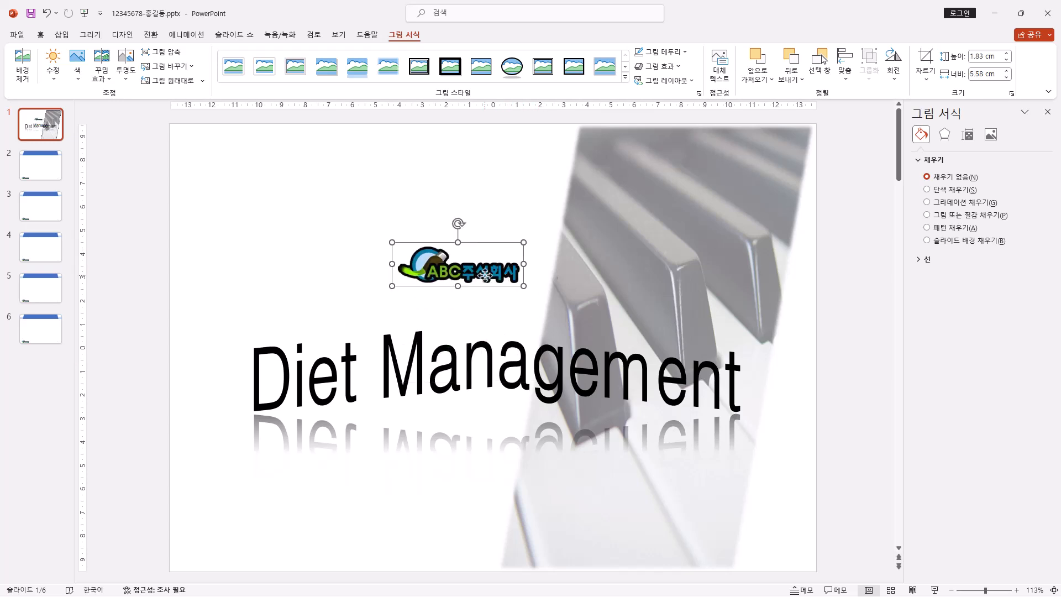
drag(485, 276, 254, 146)
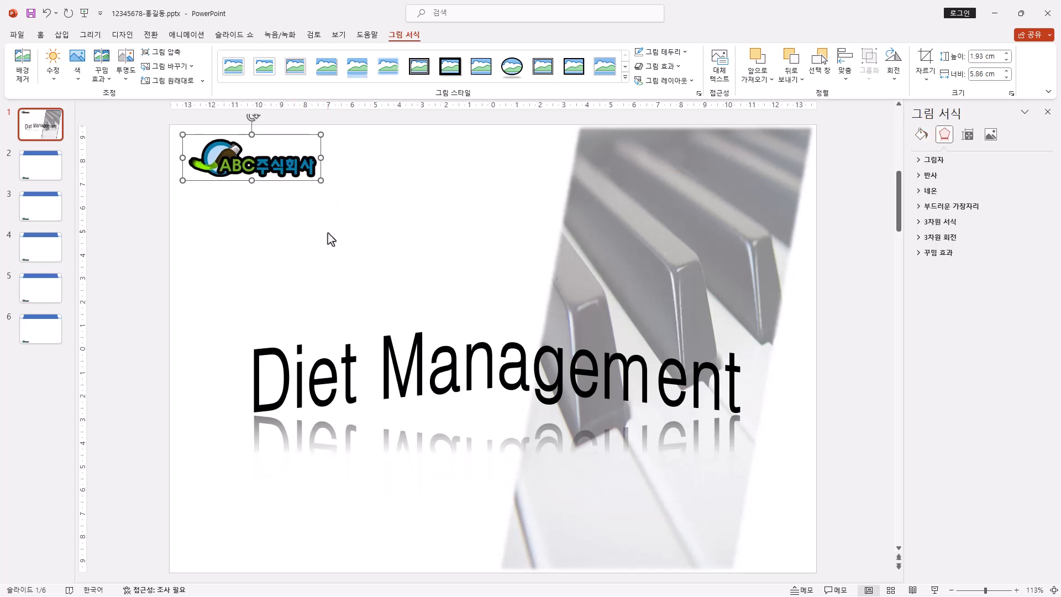
Step: Enter "목차" as the title of slide 2 and delete the empty content placeholder
click(45, 168)
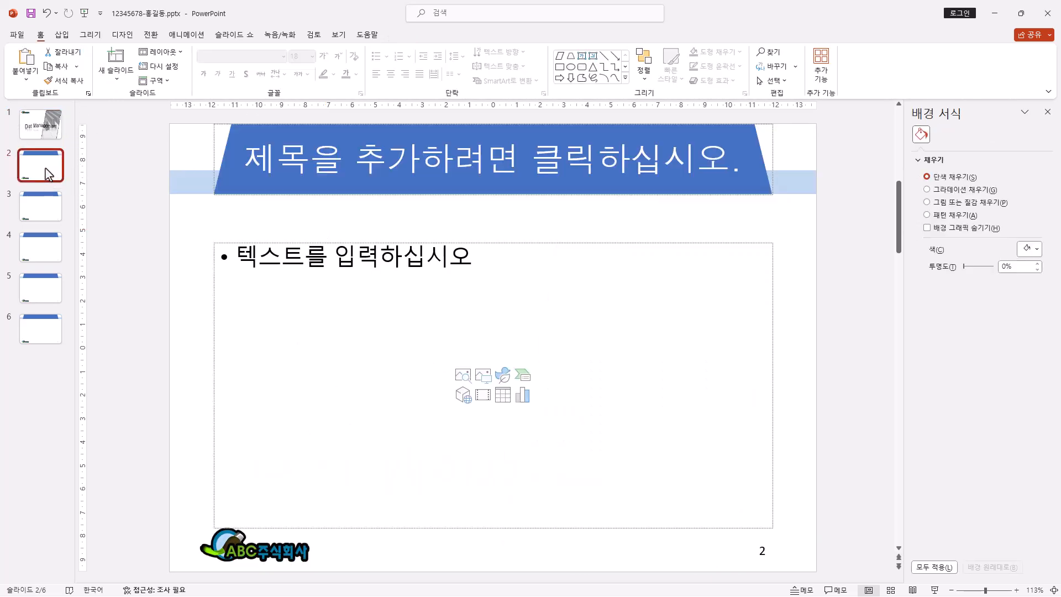
click(479, 165)
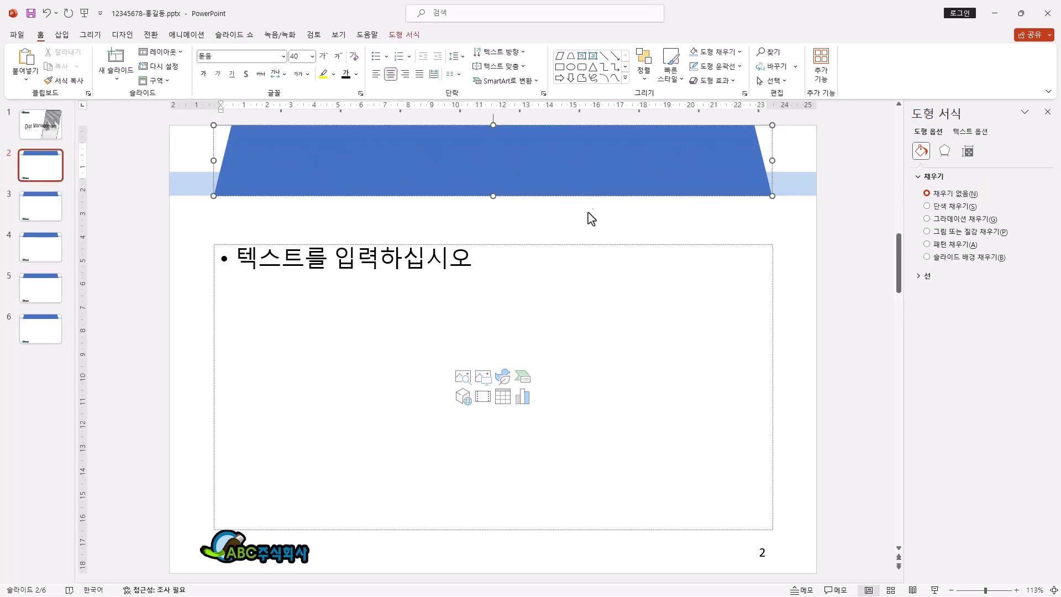
text(목차)
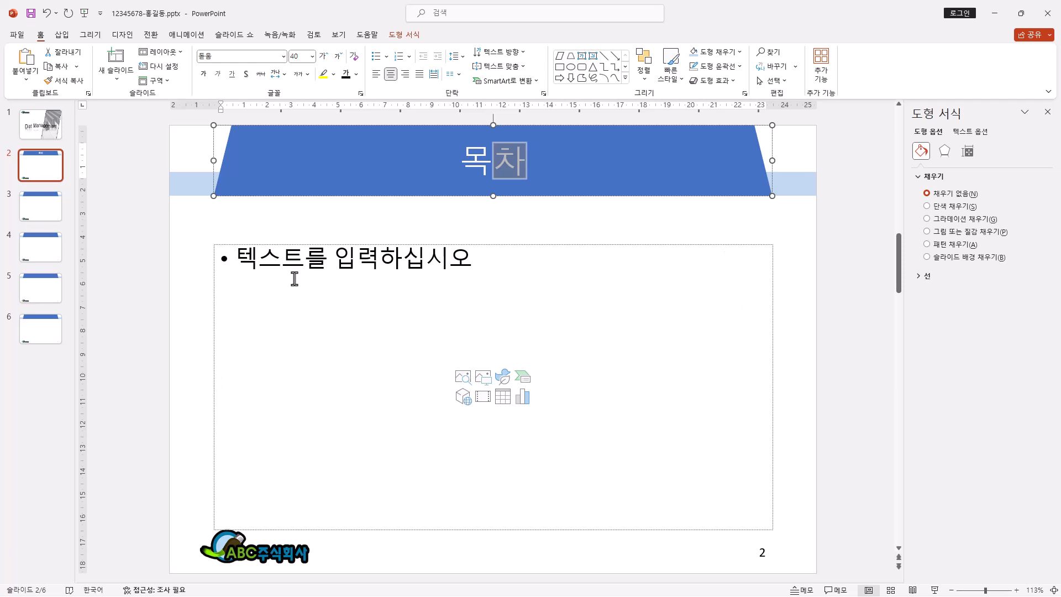
click(543, 244)
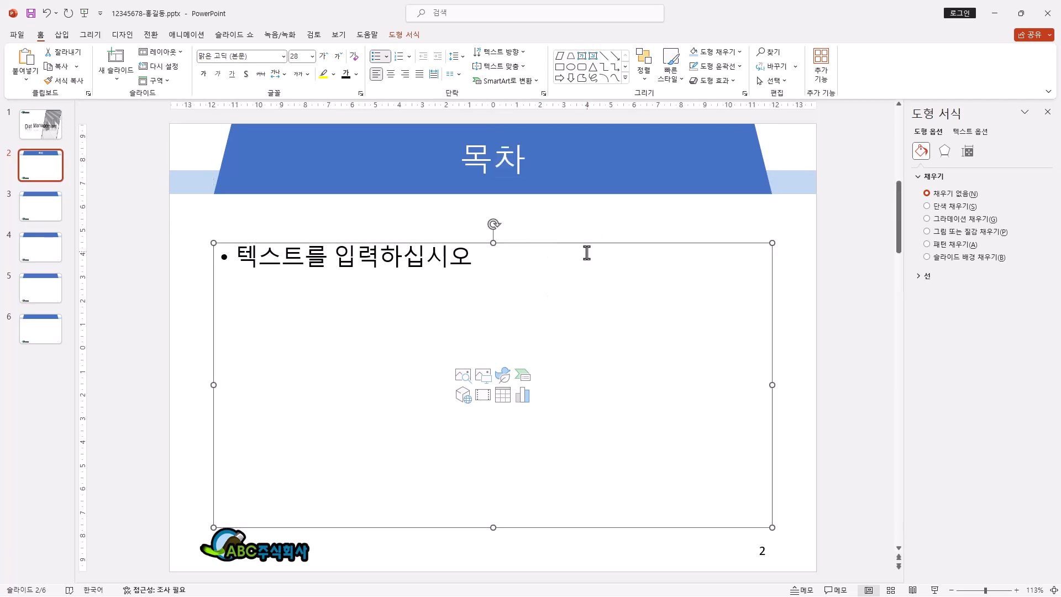
key(Delete)
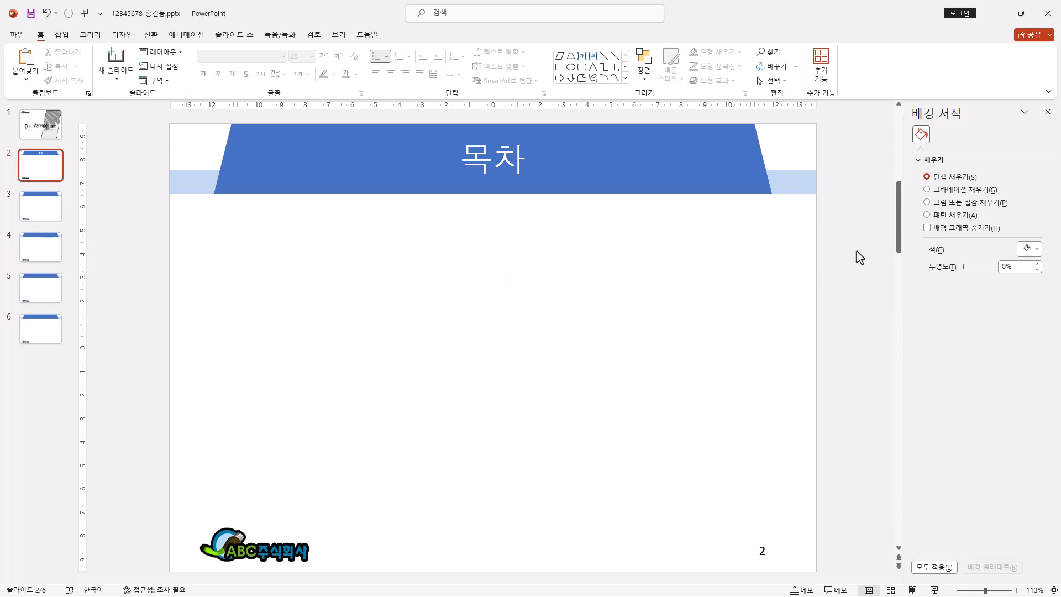
Step: Draw a long, thin L 도형 about 15.49 cm wide and 1.01 cm high below the title on slide 2
click(625, 78)
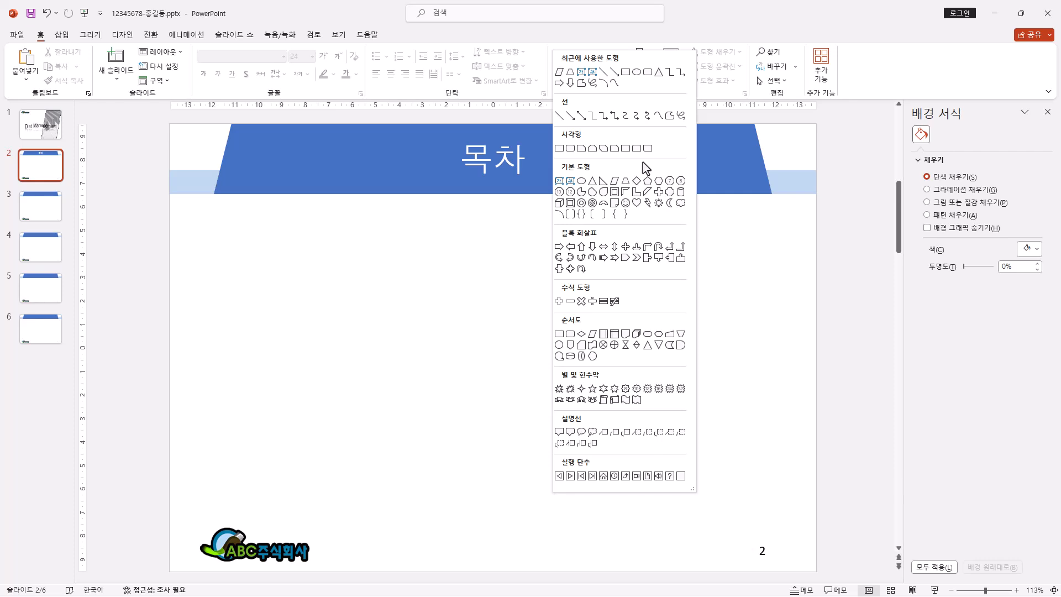
click(640, 196)
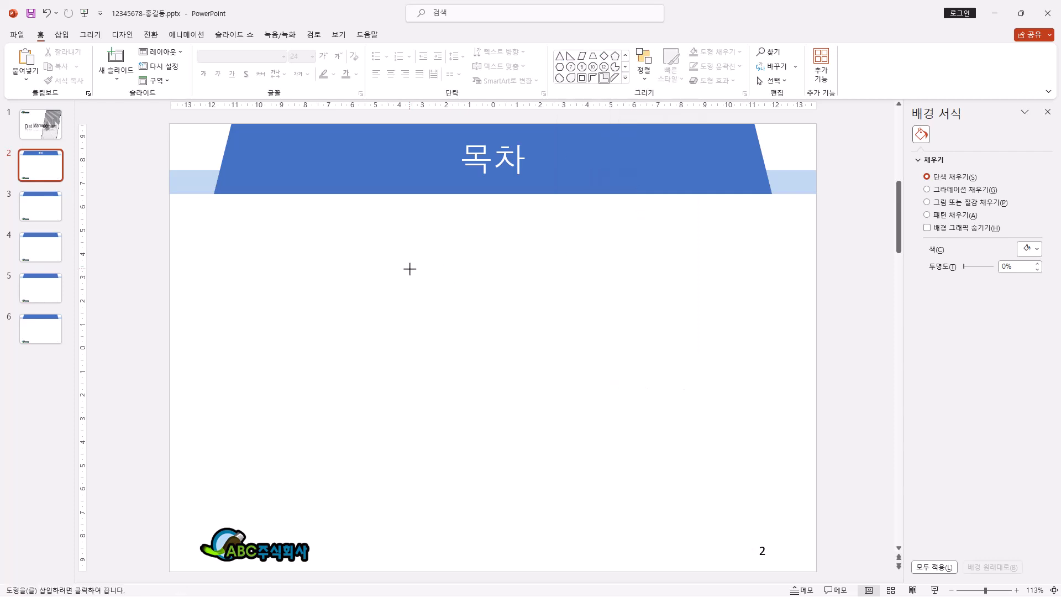
drag(401, 268, 733, 290)
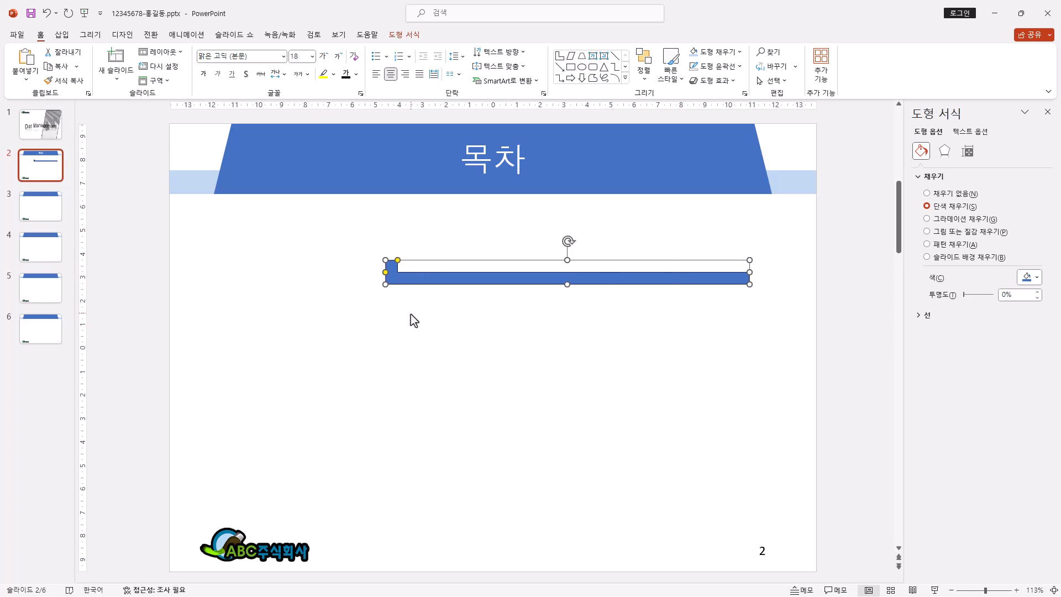
Step: Draw a 순서도: 화면 표시 shape about 3.6 × 2.46 cm over the L-shape's left end and label it "1"
click(625, 78)
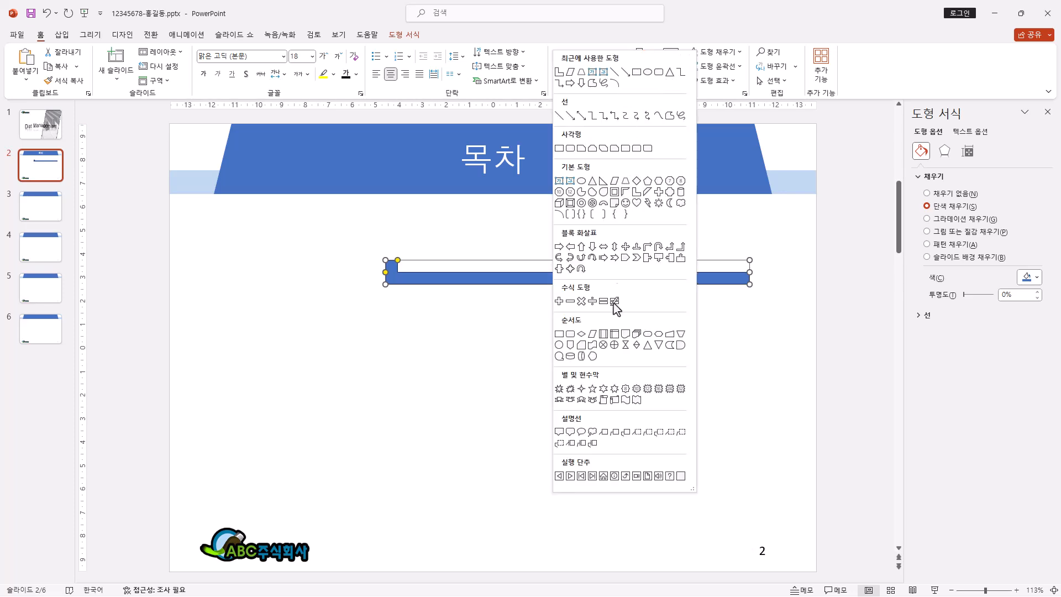
click(592, 357)
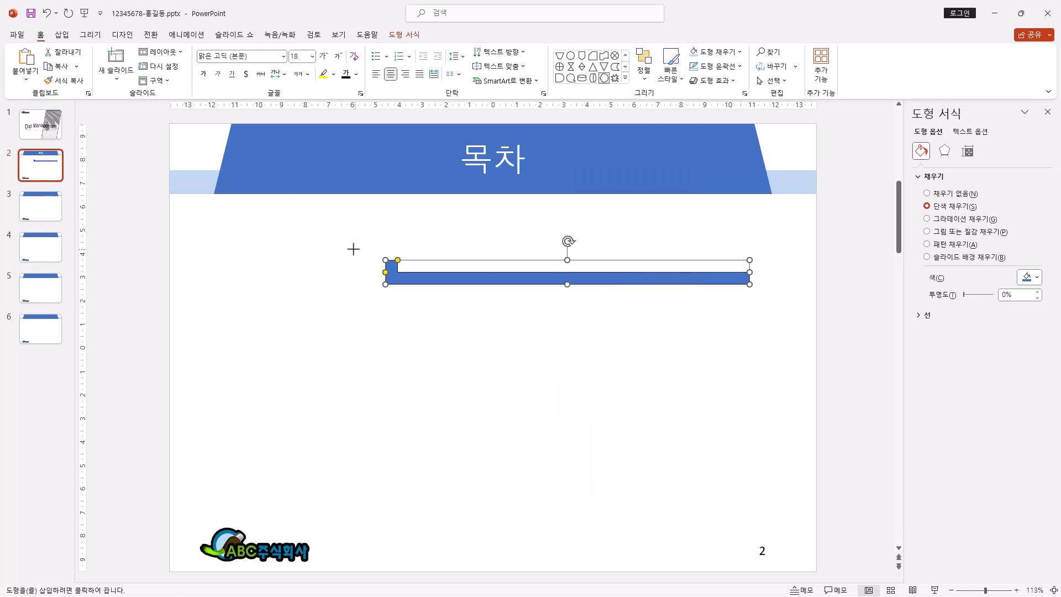
drag(338, 222, 433, 285)
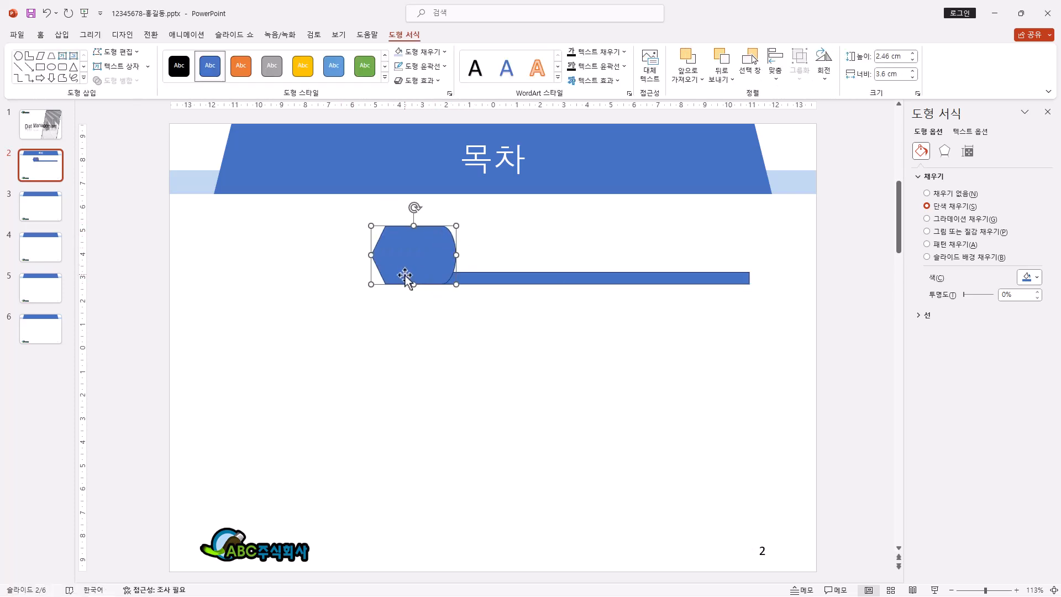
text(1)
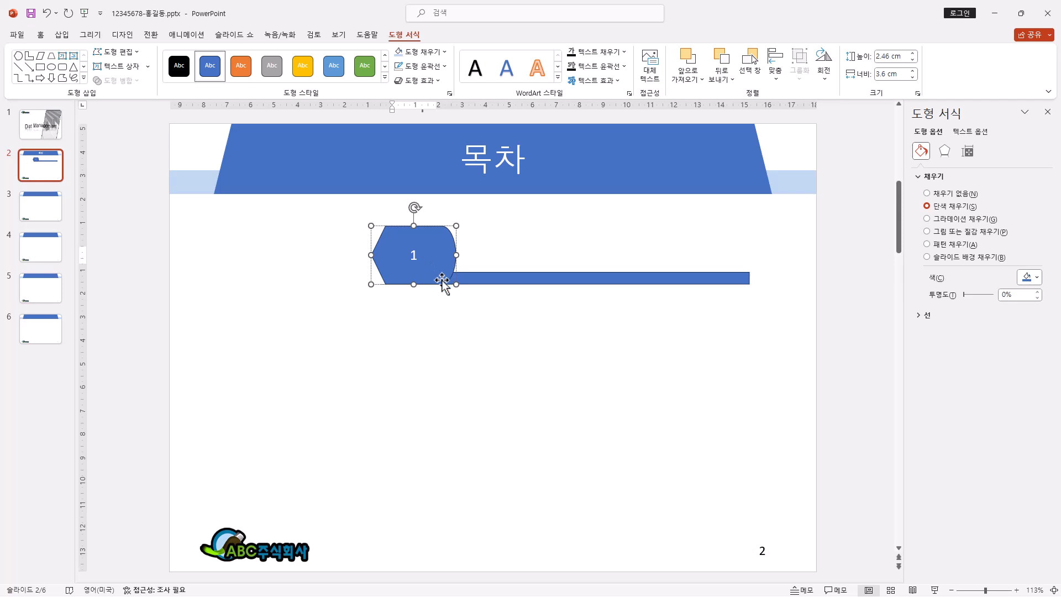
click(442, 282)
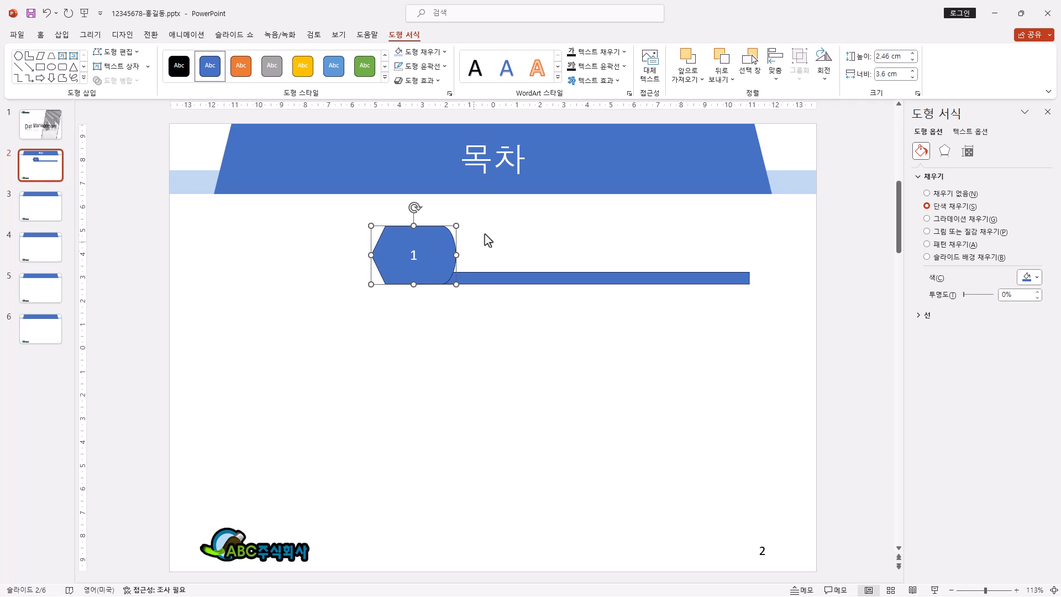
Step: Fill the L-shape on slide 2 with the light blue theme color 파랑, 강조 5, 60% 더 밝게
click(445, 53)
click(380, 241)
click(520, 278)
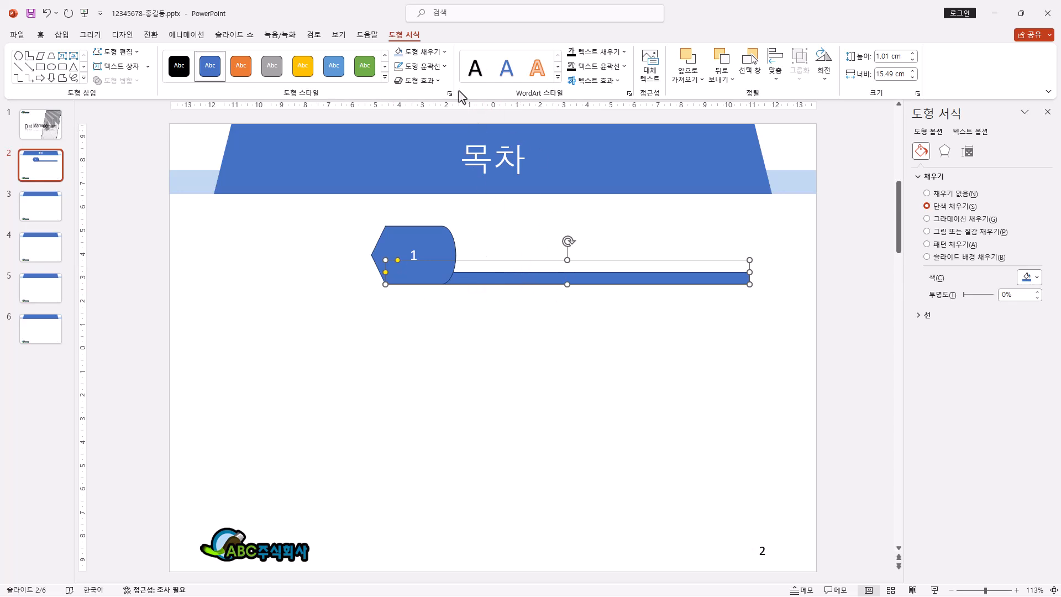
click(423, 51)
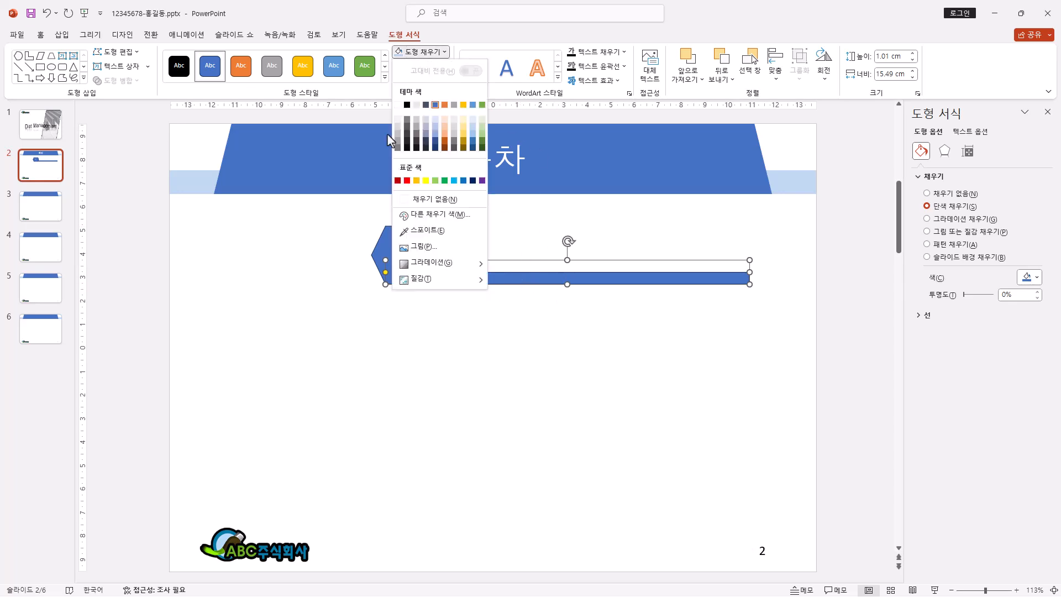
click(473, 127)
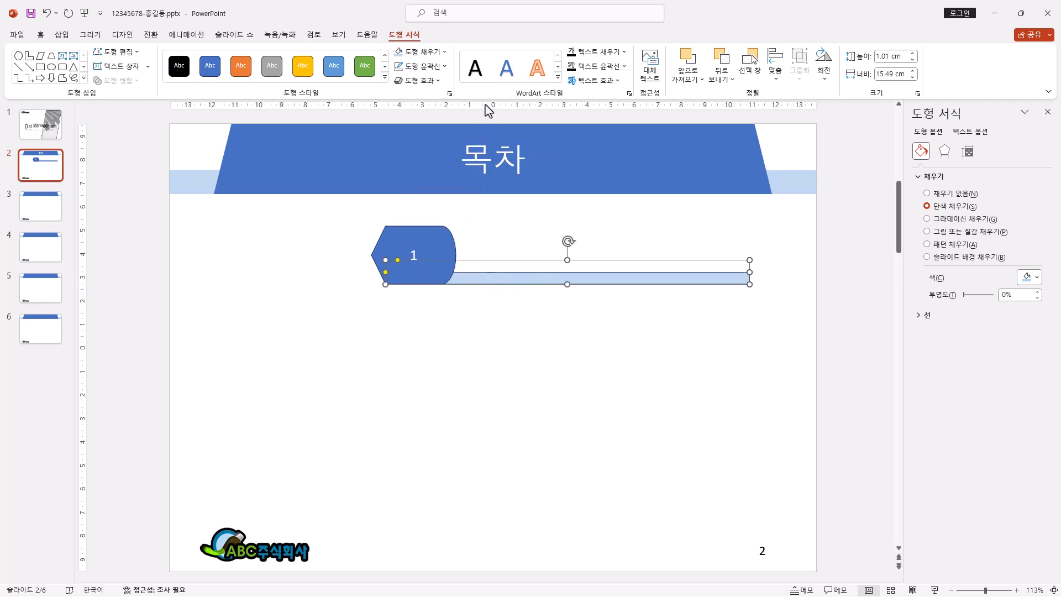
click(443, 52)
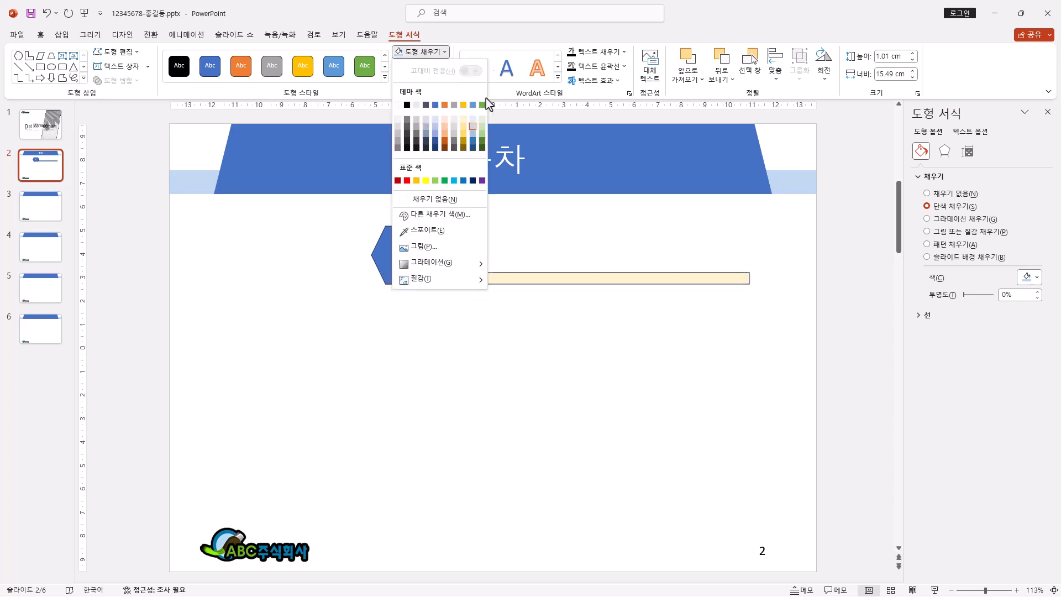
click(494, 40)
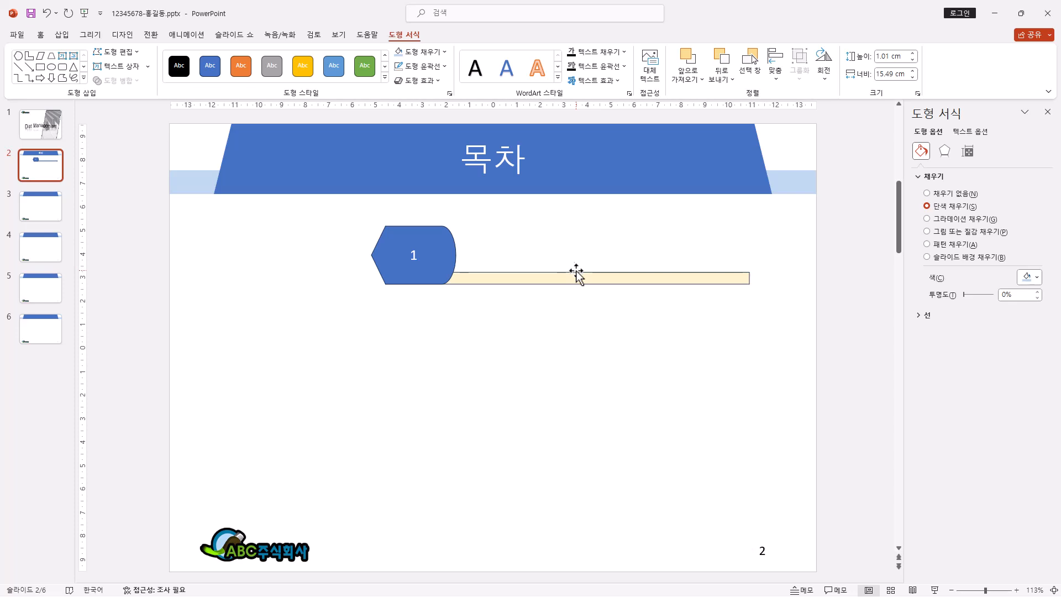
Step: Remove the outlines from both the L-shape and the numbered shape on slide 2
click(460, 281)
shift+click(433, 247)
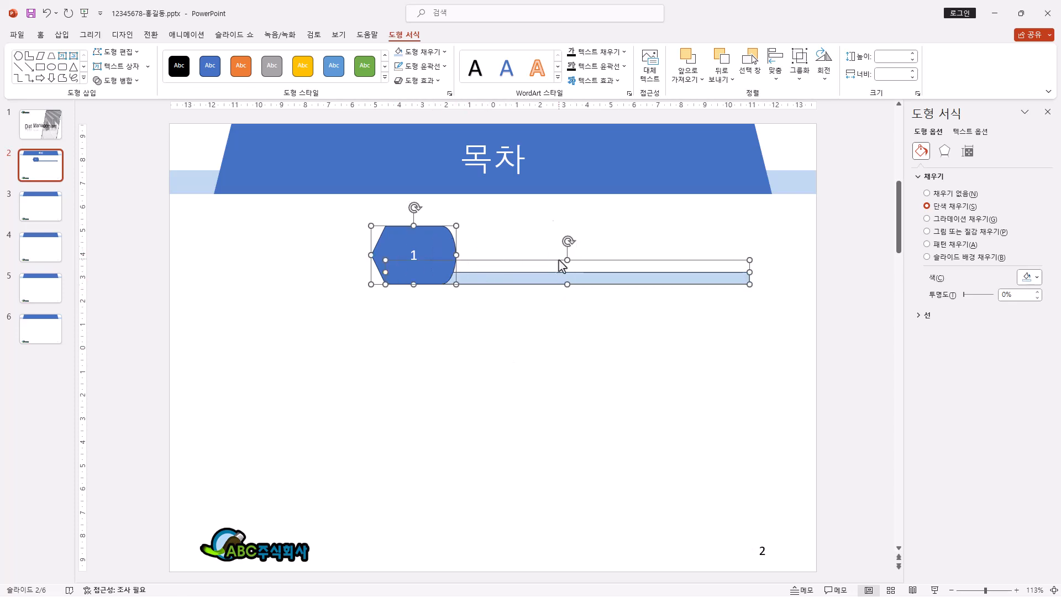
click(438, 65)
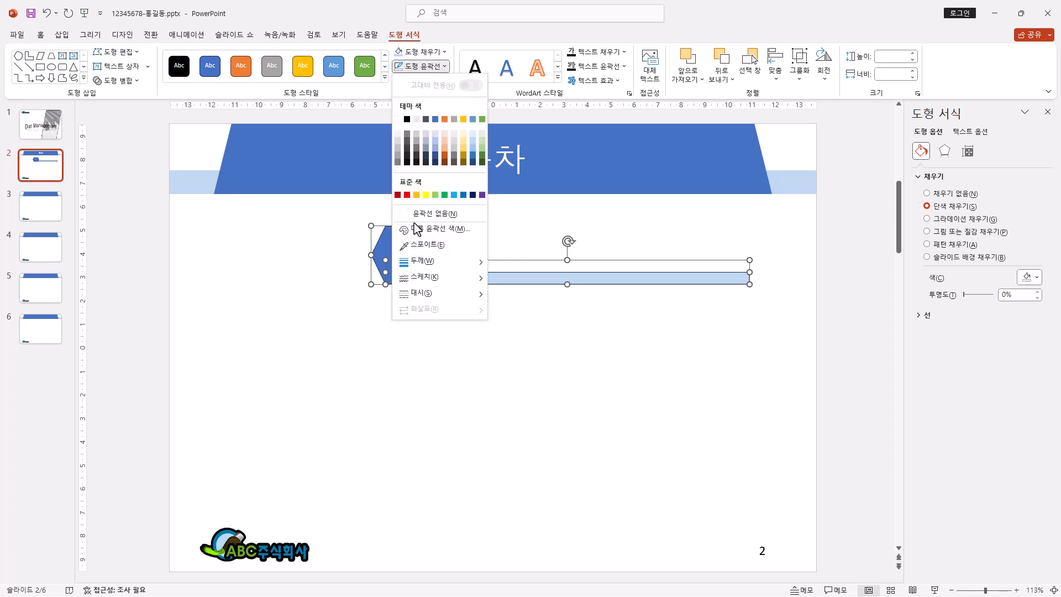
click(458, 215)
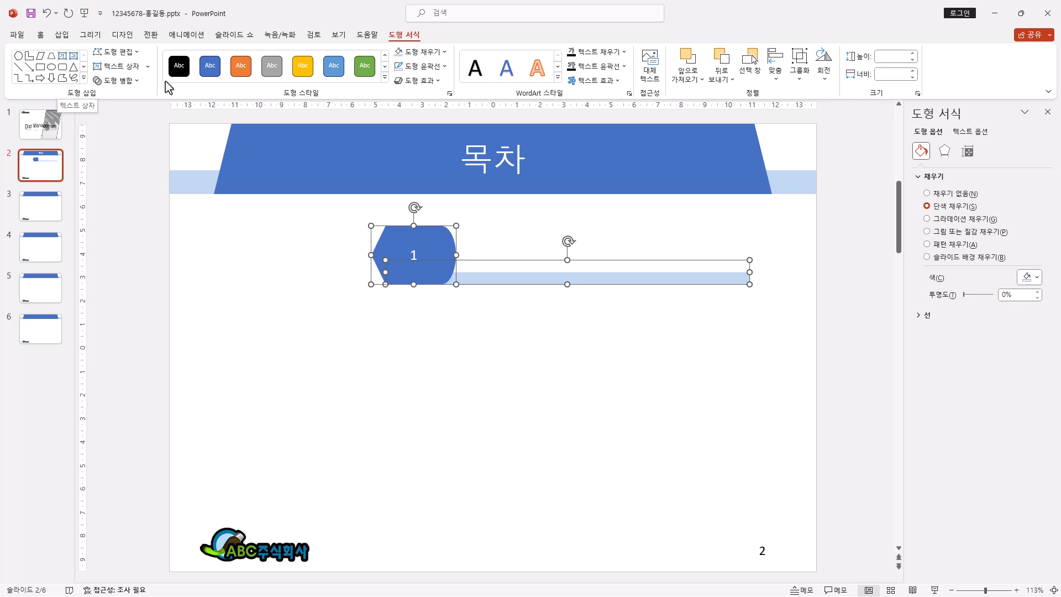
Step: Add a text box reading "다이어트의 의미" beside the numbered shape, just above the light blue bar on slide 2
click(131, 69)
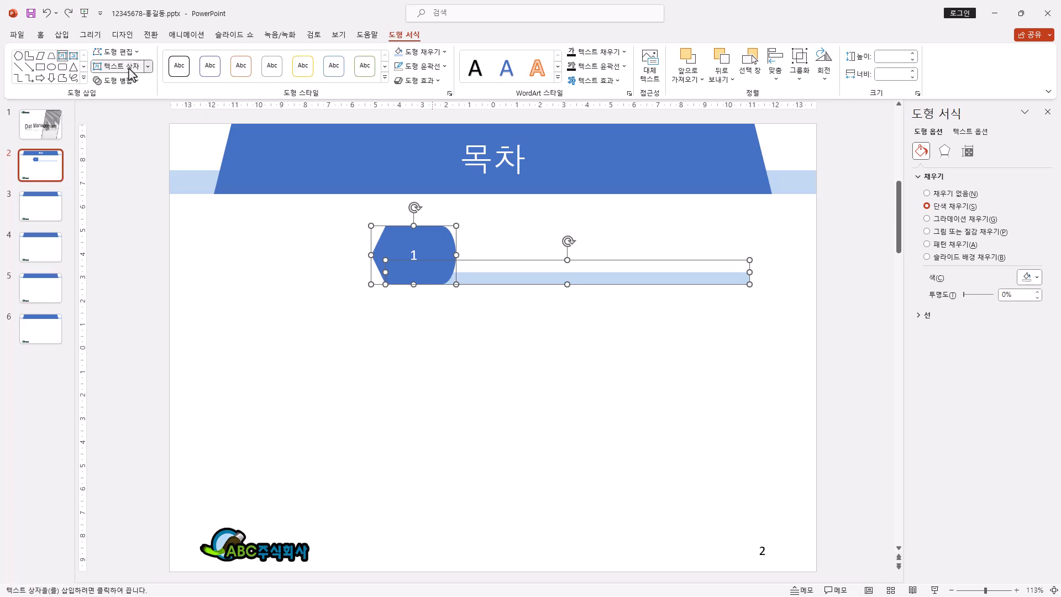
drag(459, 227, 749, 266)
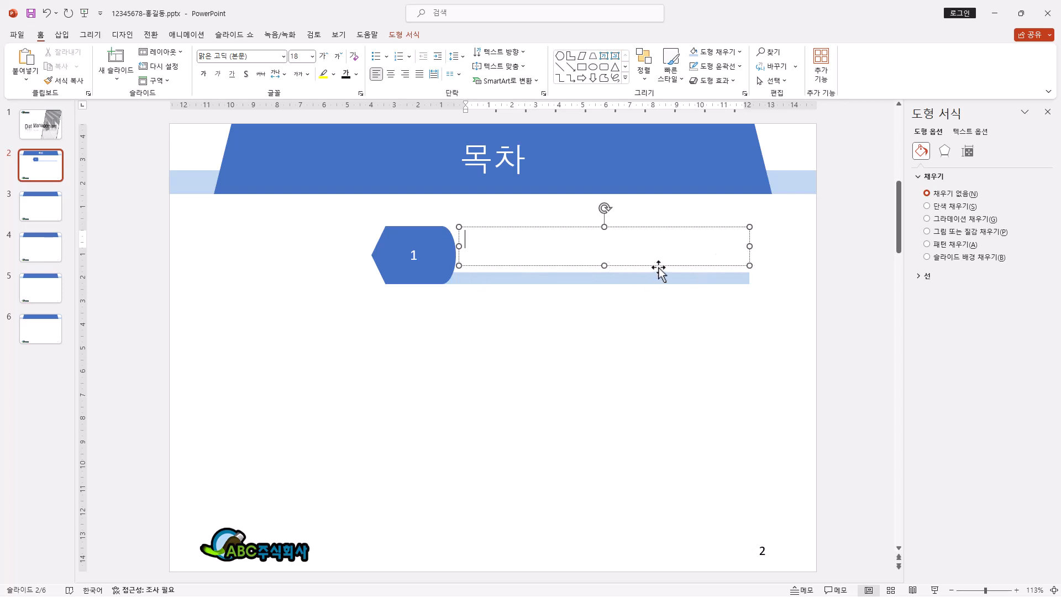
text(다이어트의 의미)
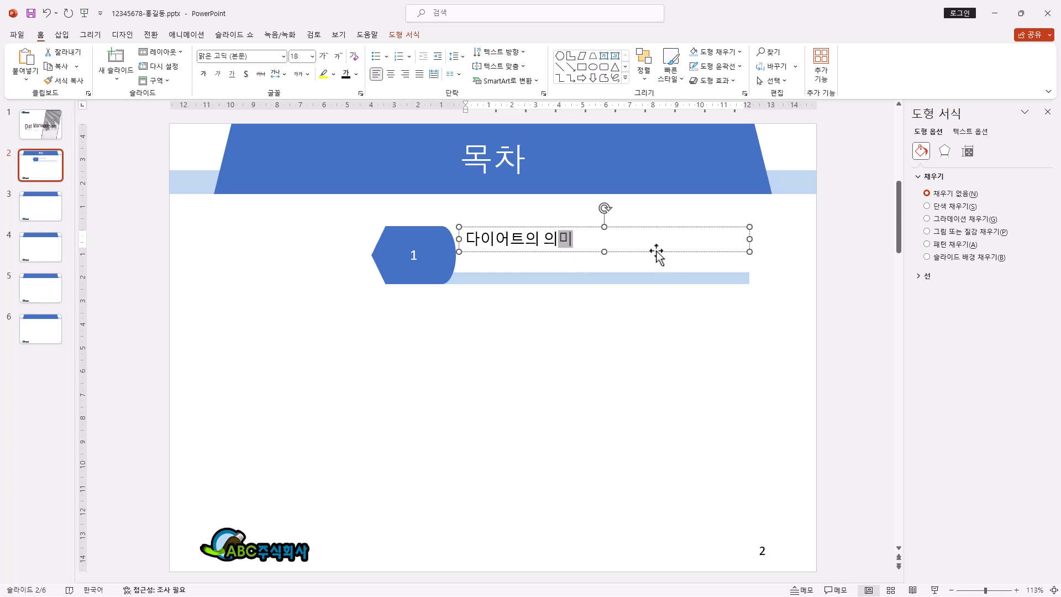
drag(658, 251, 656, 268)
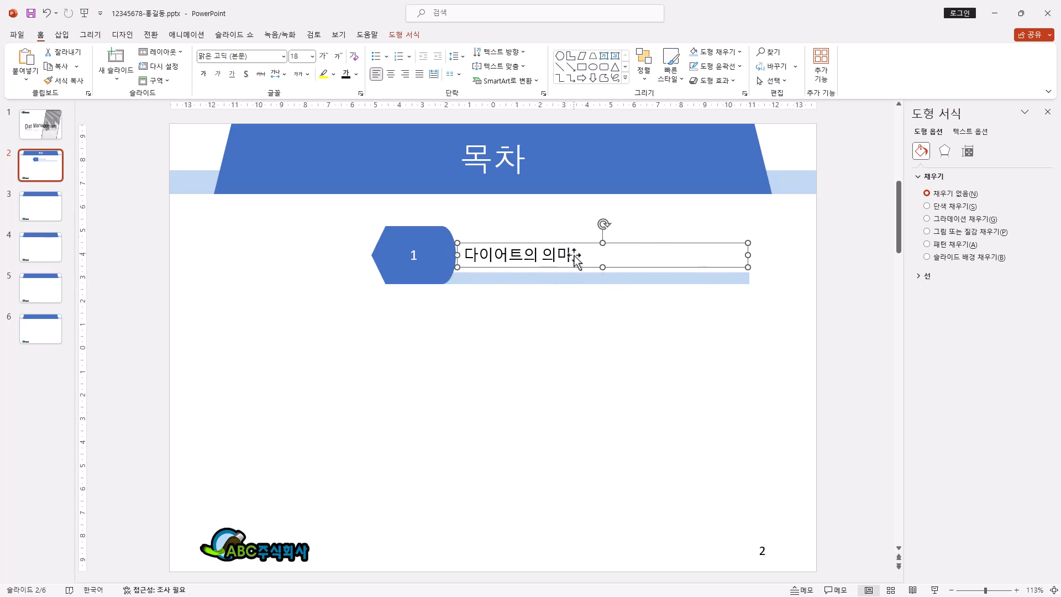
Step: Remove the outlines from the numbered shape, the L-shape and the text box together
drag(324, 310, 792, 226)
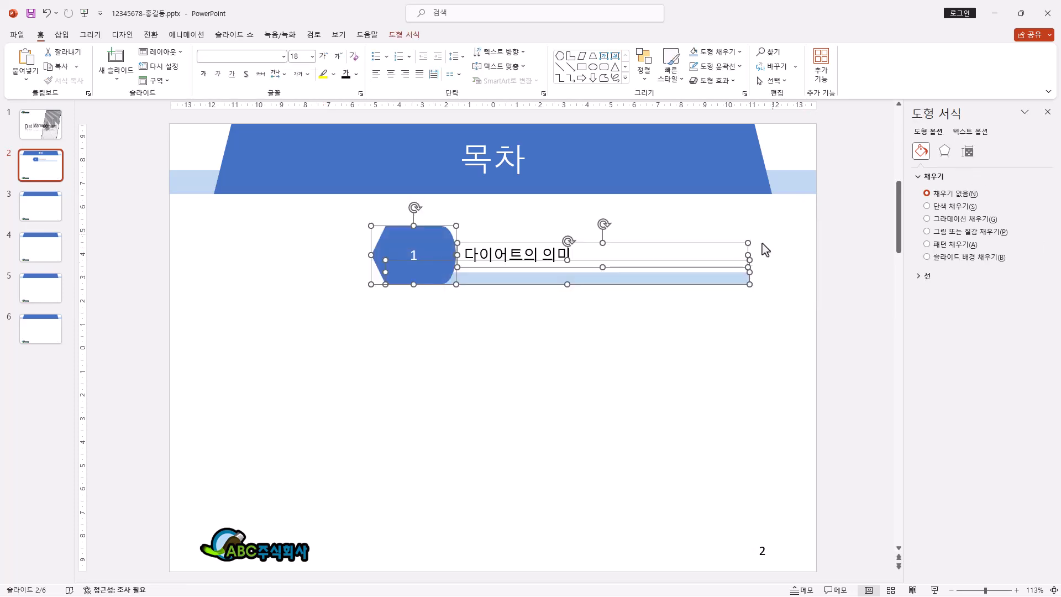
click(405, 35)
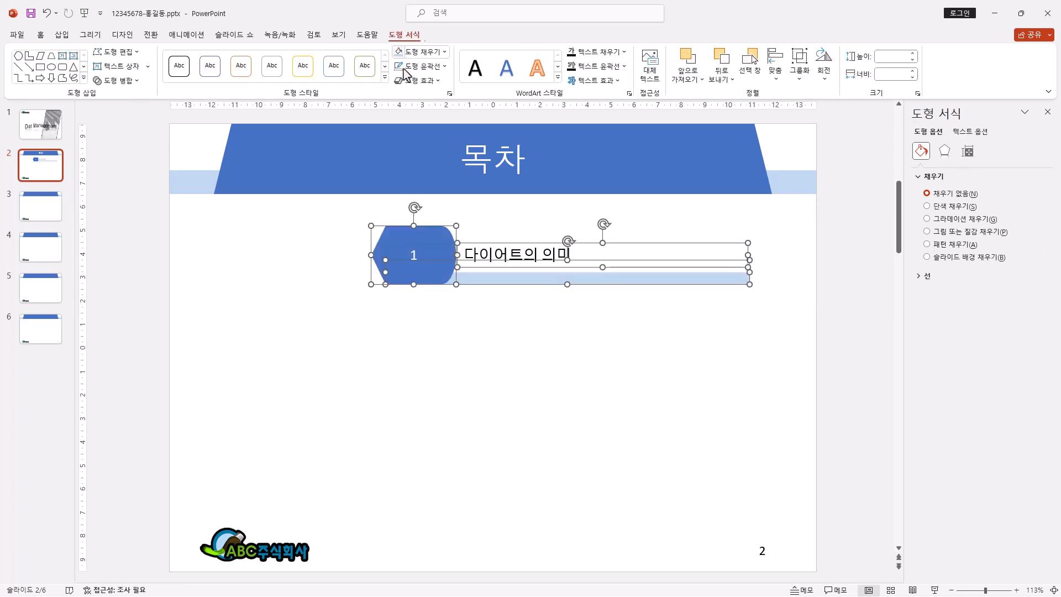
click(442, 67)
click(441, 214)
Step: Set the text of the whole first contents item to the 굴림 font at 24 pt
drag(307, 319, 757, 210)
click(41, 39)
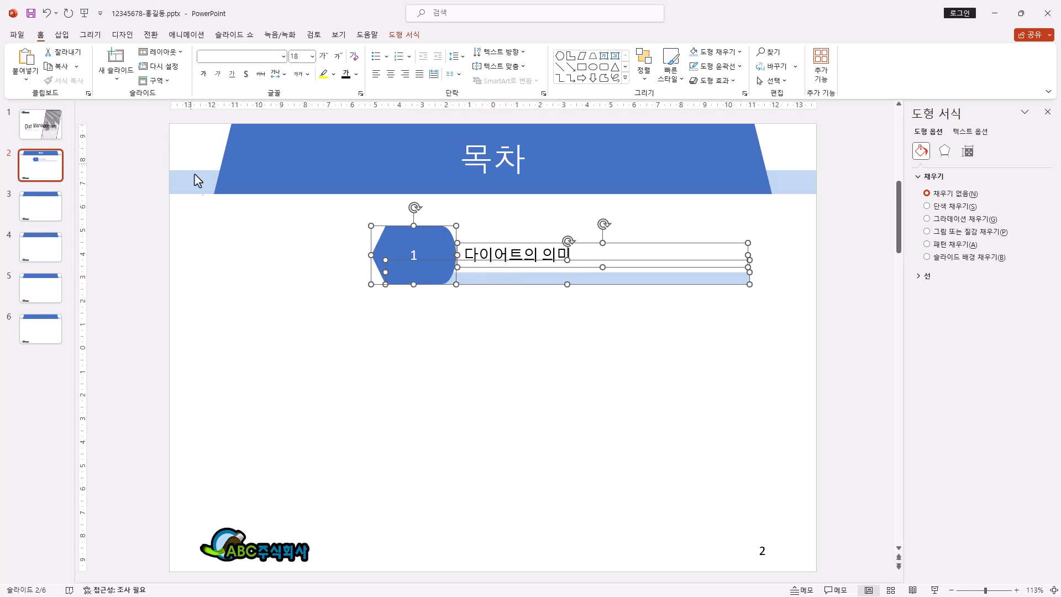
click(284, 56)
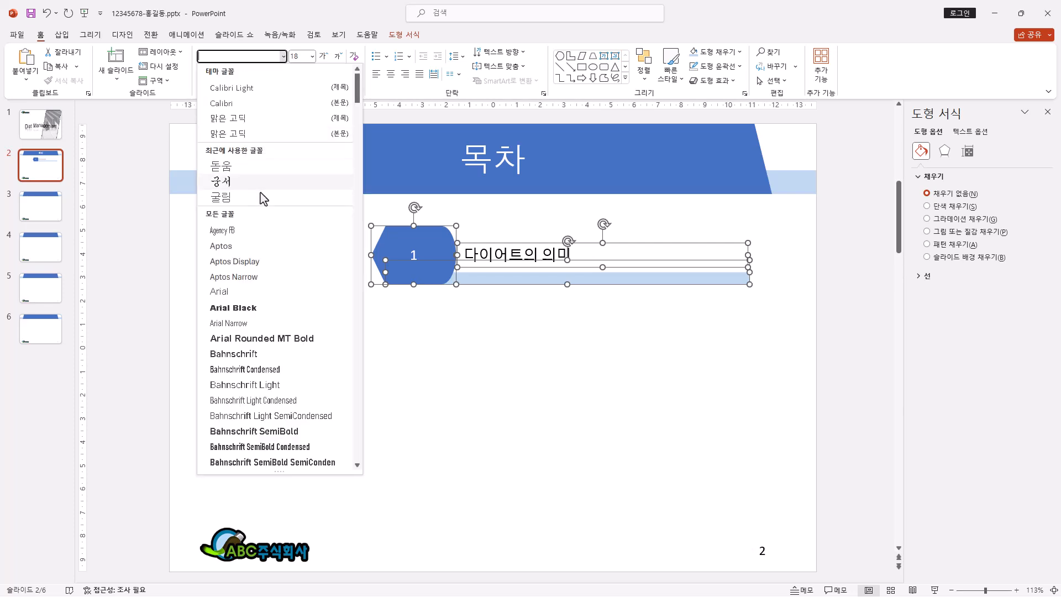
click(255, 167)
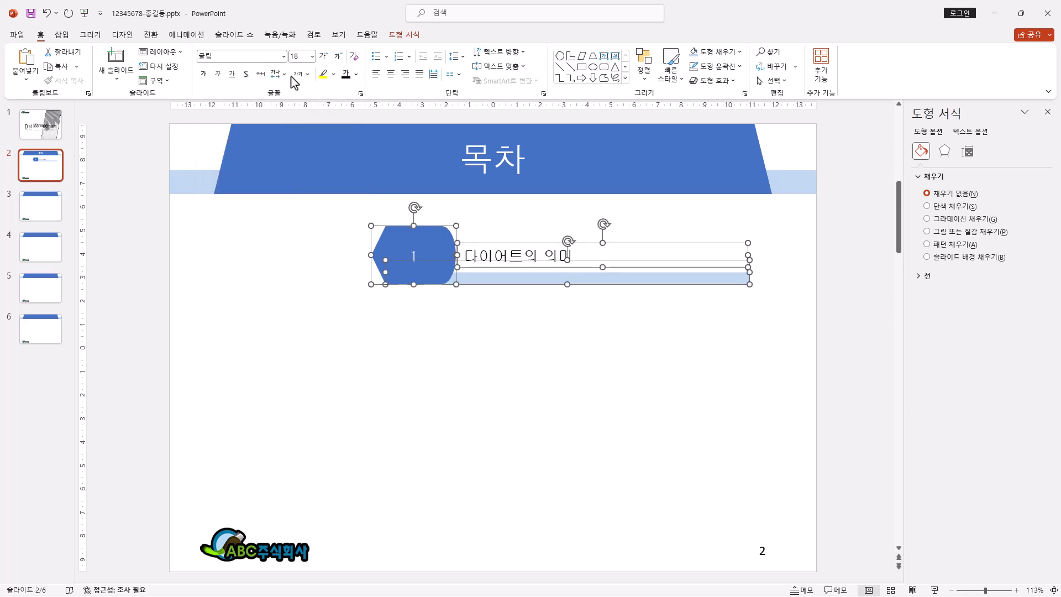
click(323, 56)
click(323, 55)
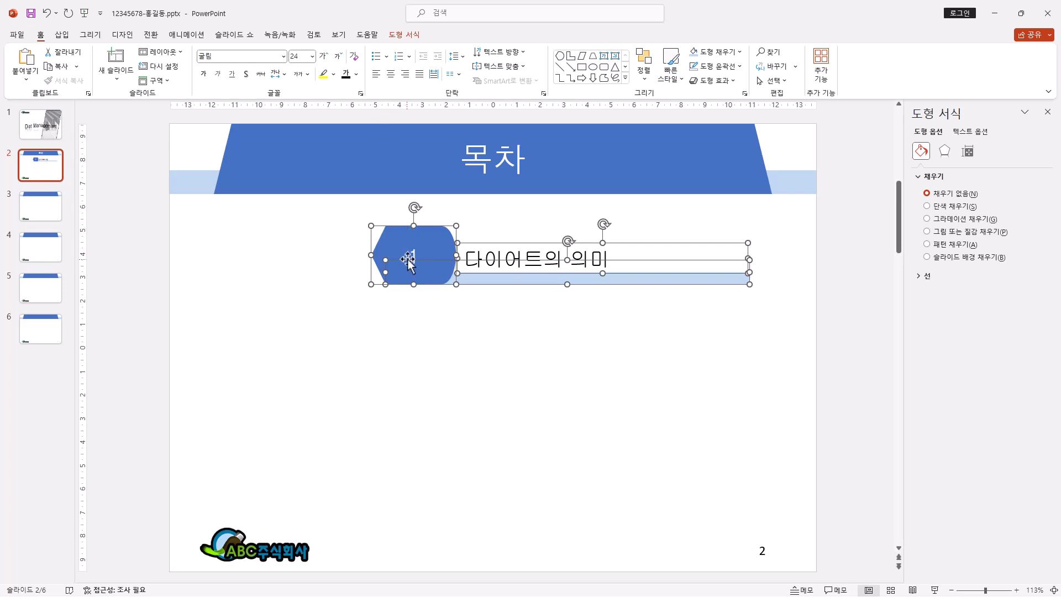
Step: Nudge the "다이어트의 의미" text box up in small increments so it sits just above the light blue bar
click(535, 302)
click(536, 248)
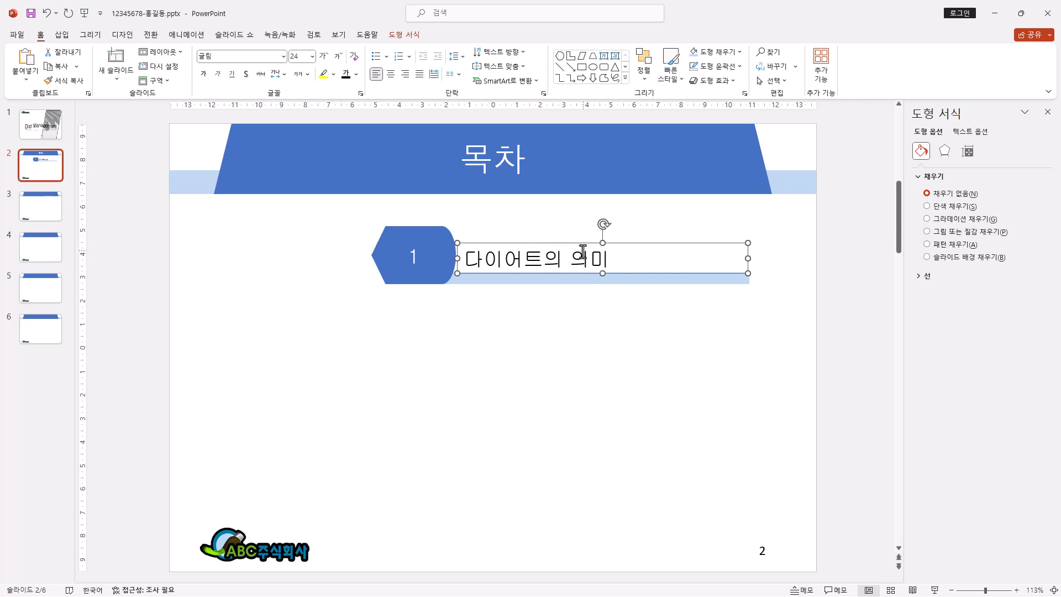
key(ctrl+Up)
key(ctrl+Up)
key(ctrl+Up)
key(ctrl+Up)
key(ctrl+Up)
key(ctrl+Up)
key(ctrl+Up)
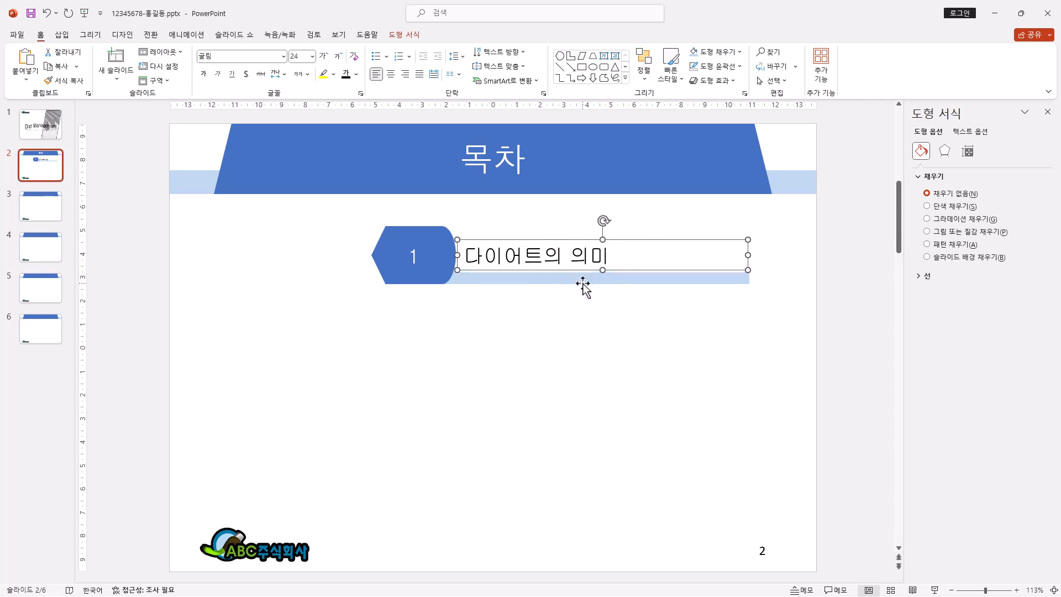
key(ctrl+Up)
key(ctrl+Up)
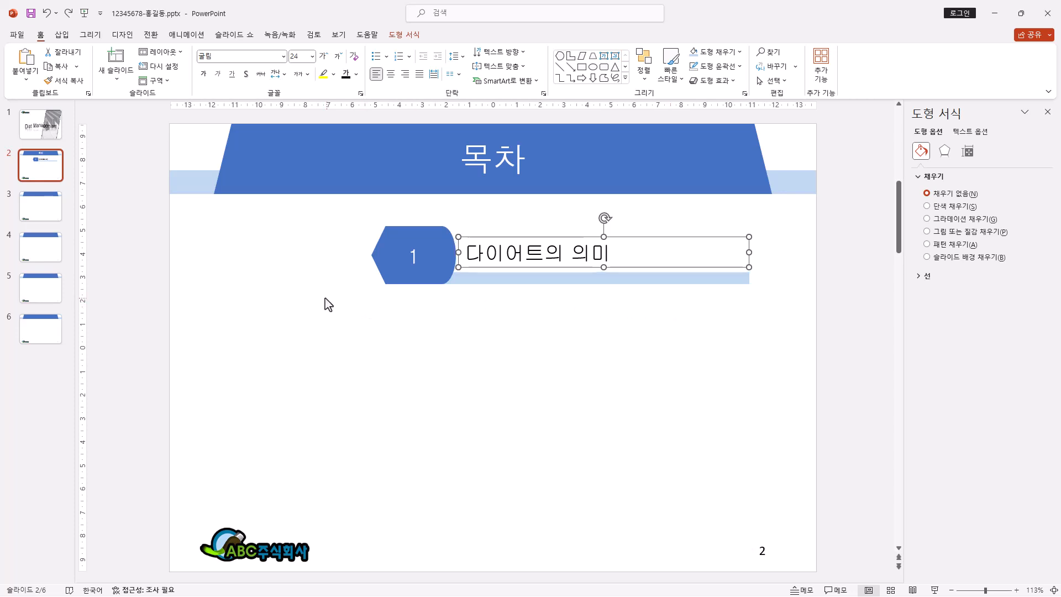
Step: Duplicate the complete numbered contents item three times straight down the slide with equal spacing
click(498, 303)
drag(320, 296, 761, 214)
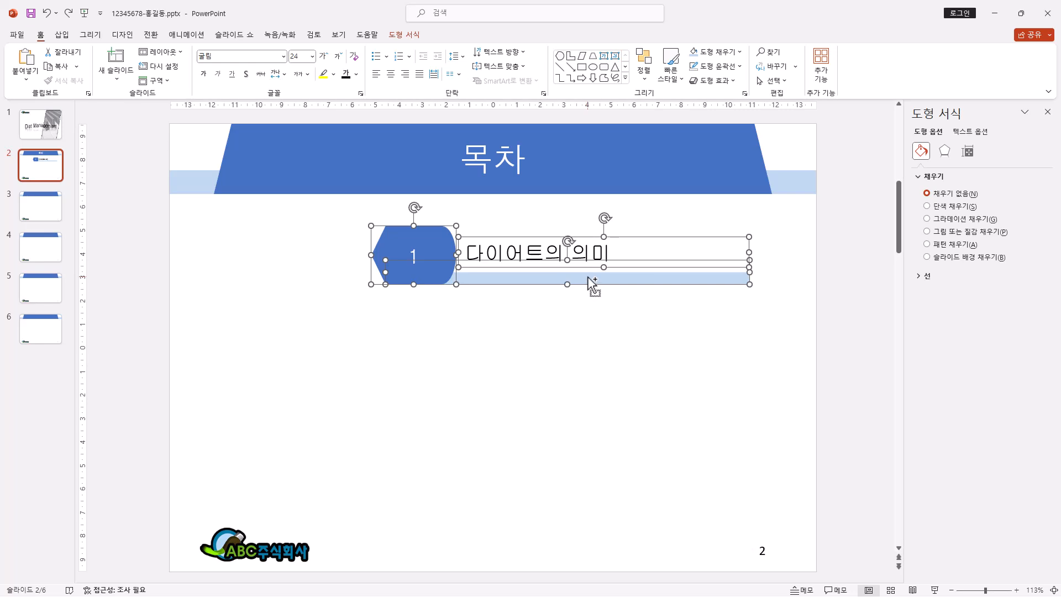
drag(590, 283, 589, 361)
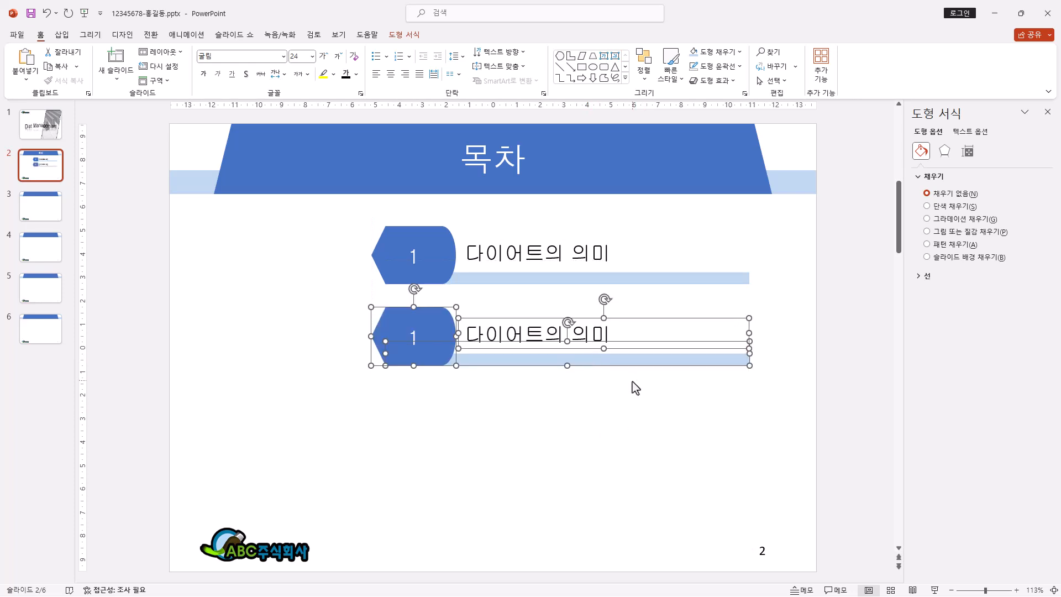
drag(629, 366, 618, 442)
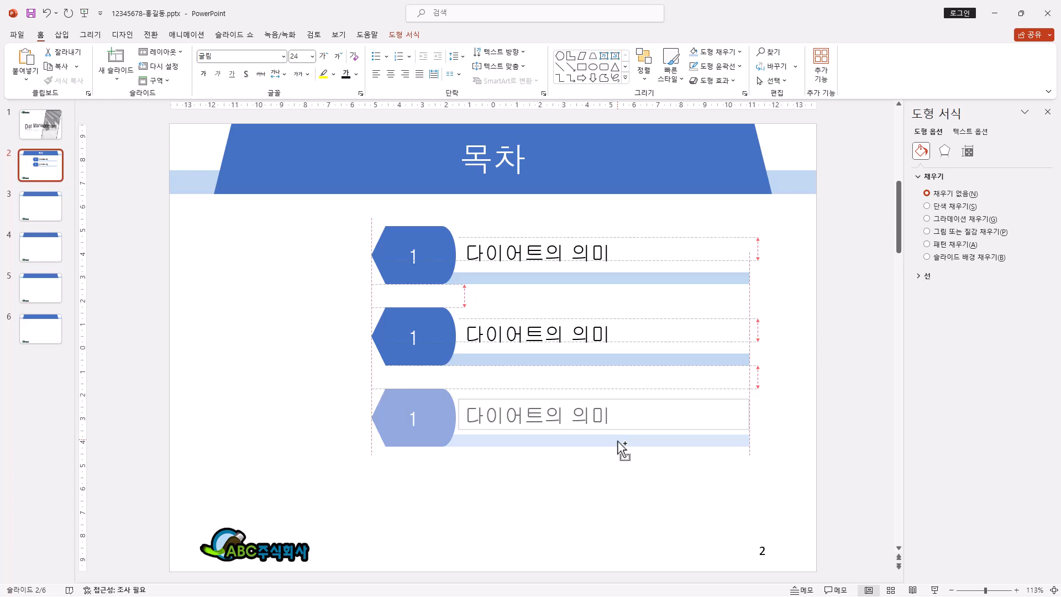
drag(618, 442, 618, 443)
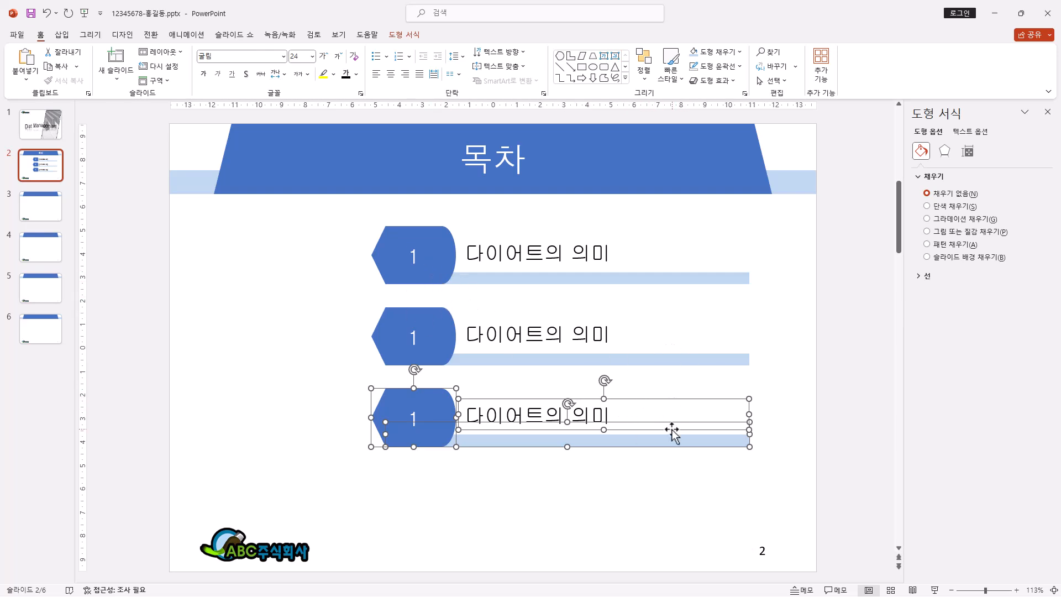
drag(628, 442, 620, 521)
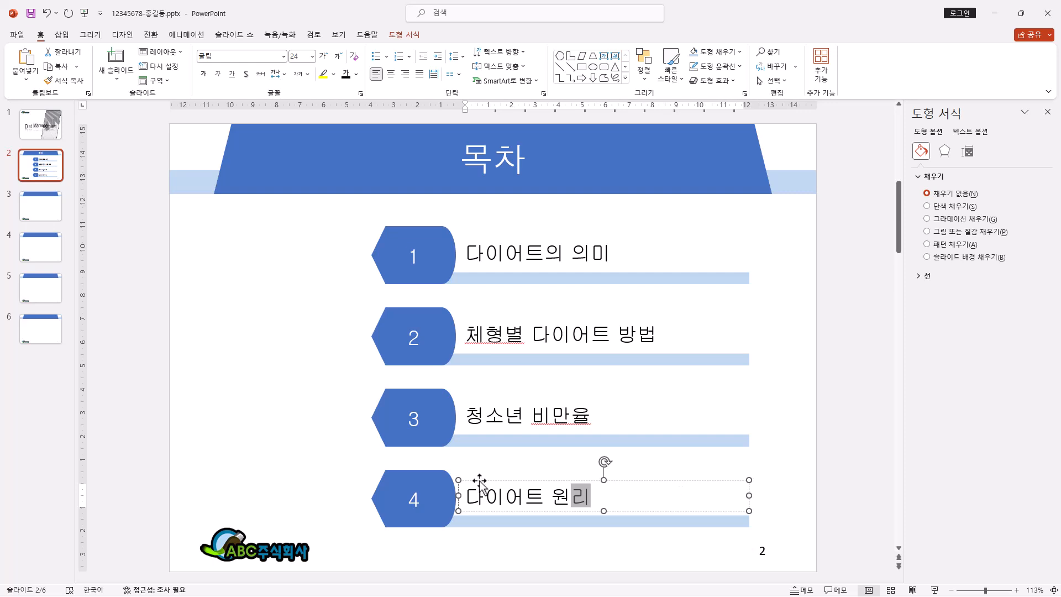
click(663, 479)
right_click(664, 480)
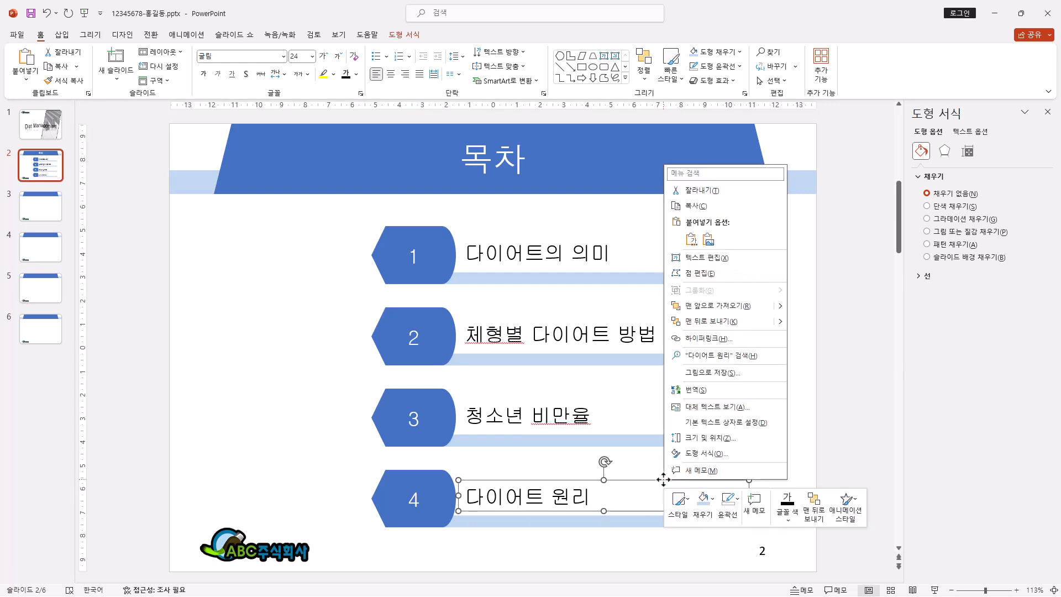
click(628, 477)
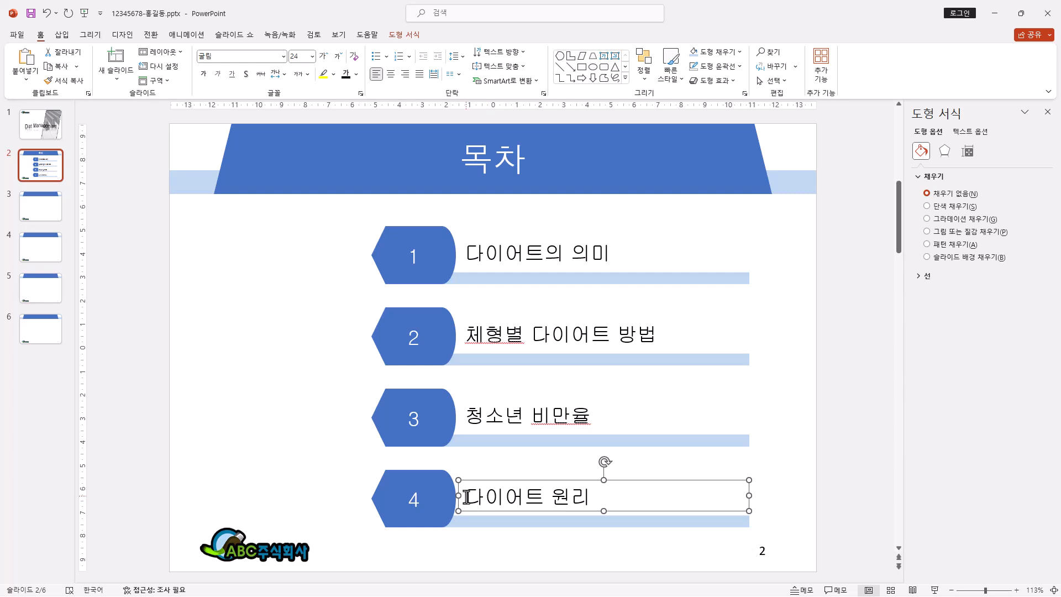
Step: Hyperlink the text "다이어트 원리" in item 4 to 슬라이드 6 of the current document
drag(469, 496, 586, 492)
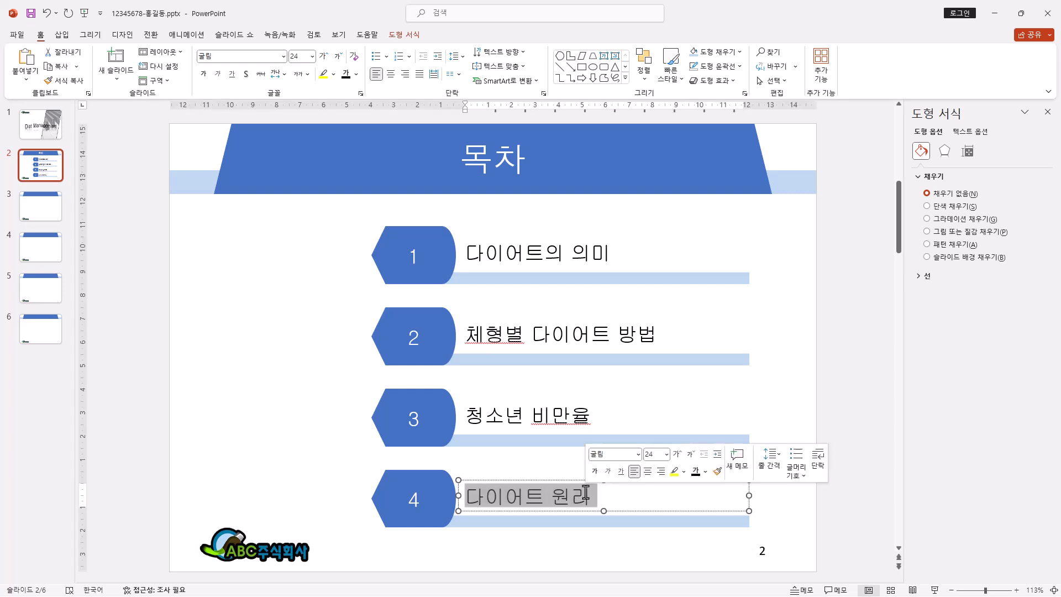
right_click(585, 500)
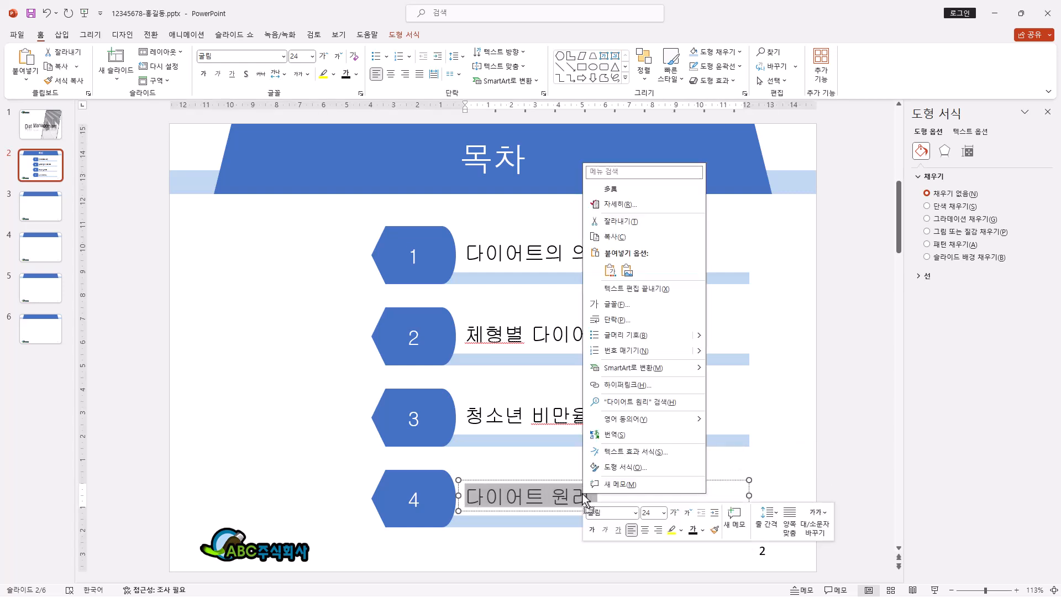
click(650, 386)
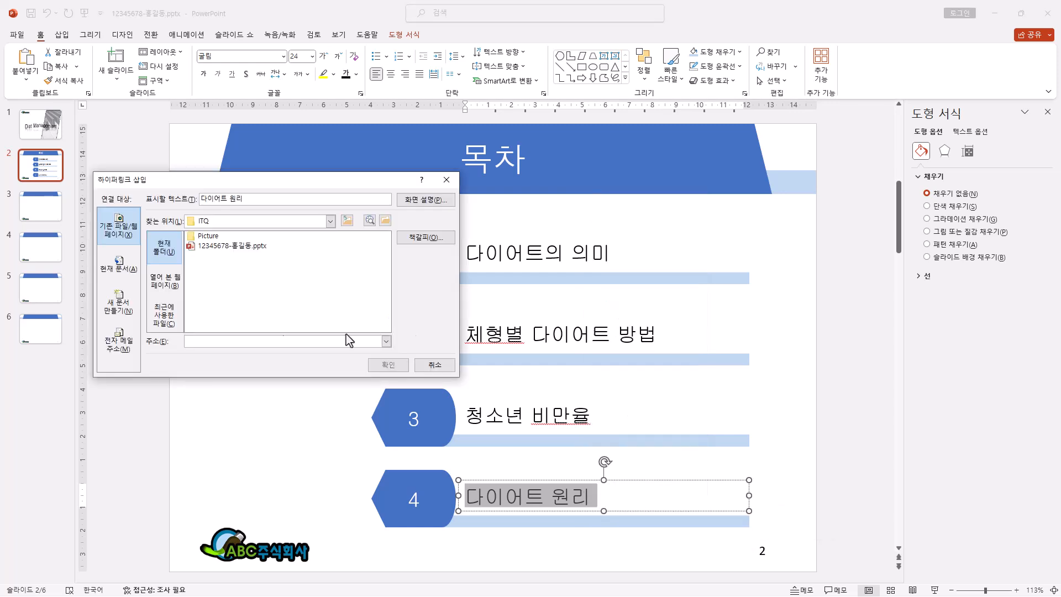
click(119, 265)
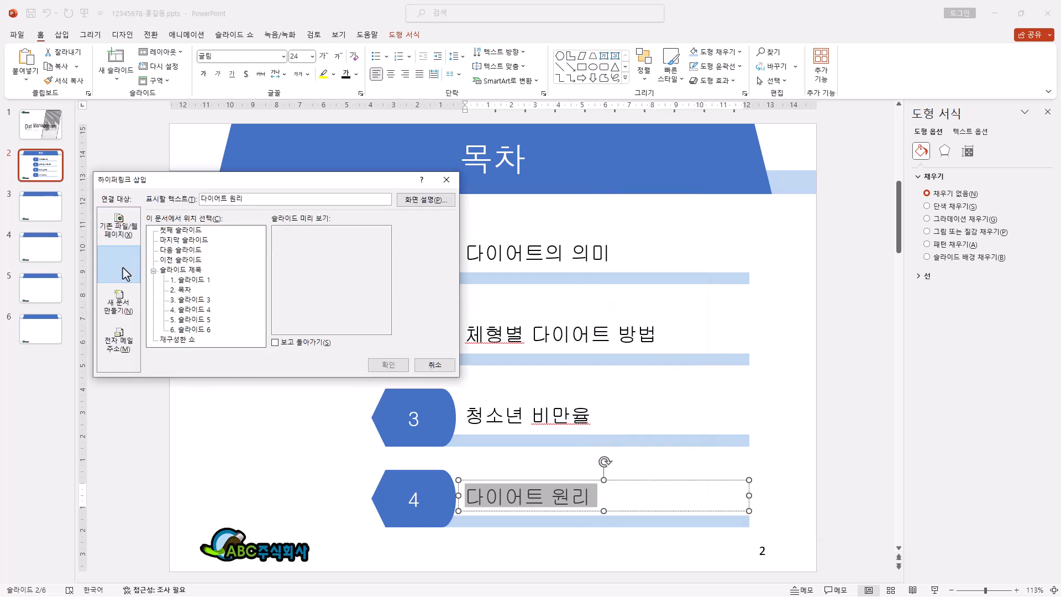
click(207, 330)
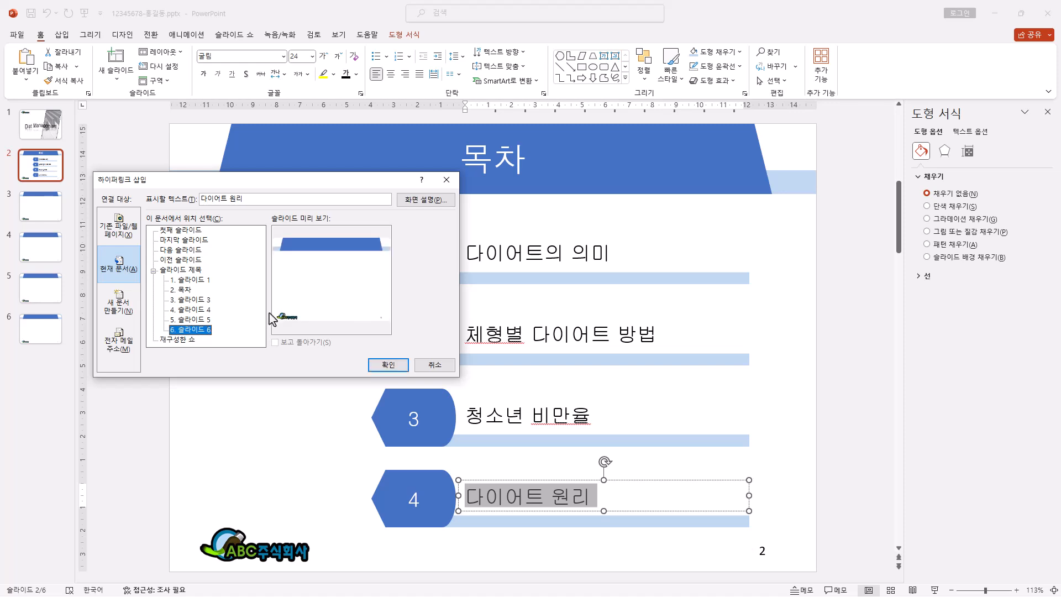
click(394, 368)
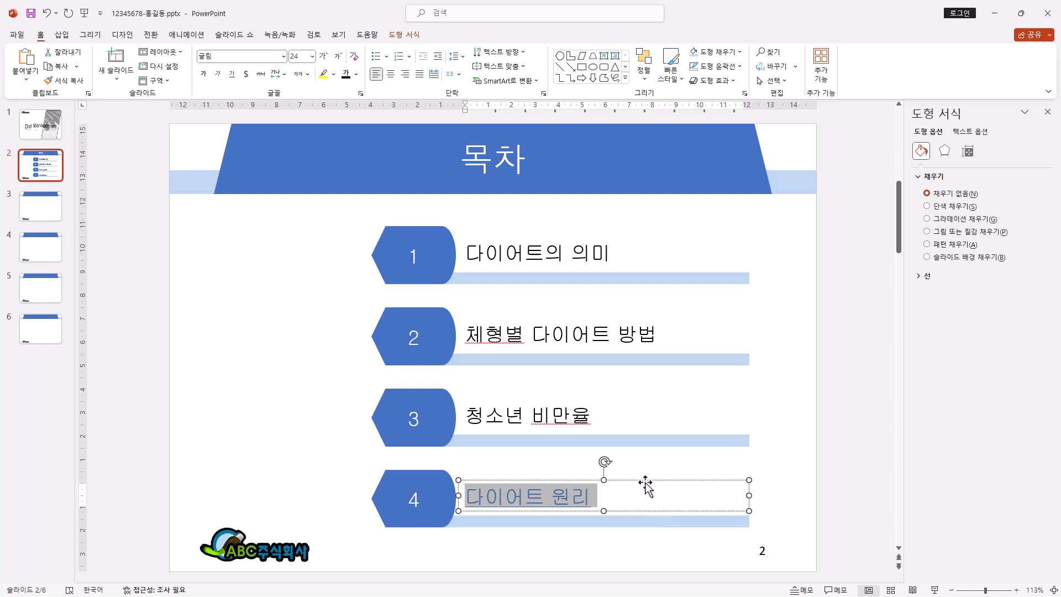
Step: Insert 그림4.JPG from the Picture folder and crop it to the drummer figure, about 5.07 cm high and 5.03 cm wide
click(68, 38)
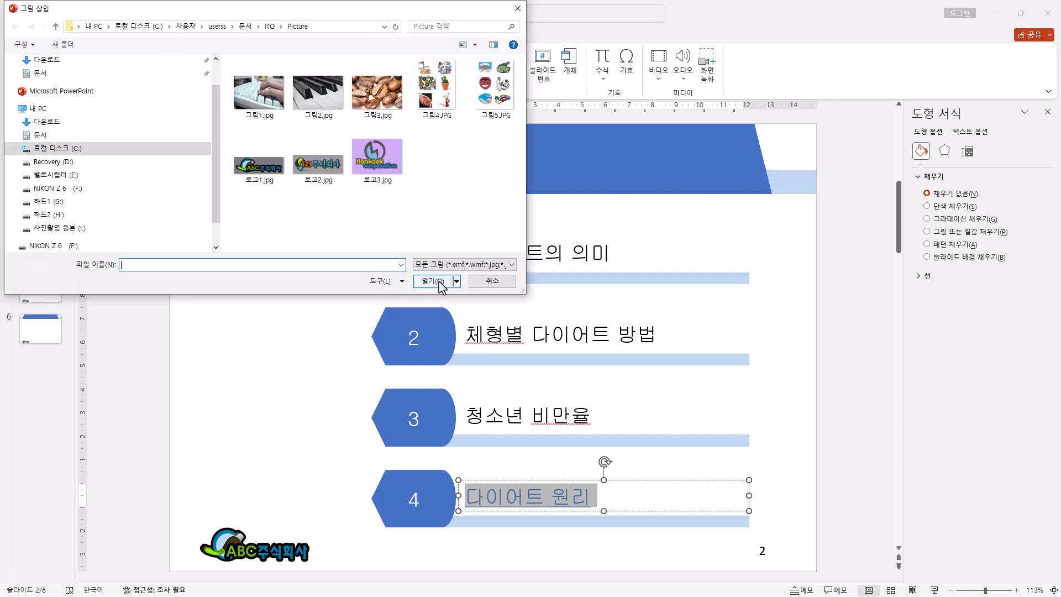
double_click(436, 84)
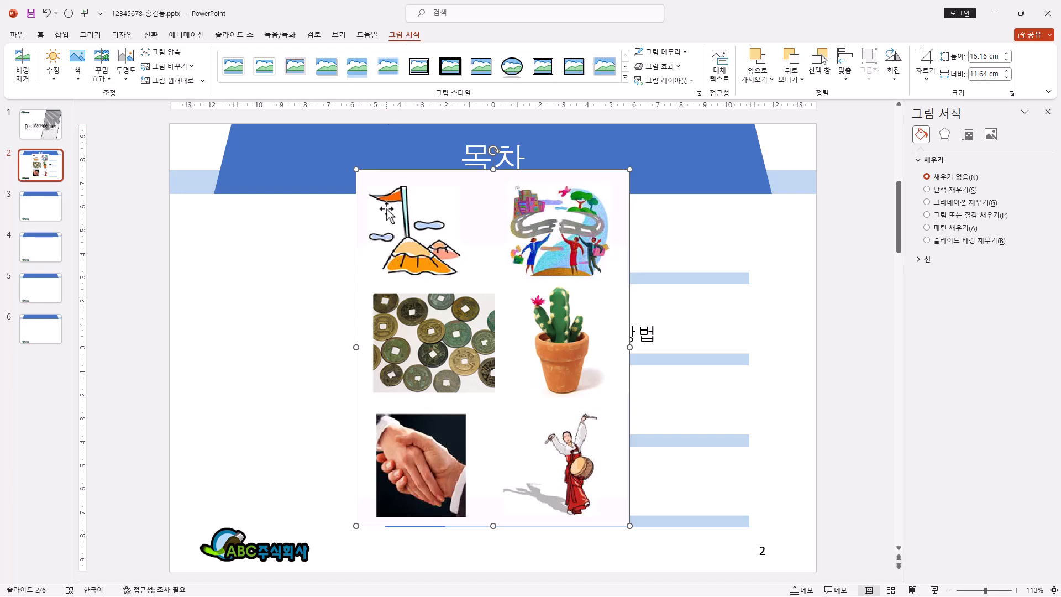
click(926, 58)
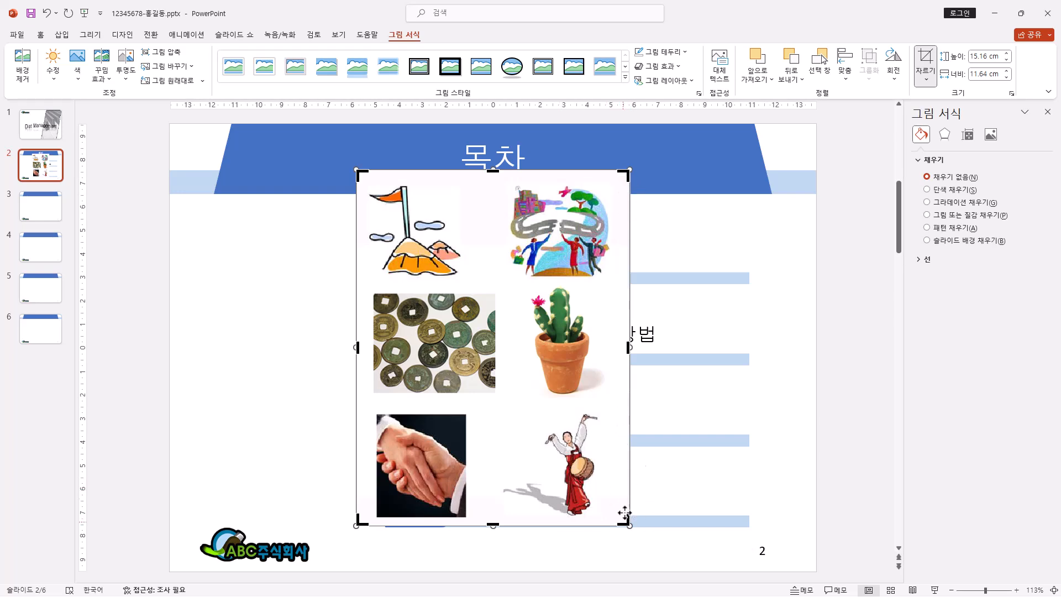
drag(625, 522, 617, 516)
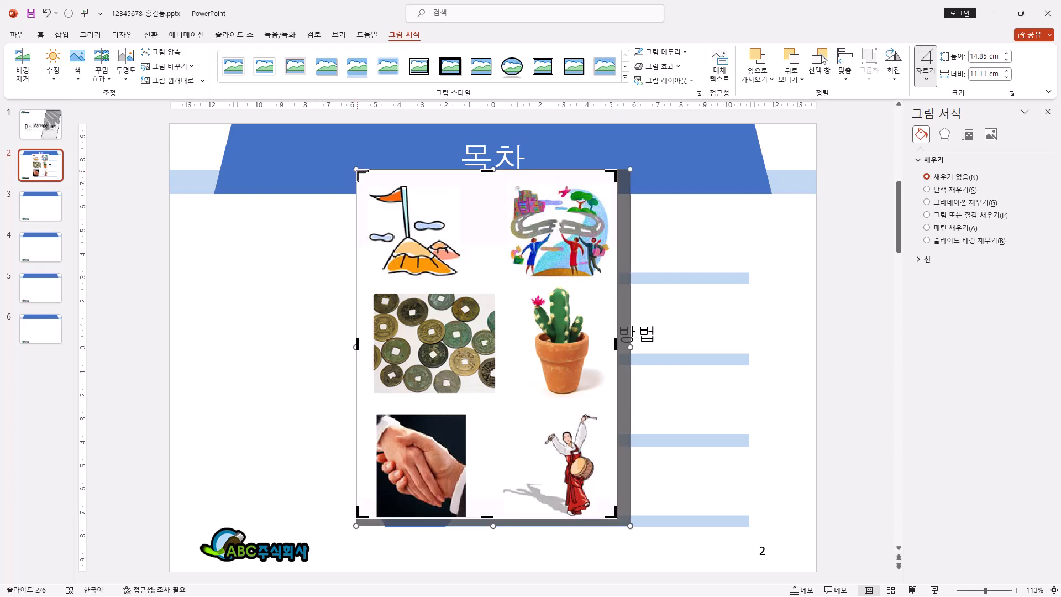
drag(360, 174, 499, 399)
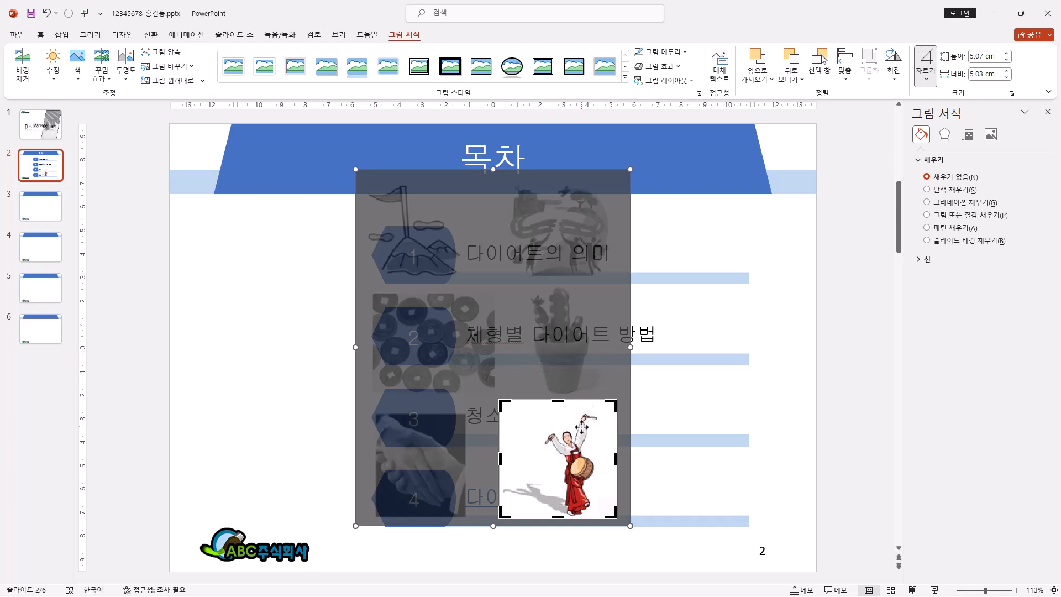
click(778, 356)
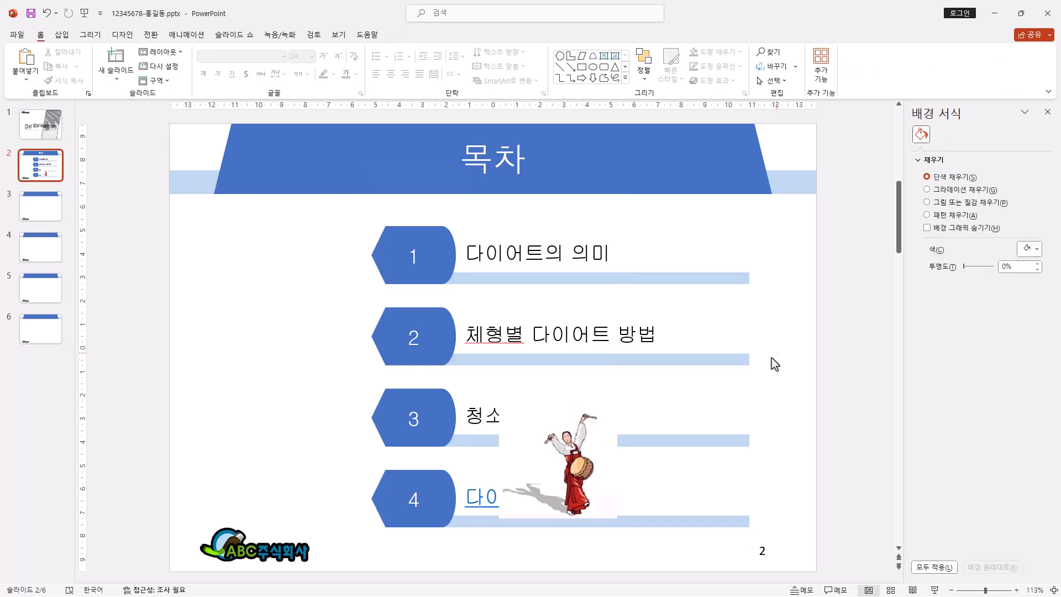
Step: Move the cropped drummer picture into the blank area to the left of contents items 1 and 2
drag(587, 456, 295, 301)
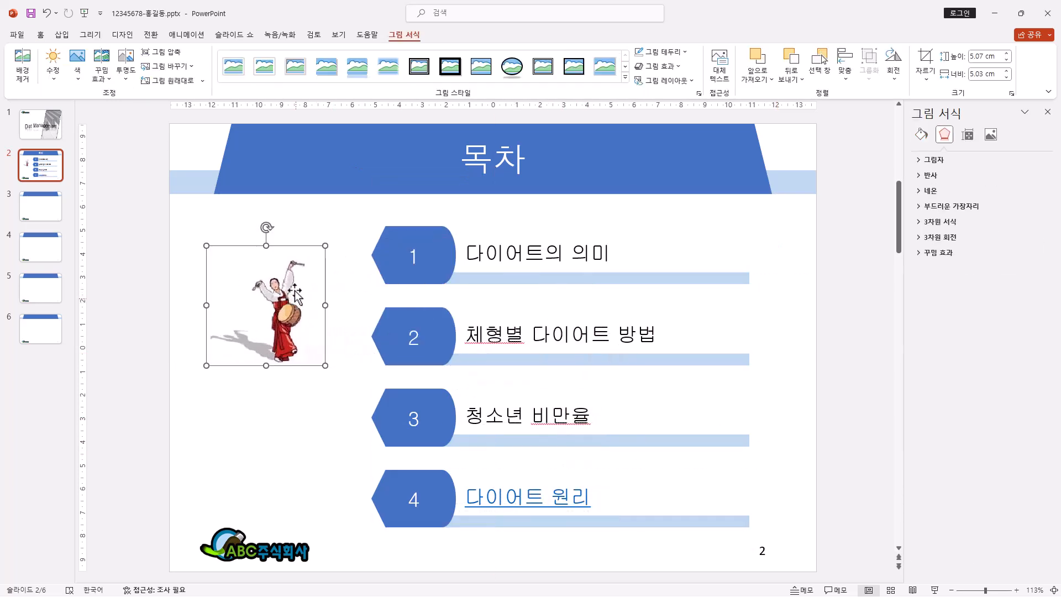
key(ctrl+z)
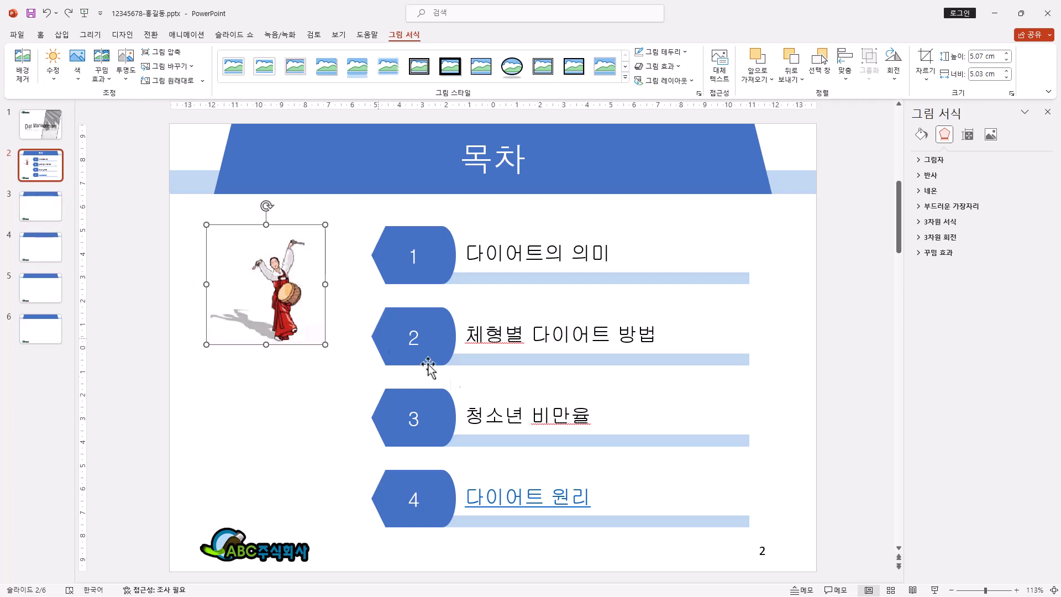
Step: Enter "1. 다이어트의 의미" as the title of slide 3
click(45, 212)
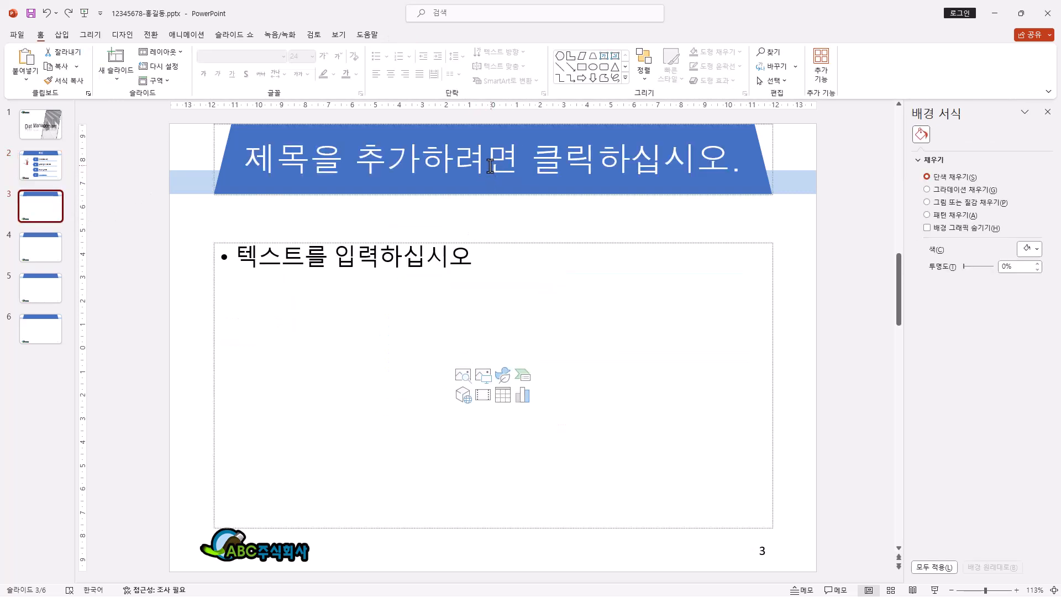
click(490, 166)
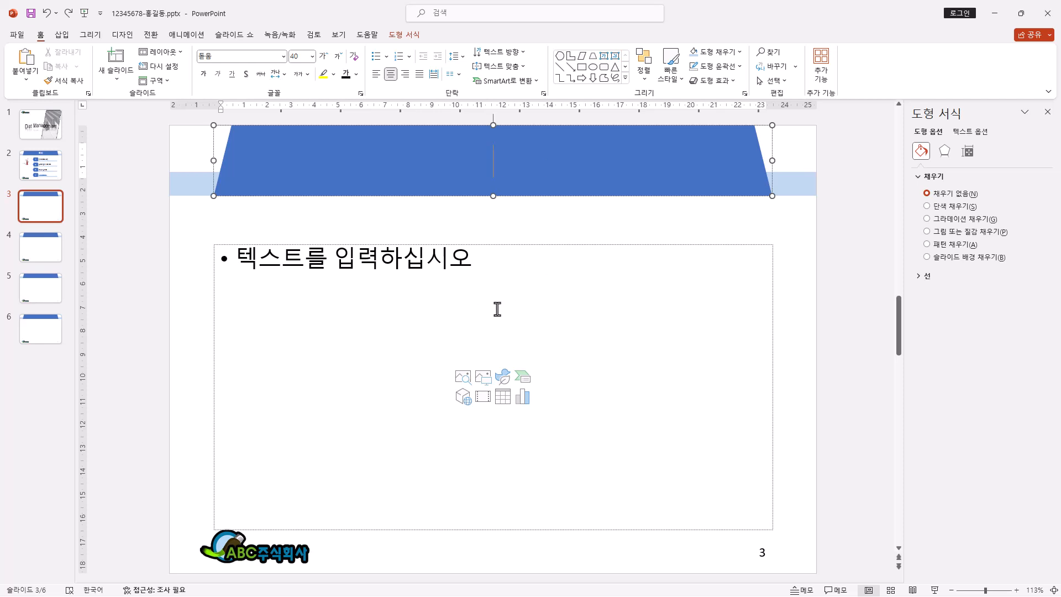
text(1. 다이어트의 의미)
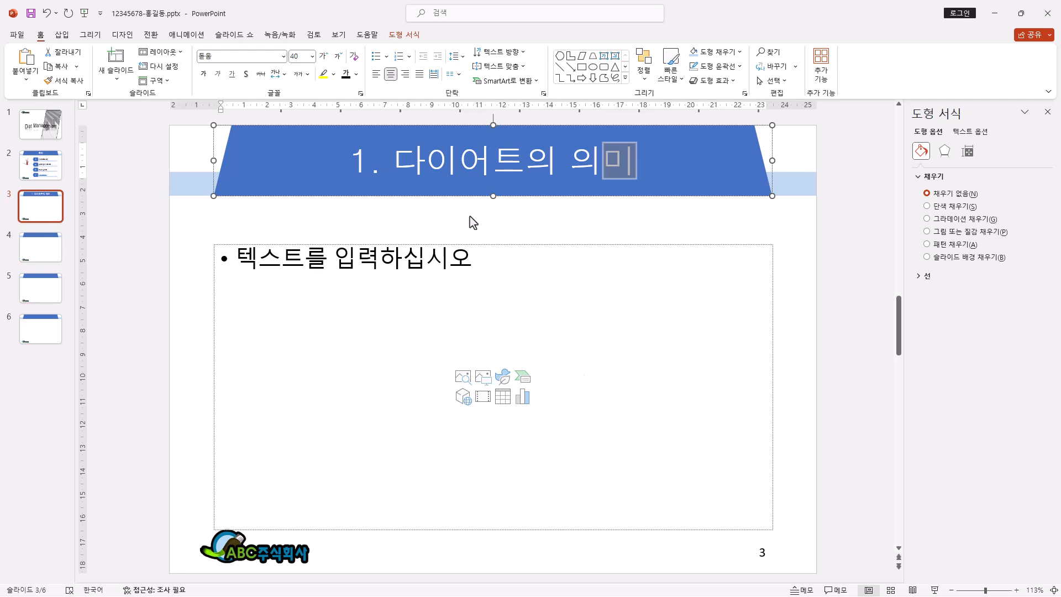
Step: Enter "Diet" in slide 3's body placeholder and paste the copied English sentence beginning "The word diet often implies" as a second-level bullet
click(243, 258)
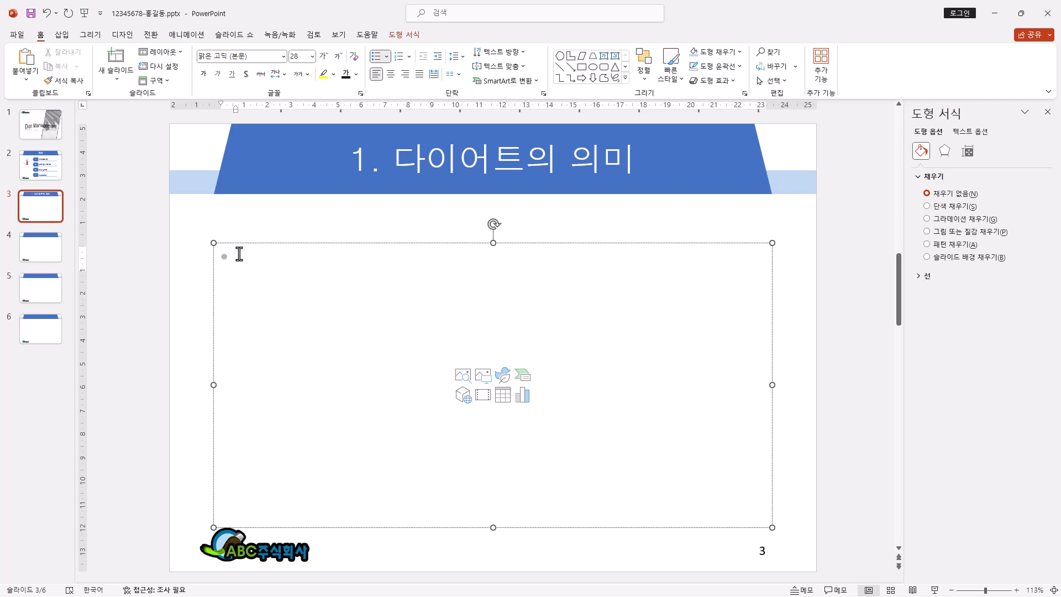
text(Diet)
key(Return)
key(Tab)
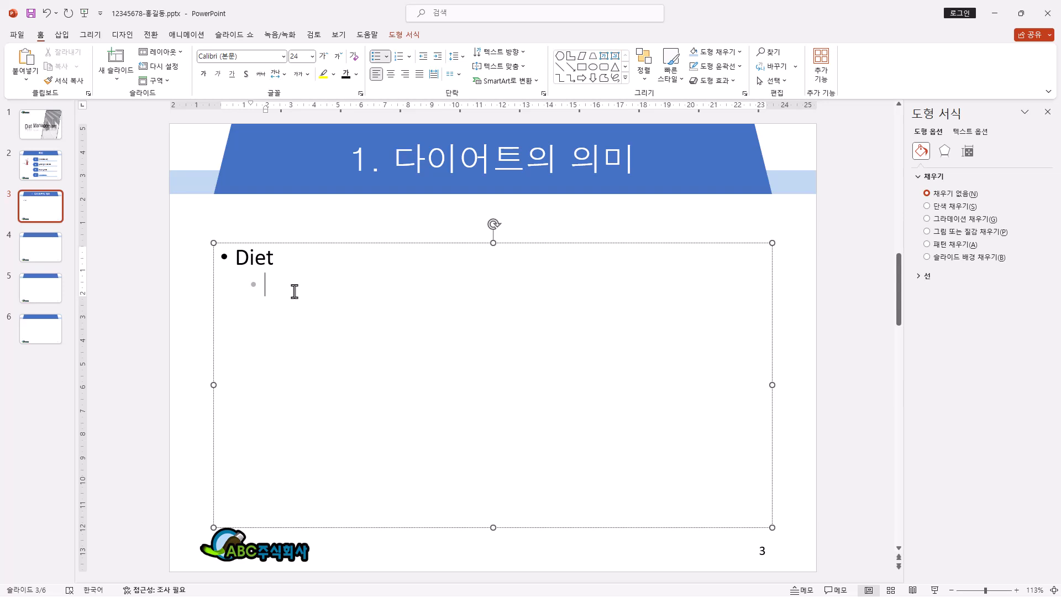
text(The word diet often implies the use of specific intake of nutrition for health or weight-management reasons with the two often being related)
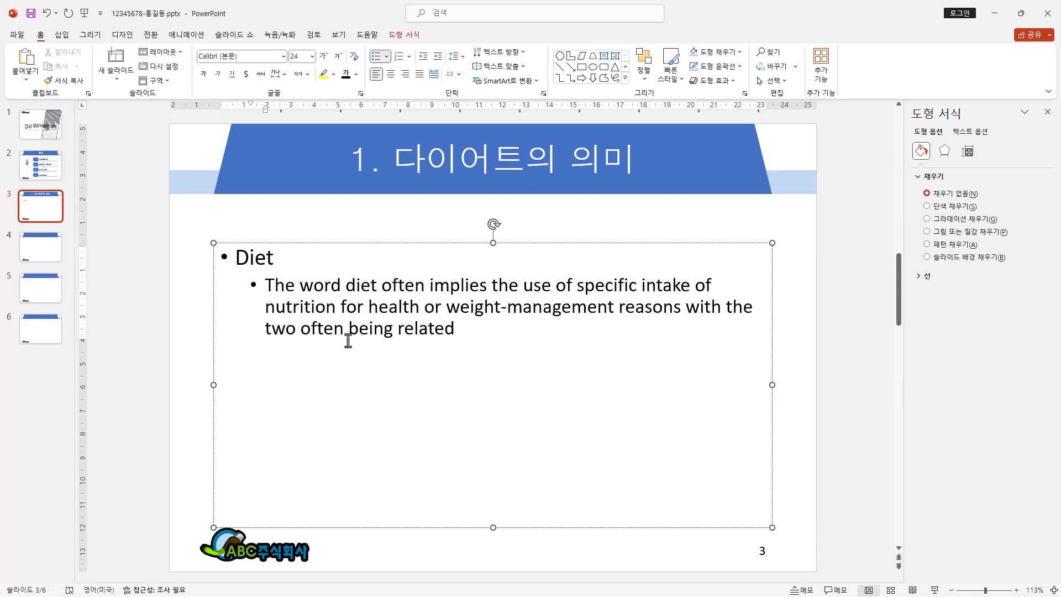
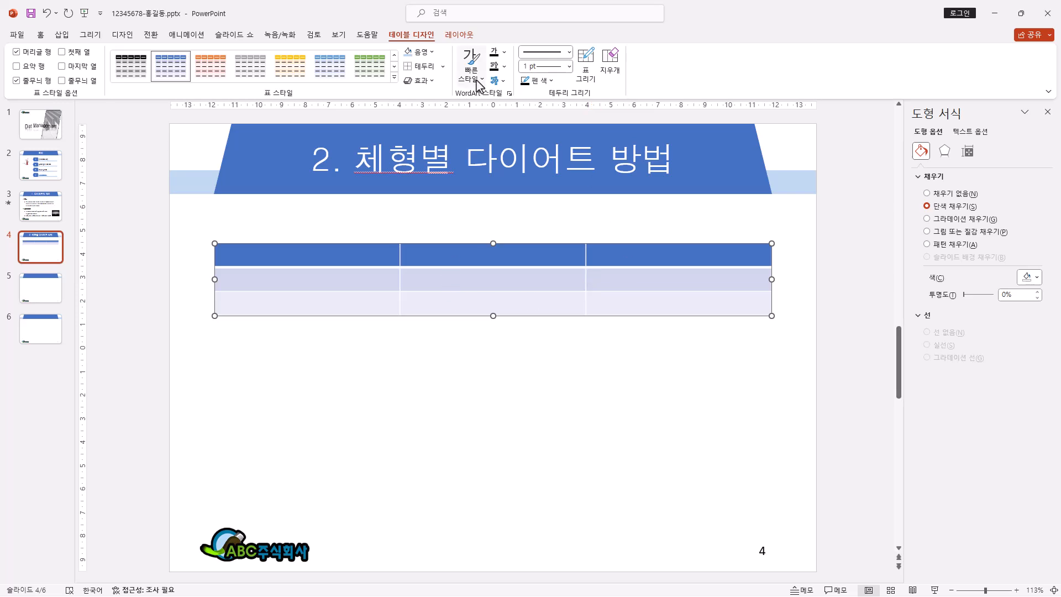
Step: Apply the lighter blue filled table style from the best-match group's first row, without a header row or banded rows
click(394, 78)
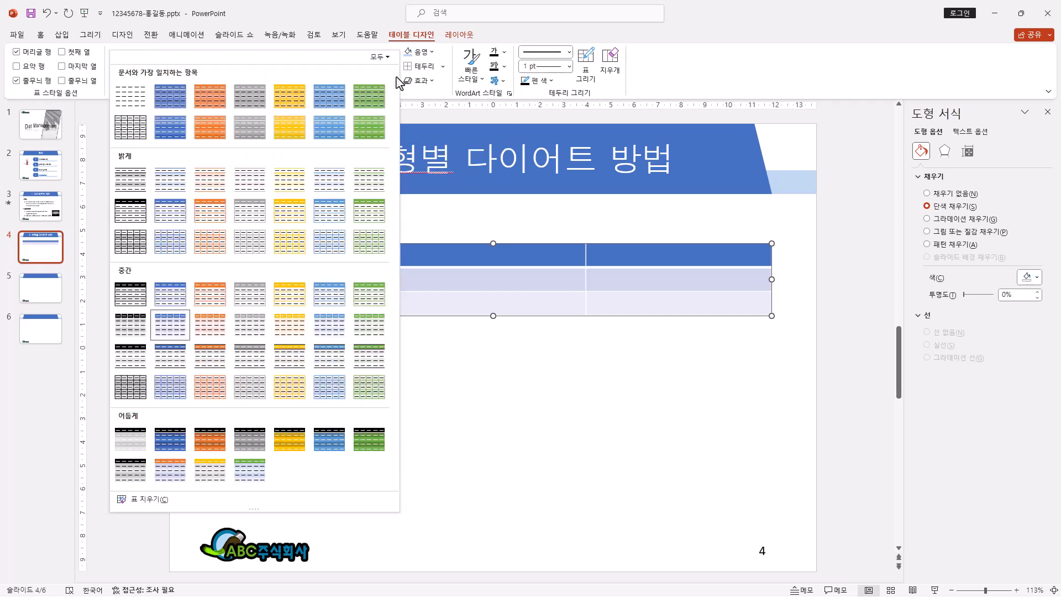
click(332, 106)
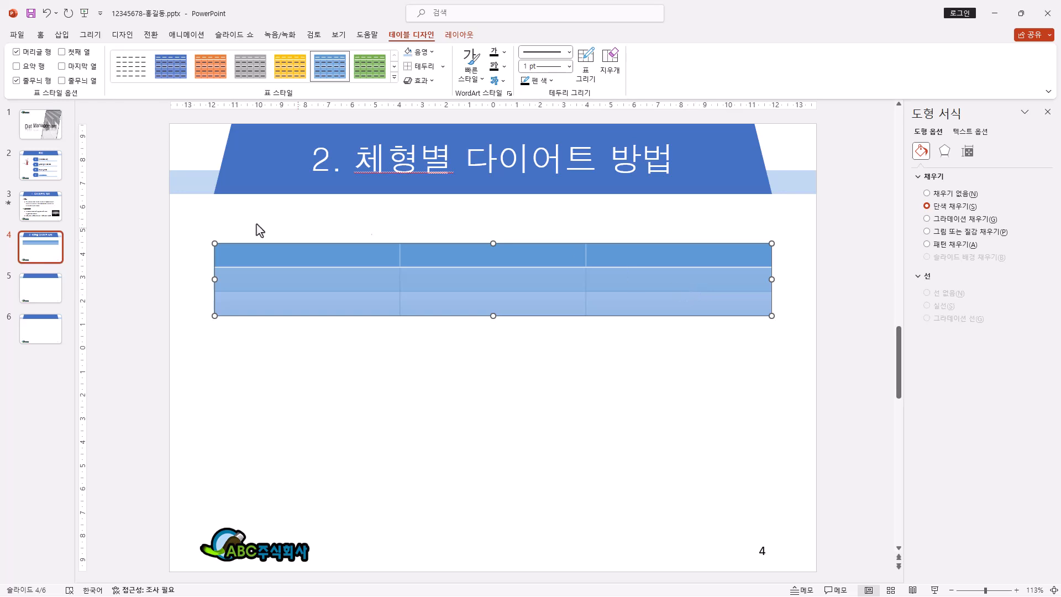
click(17, 52)
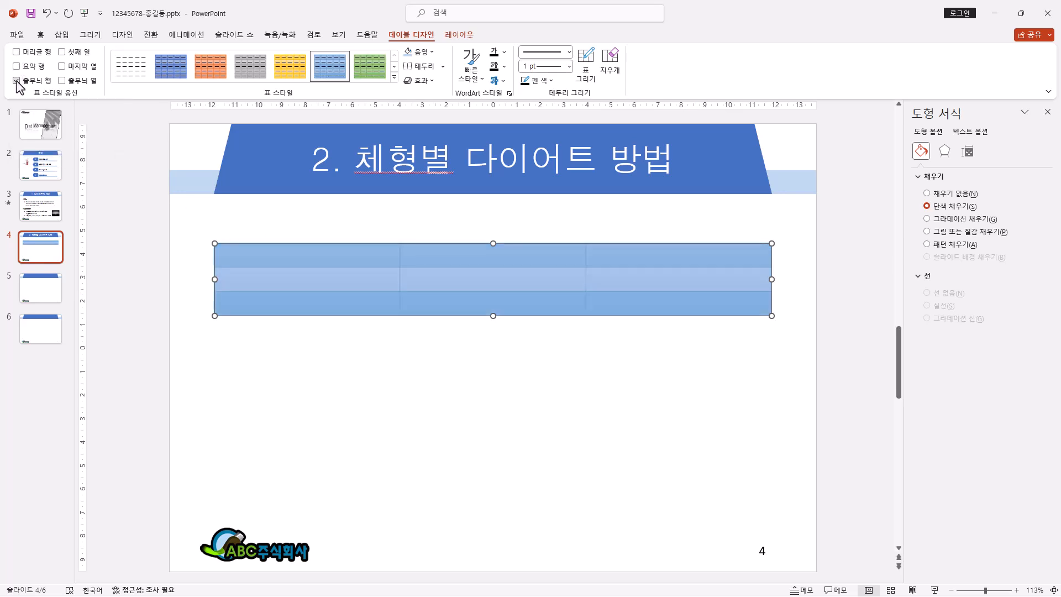
click(17, 81)
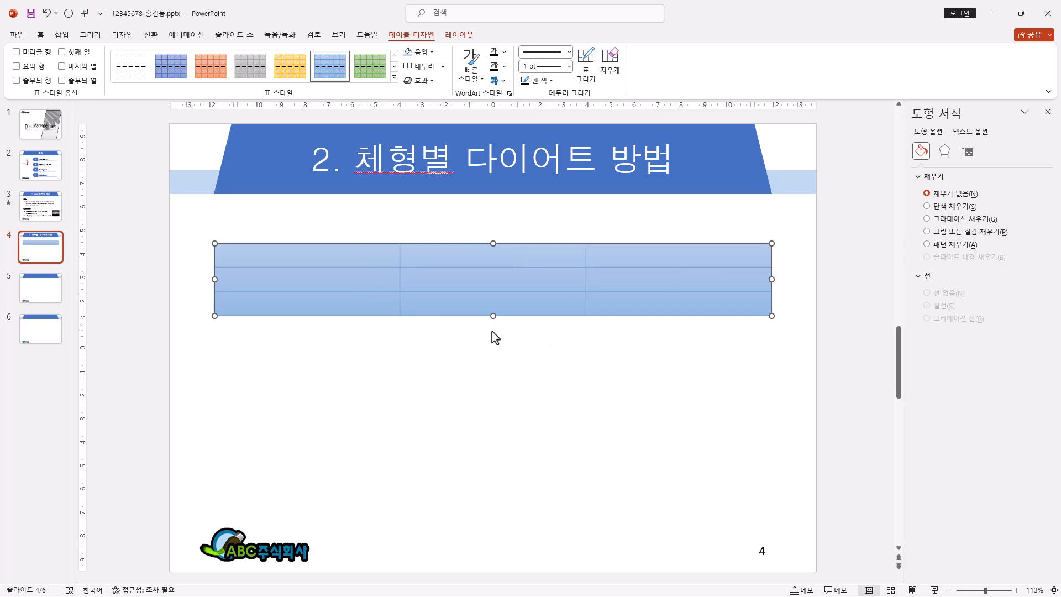
Step: Set the whole table's font to 돋움 with black text
click(40, 35)
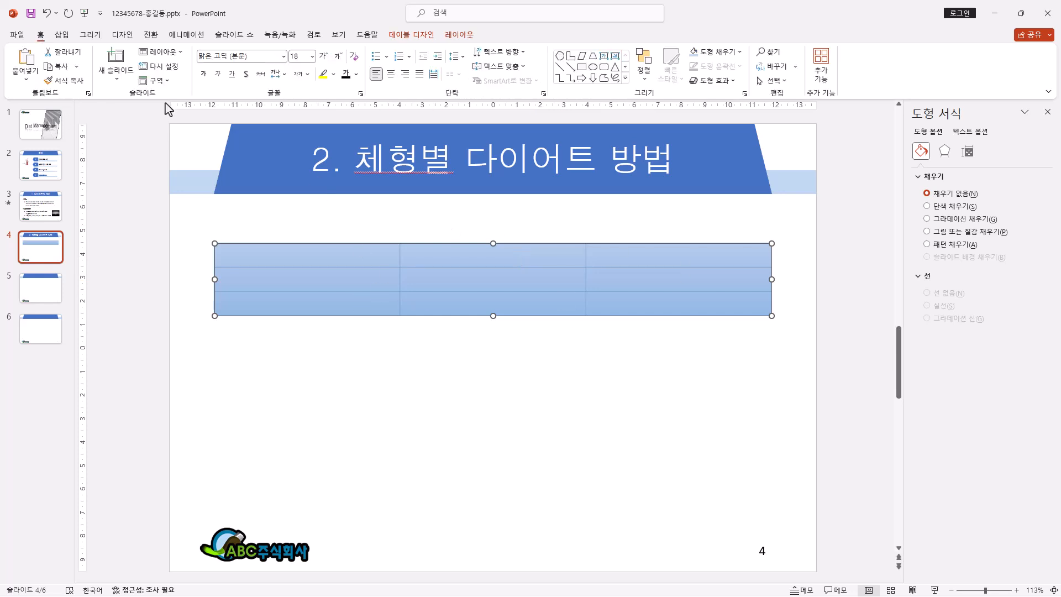
click(284, 56)
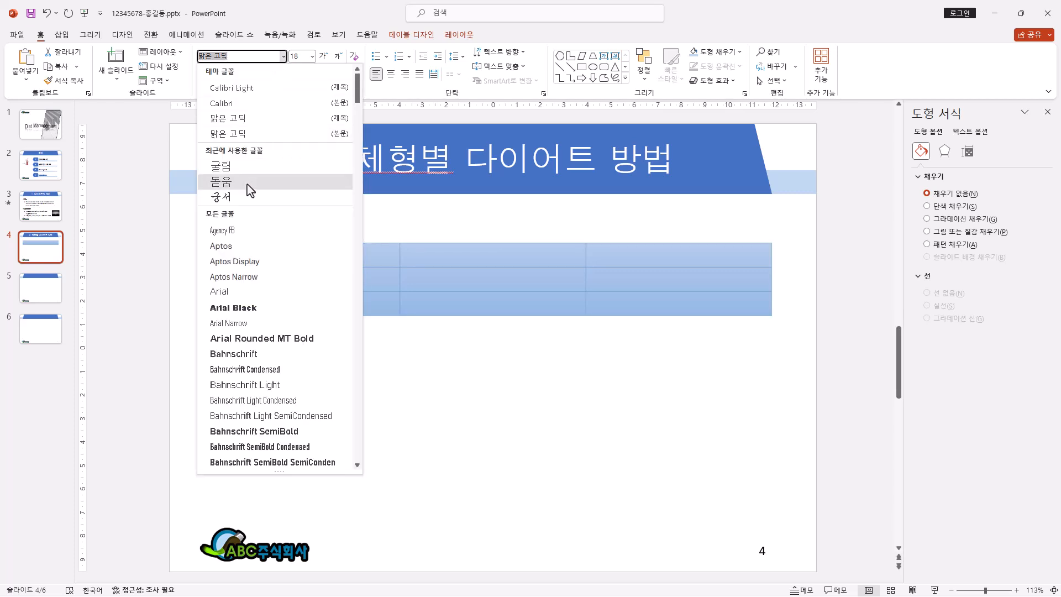
click(247, 186)
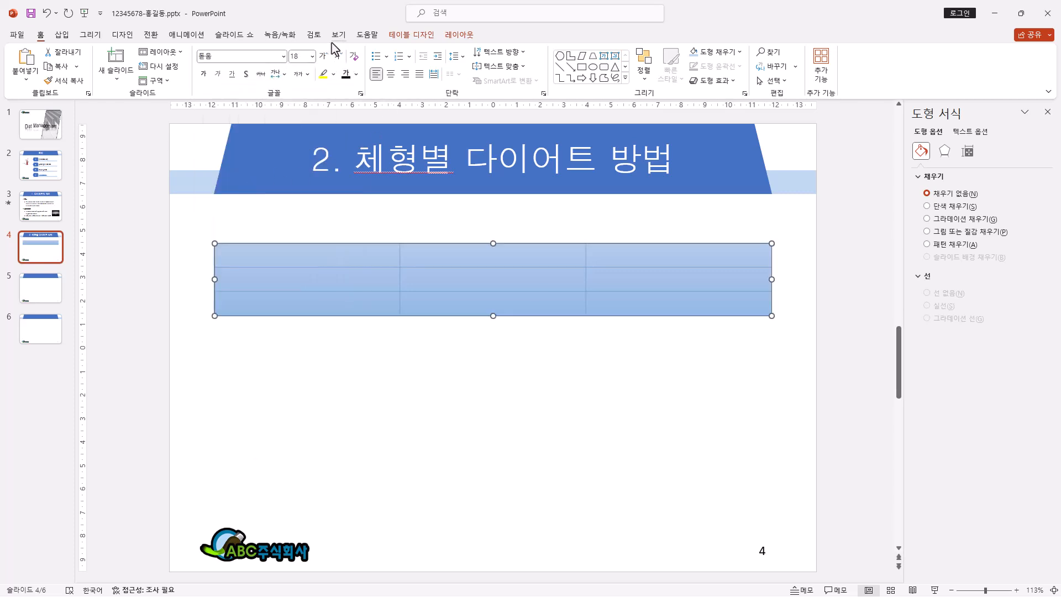
click(357, 74)
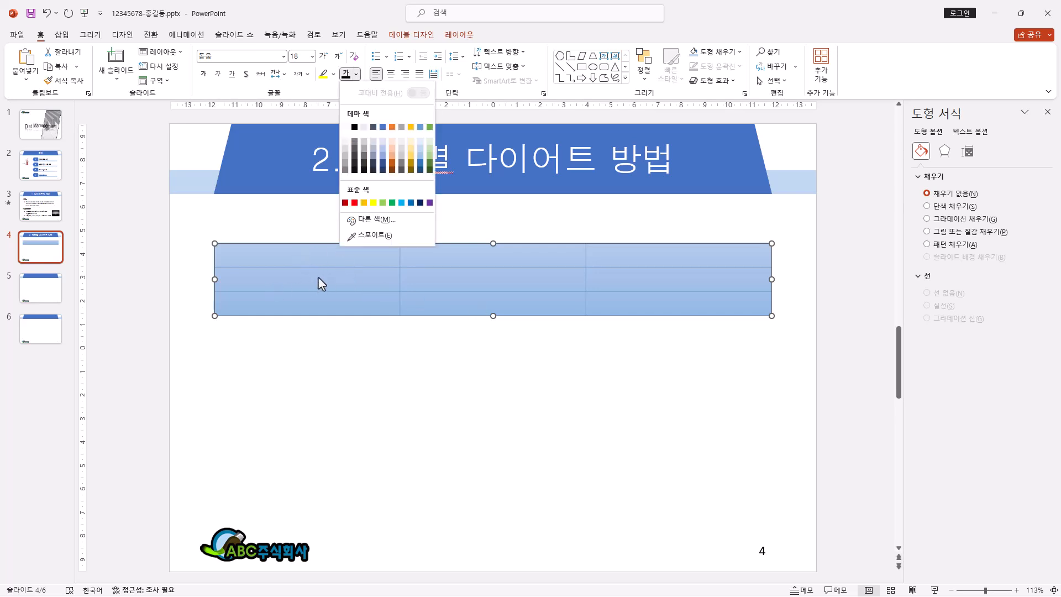
click(355, 127)
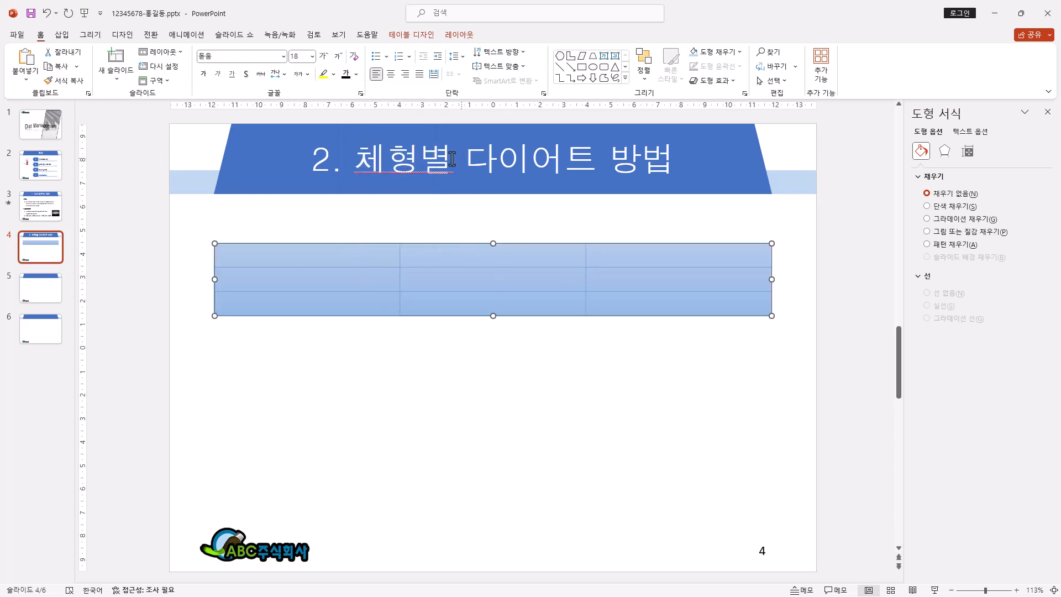
Step: Centre the table's text horizontally, align it to the middle vertically, and set its line spacing to 1.5
click(390, 75)
click(524, 67)
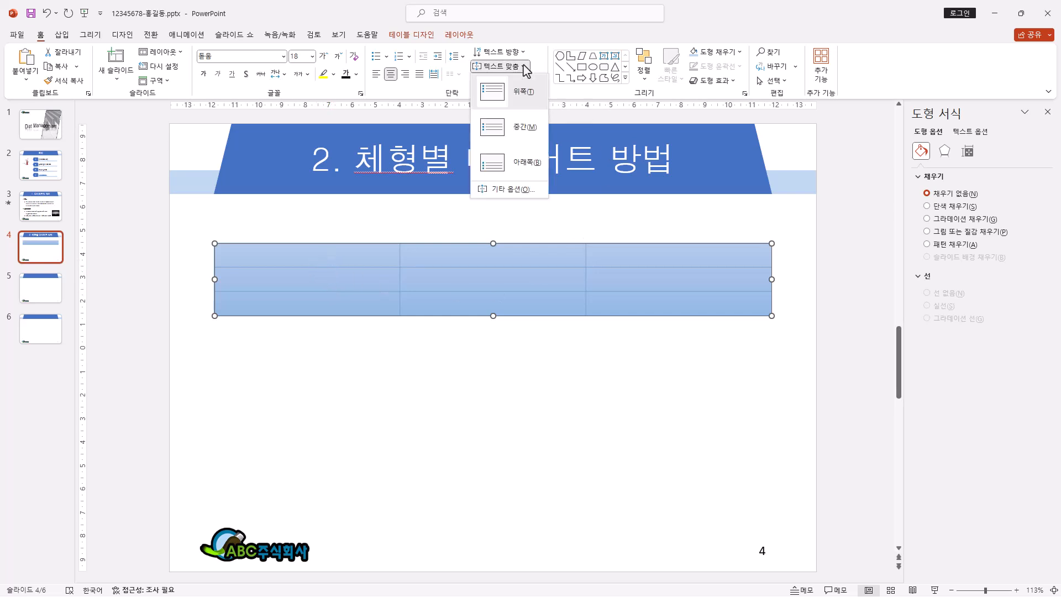
click(519, 131)
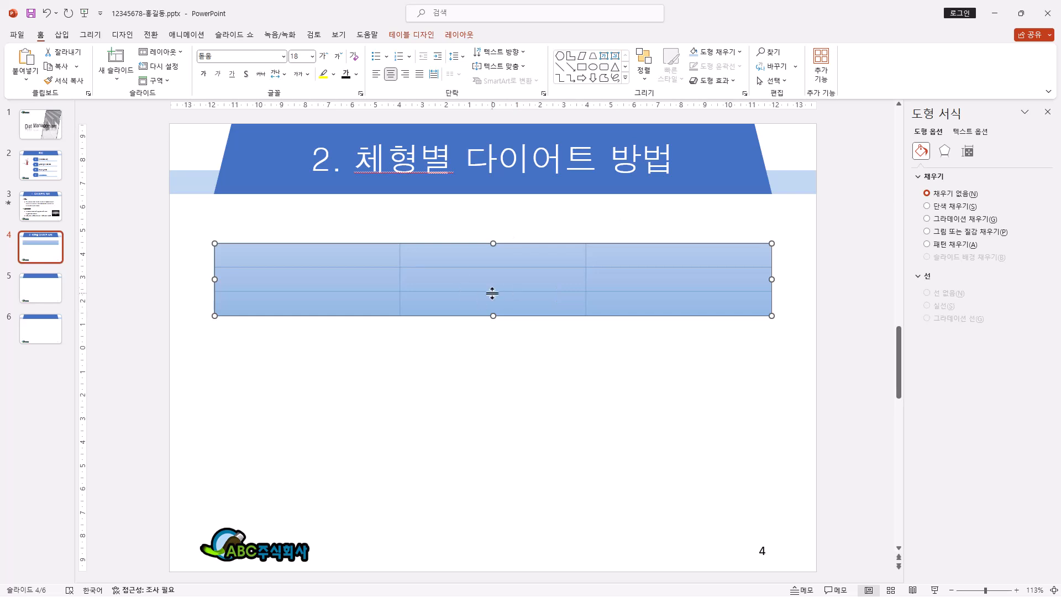
click(462, 64)
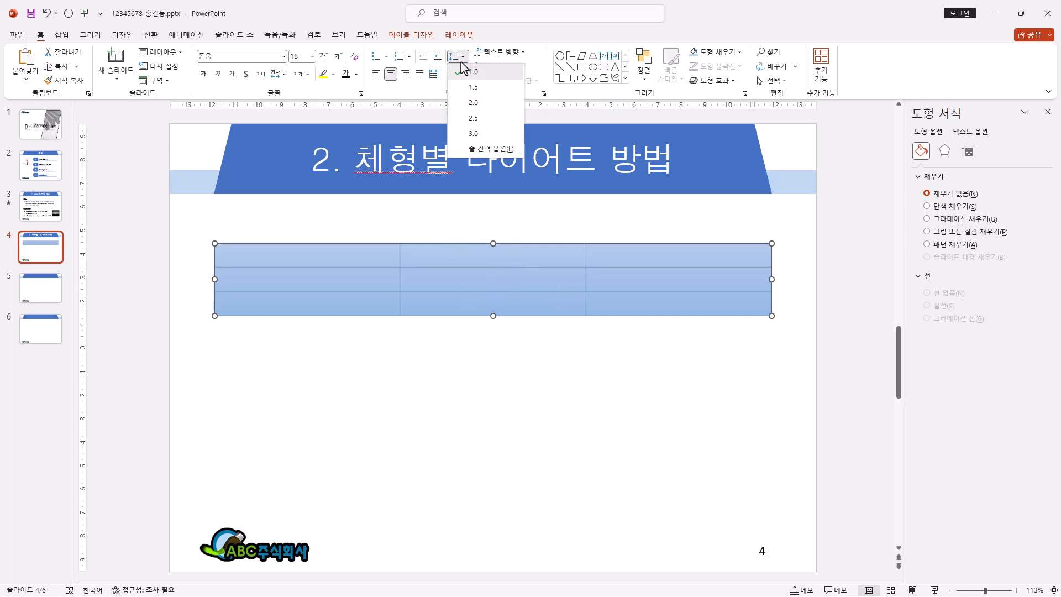
click(477, 94)
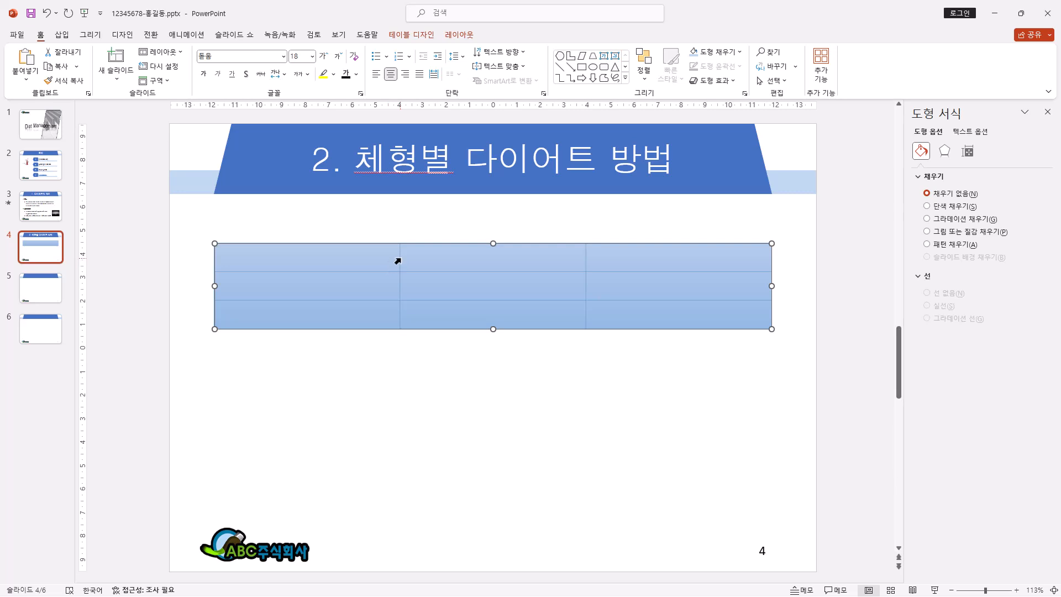
mouse_move(396, 254)
mouse_down()
mouse_move(372, 251)
mouse_move(395, 258)
mouse_move(374, 267)
mouse_move(397, 269)
mouse_up()
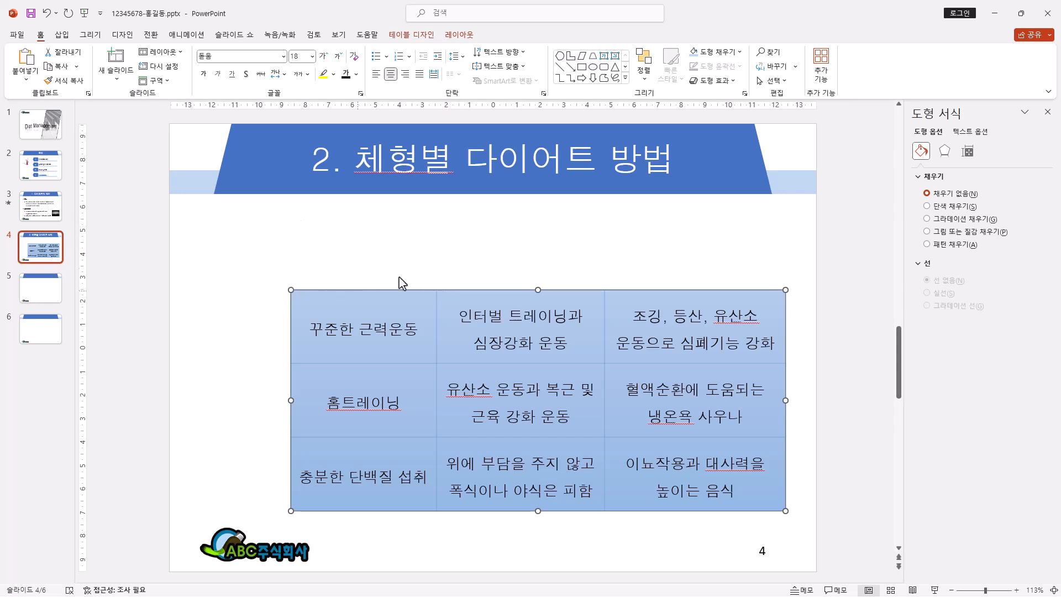
Step: Draw a single-snipped-corner rectangle 2.5 cm high and 6.22 cm wide above the table's first column and flip it horizontally
click(626, 79)
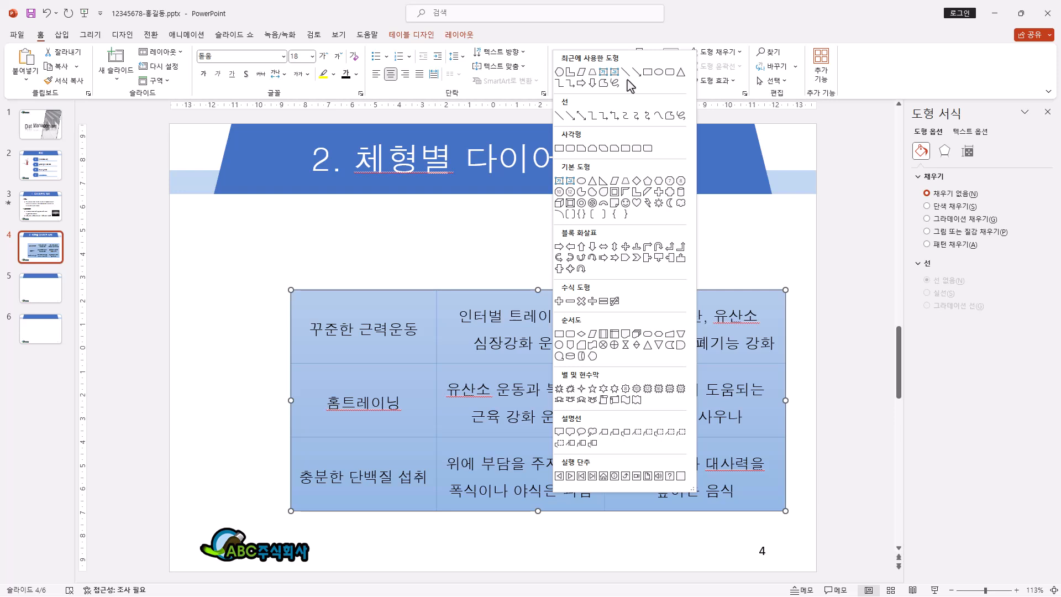
click(580, 149)
drag(282, 231, 438, 291)
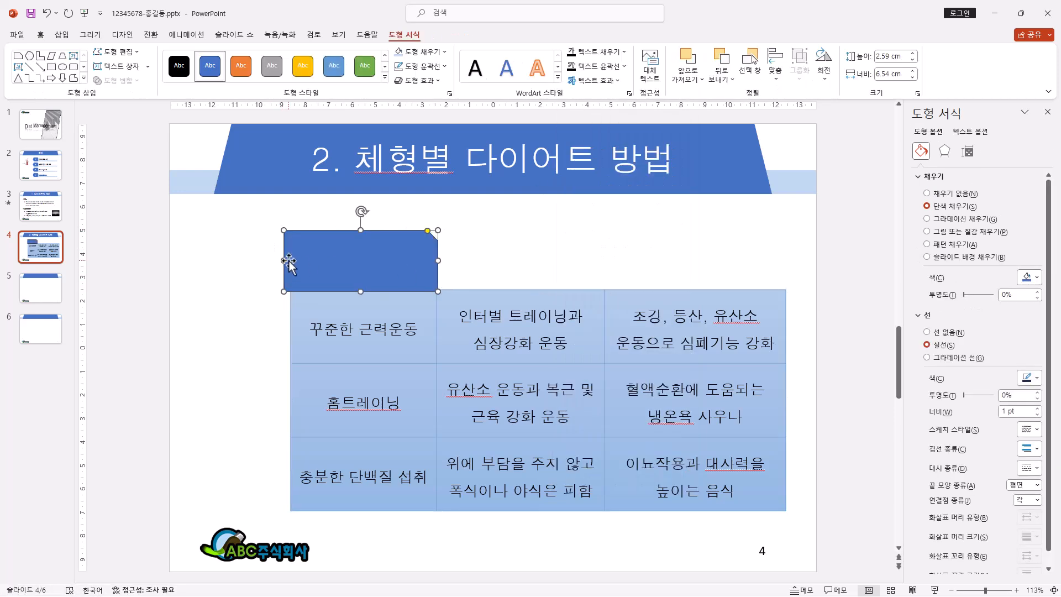
drag(284, 261, 290, 260)
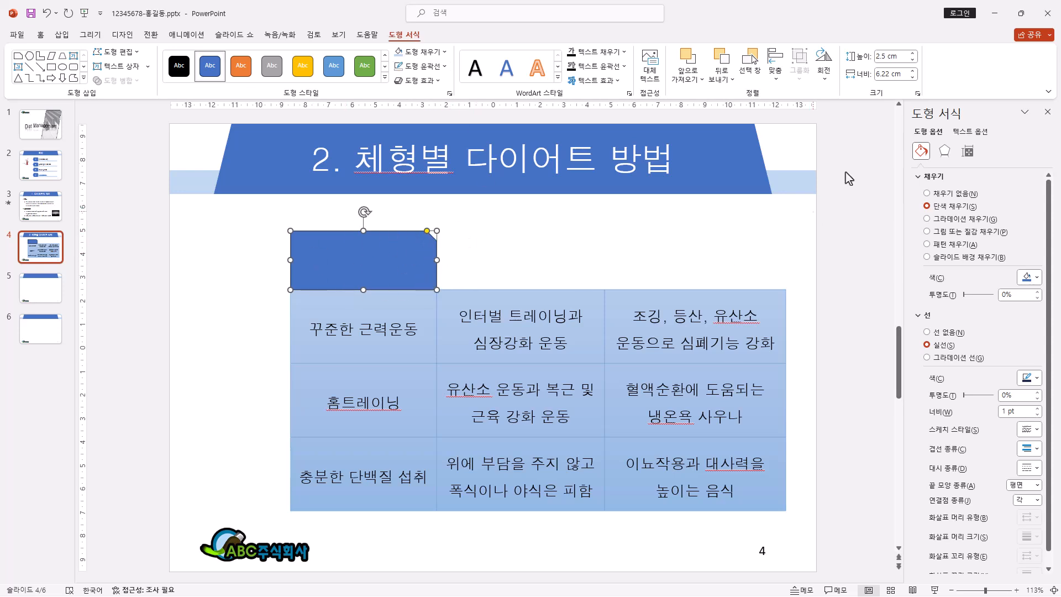
click(823, 62)
click(843, 144)
Step: Draw a hexagon about 2.51 cm high and 6.22 cm wide over the snipped rectangle and fill it with the lightest blue theme tint
click(83, 78)
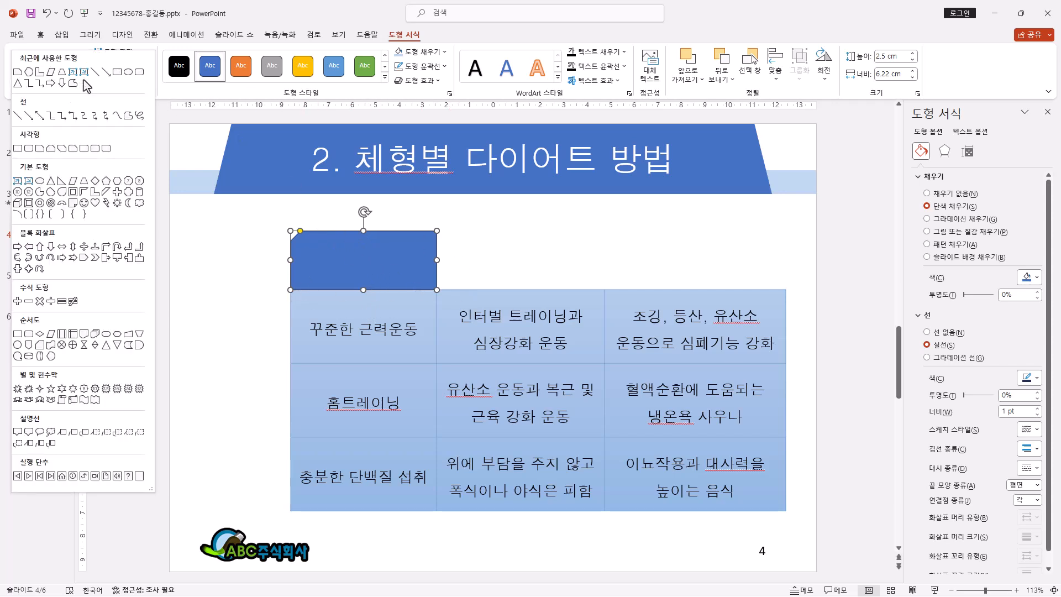
click(120, 183)
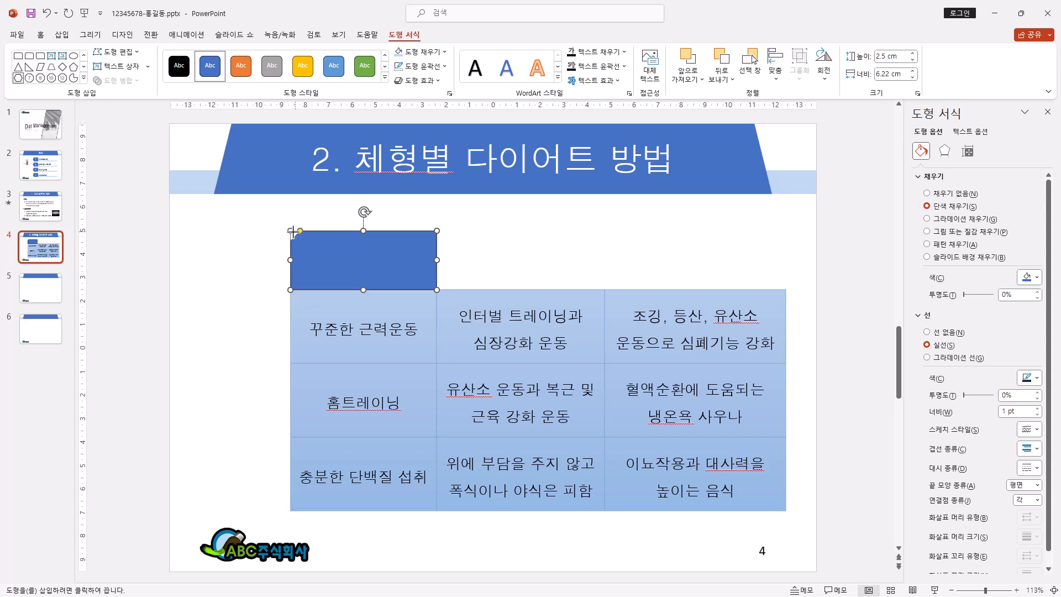
drag(299, 242, 437, 290)
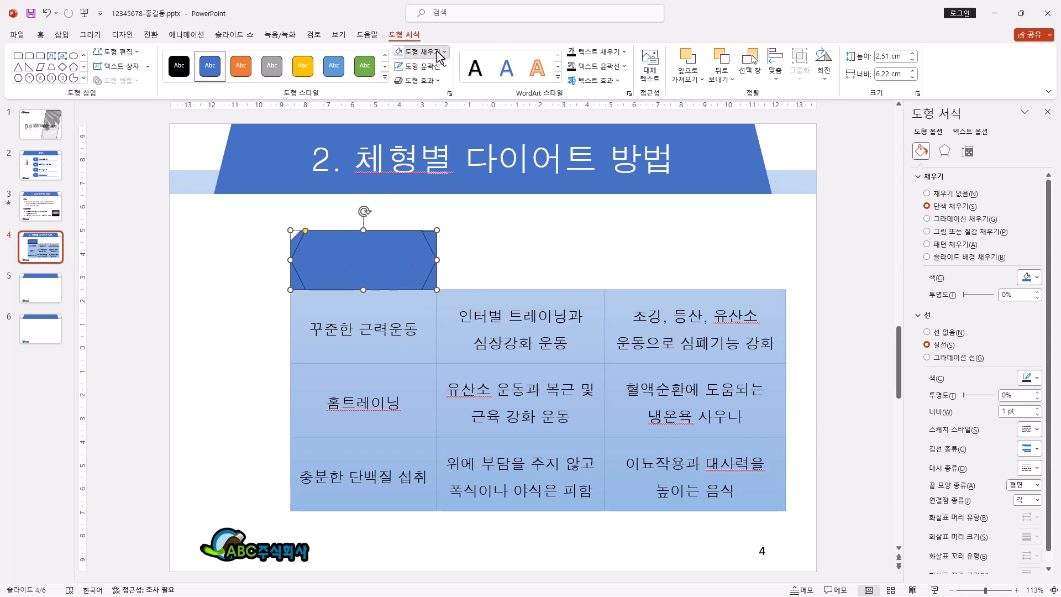
click(427, 52)
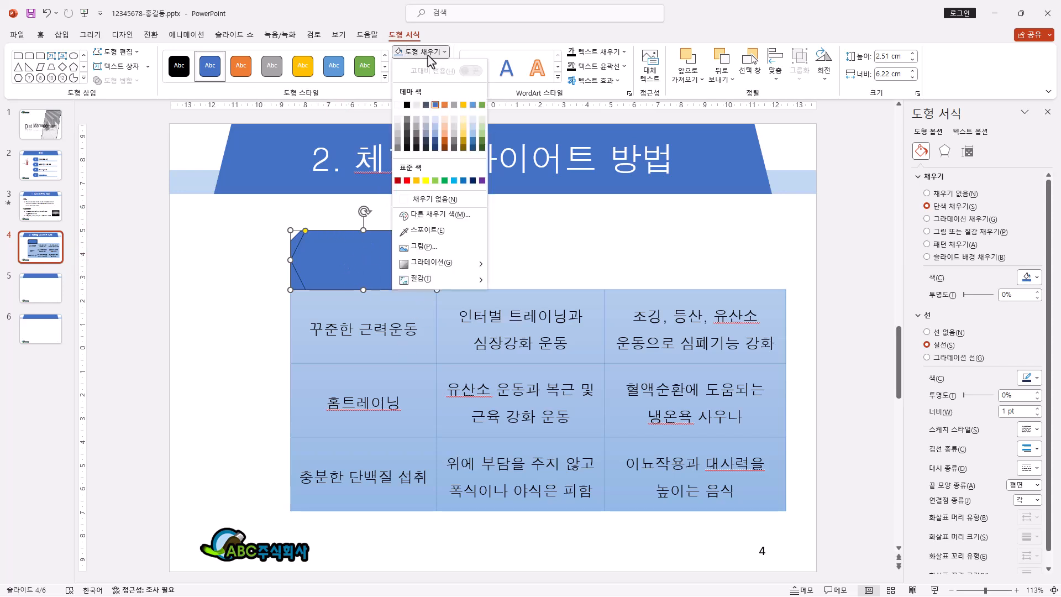
click(473, 127)
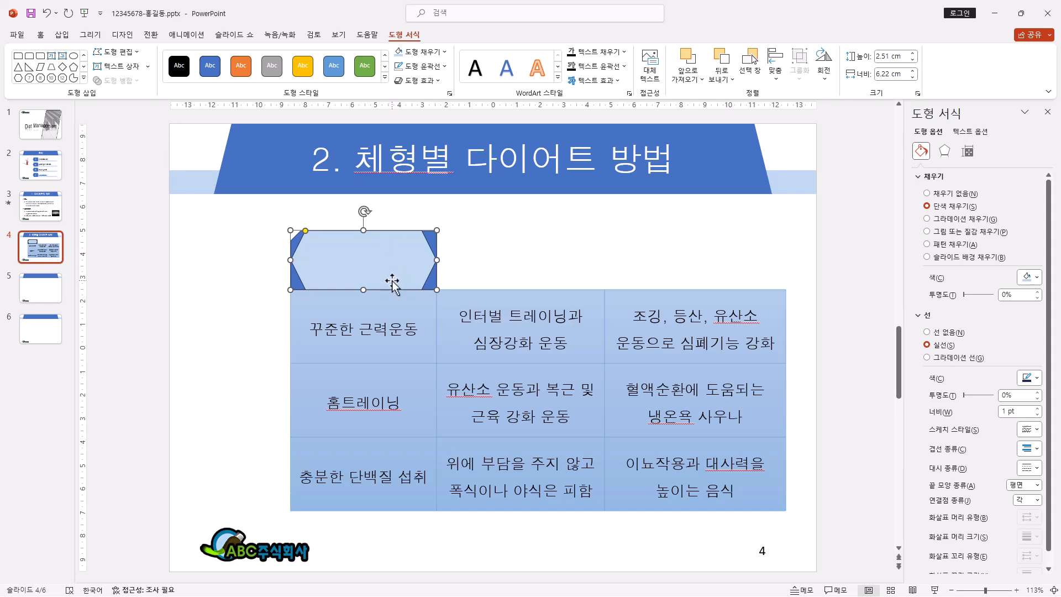
Step: Duplicate the rectangle and hexagon pair above the table's second column and widen the copy to match that column
drag(244, 205, 479, 313)
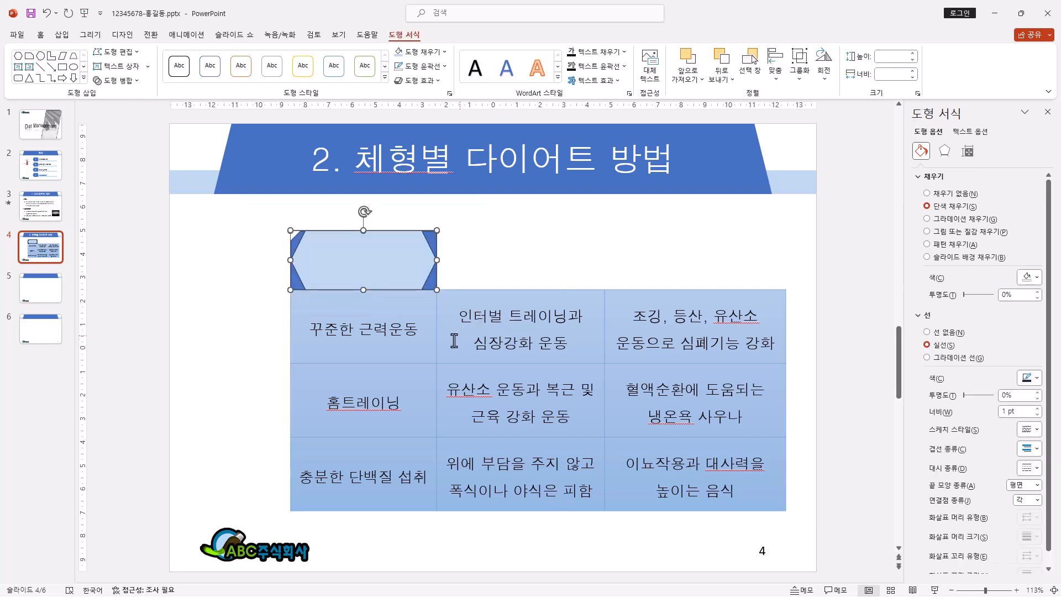
drag(308, 256, 453, 268)
drag(583, 259, 605, 262)
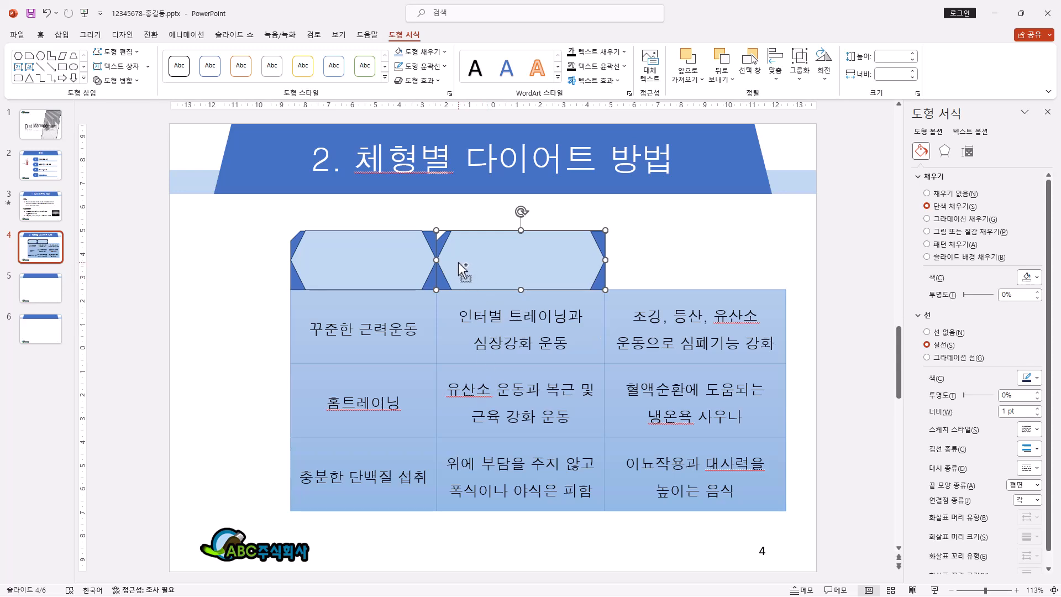
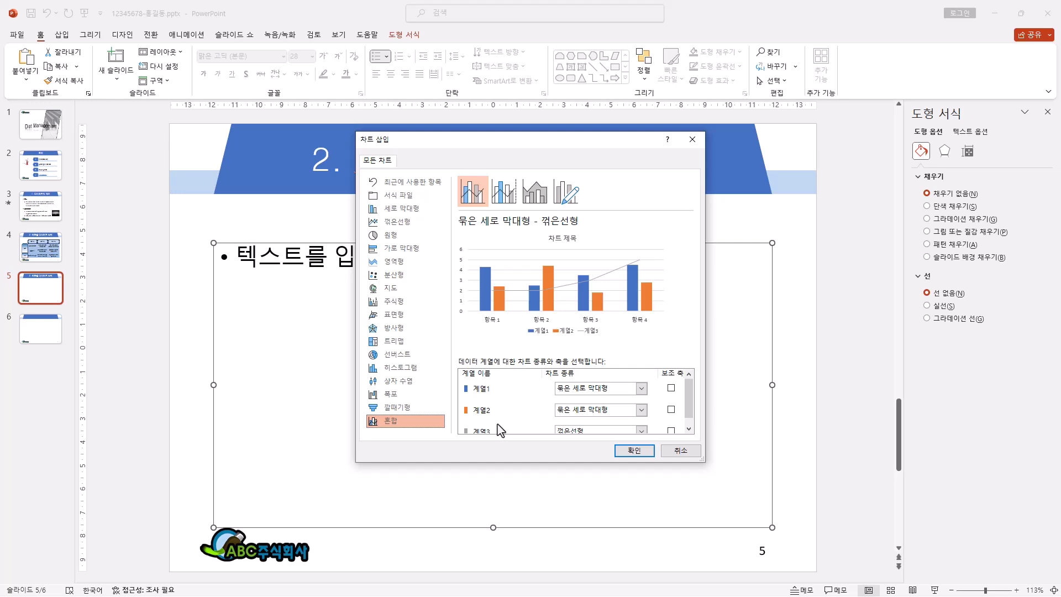
Step: Insert a combo chart on slide 5 with series 2 as a line with markers on the secondary axis
click(642, 410)
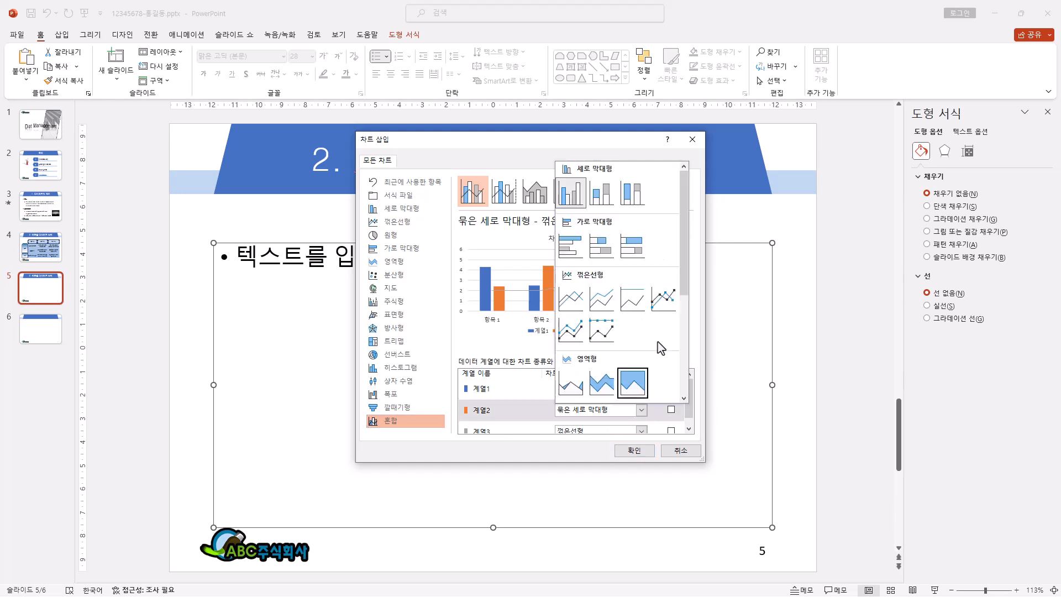
click(666, 303)
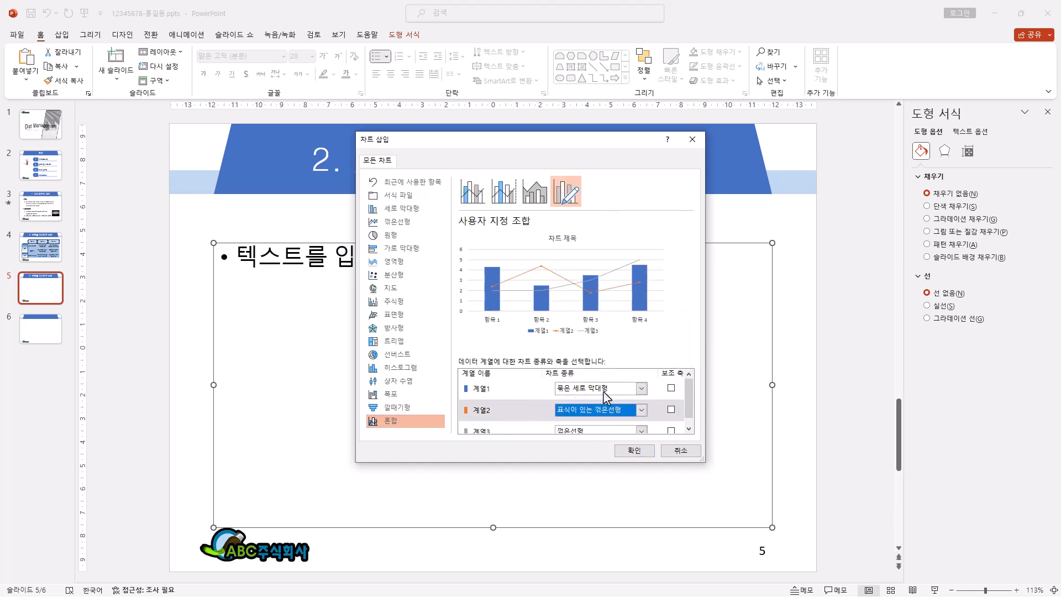
click(671, 411)
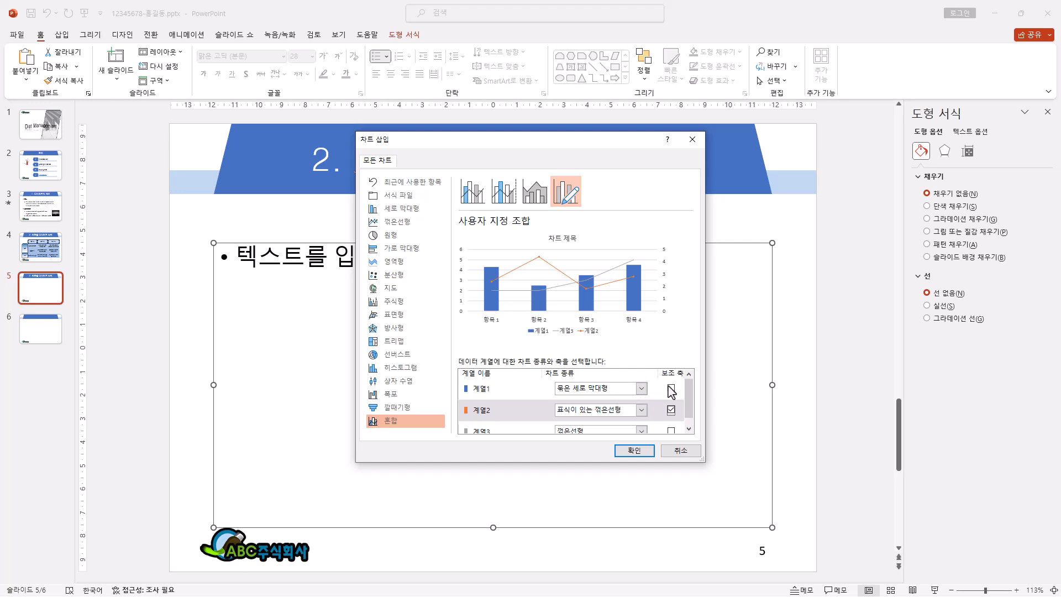
click(634, 450)
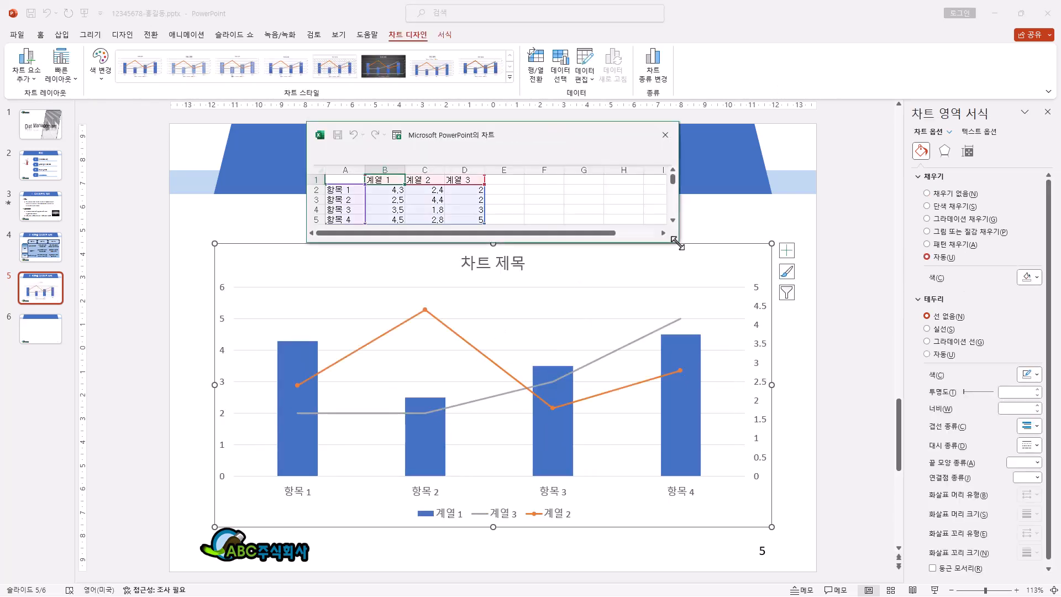
Step: Enlarge the chart's data sheet and delete the 계열 3 column
drag(678, 242, 727, 286)
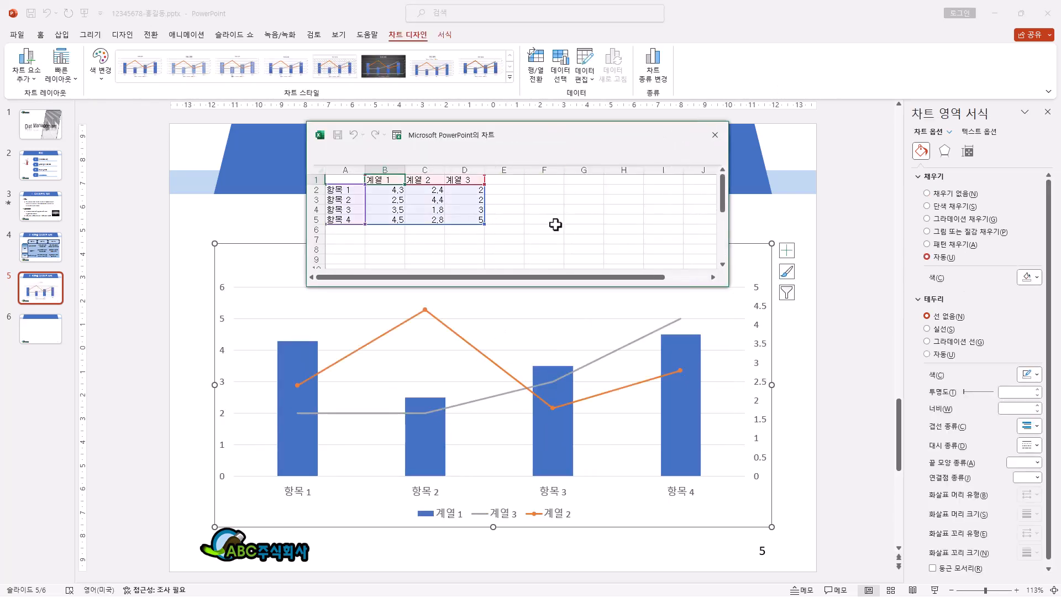
ctrl+scroll(555, 224, up, 2)
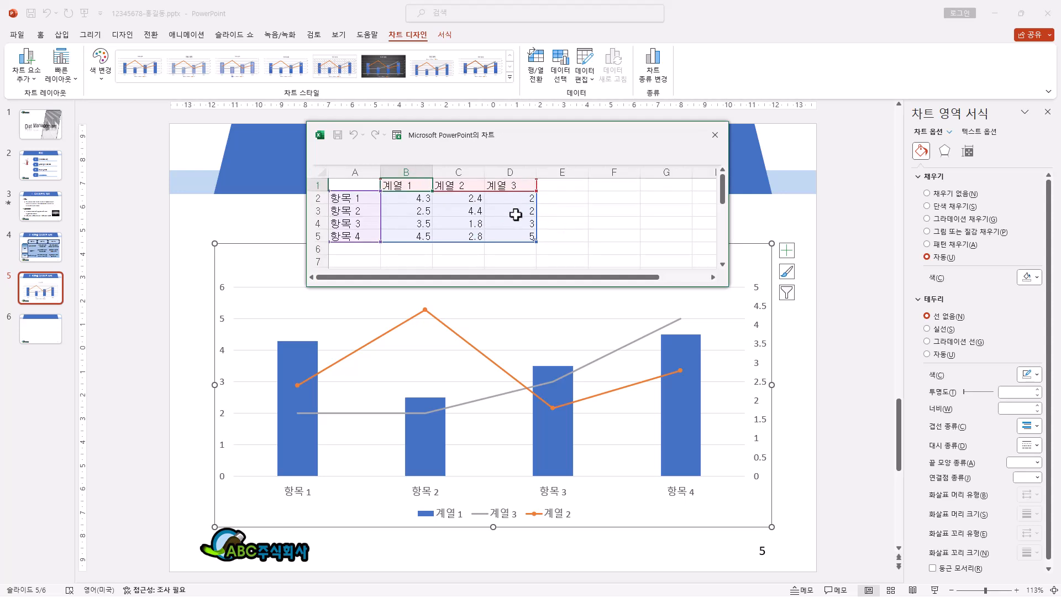
drag(549, 286, 549, 297)
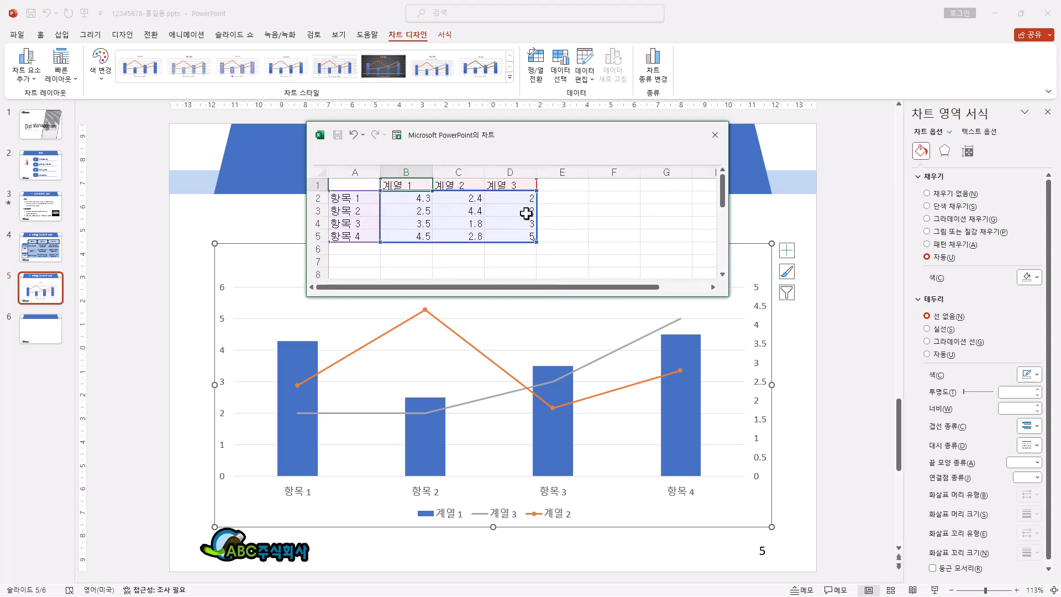
right_click(516, 167)
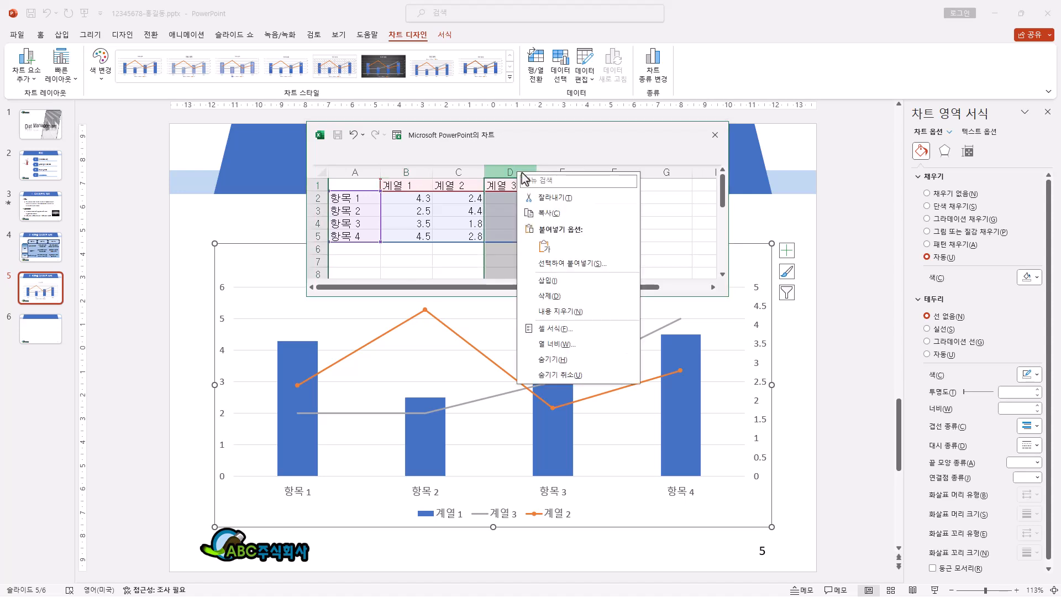
click(578, 296)
Step: Rename the two series headings in the chart data to 남학생 and 여학생
click(416, 184)
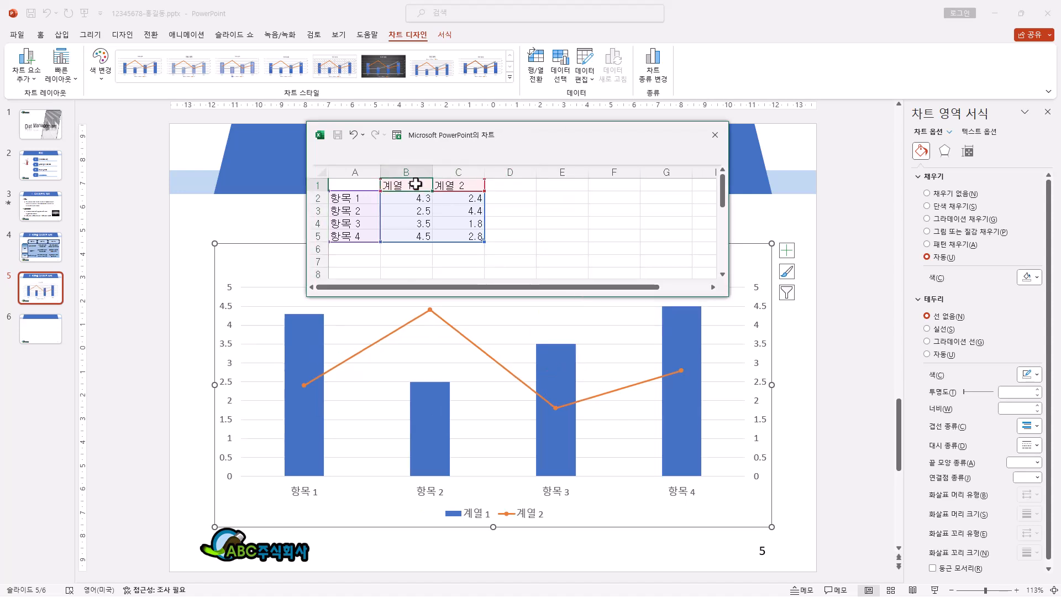
click(442, 185)
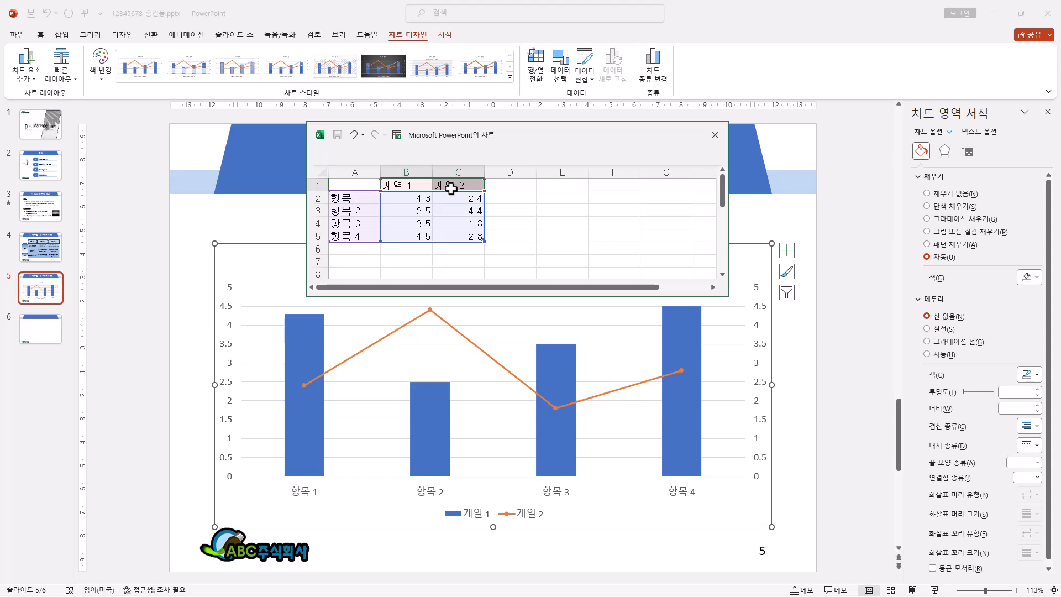
text(남학생)
key(Tab)
text(여학생)
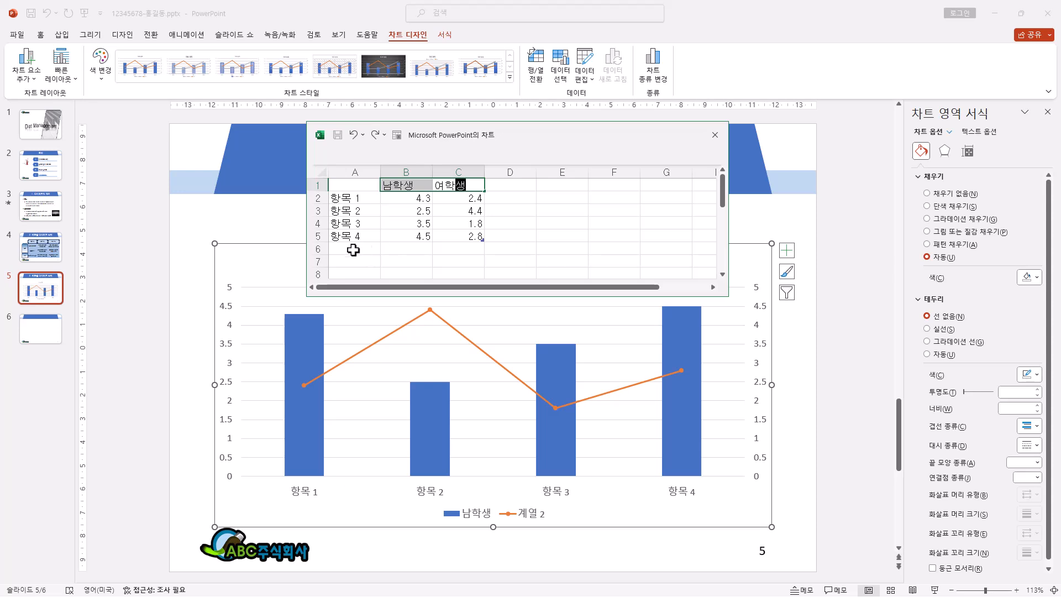
Step: Enter 서울, 부산, 대구, 인천 and 광주 as the category names in A2:A6 of the chart data
drag(354, 201, 353, 249)
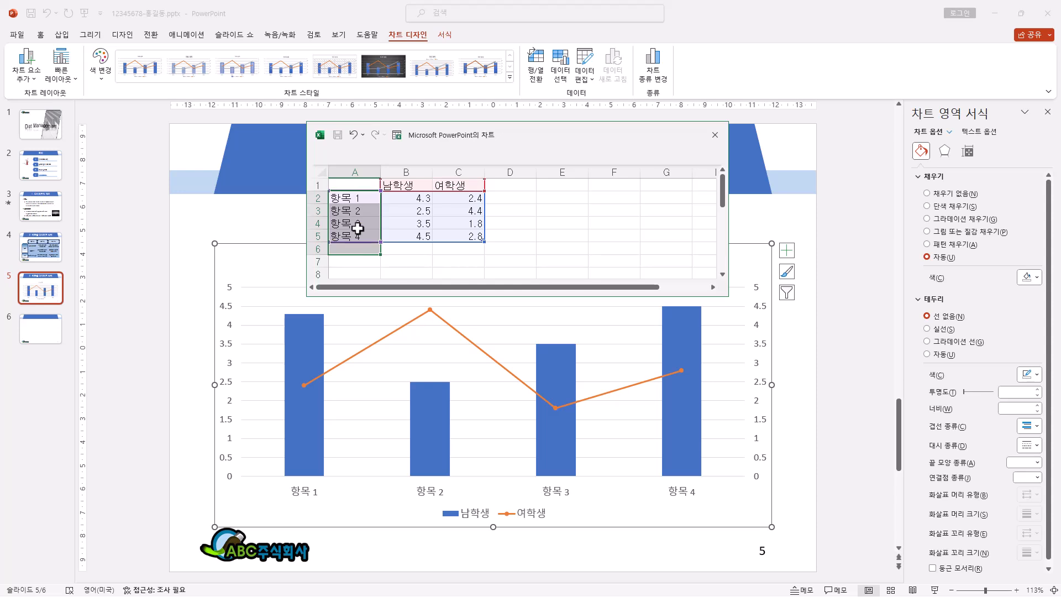
text(서울 부산 대구 인천)
text(광주)
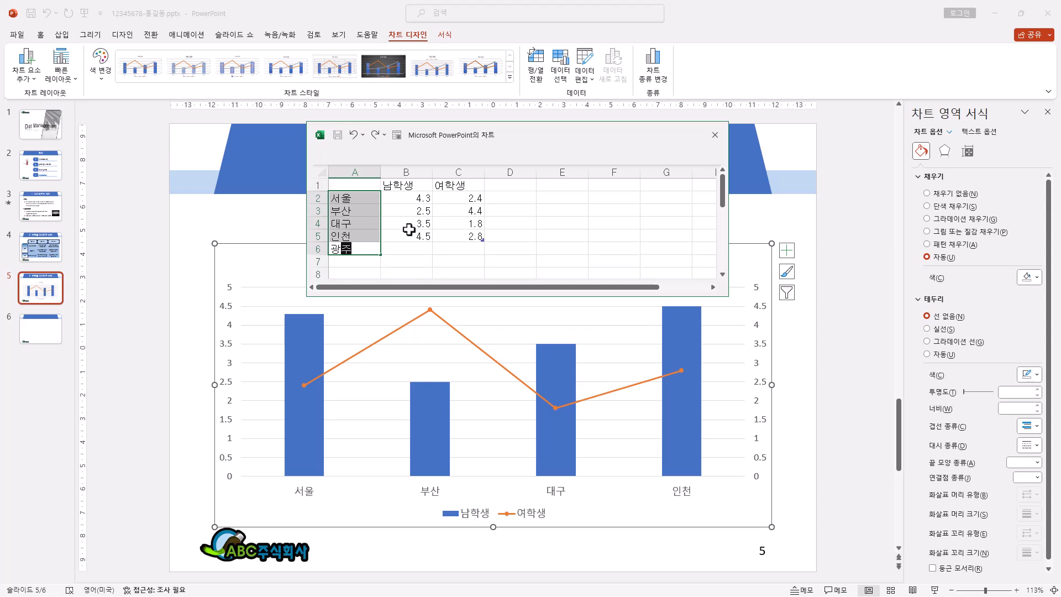
key(Return)
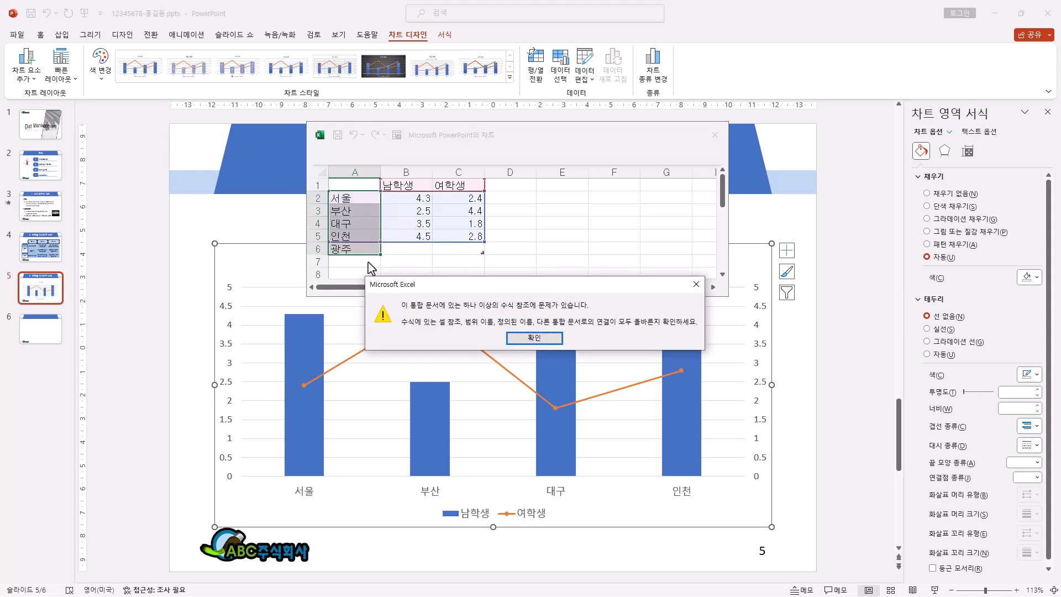
click(550, 340)
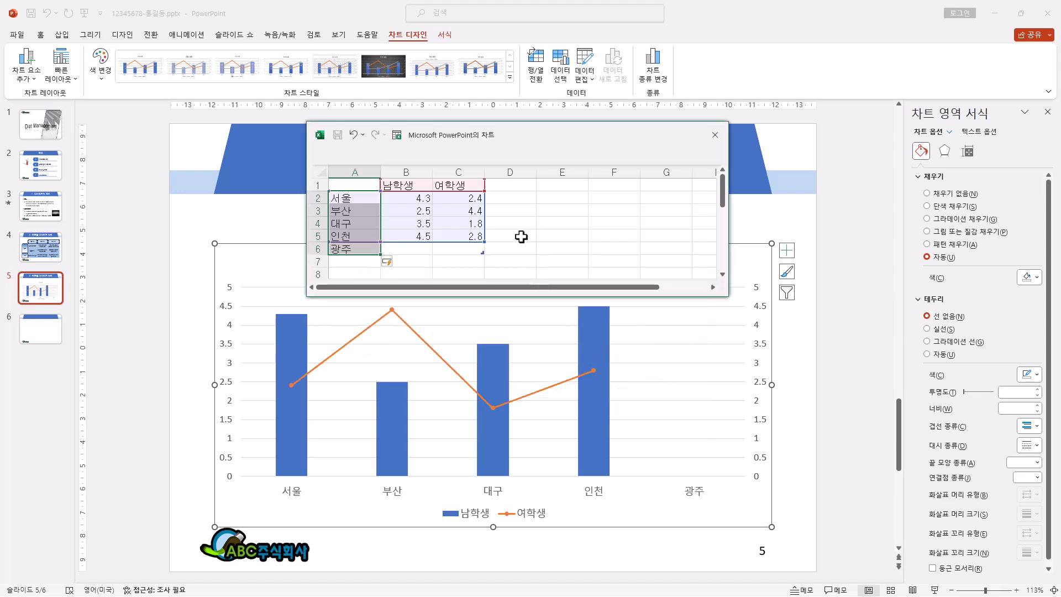
Step: Fill B2:C6 with 3,472, 1529, 1338, 1413, 1025 for 남학생 and 3613, 1362, 1146, 1386, 934 for 여학생
drag(416, 200, 454, 250)
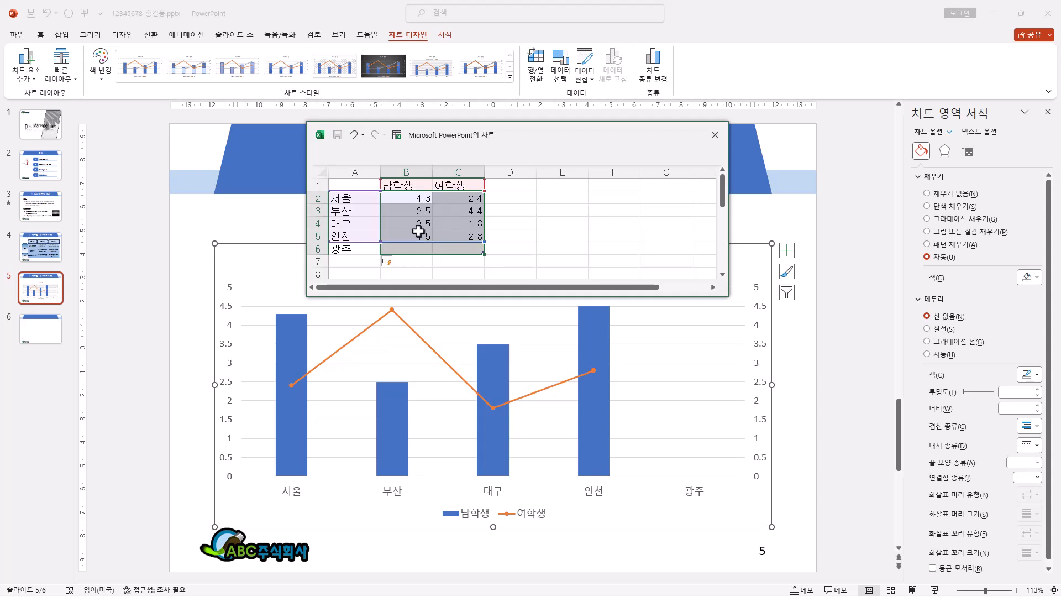
key(ctrl+v)
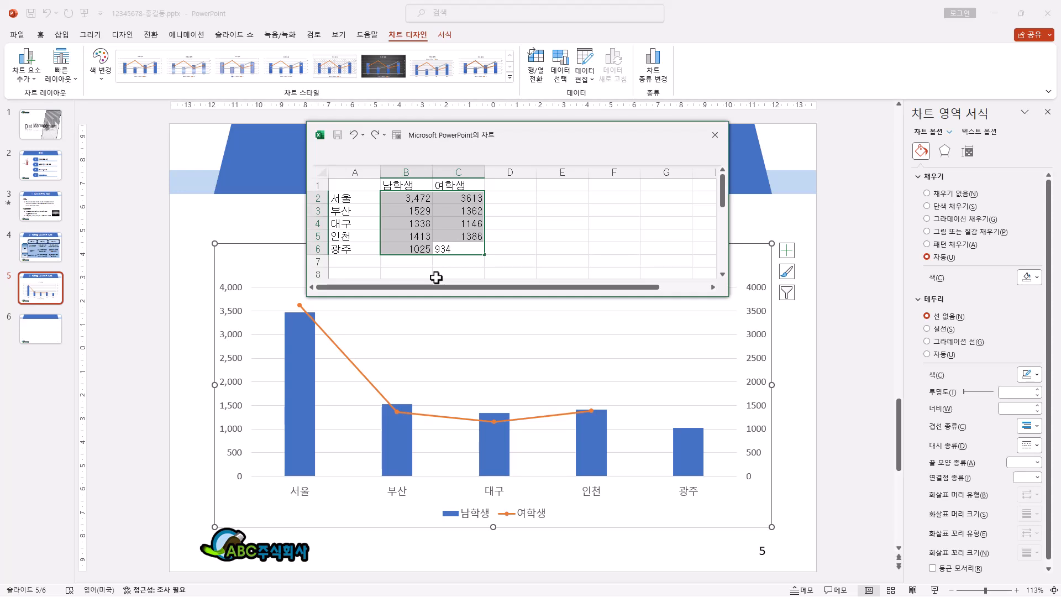
key(Return)
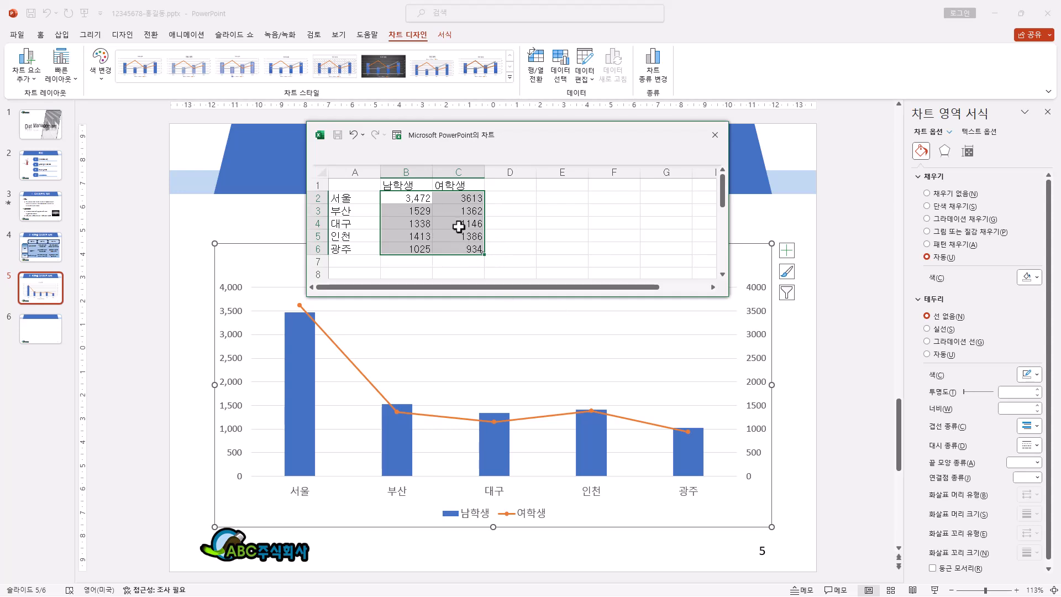
Step: Format the data values as numbers with zero decimals and a thousands separator, and close the chart's data sheet
right_click(472, 195)
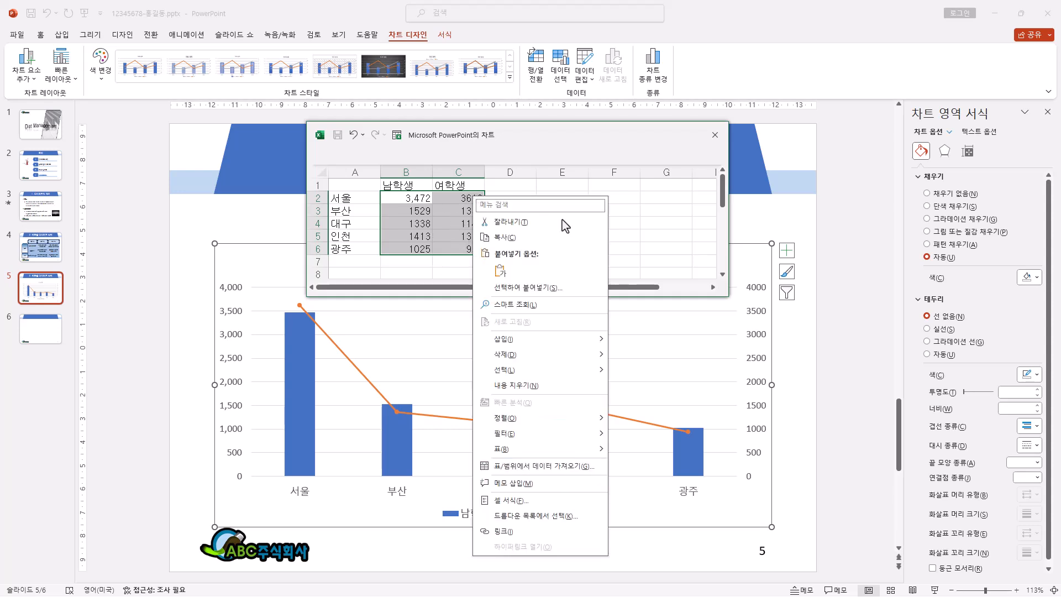
click(533, 499)
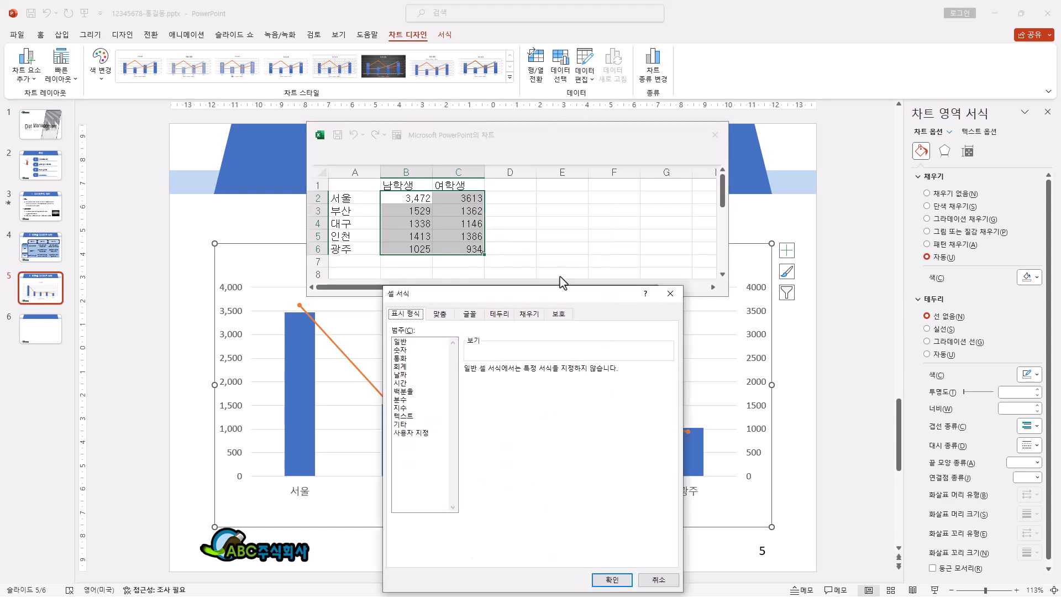
drag(745, 184, 723, 103)
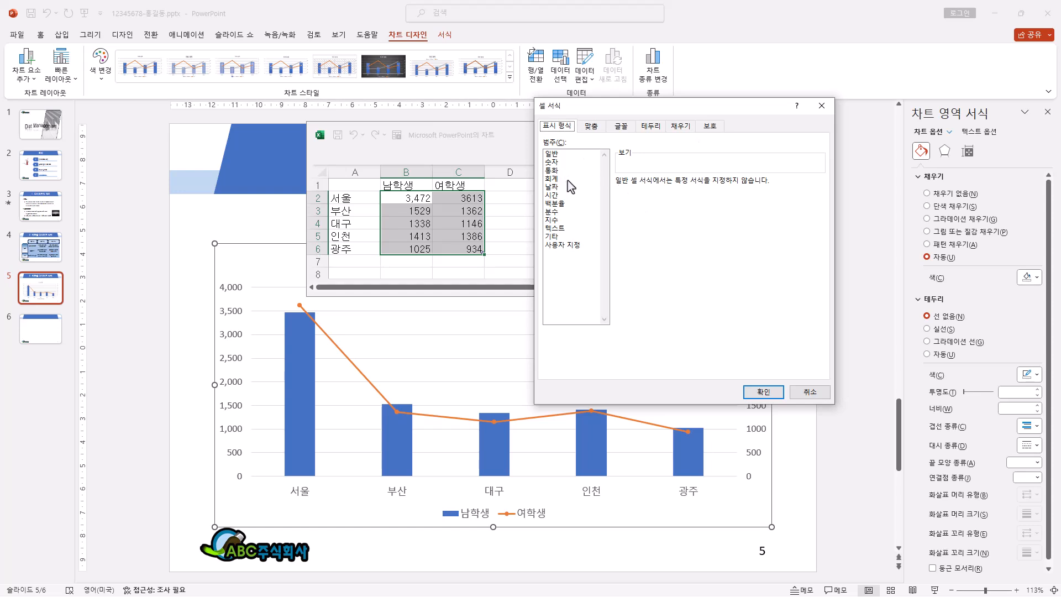
click(569, 163)
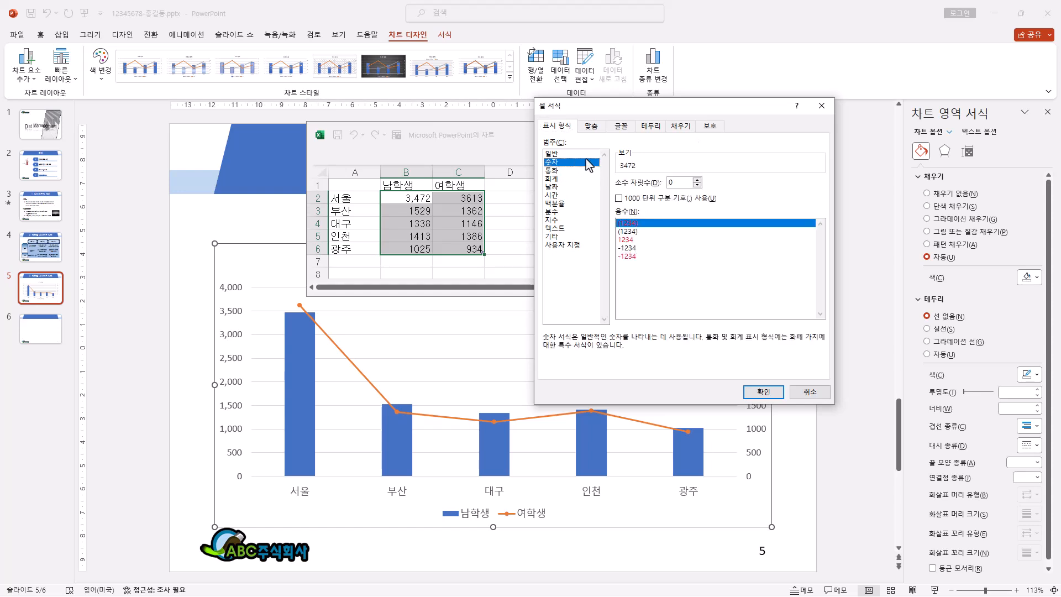
click(619, 198)
click(763, 391)
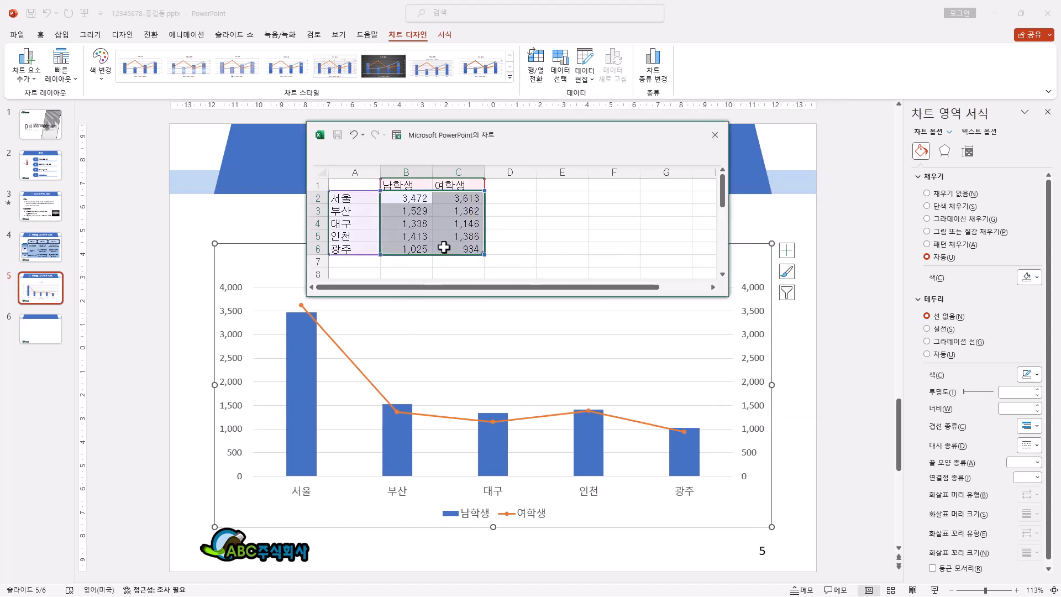
click(715, 135)
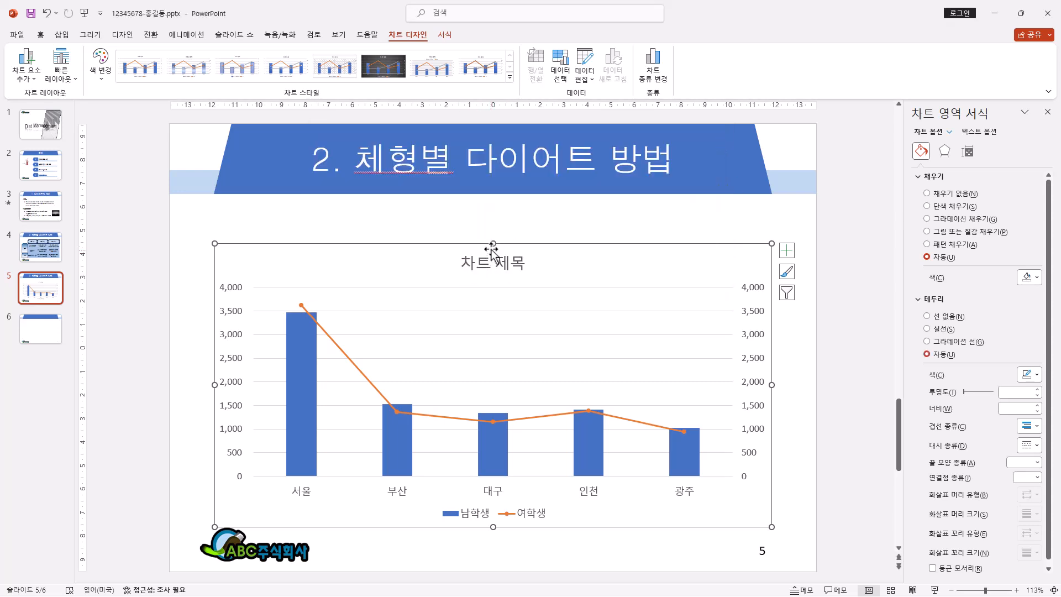
Step: Adjust the chart's upper and lower edges to a height of about 12.3 cm and set its text to 돋움, 16 pt
drag(492, 242, 493, 224)
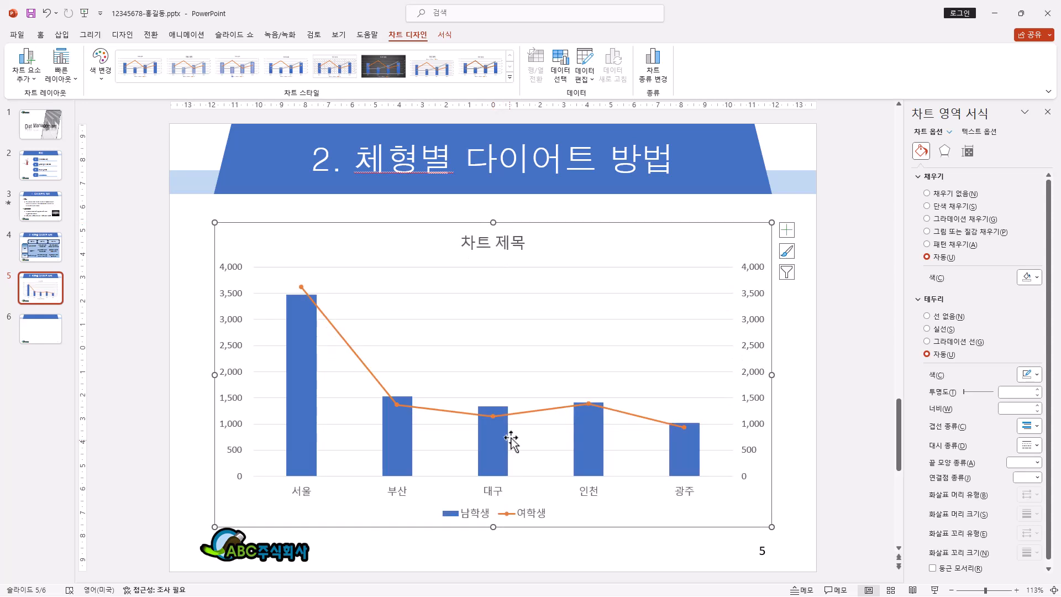
drag(493, 527, 495, 512)
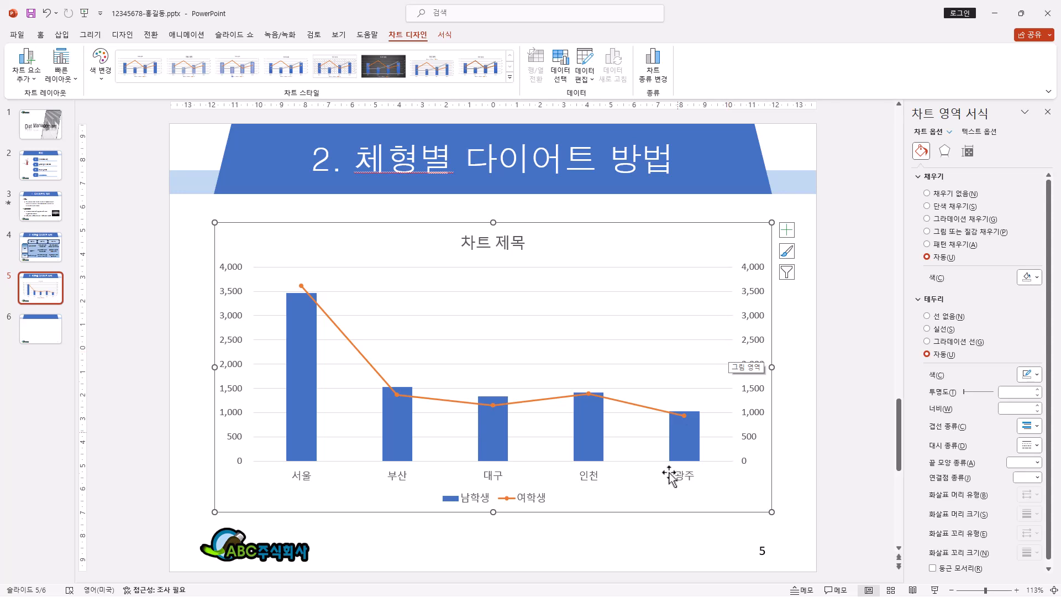
click(44, 35)
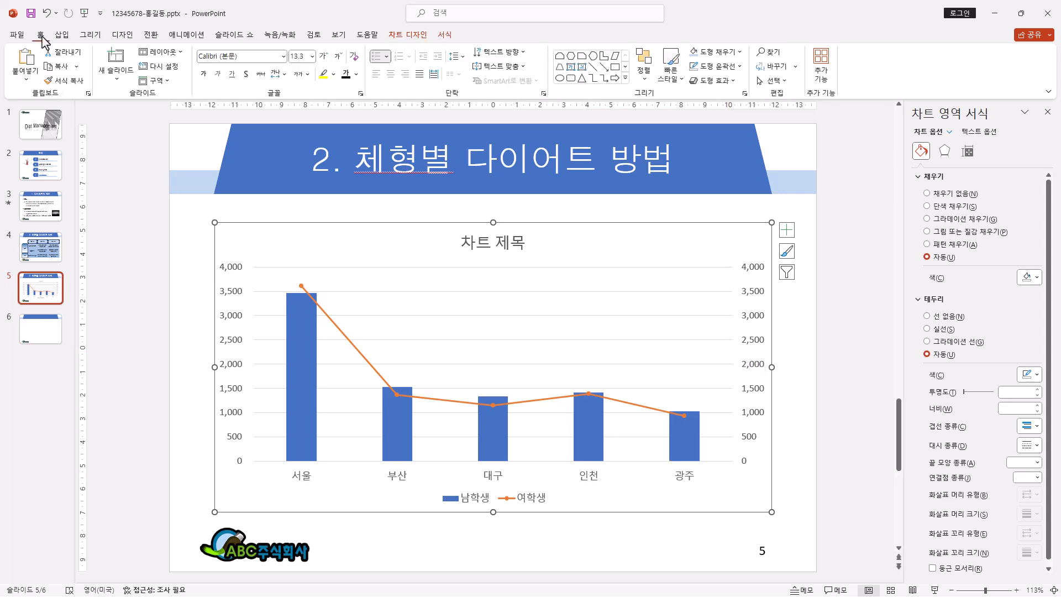
click(283, 56)
click(257, 166)
click(324, 55)
click(324, 56)
click(324, 55)
click(336, 56)
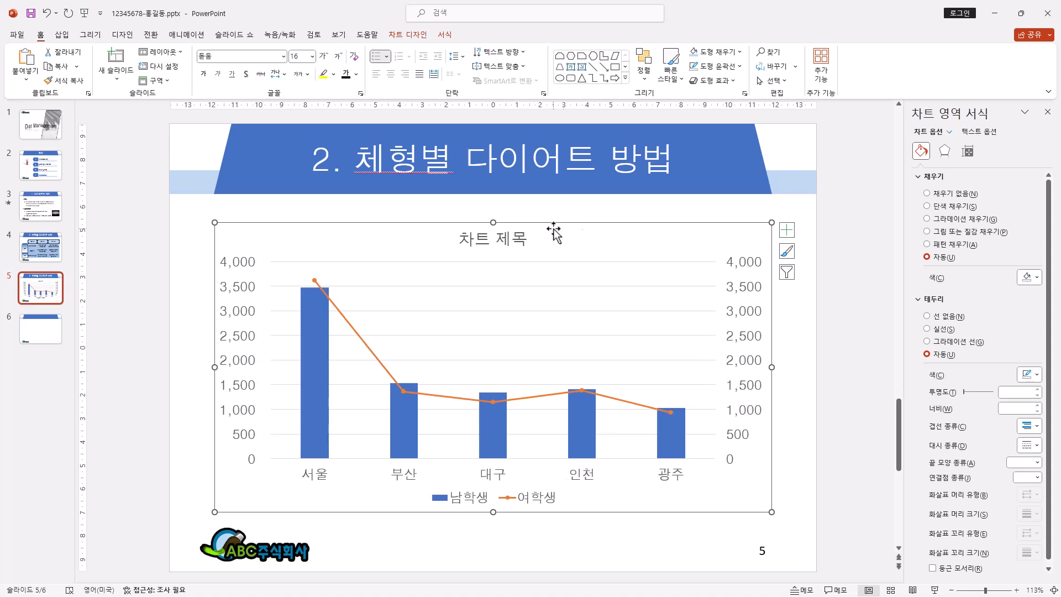
Step: Give the chart area a solid black outline and a yellow fill
click(474, 213)
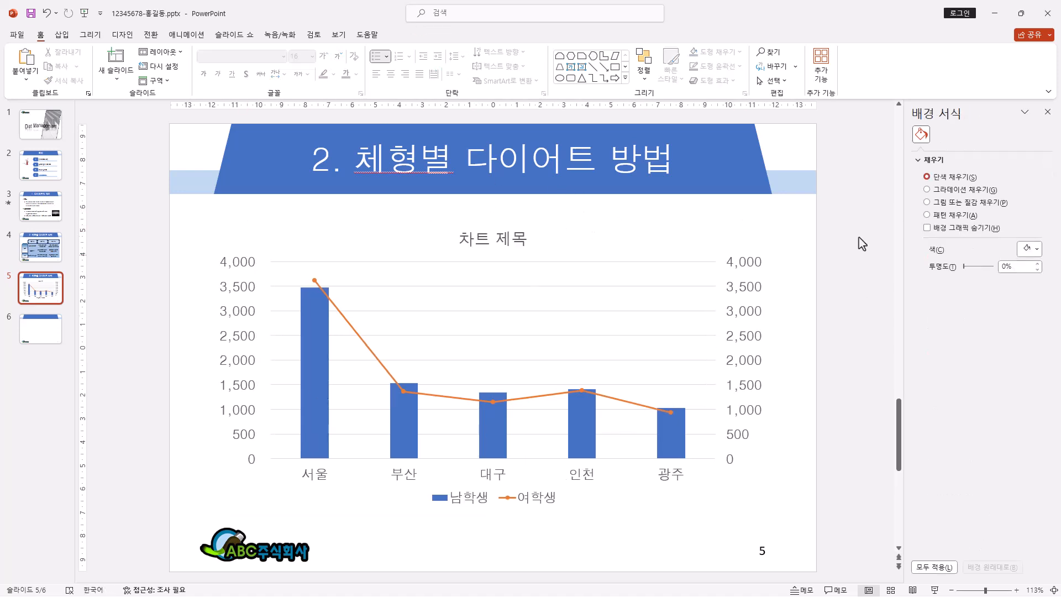
click(629, 239)
click(446, 36)
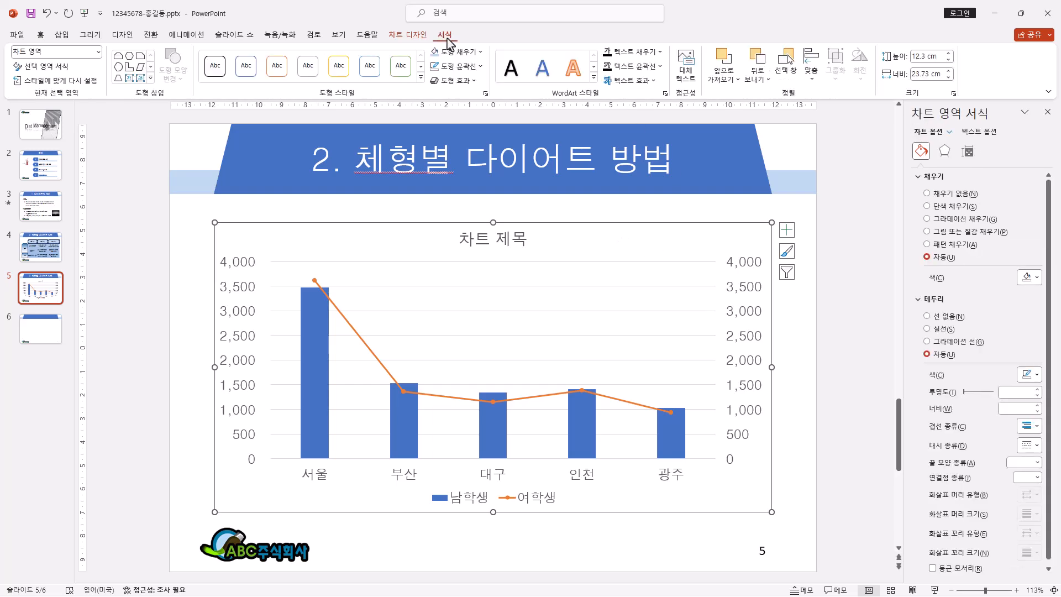
click(479, 67)
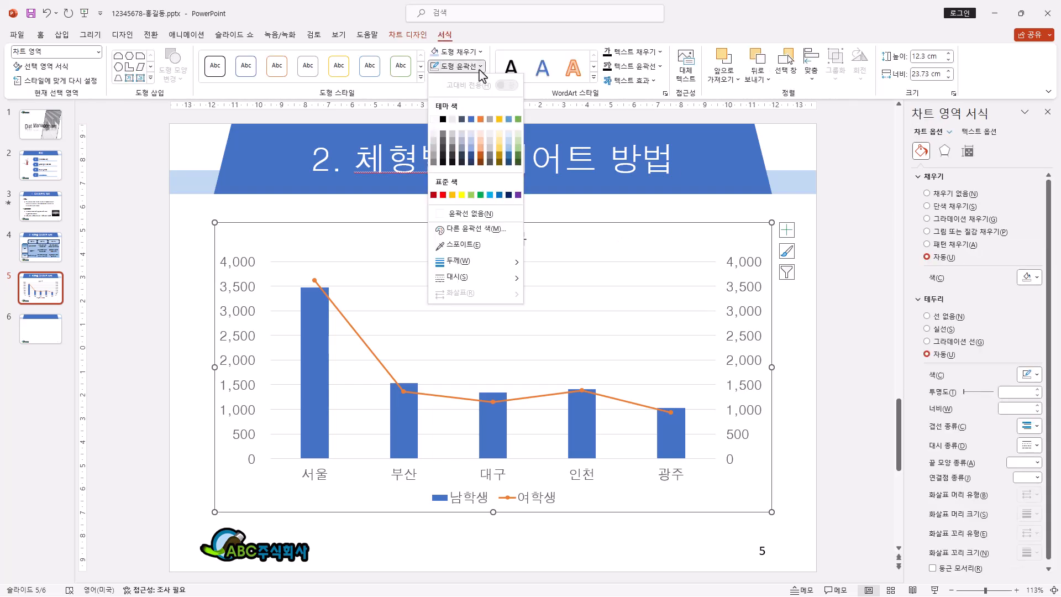
click(443, 119)
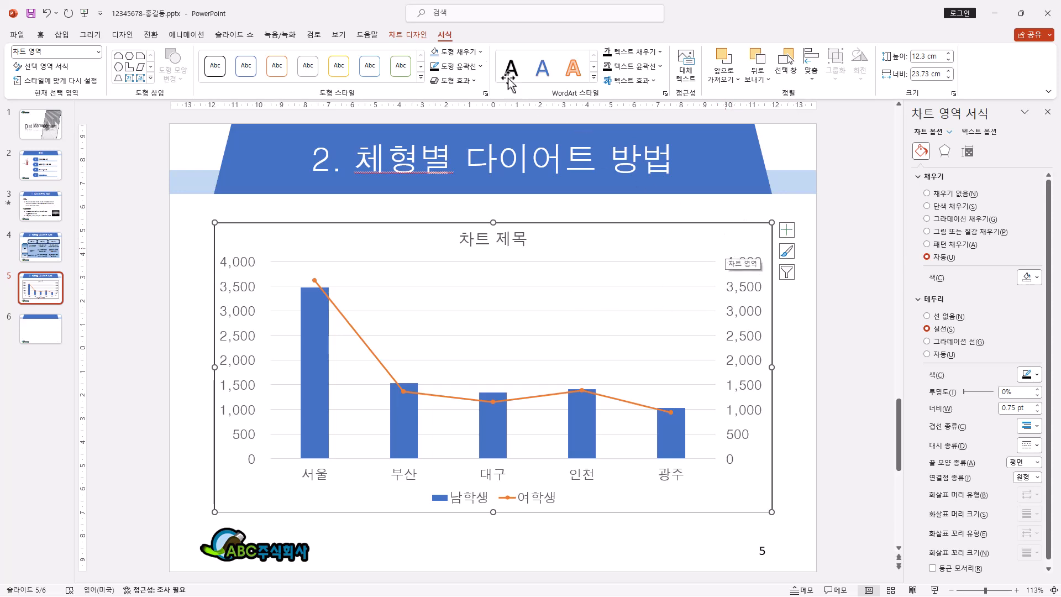
click(480, 51)
click(465, 178)
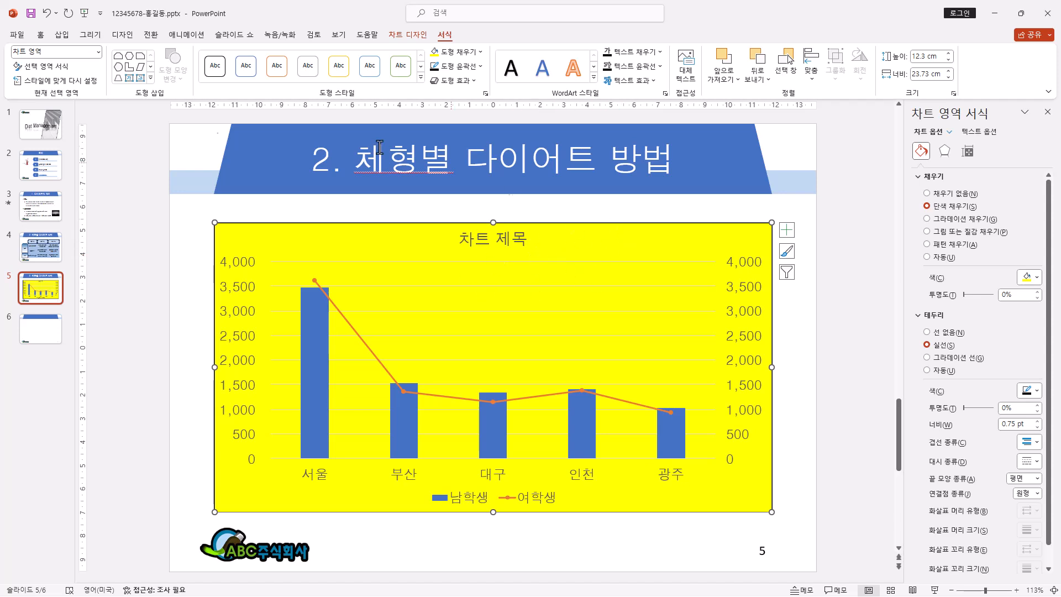
Step: Set the font colour of all the chart's text to black
click(40, 34)
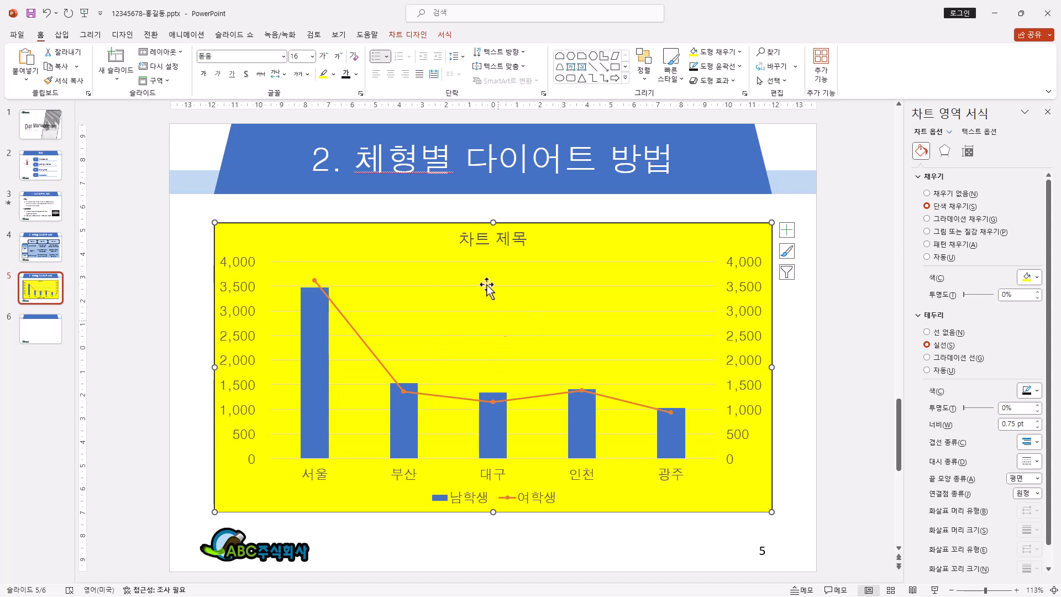
click(357, 75)
click(357, 75)
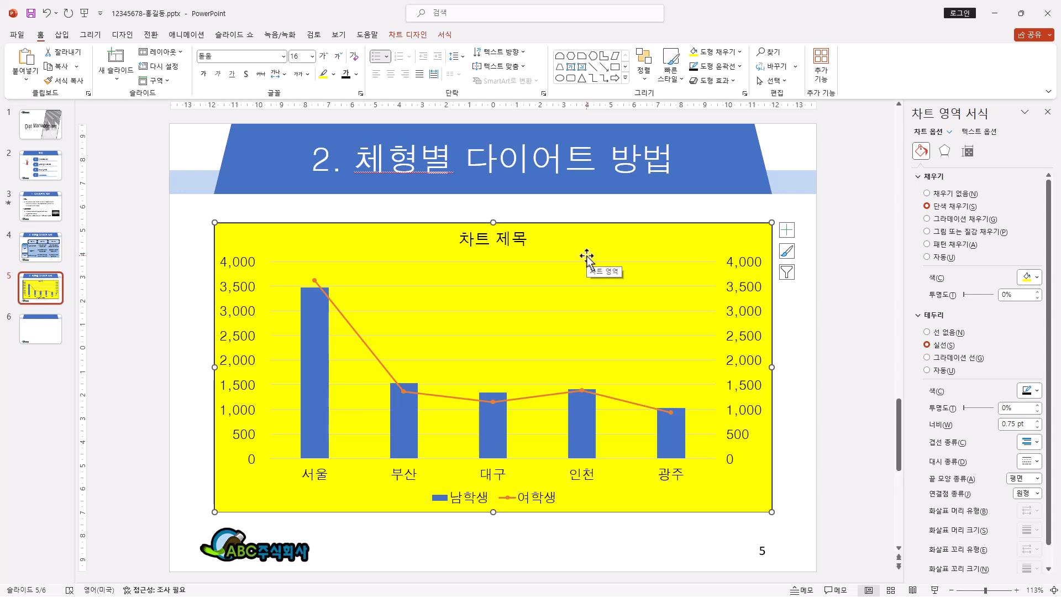
Step: Replace the placeholder chart title with "지역별 청소년 비만율"
click(477, 239)
drag(459, 239, 541, 236)
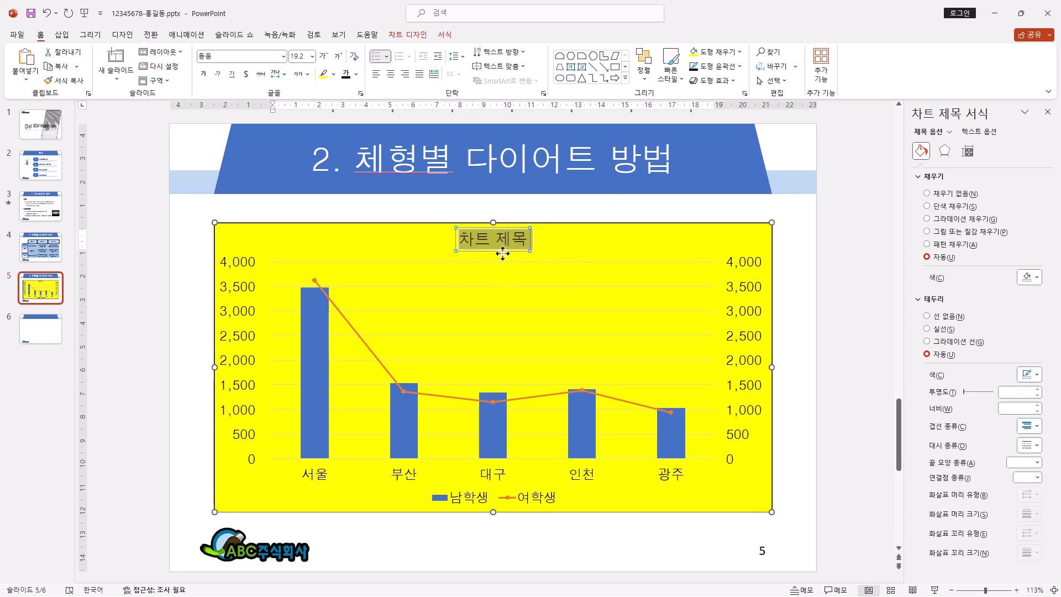
text(지역별 청소년 비만율)
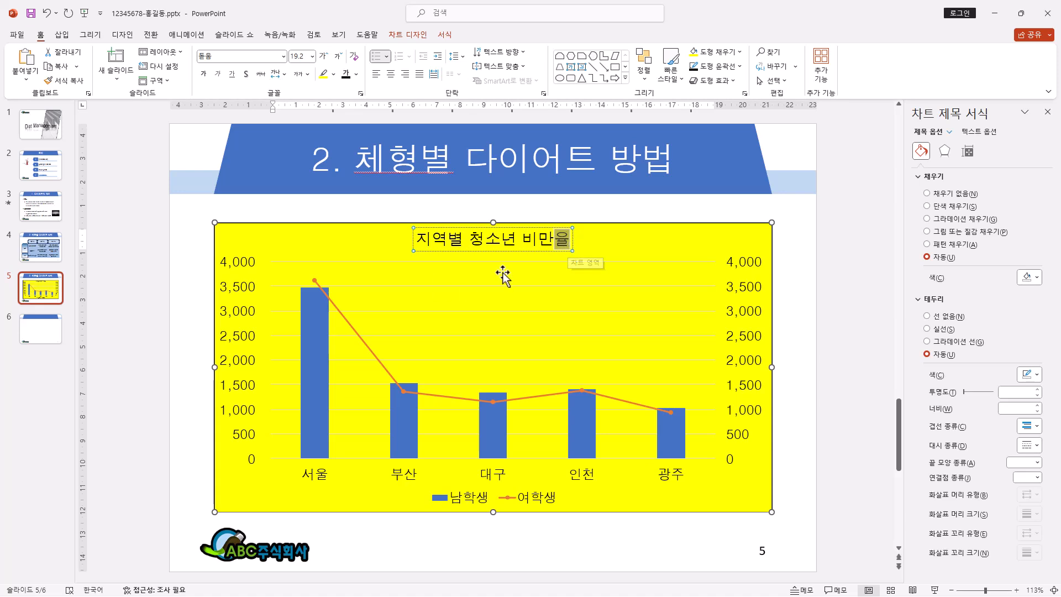
Step: Format the chart title's text in 궁서, 24 pt, bold
click(532, 251)
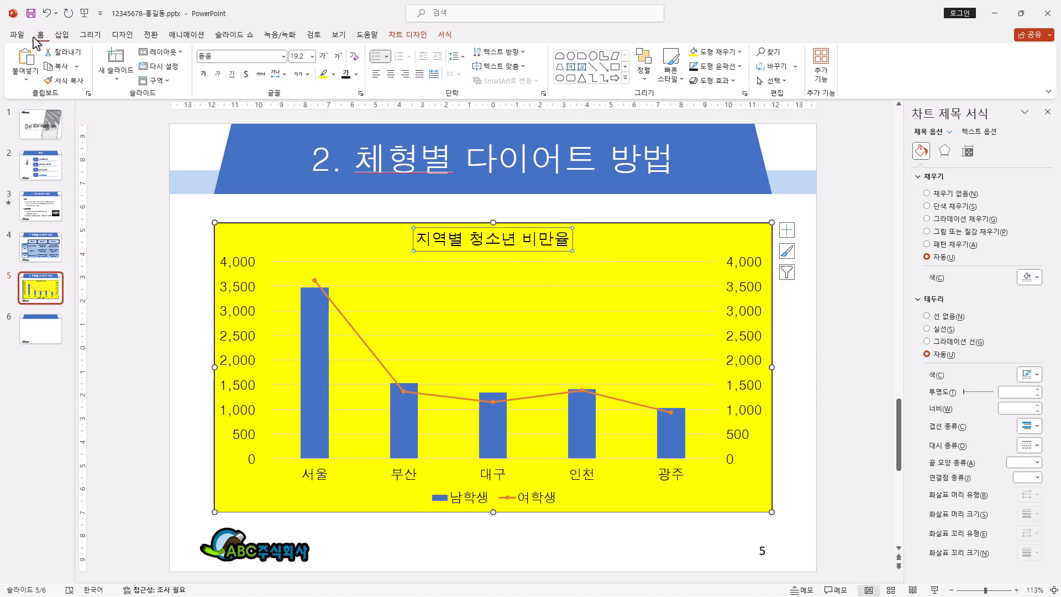
click(284, 57)
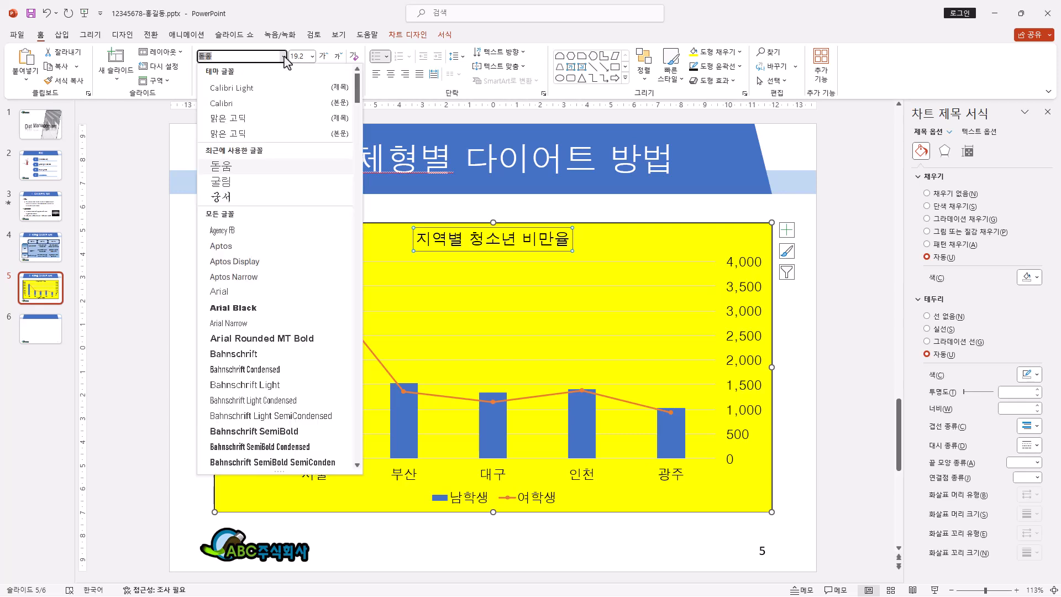
click(238, 200)
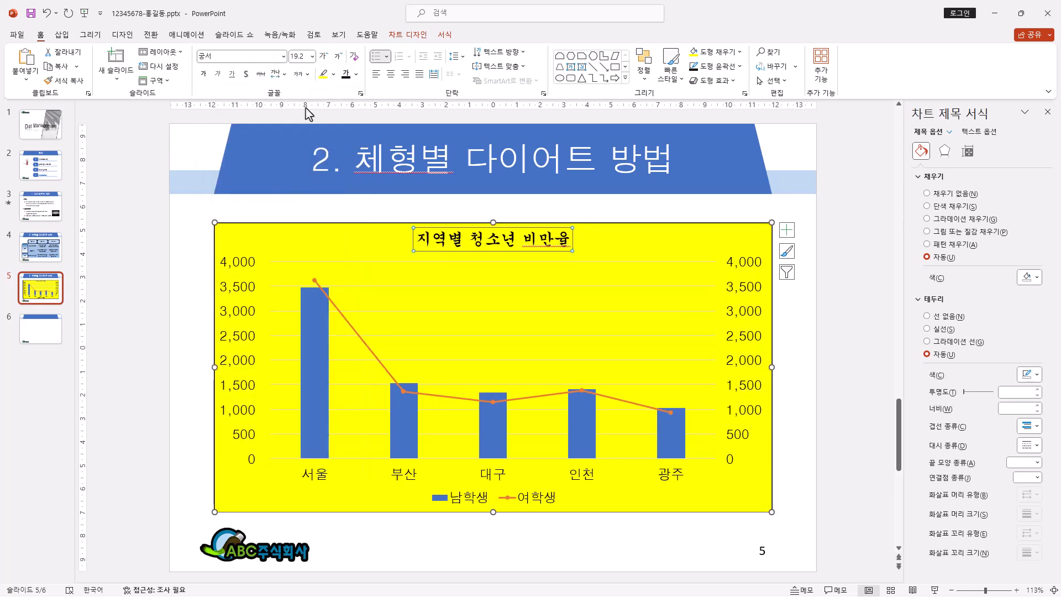
click(325, 56)
click(325, 56)
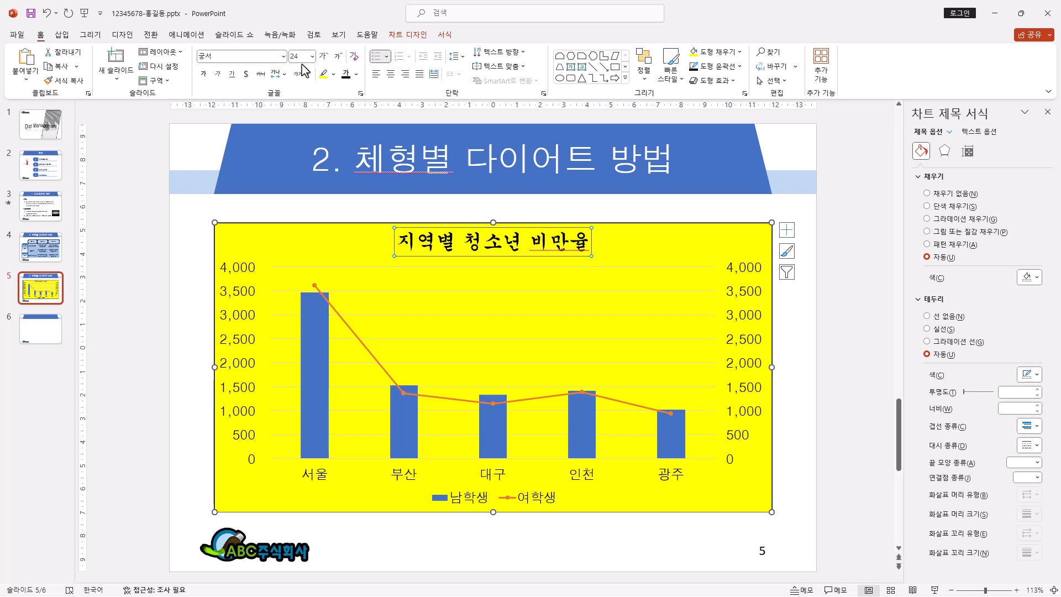
click(209, 73)
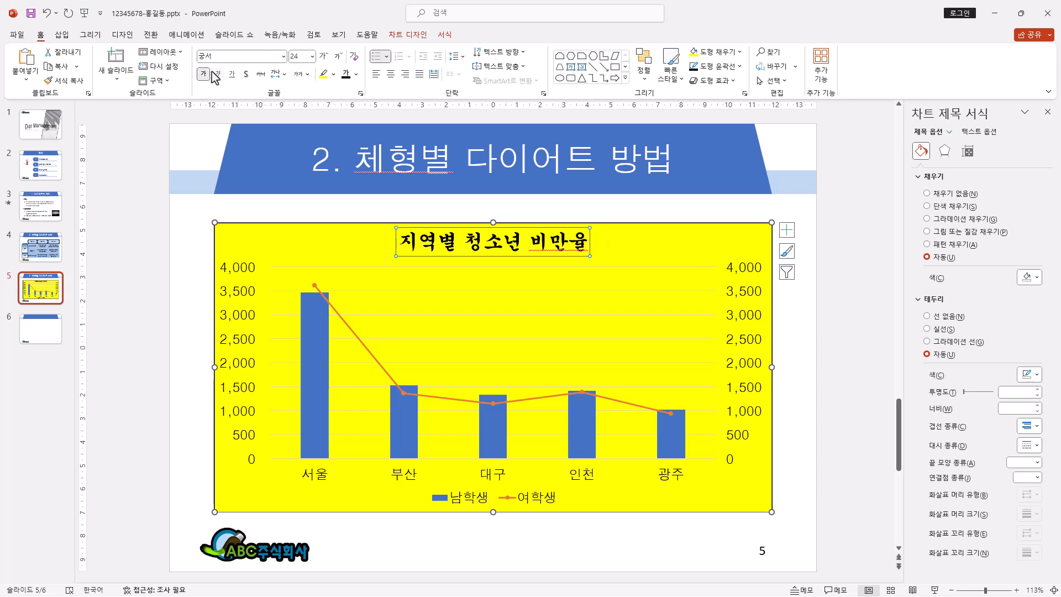
Step: Give the chart title box a white fill and a black outline
click(445, 35)
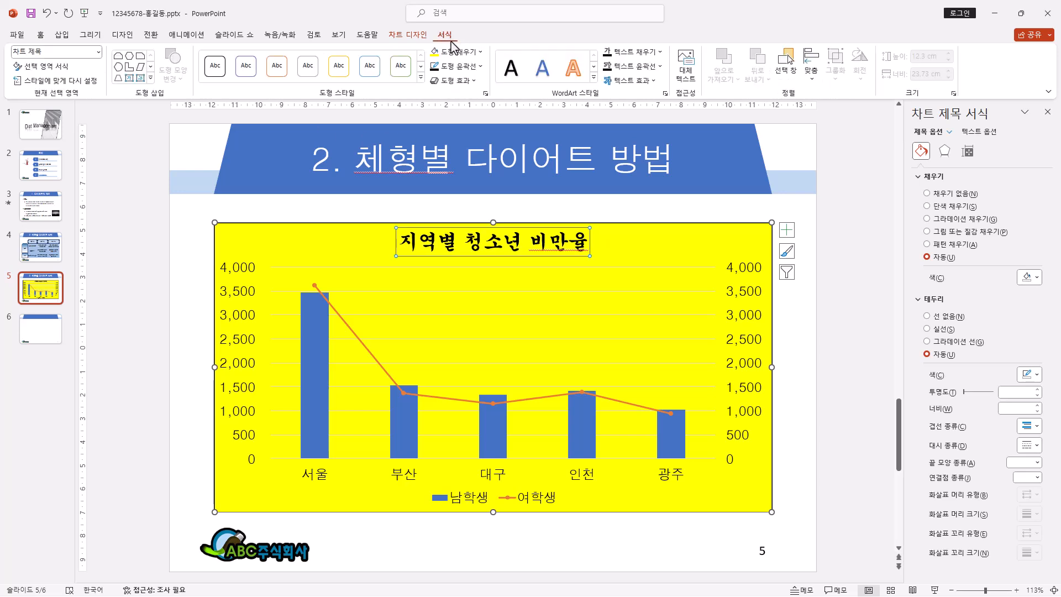
click(472, 56)
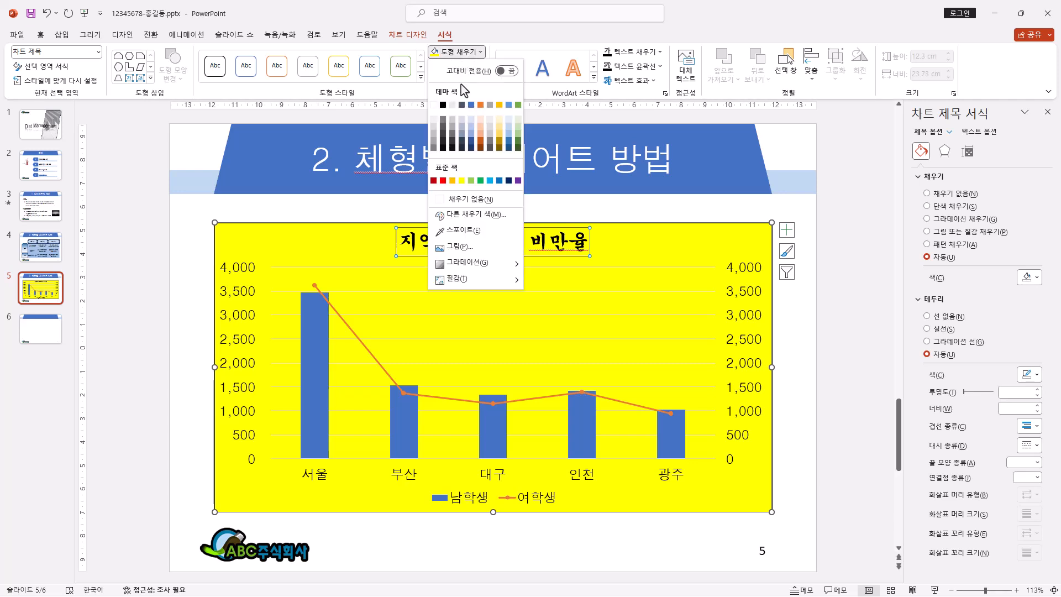
click(452, 105)
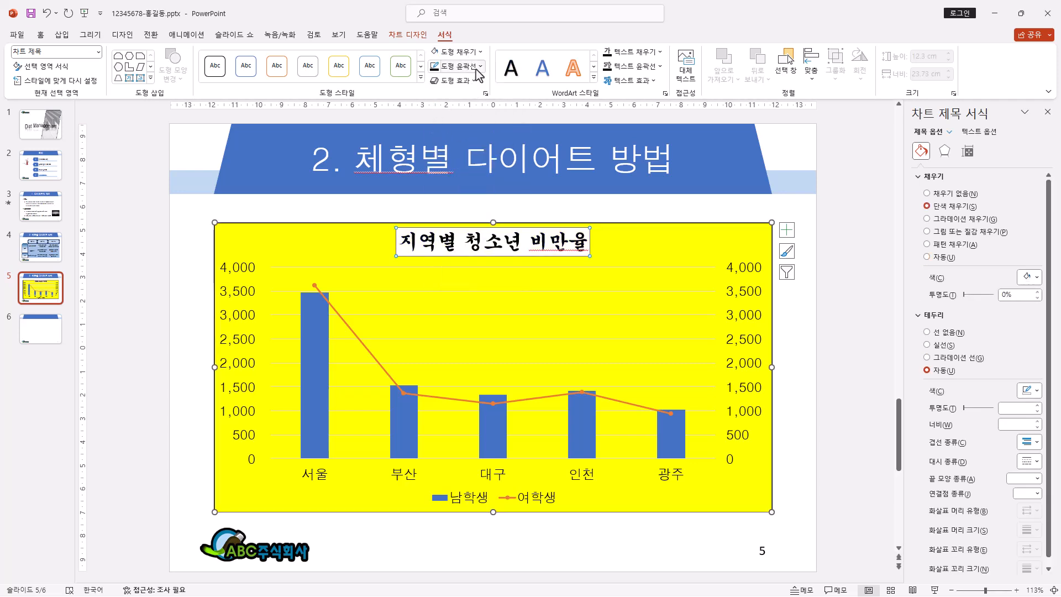
click(476, 69)
click(442, 135)
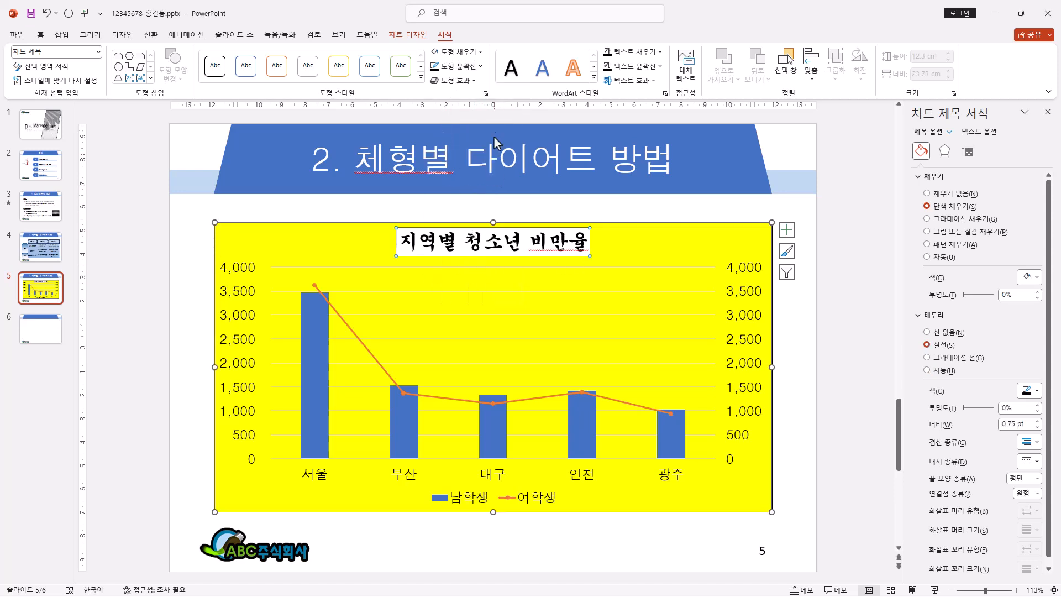
Step: Apply the outer shadow 오프셋: 아래쪽 to the chart title box
click(467, 80)
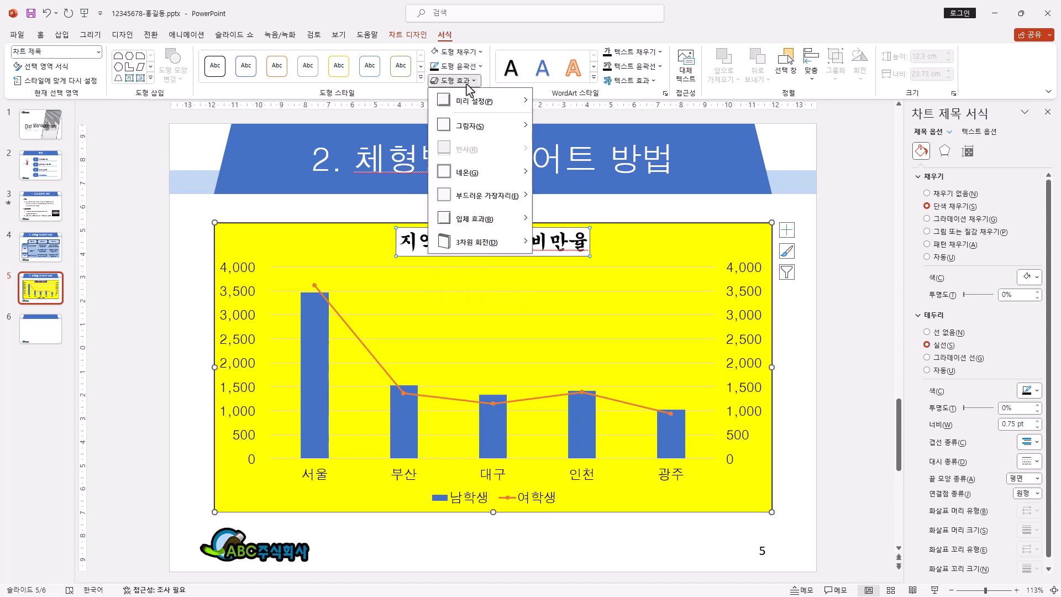
mouse_move(470, 132)
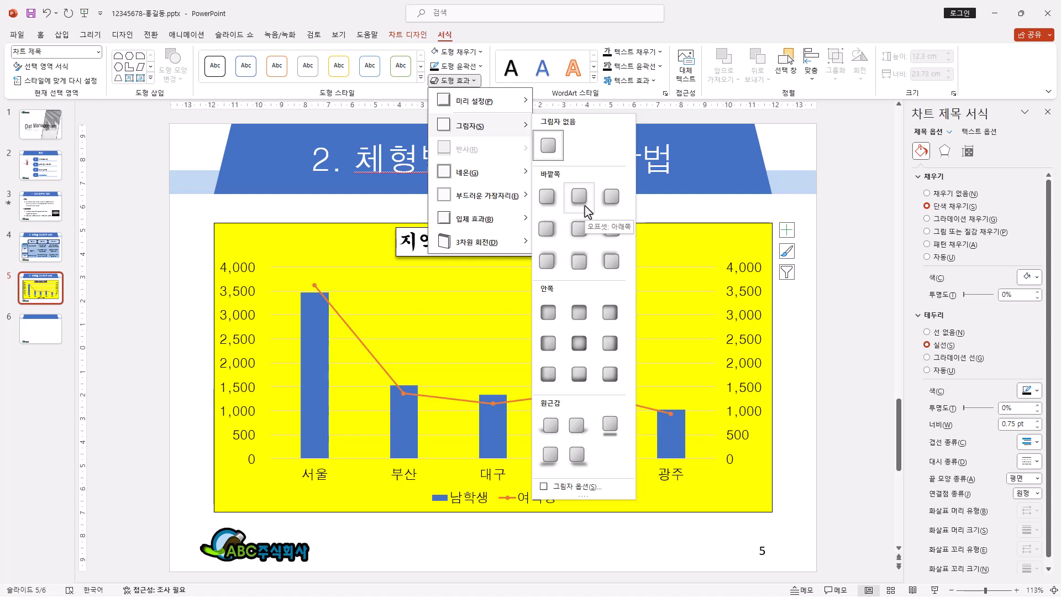
click(585, 205)
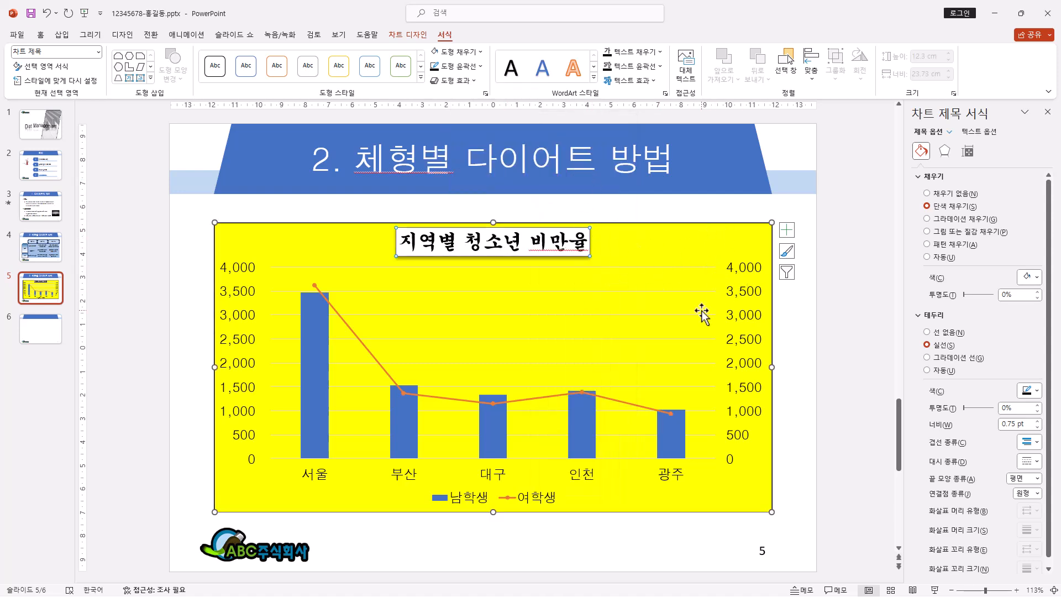
Step: Fill the chart's plot area with white
click(582, 332)
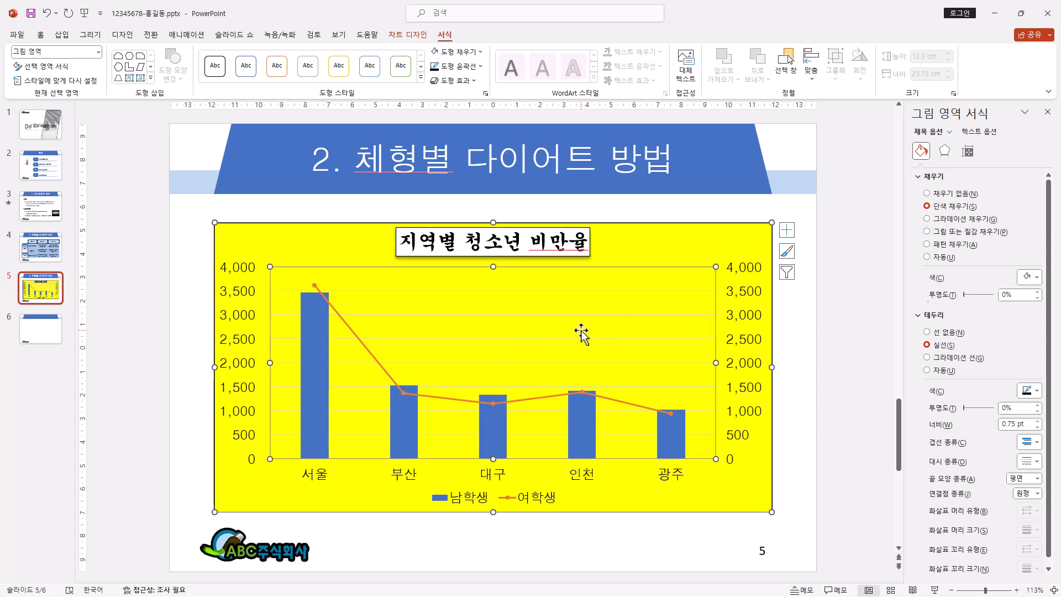
click(481, 51)
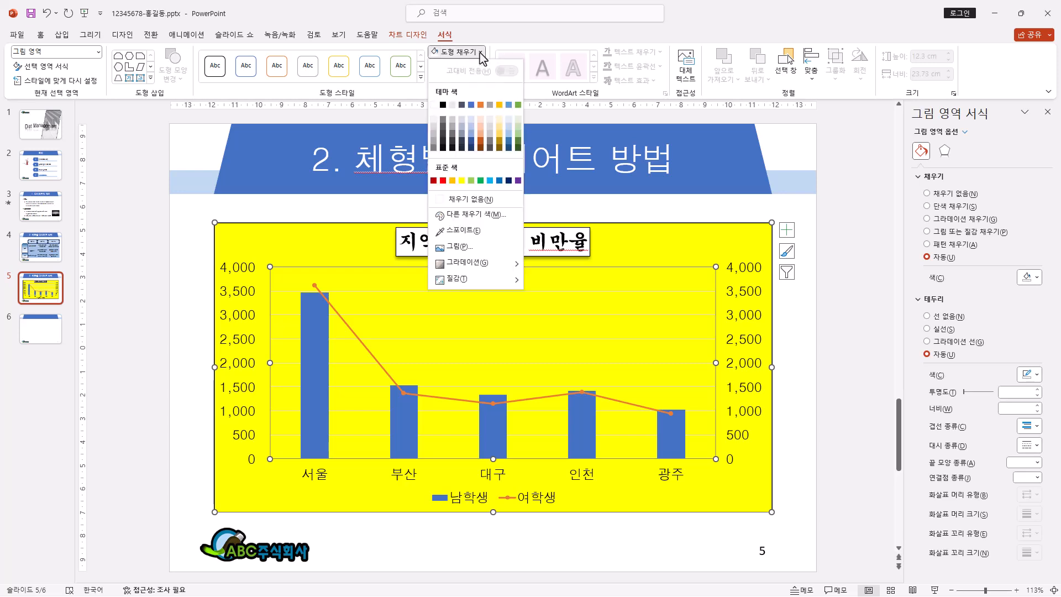
click(433, 105)
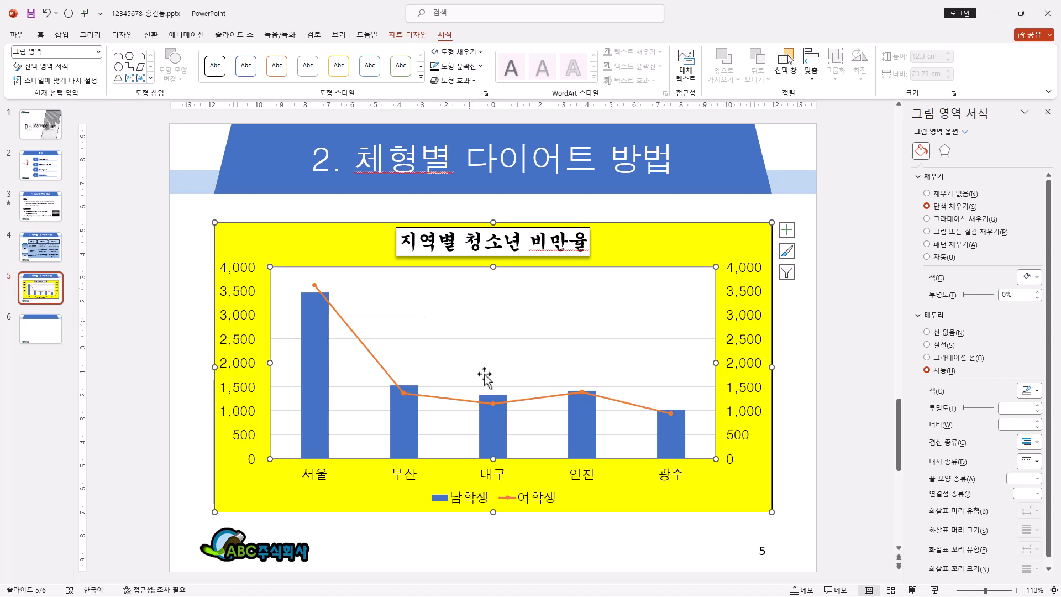
Step: Open the list of chart elements for the combo chart
click(786, 238)
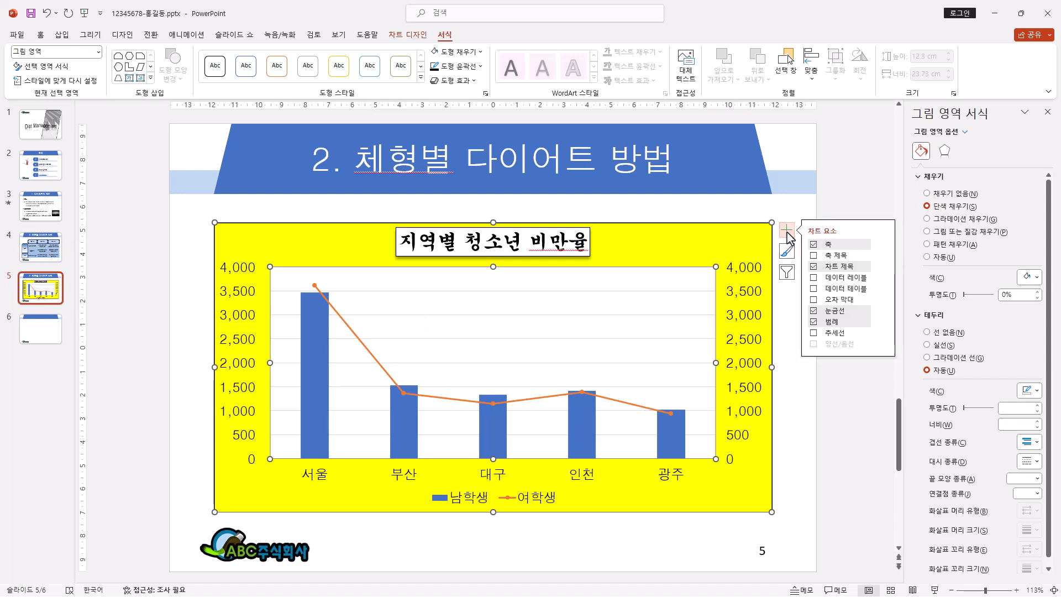
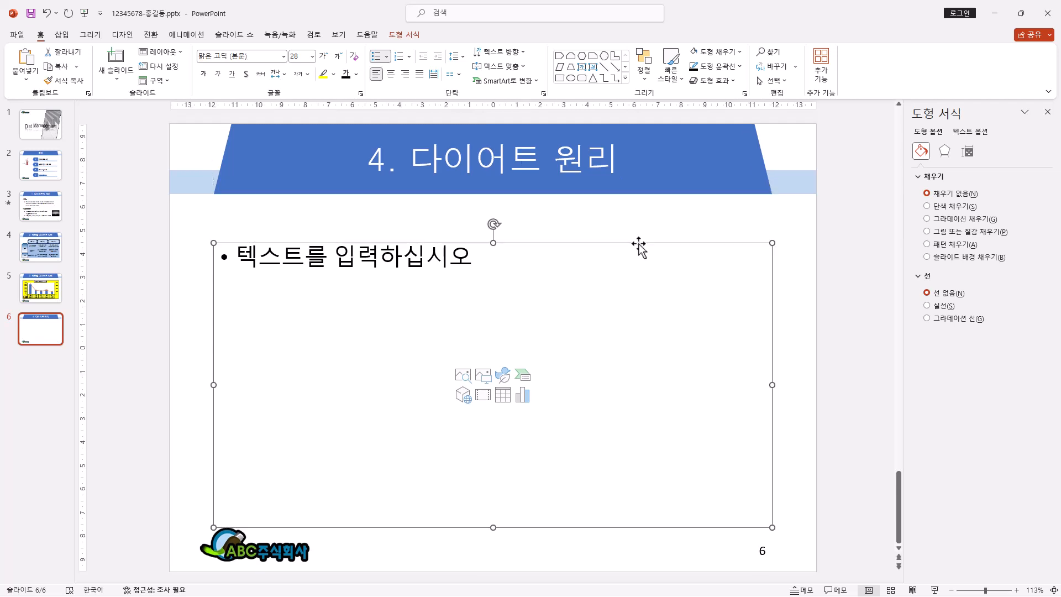
Step: Delete slide 6's empty content placeholder and draw a diagonally snipped rectangle about 12.9 cm high and 11.9 cm wide on the slide's right half
key(Delete)
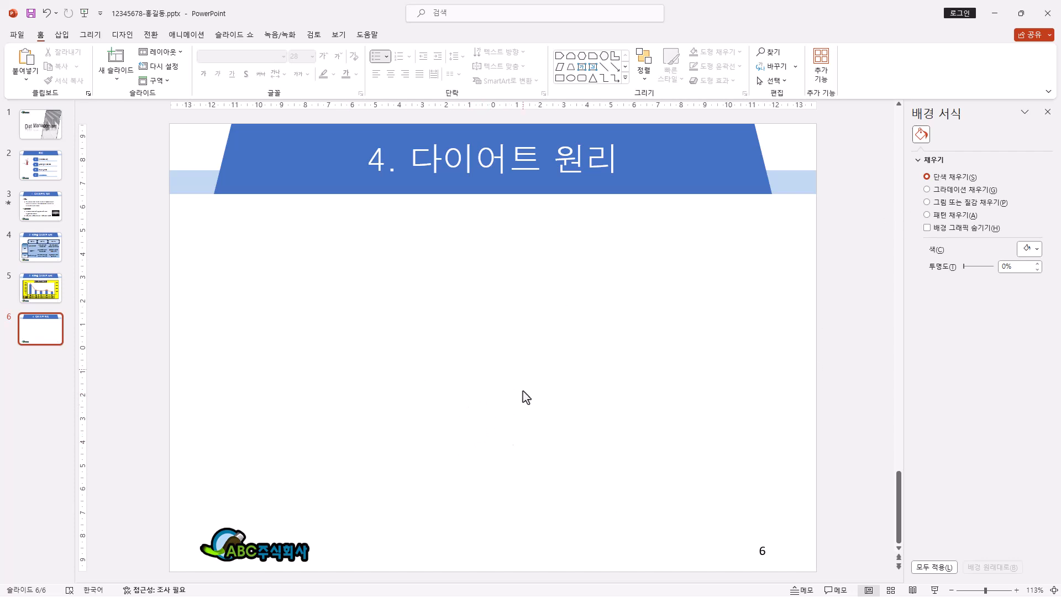
click(626, 79)
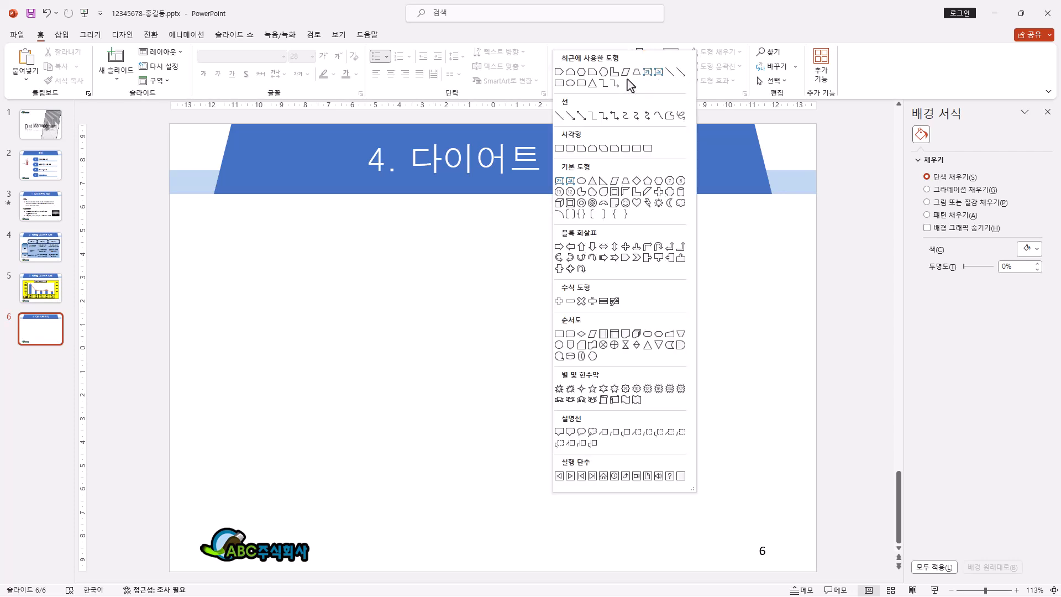
click(603, 148)
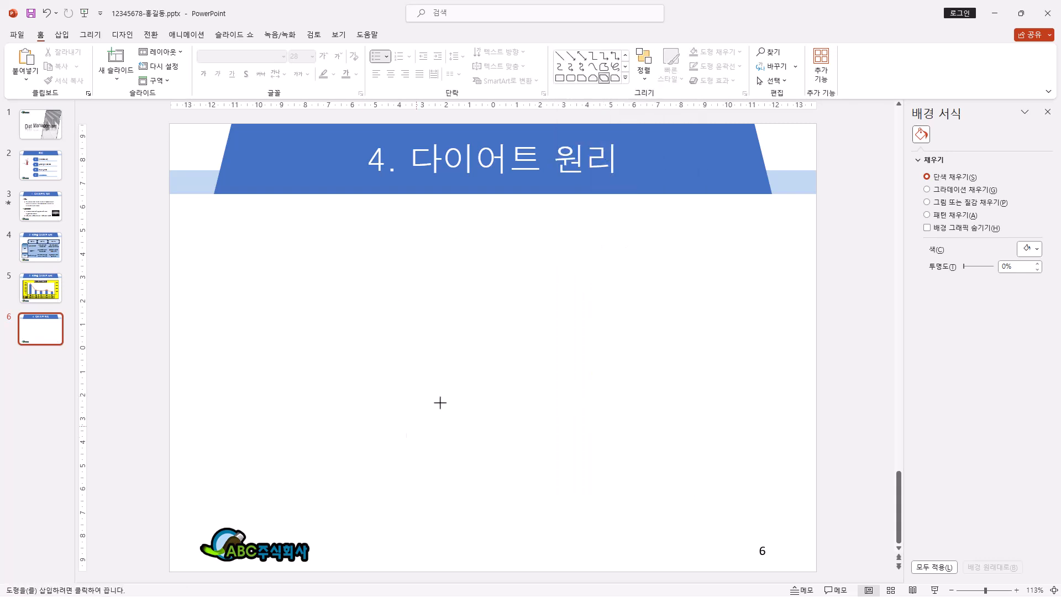
drag(506, 219, 745, 517)
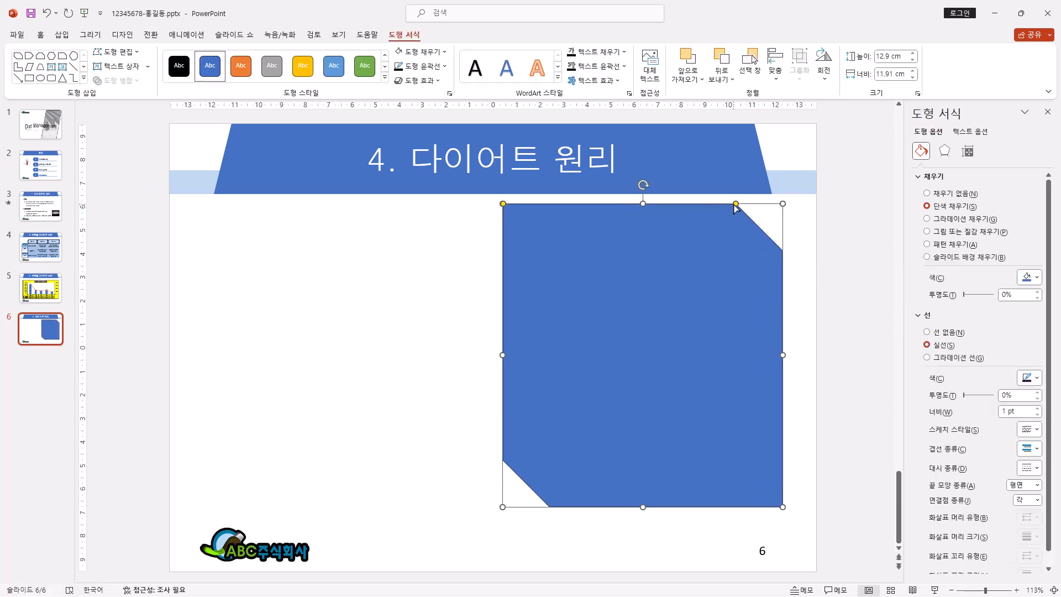
Step: Reduce the snipped corners of the large rectangle and fill it with a light blue theme color
drag(736, 204, 758, 204)
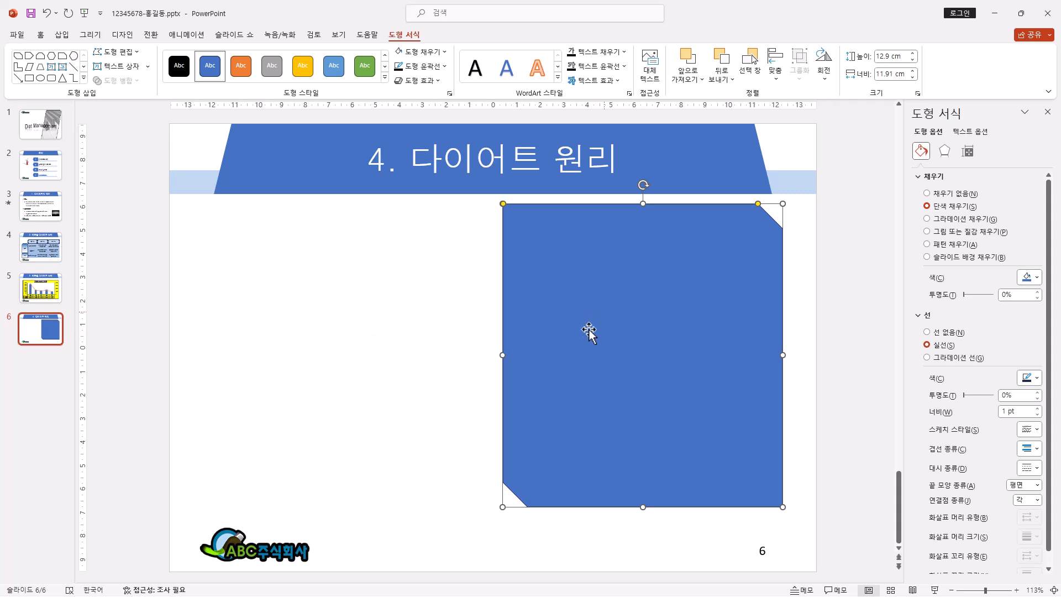
click(425, 52)
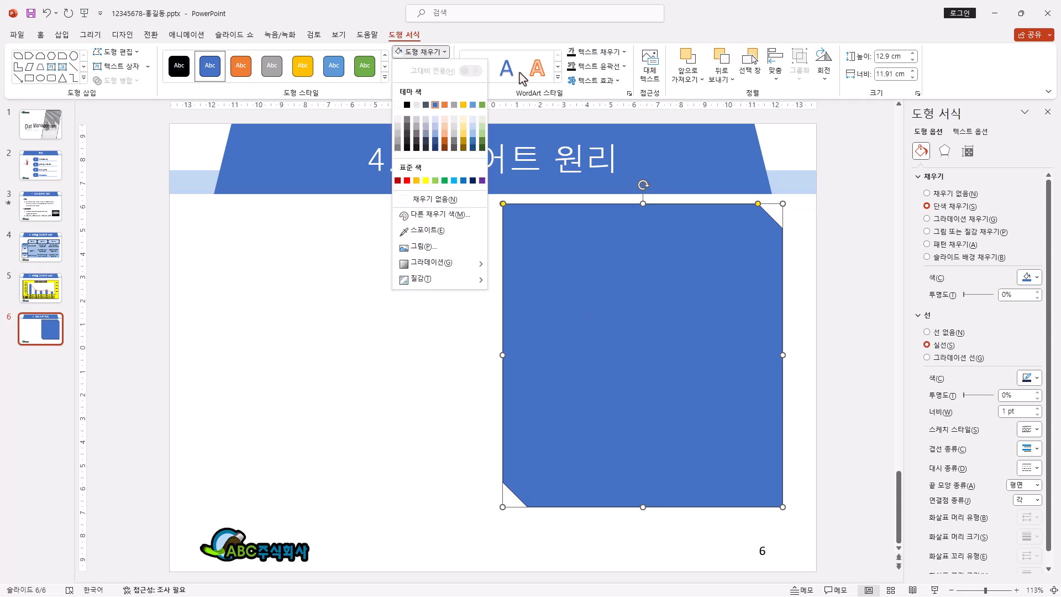
click(472, 134)
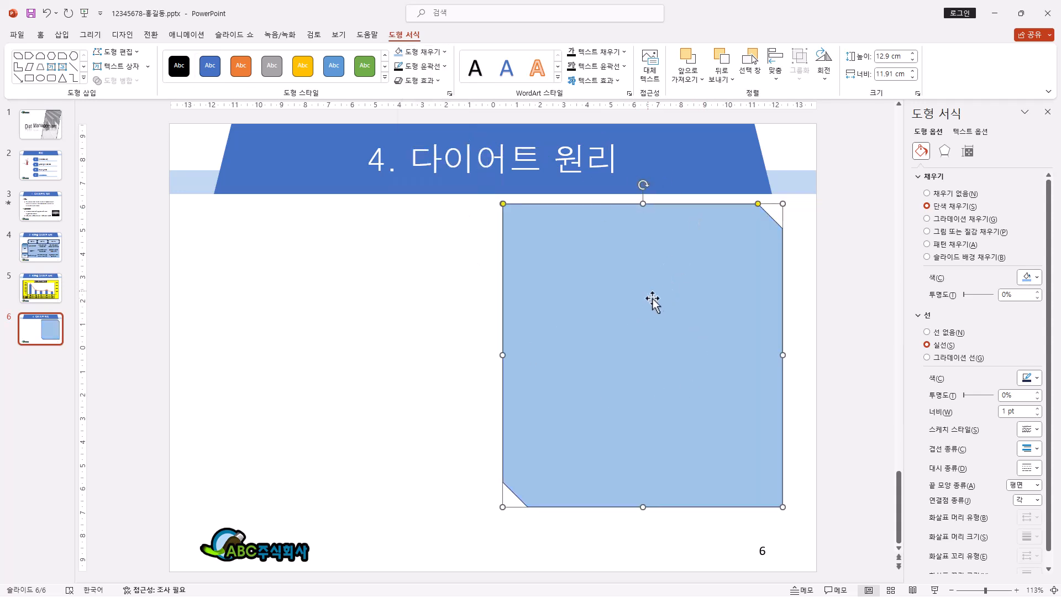
Step: Duplicate the light blue snipped rectangle onto the slide's left half and flip the copy horizontally
drag(635, 290, 347, 302)
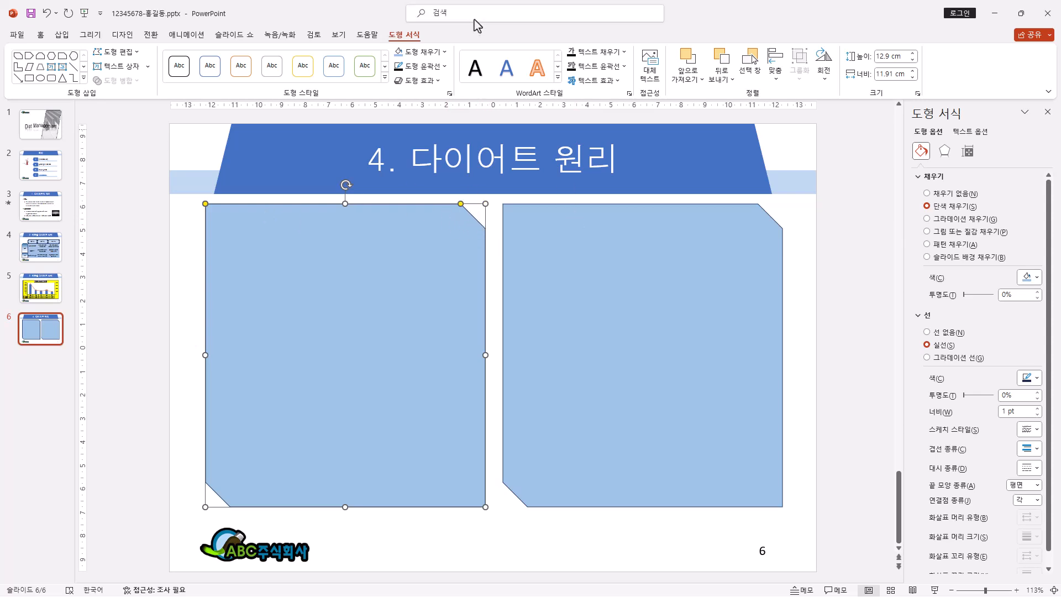
click(829, 80)
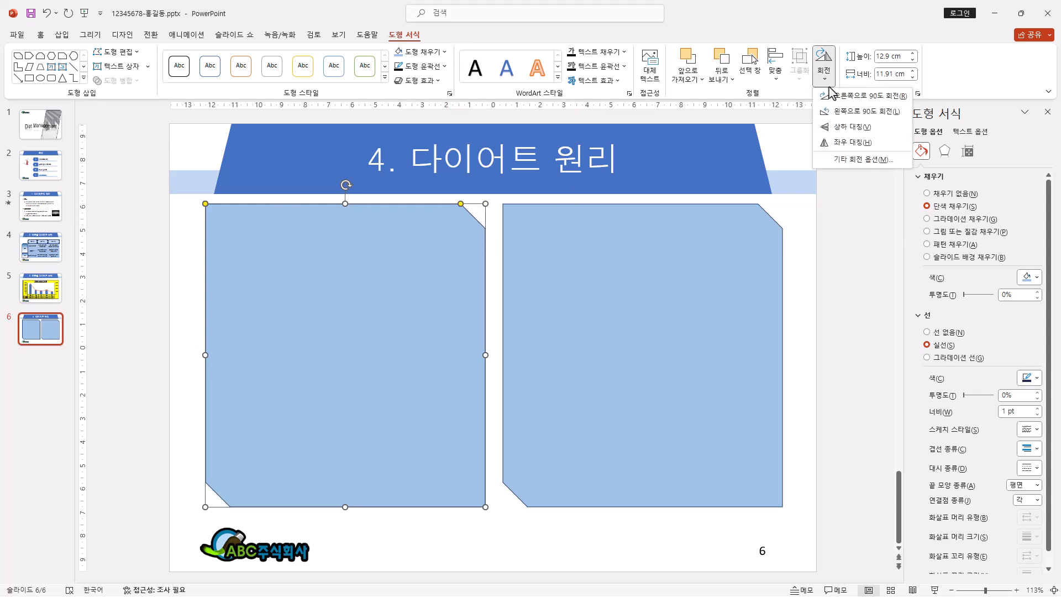
click(844, 145)
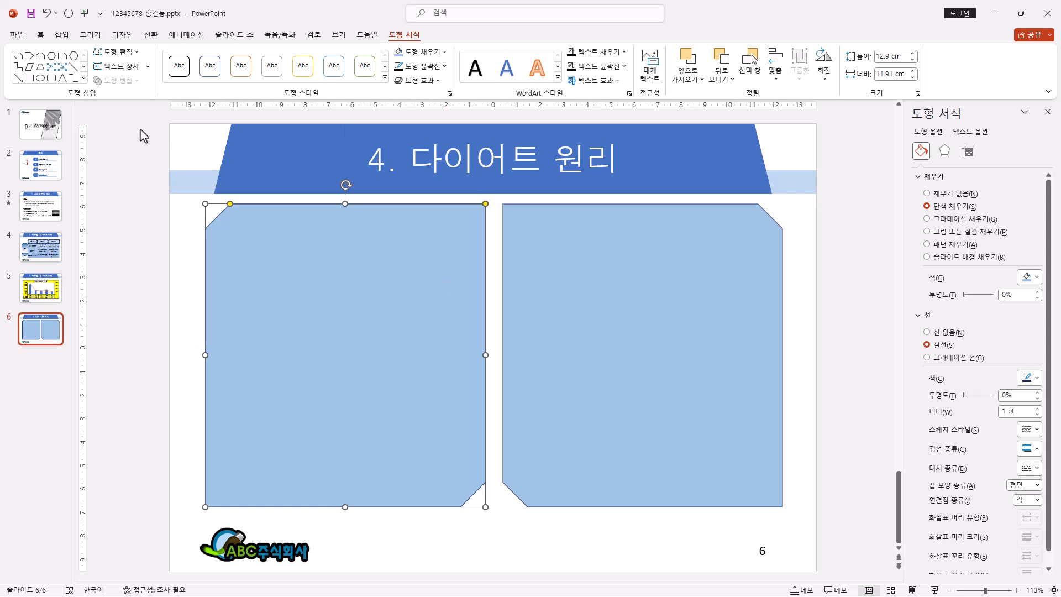
Step: Draw a flowchart display shape about 1.7 cm high and 4.7 cm wide in the left panel's upper-left corner and label it 저염식
click(84, 78)
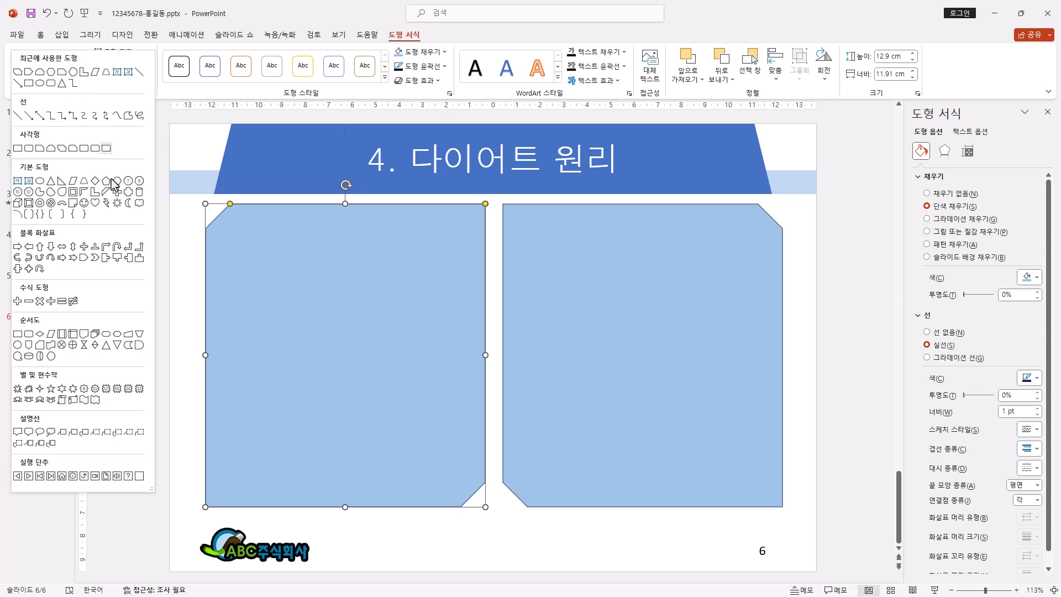
click(52, 356)
mouse_move(232, 224)
mouse_down()
mouse_move(346, 267)
mouse_move(292, 253)
mouse_up()
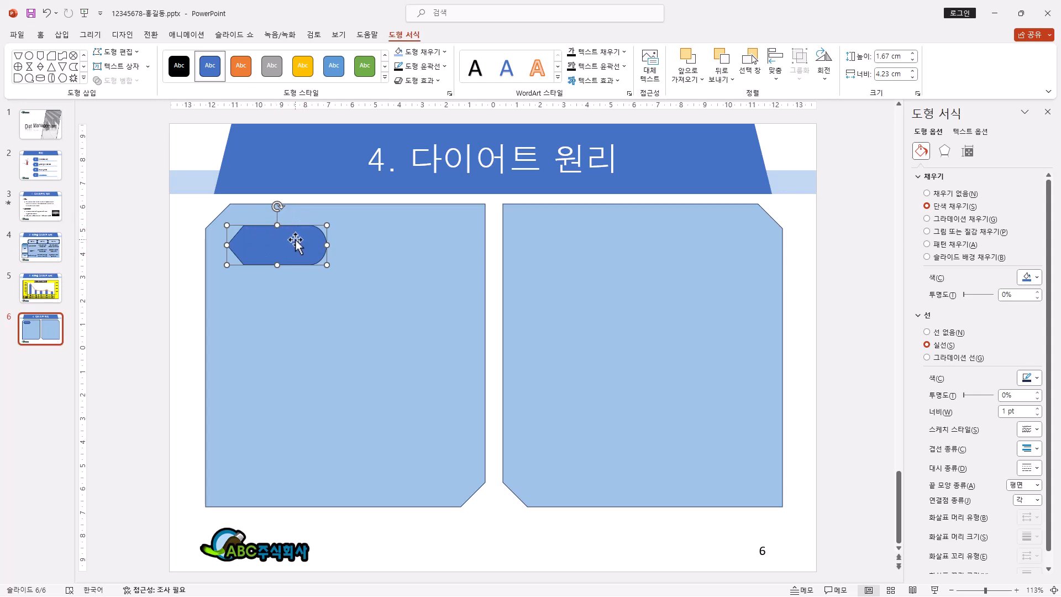
click(83, 78)
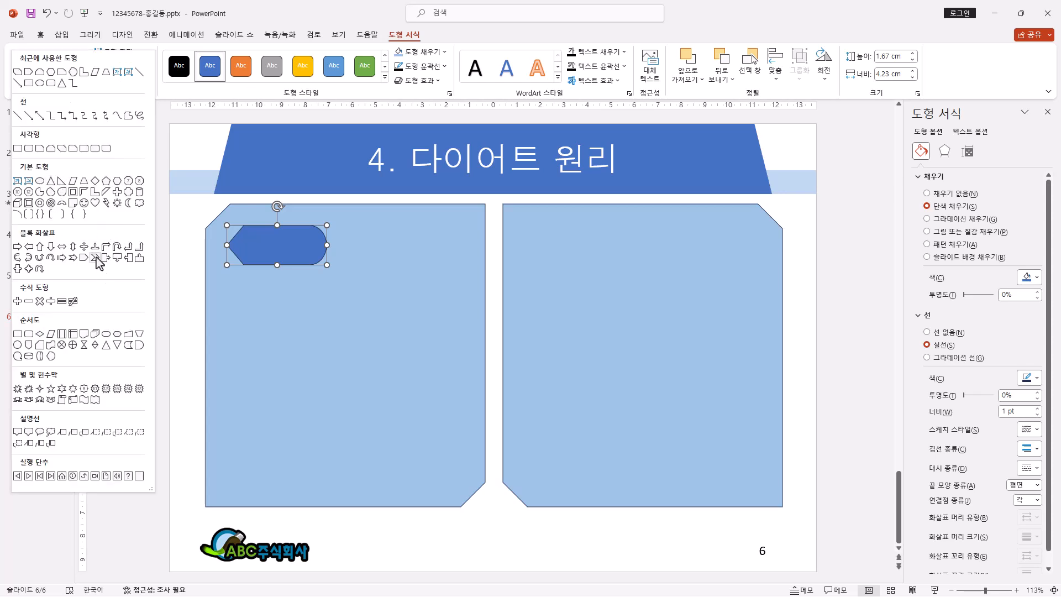
click(287, 242)
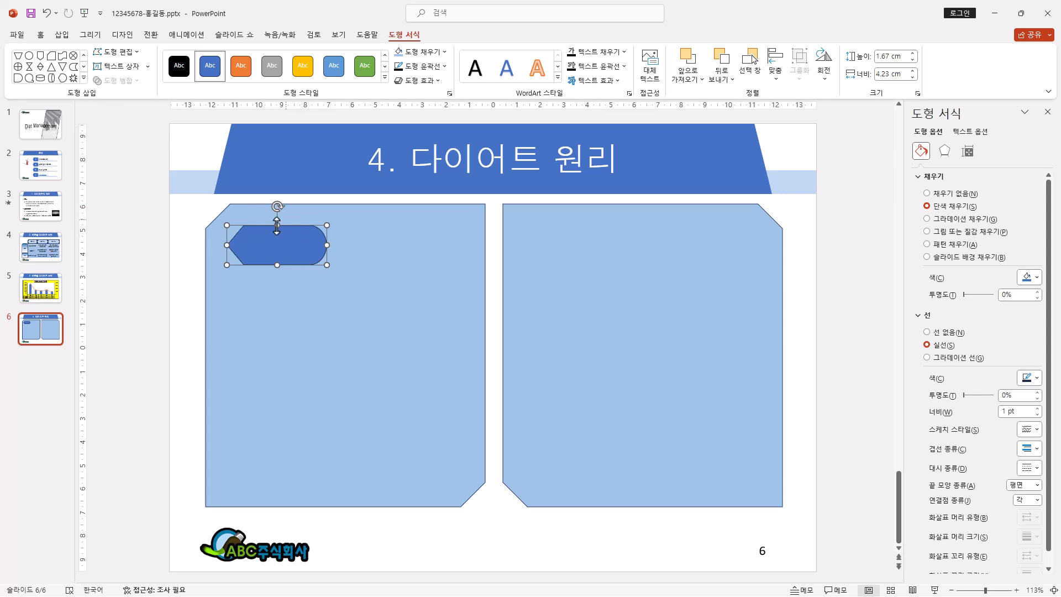
text(저염식)
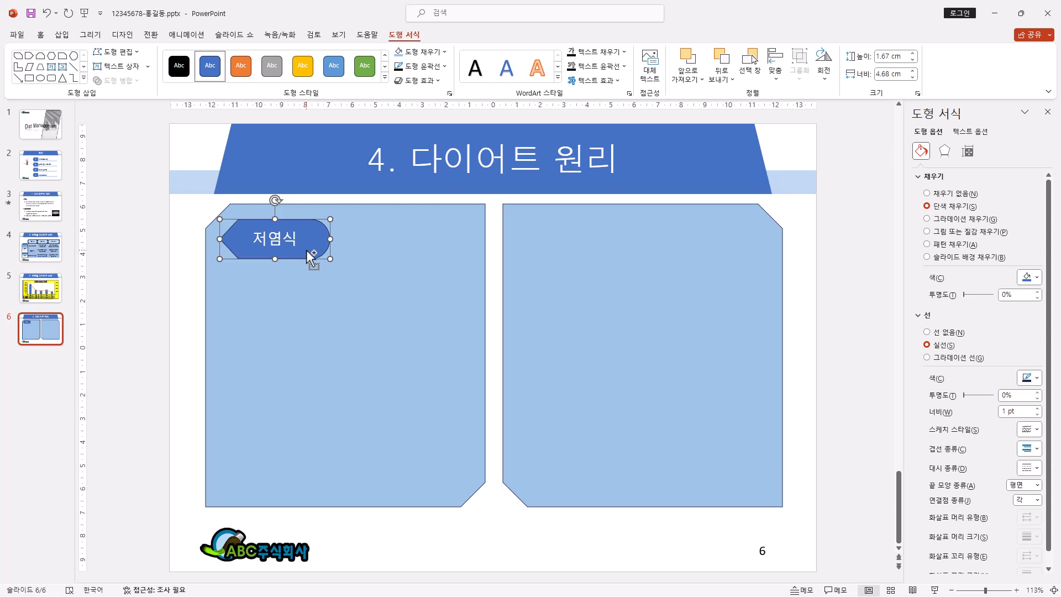
Step: Copy the 저염식 shape to the panel's upper-right corner, change its text to 수분조절, and flip it horizontally
drag(308, 251, 448, 260)
text(수분조절)
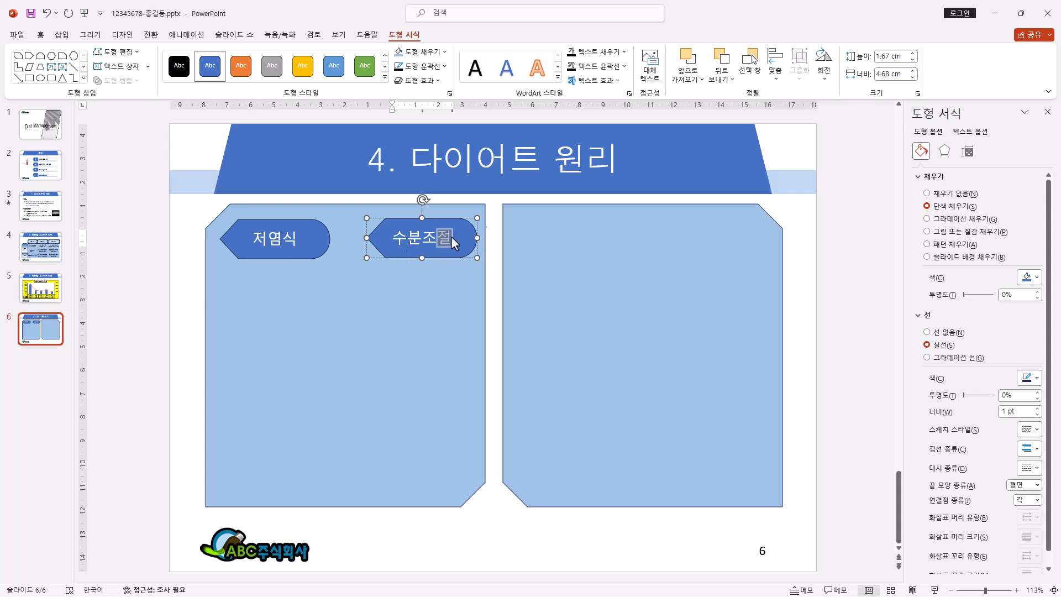
click(446, 256)
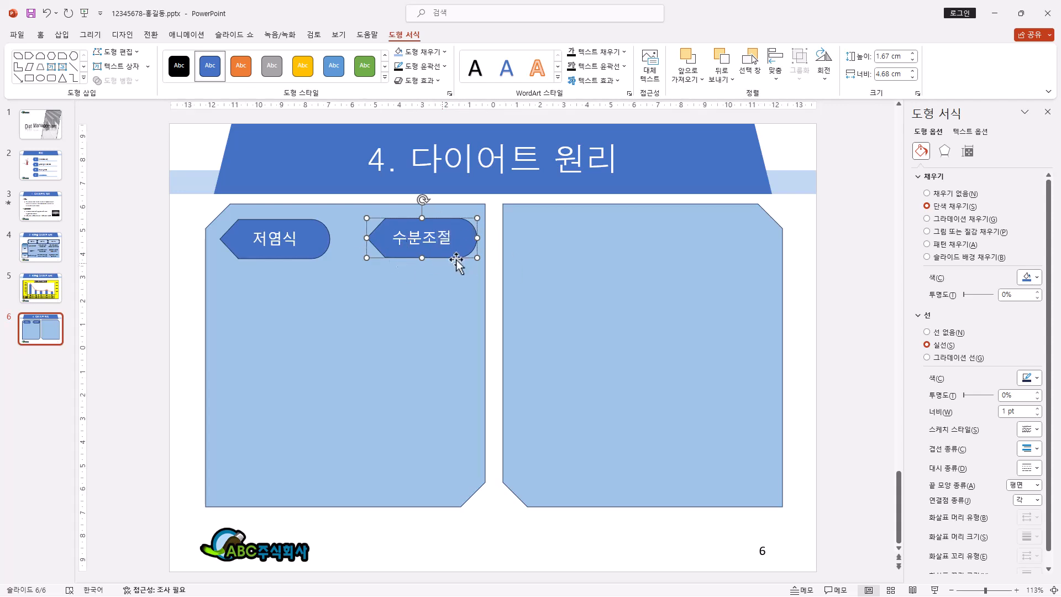
click(824, 74)
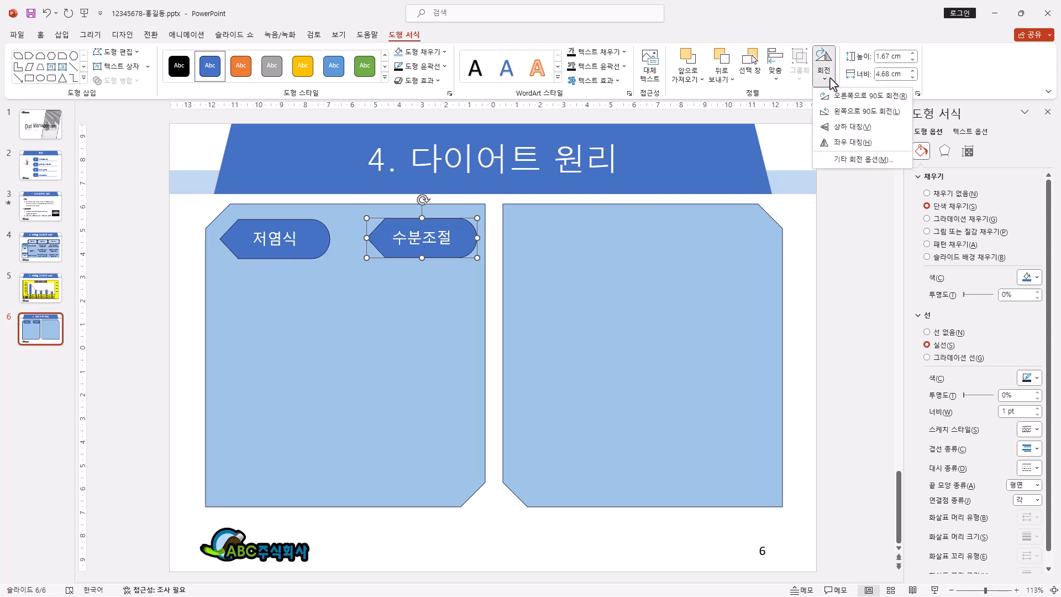
click(844, 144)
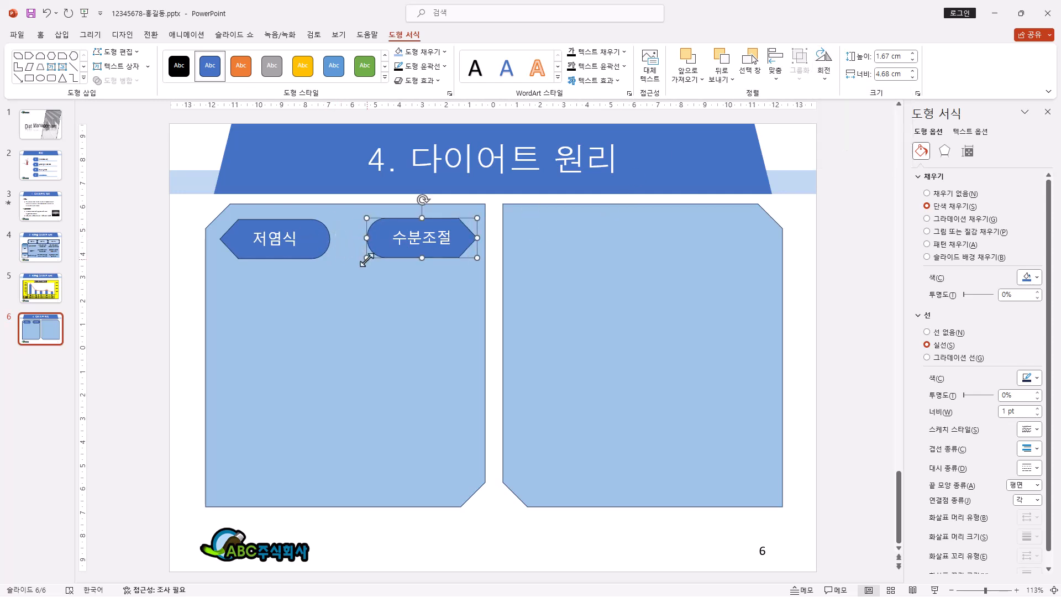
Step: Draw a small cross shape about 0.9 cm in size between the 저염식 and 수분조절 shapes
click(83, 78)
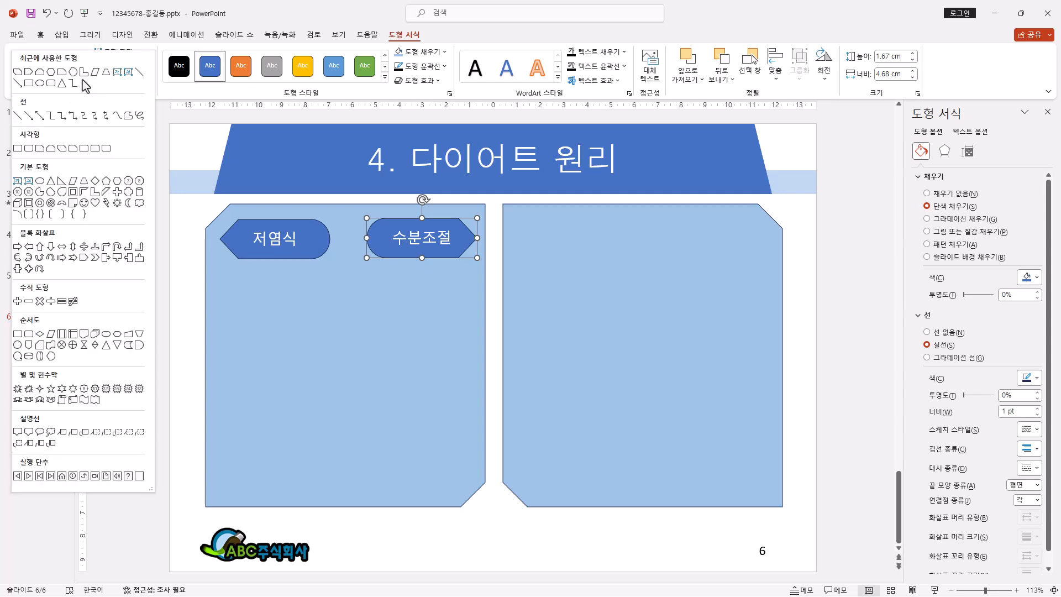
click(118, 192)
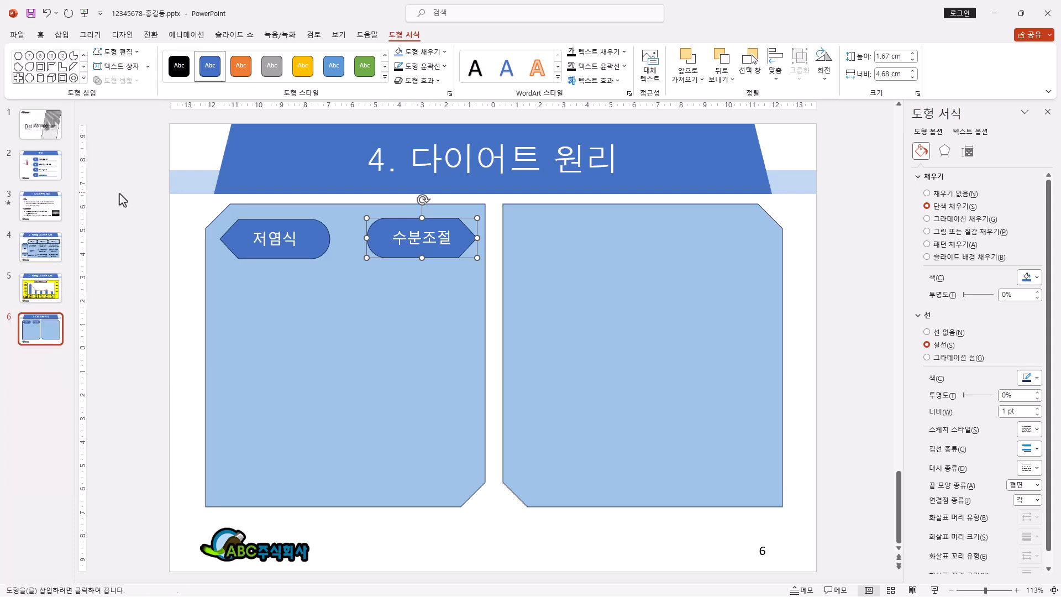
mouse_move(334, 226)
mouse_down()
mouse_move(362, 253)
mouse_move(339, 225)
mouse_up()
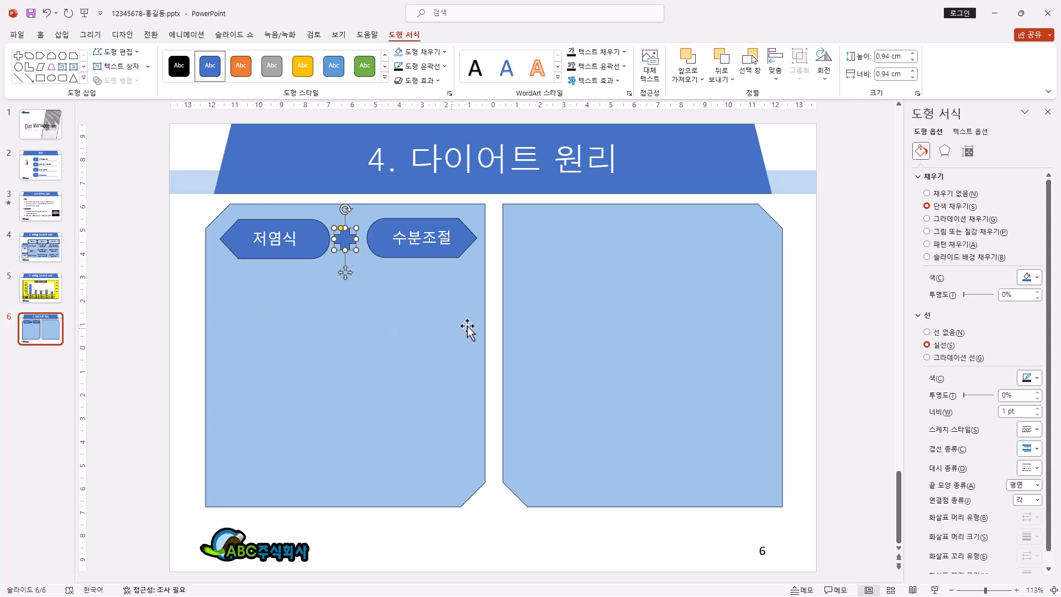
Step: Draw a trapezoid about 1.5 cm high and 4.5 cm wide centered below the cross and label it 체중감소
click(84, 79)
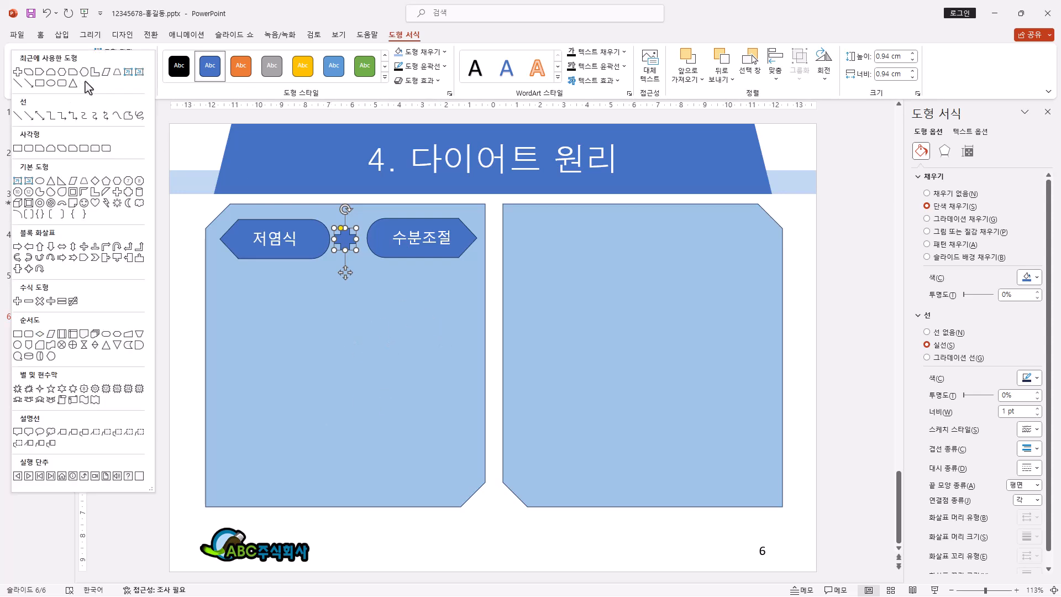
click(87, 186)
drag(293, 273, 413, 312)
text(체중감소)
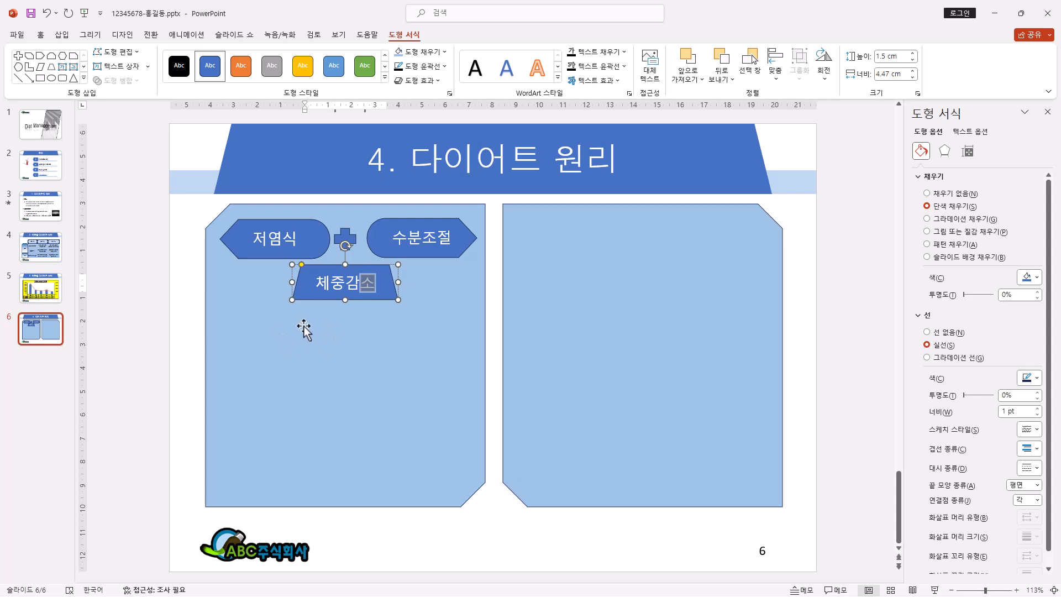
Step: Draw a chevron arrow about 1.6 cm high and 6 cm wide below the trapezoid on its left and label it 활동대사량 in black
click(84, 79)
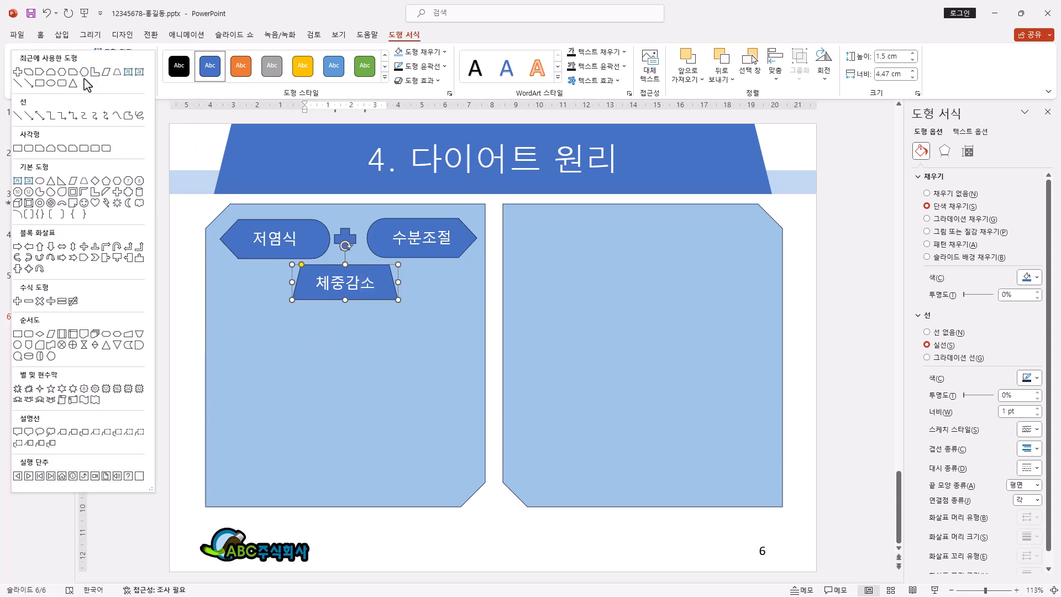
click(97, 263)
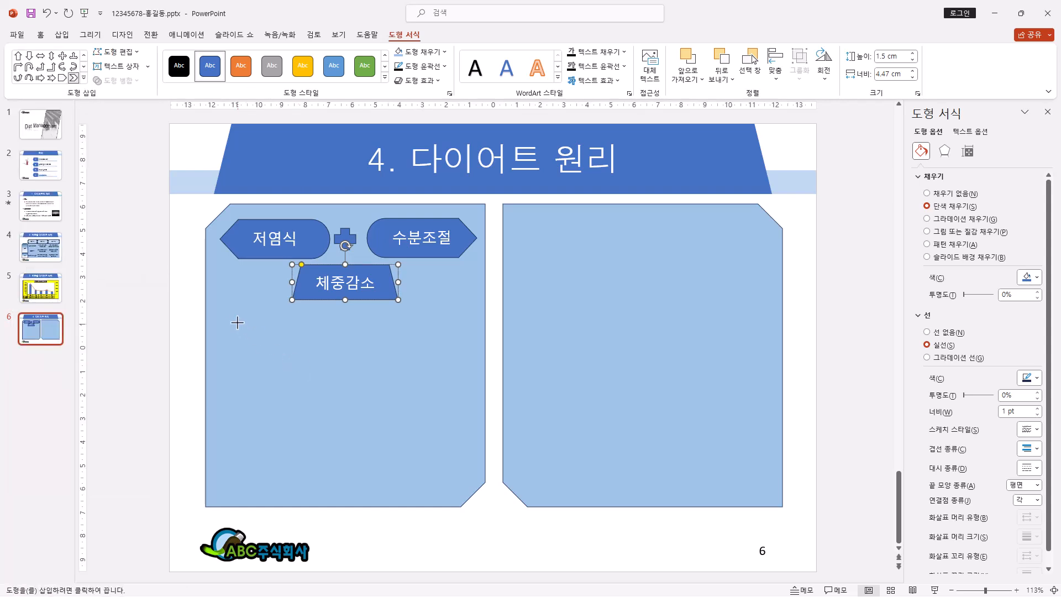
drag(219, 316, 355, 350)
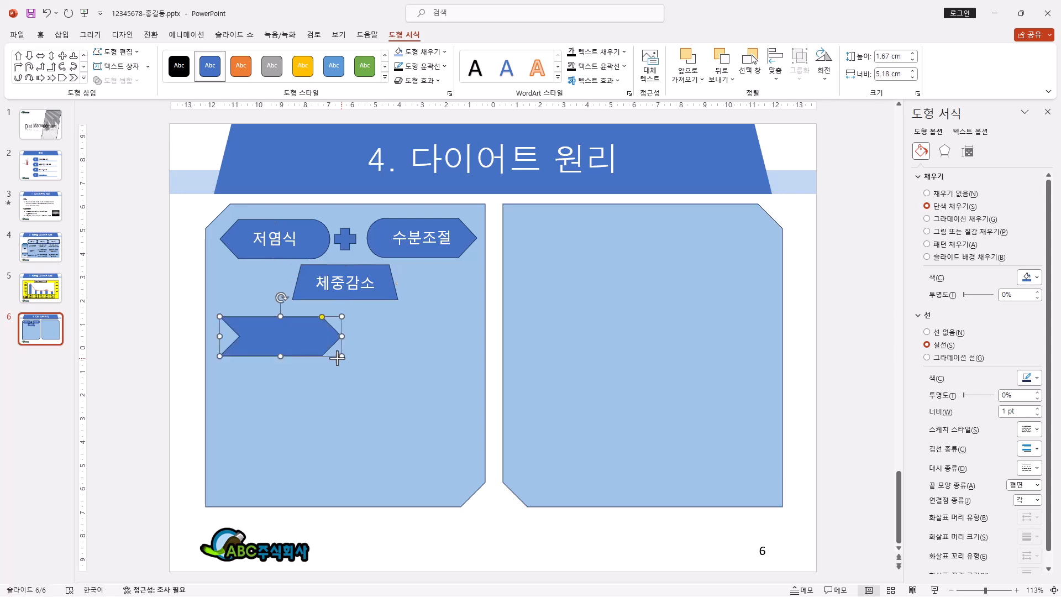
text(활동대사량)
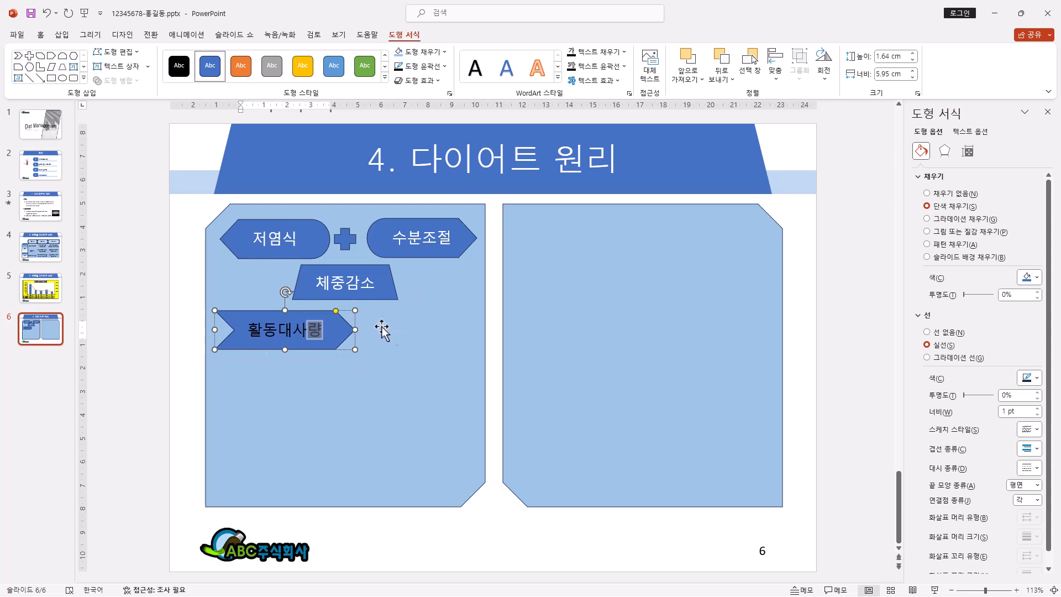
Step: Draw a vertical scroll about 1.7 by 4.7 cm beside the chevron, labeled 섭취 대사량 on two lines, and tilt it slightly counterclockwise
click(84, 78)
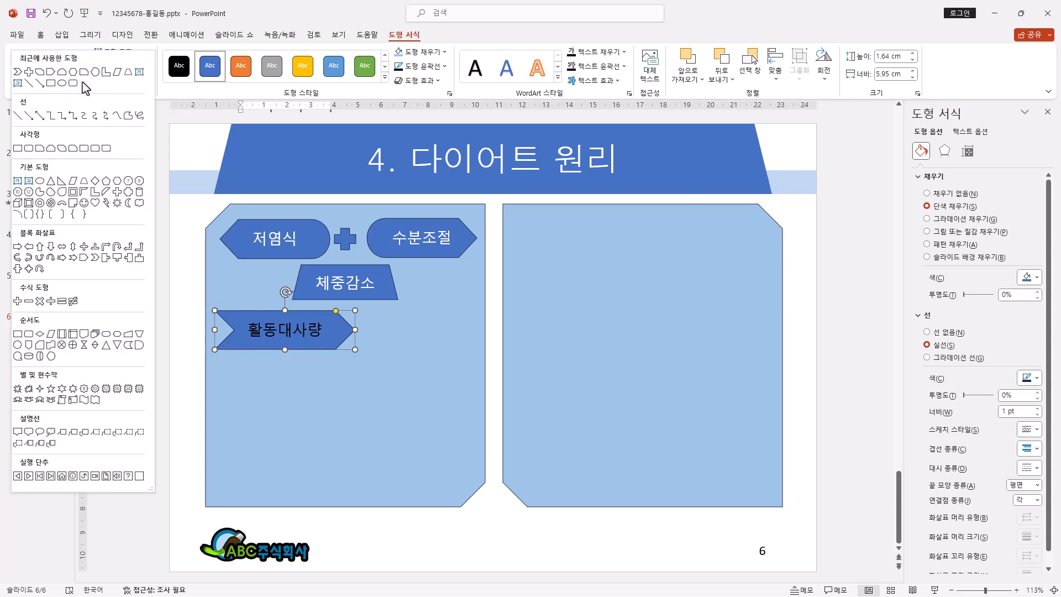
click(62, 400)
drag(378, 324, 472, 348)
text(섭취 대사량)
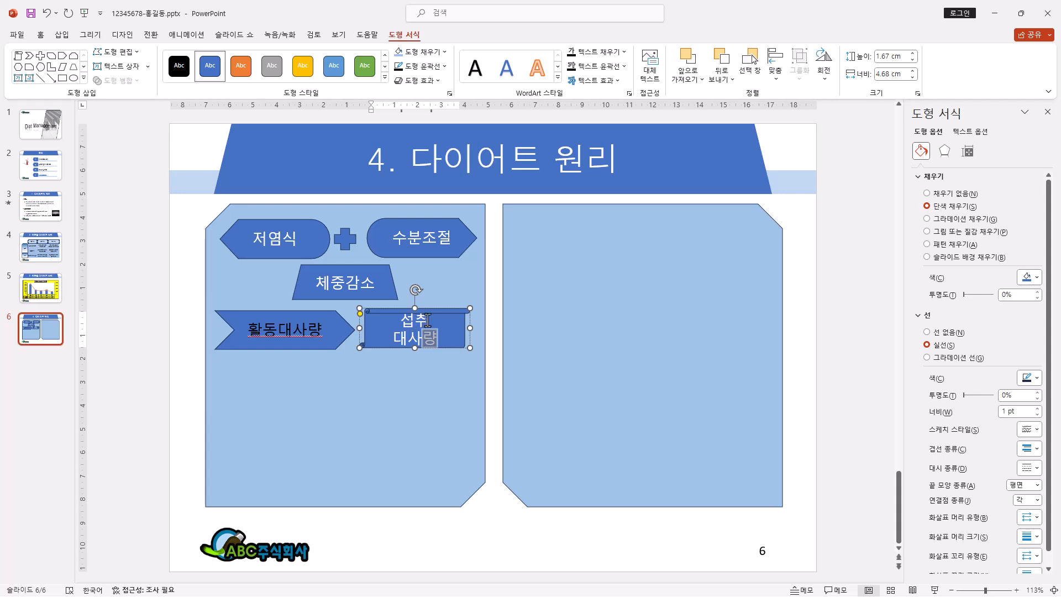
click(458, 347)
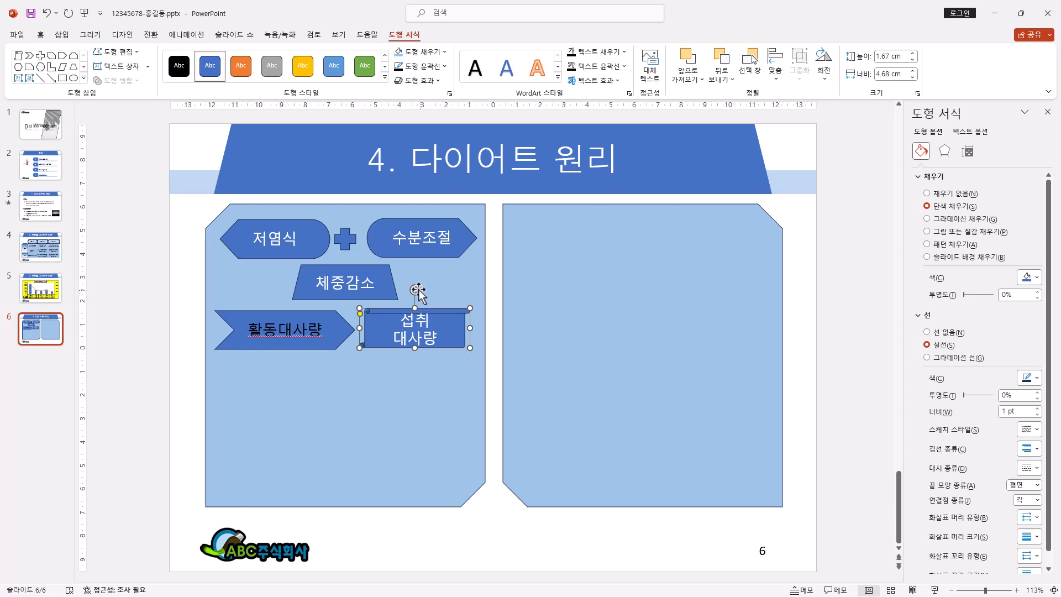
drag(417, 288, 406, 288)
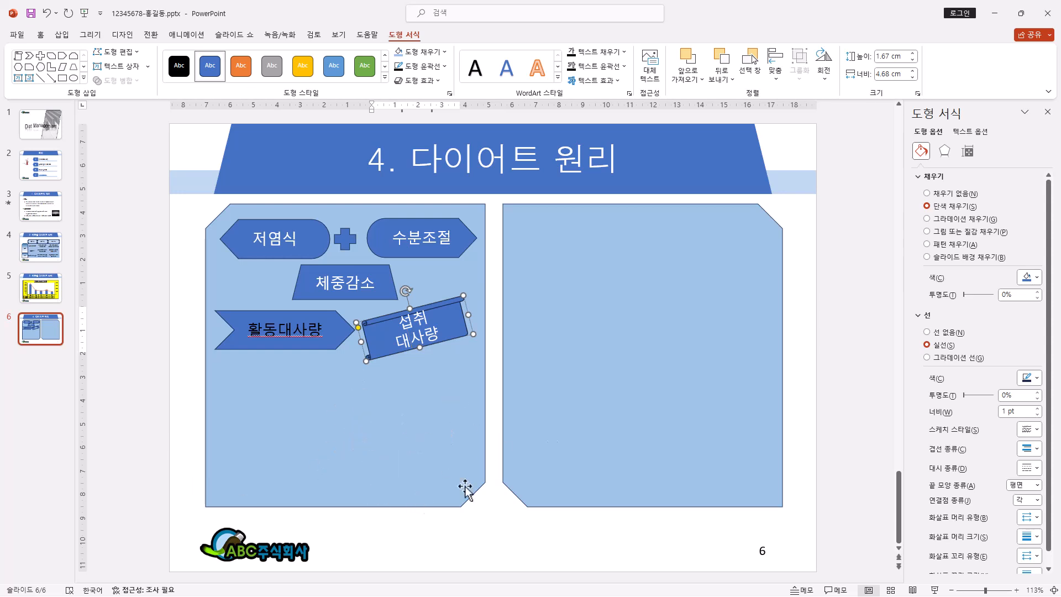
Step: Draw a rounded rectangle about 5.7 cm high and 11 cm wide below the chevron and scroll and fill it with light green
click(83, 78)
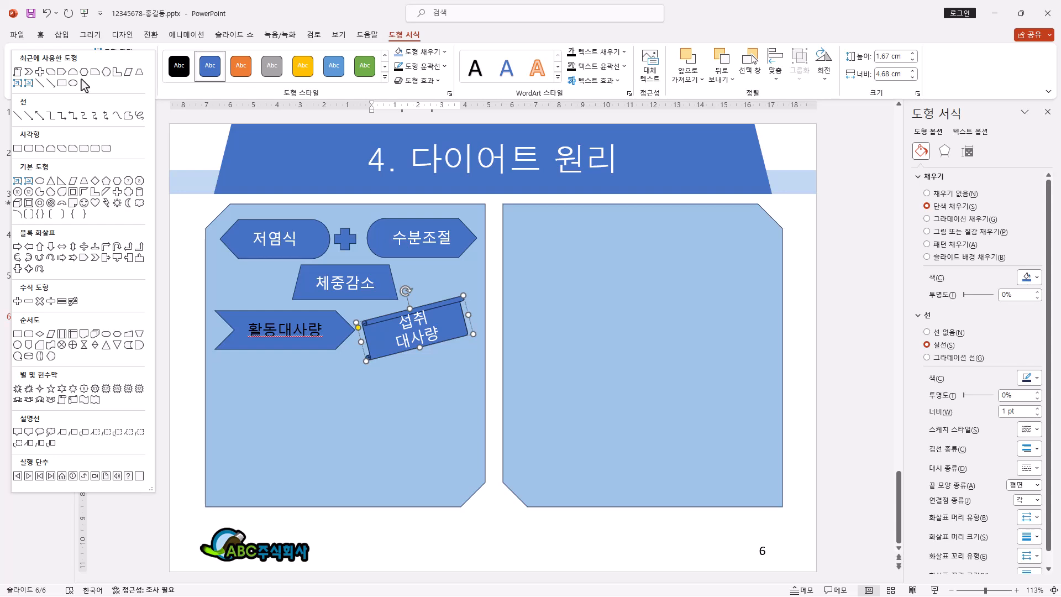
click(29, 148)
mouse_move(225, 372)
mouse_down()
mouse_move(357, 471)
mouse_move(465, 505)
mouse_up()
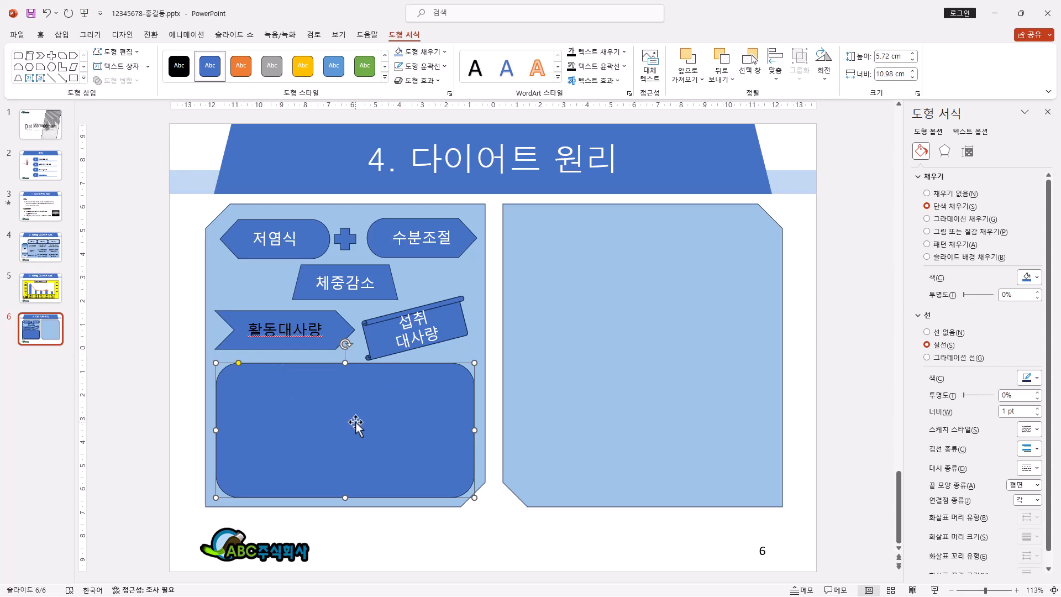
click(429, 54)
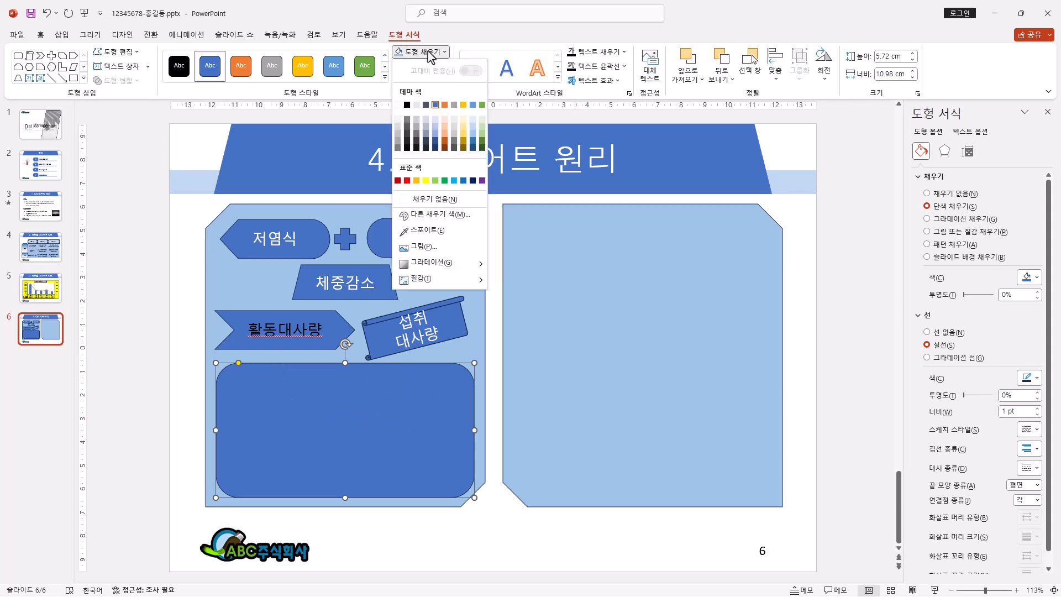
click(481, 118)
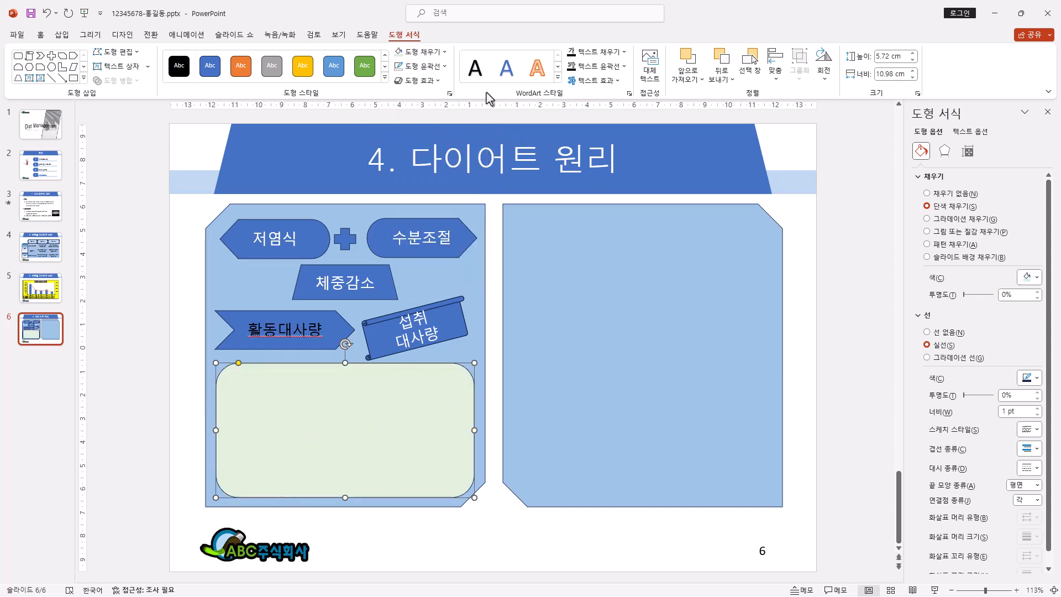
Step: Give the light green rounded rectangle a black dashed outline 1.5 pt thick
click(446, 69)
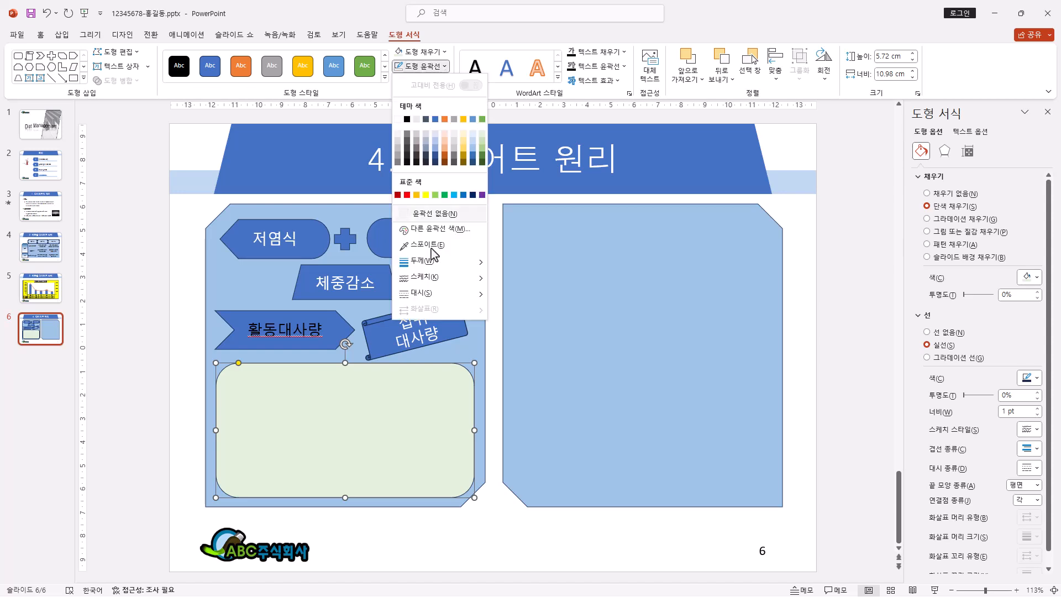
mouse_move(423, 293)
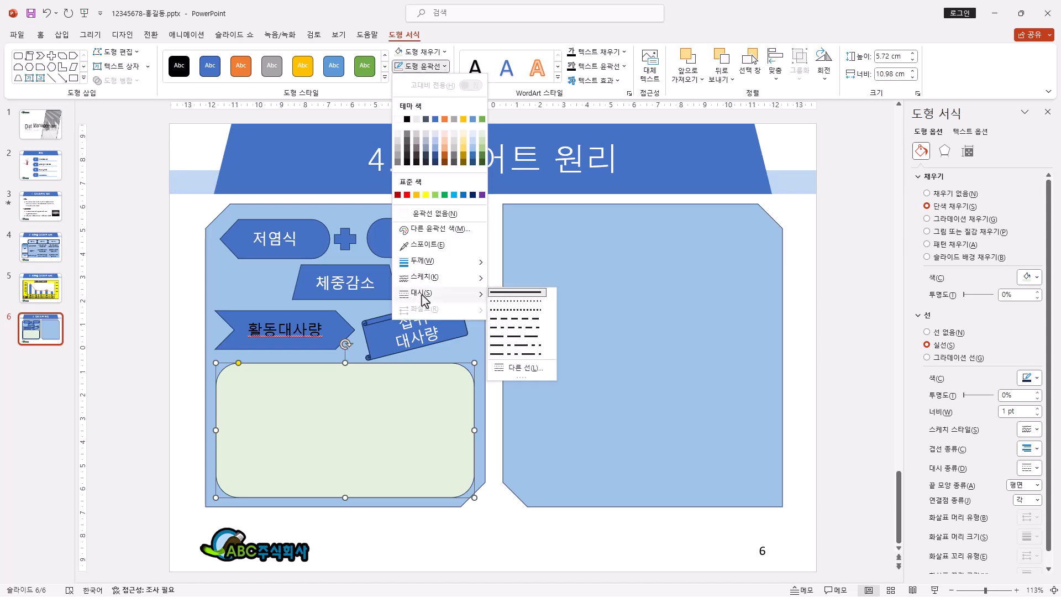
click(529, 323)
click(442, 66)
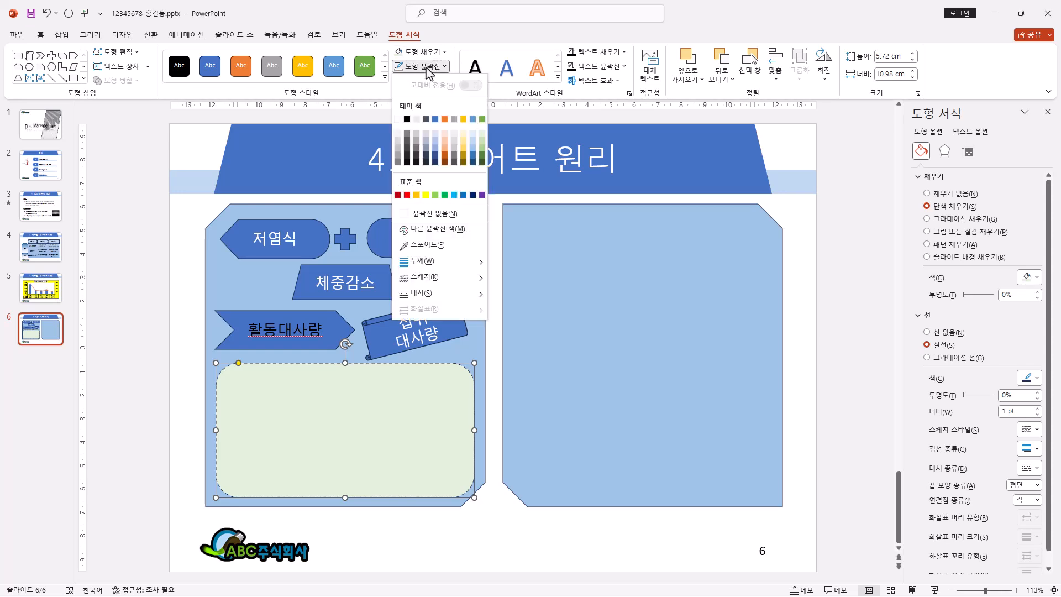
click(407, 119)
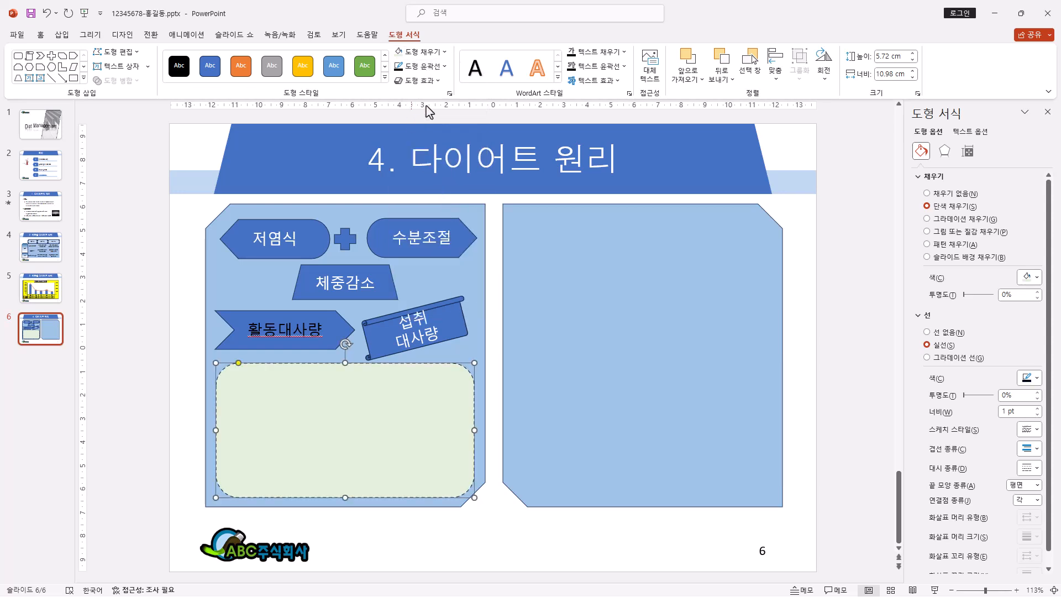
click(445, 67)
mouse_move(439, 263)
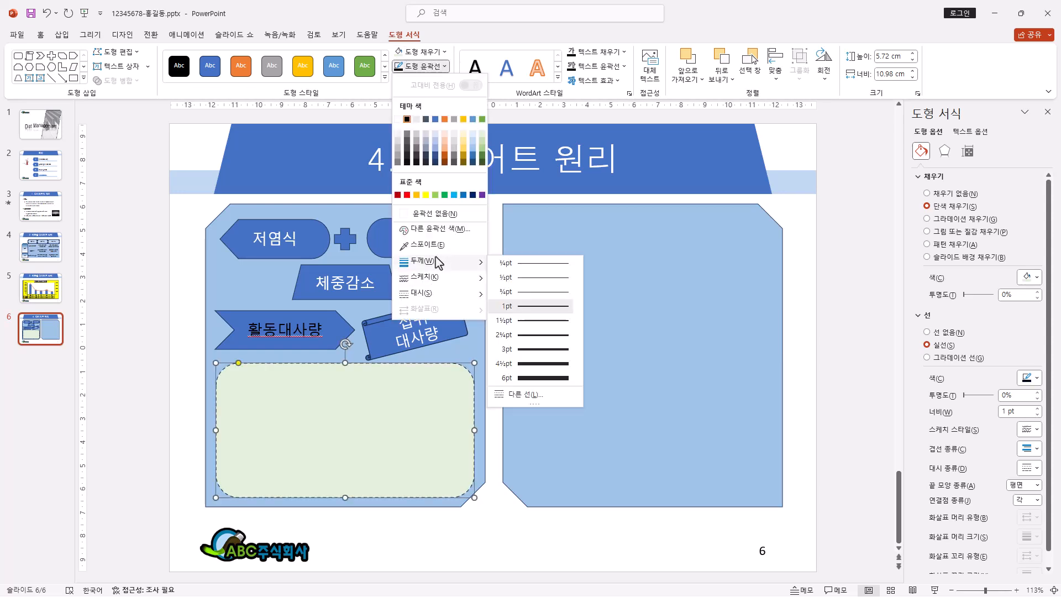
click(567, 321)
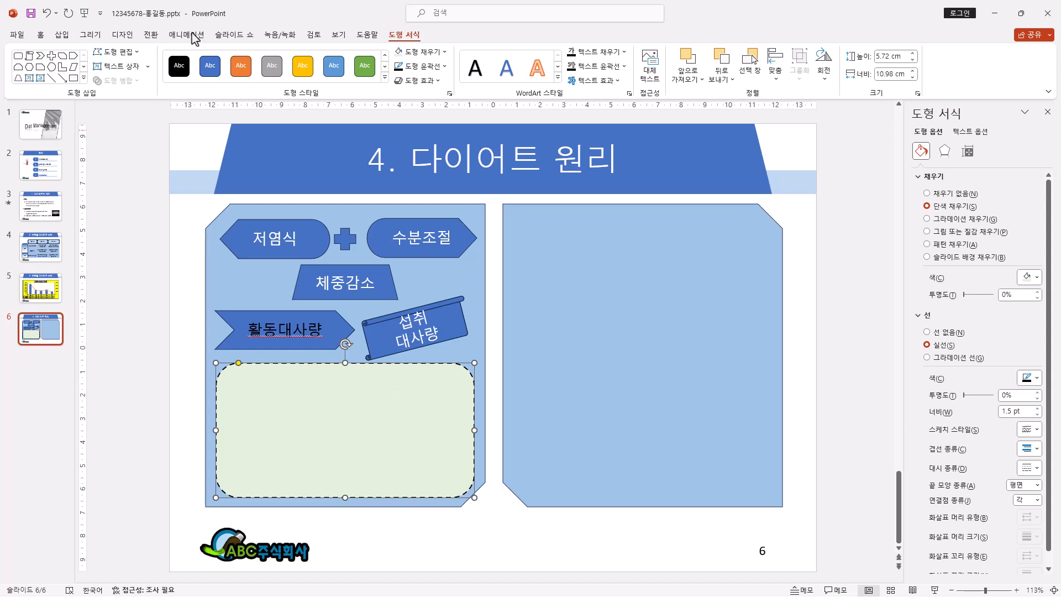
Step: Draw a rectangle with snipped top corners, about 1.1 by 6 cm, at the top of the dashed box and label it 신진대사촉진
click(85, 79)
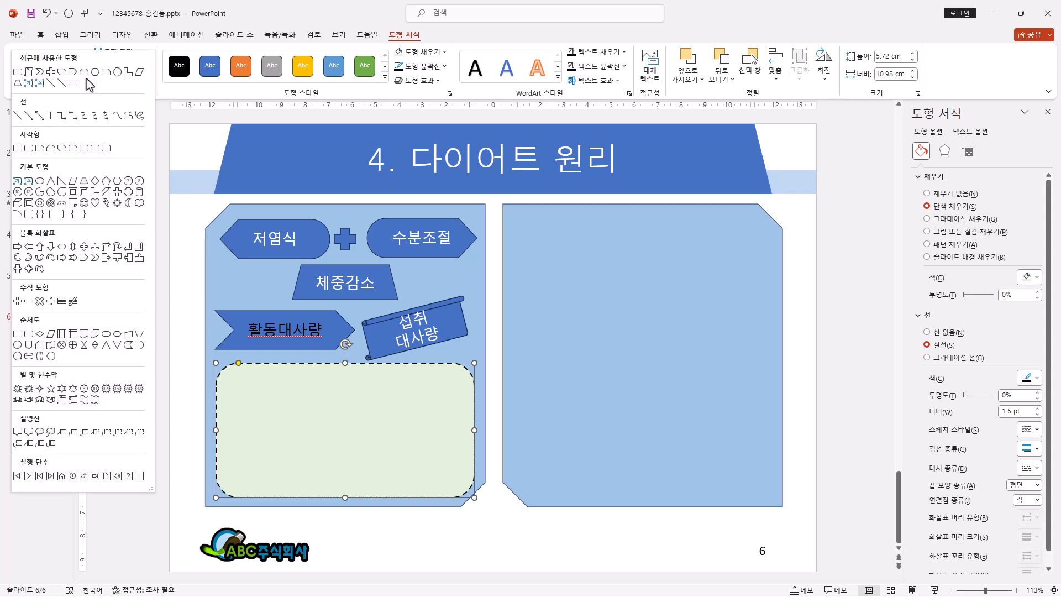
click(51, 148)
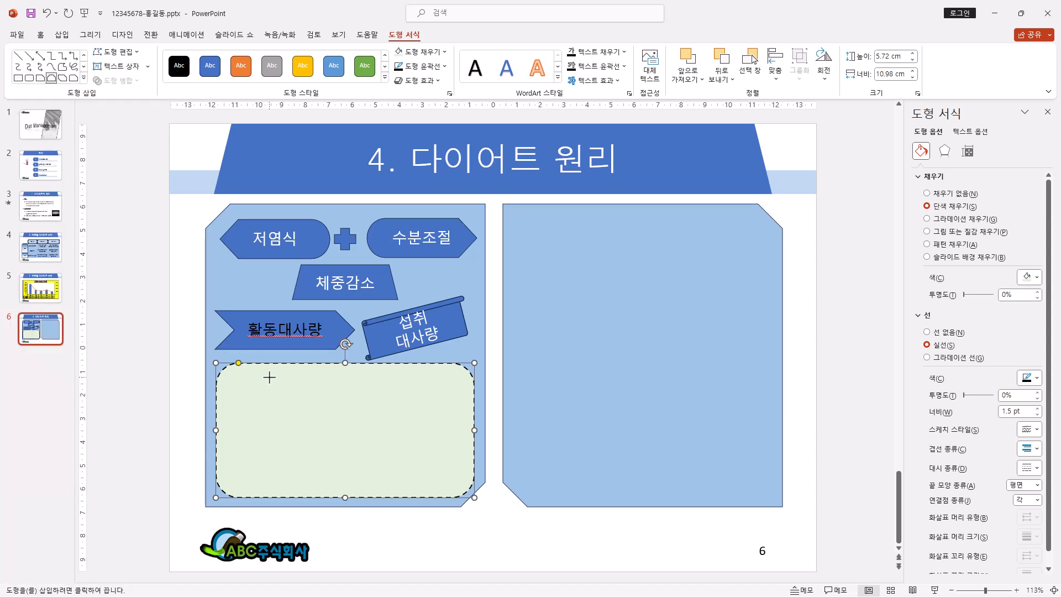
drag(260, 373, 430, 405)
text(신진대사촉진)
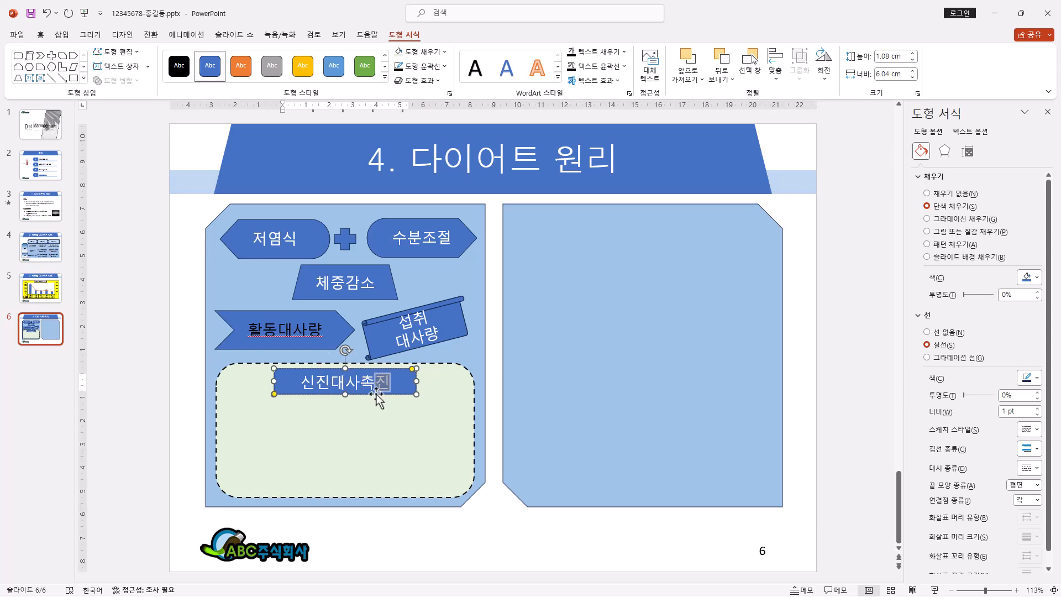
key(Escape)
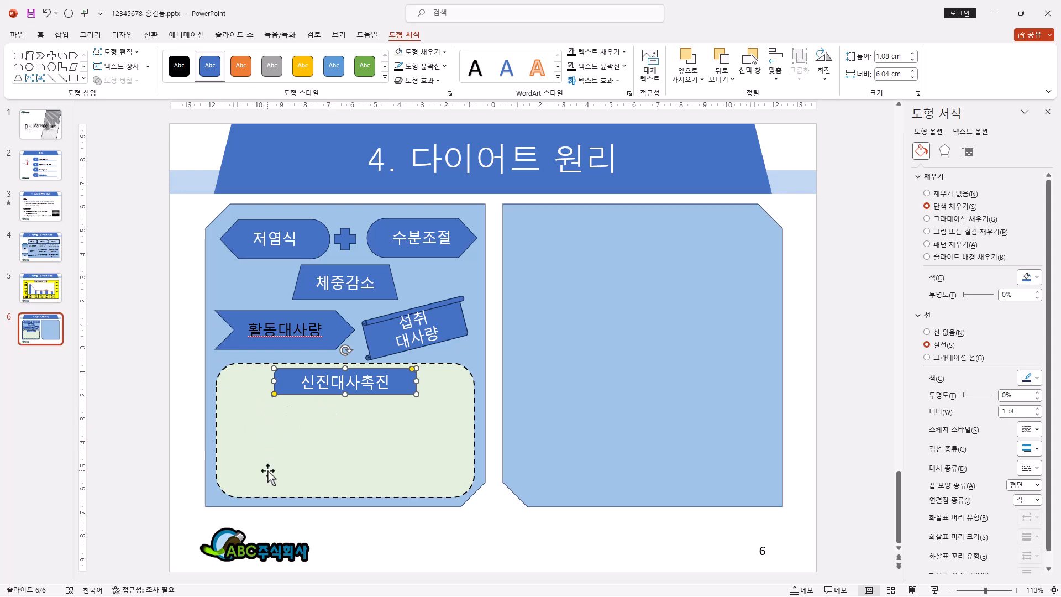
Step: Draw a flowchart stored data shape about 1.6 by 4.6 cm below 신진대사촉진 on the left, label it 근육량 높임, and flip it horizontally
click(83, 78)
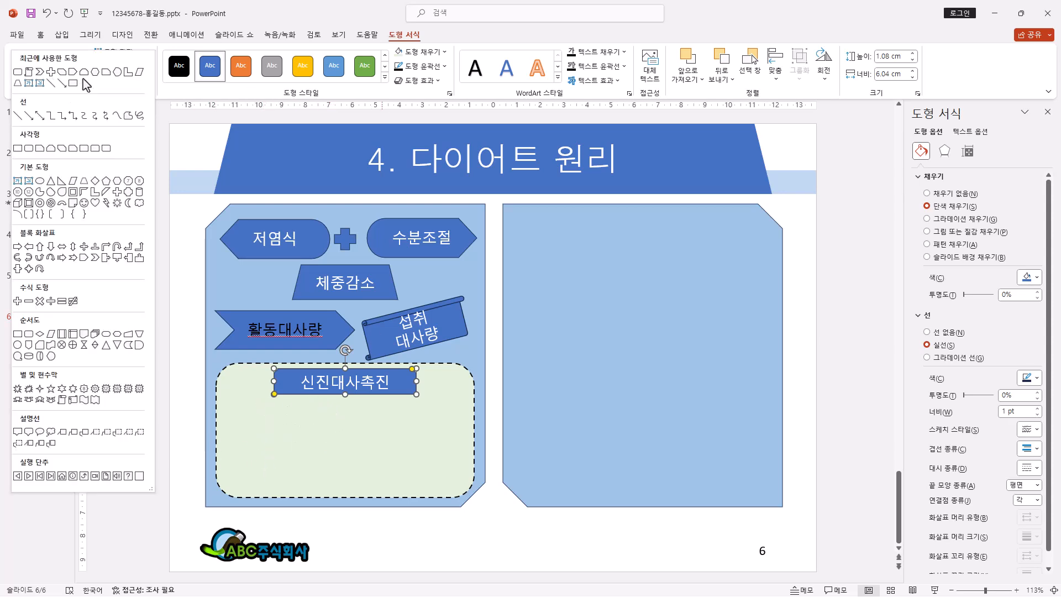
click(129, 346)
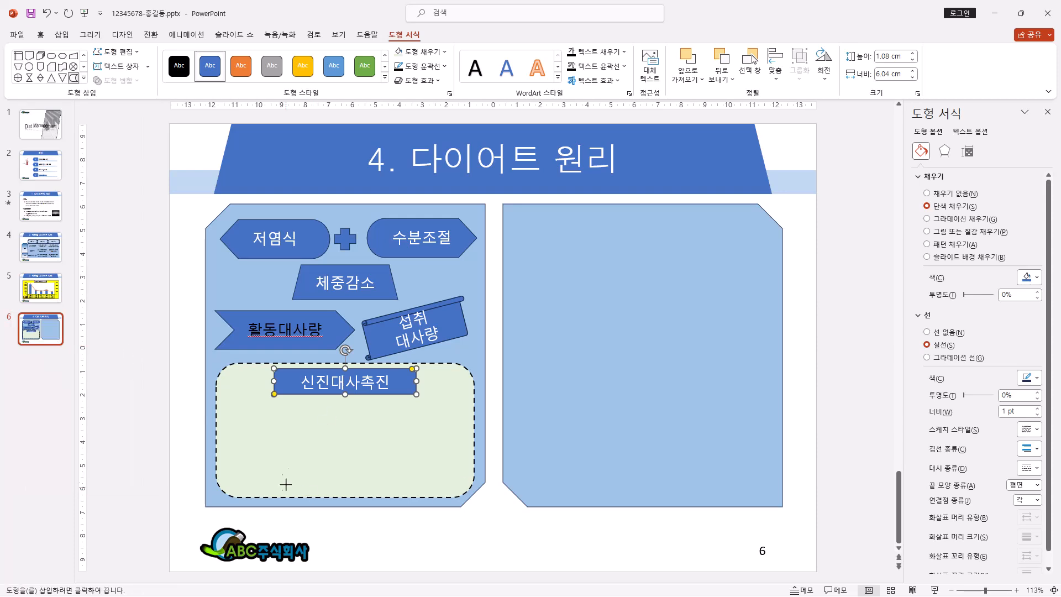
drag(223, 412, 330, 454)
text(근육량 높임)
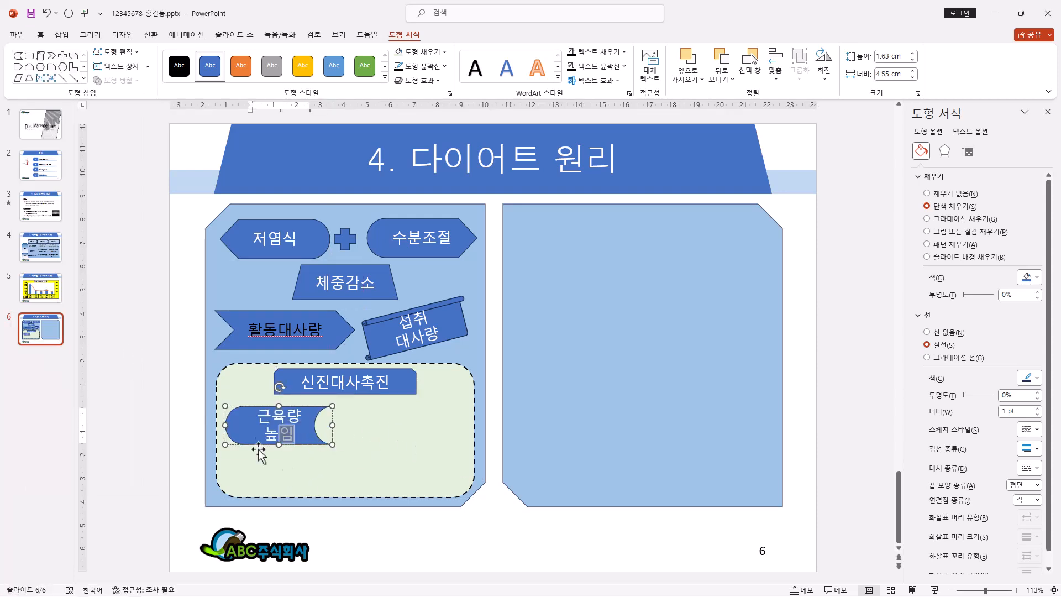
key(Escape)
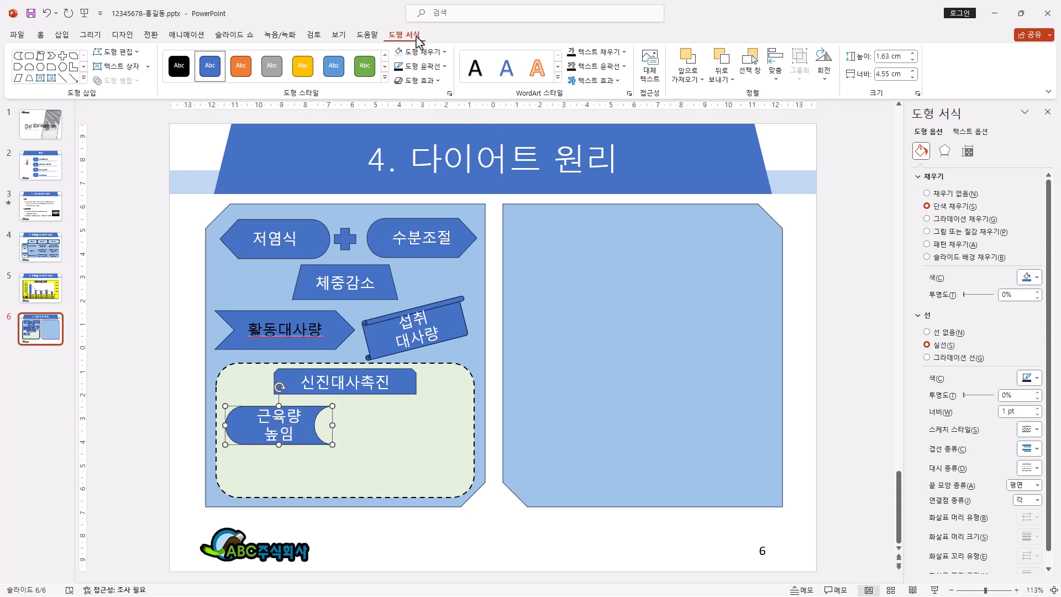
click(832, 87)
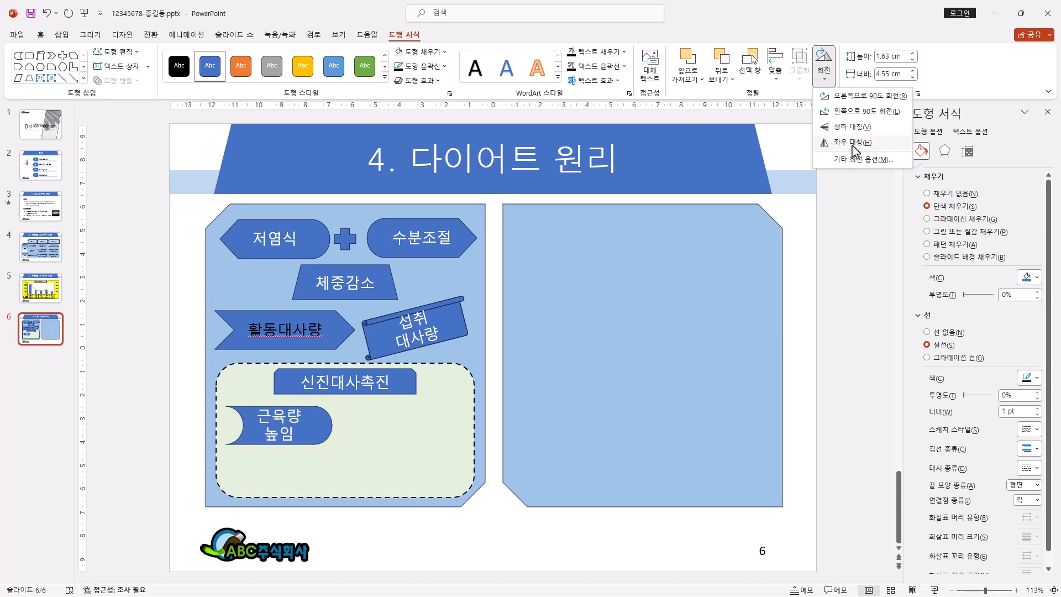
click(844, 142)
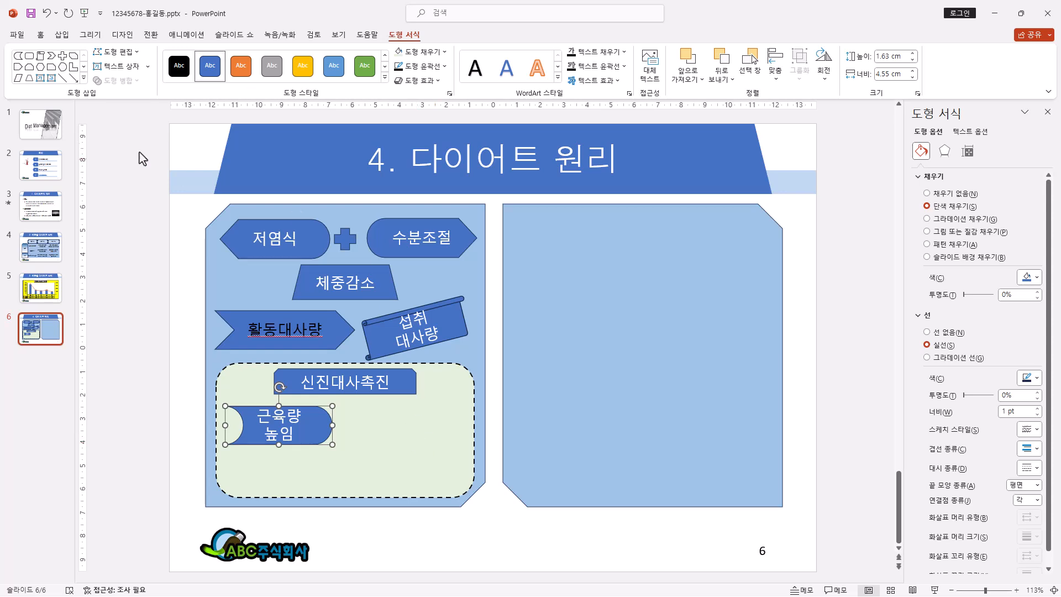
Step: Draw a teardrop shape about 1.8 cm high and 3.4 cm wide to the right of 근육량 높임 and label it 수분 섭취
click(84, 78)
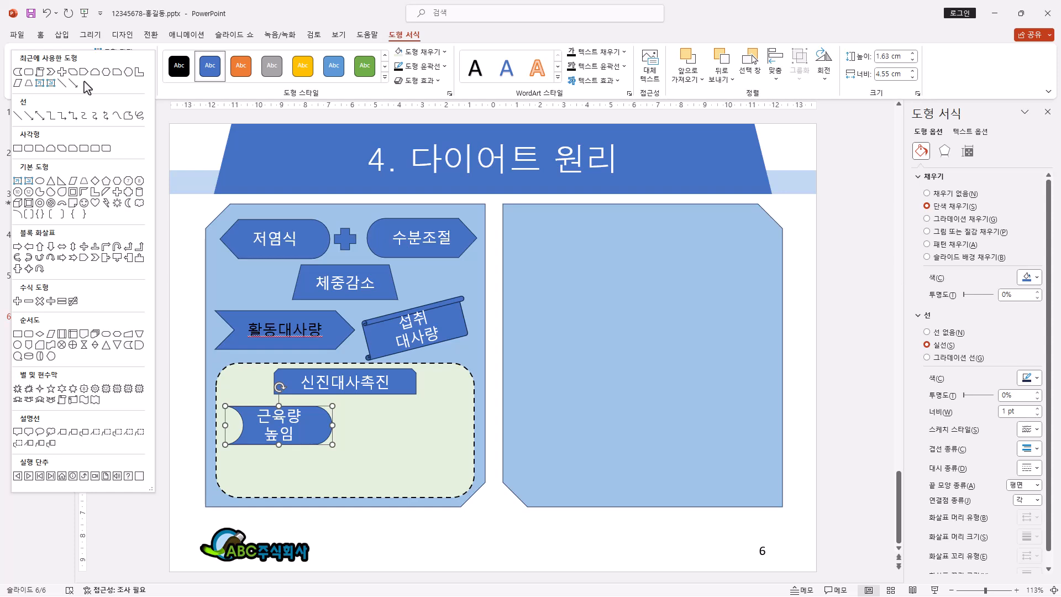
click(63, 193)
mouse_move(373, 404)
mouse_down()
mouse_move(417, 450)
mouse_move(455, 446)
mouse_up()
text(수분 섭취)
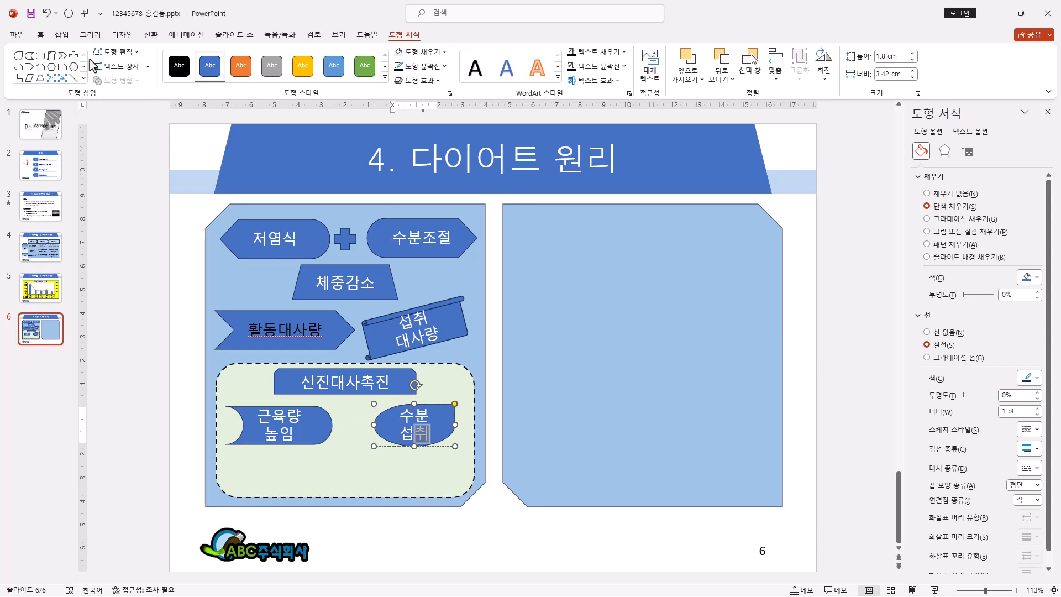
Step: Connect the 근육량 높임 and 수분 섭취 shapes with a straight line and color it black
click(83, 78)
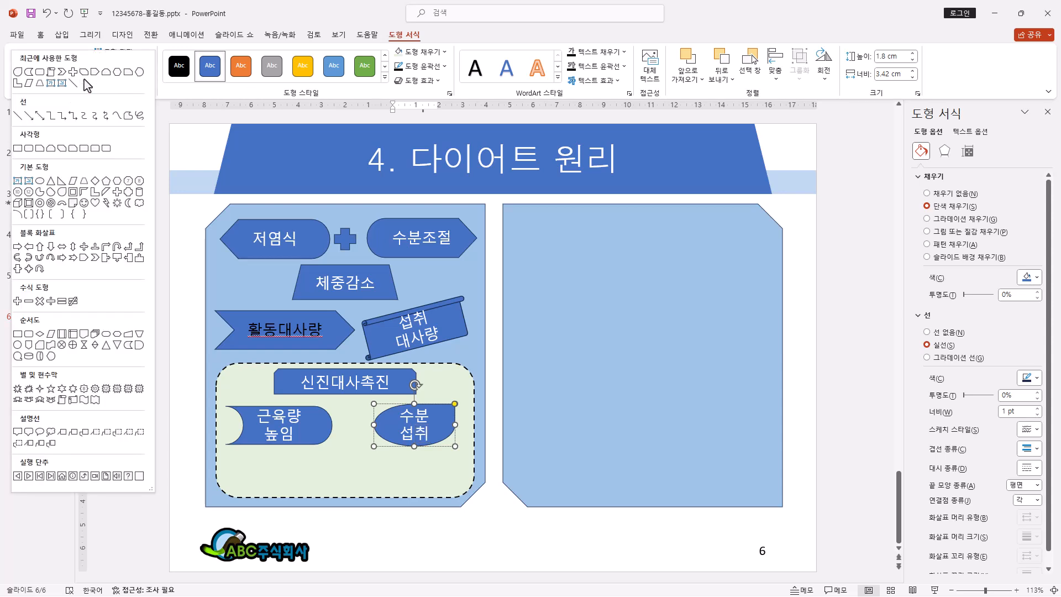
click(19, 117)
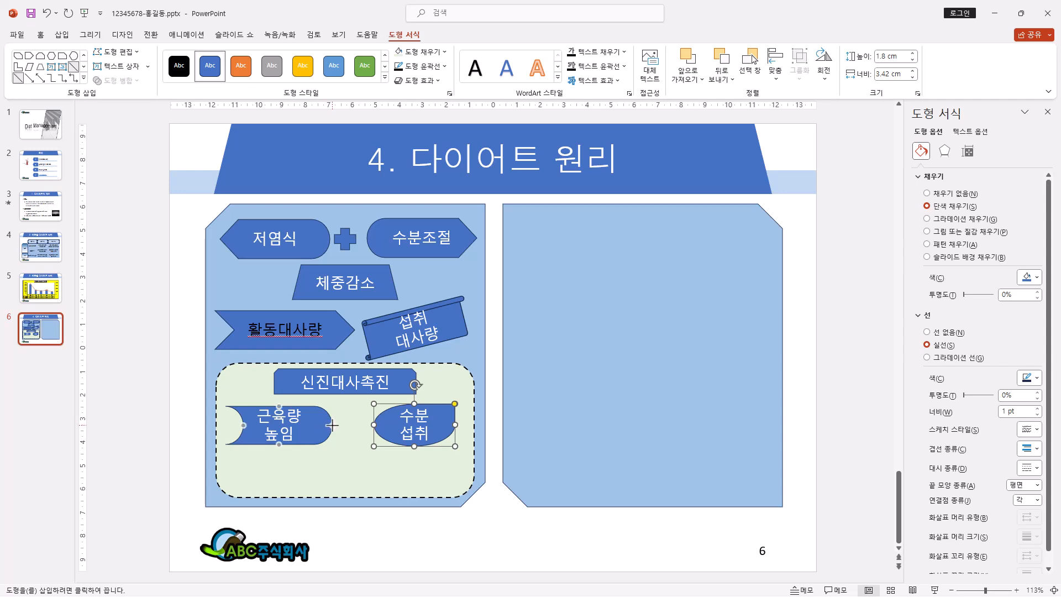
drag(333, 425, 374, 425)
drag(374, 425, 373, 425)
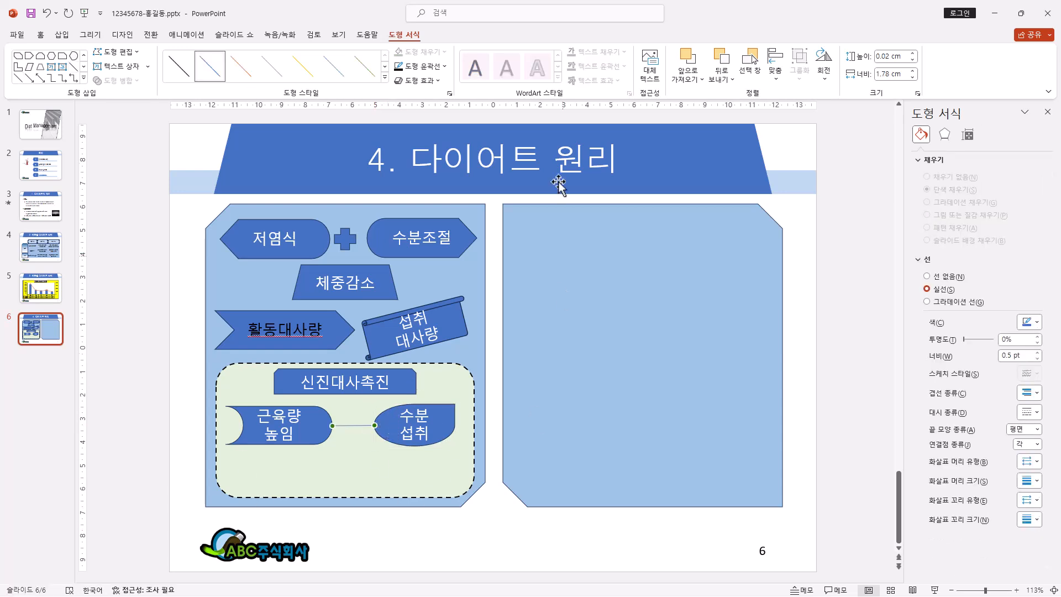
click(444, 66)
click(408, 124)
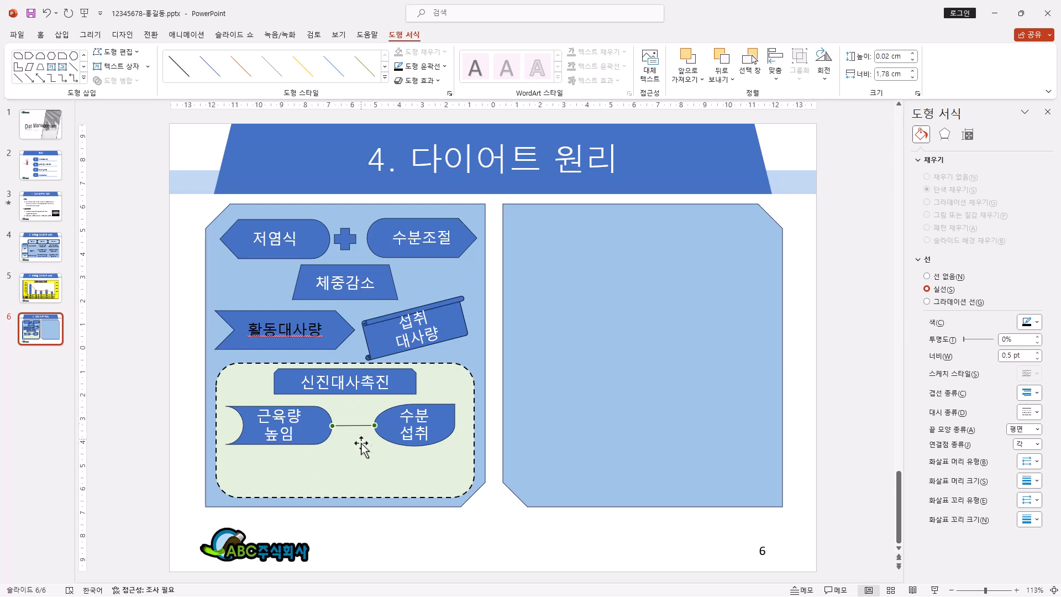
Step: Set the connecting line's thickness to 2¼ pt and give it round dots at both ends with arrow style 11
click(446, 66)
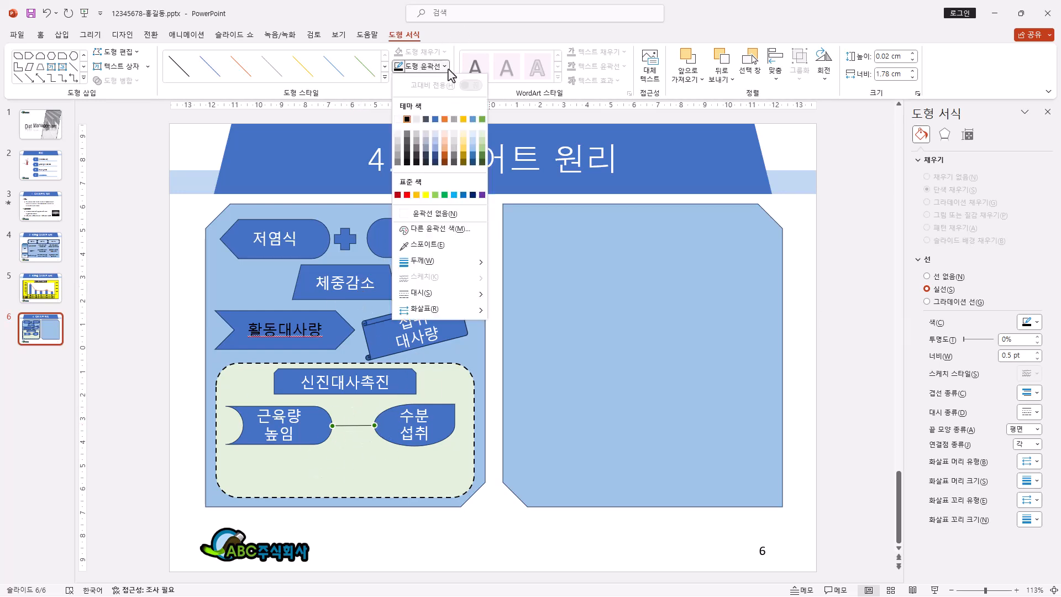
mouse_move(429, 268)
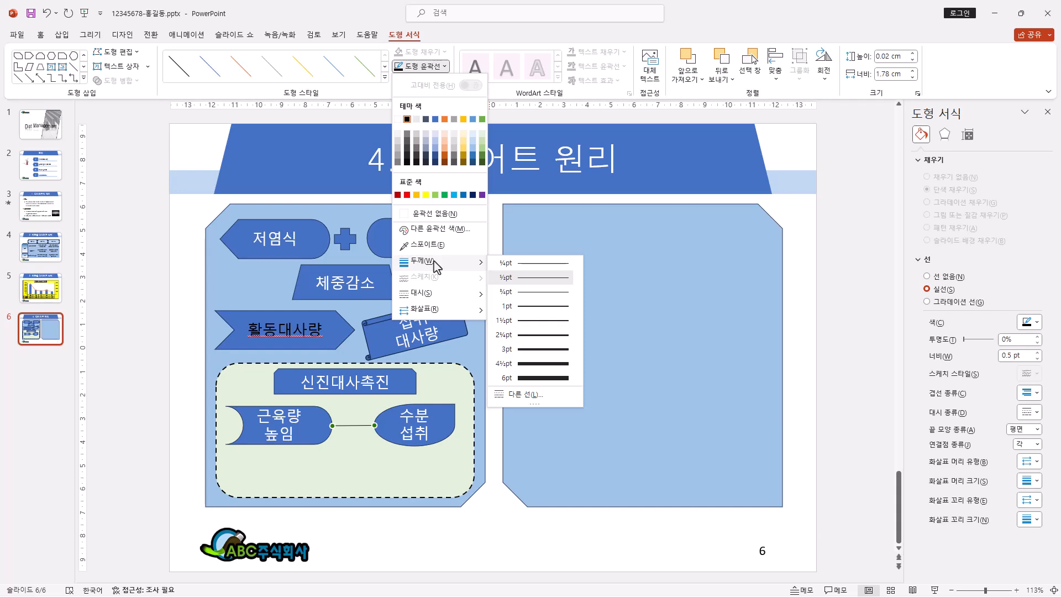
click(551, 337)
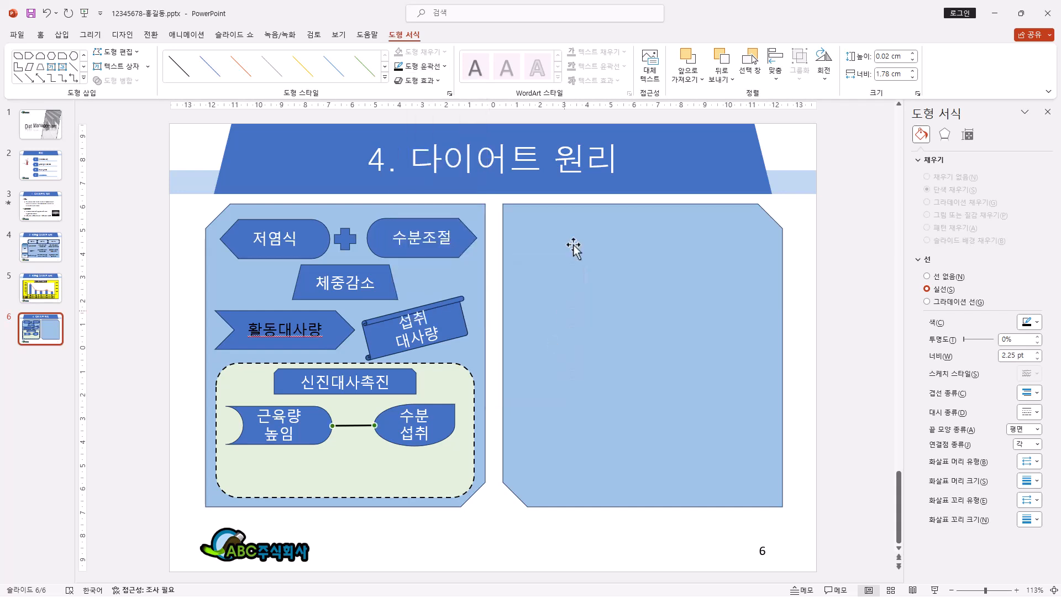
click(443, 67)
mouse_move(441, 313)
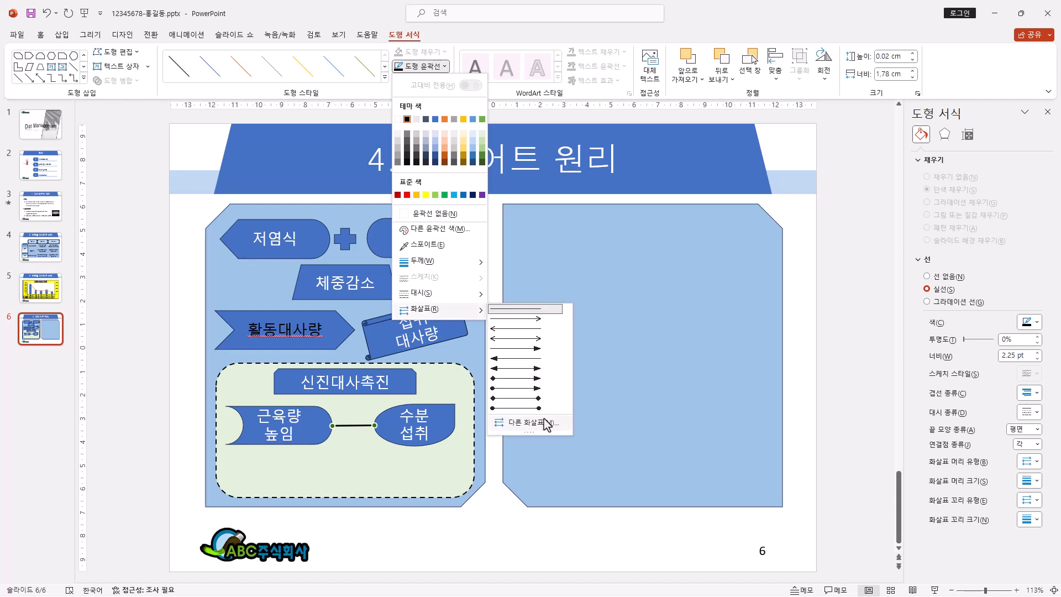
click(514, 408)
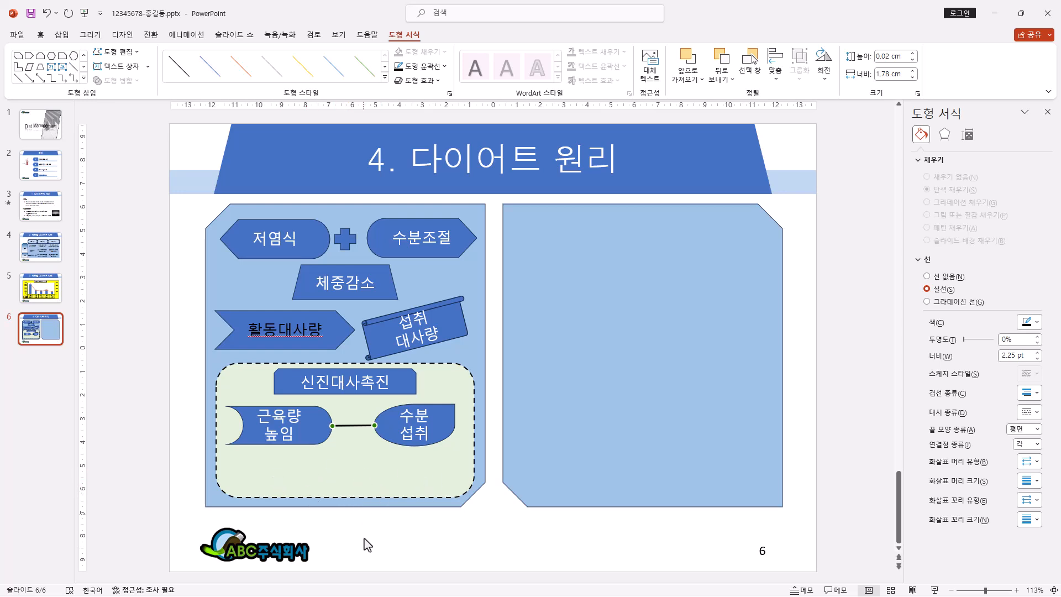
Step: Draw a left-right arrow callout at the bottom of the dashed box, adjust it to about 1.4 by 8.3 cm with thicker arrows, and label it 습관개선
click(83, 78)
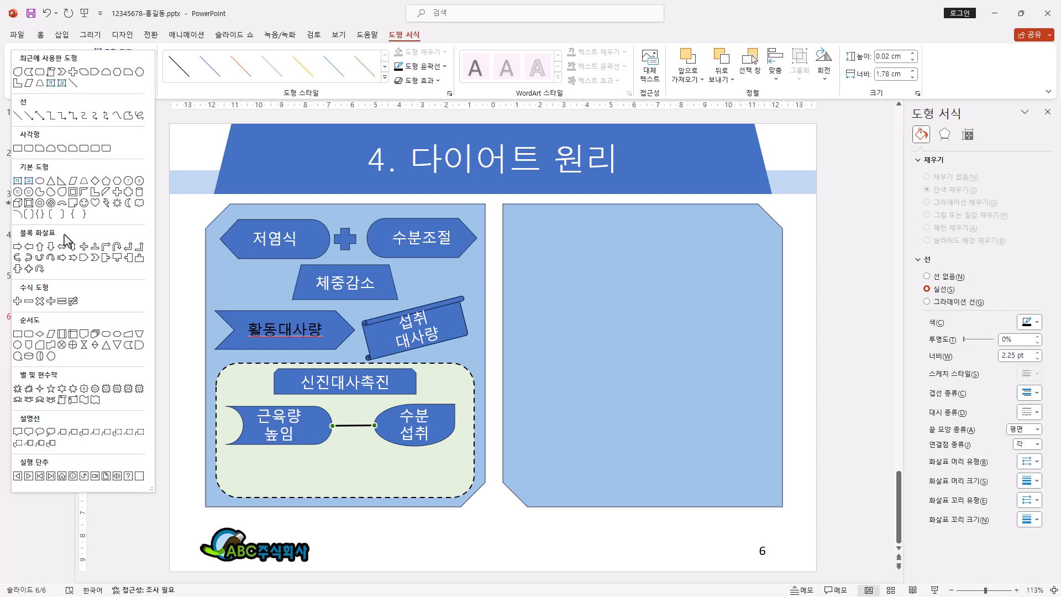
click(18, 270)
mouse_move(258, 463)
mouse_down()
mouse_move(370, 469)
mouse_move(429, 491)
mouse_up()
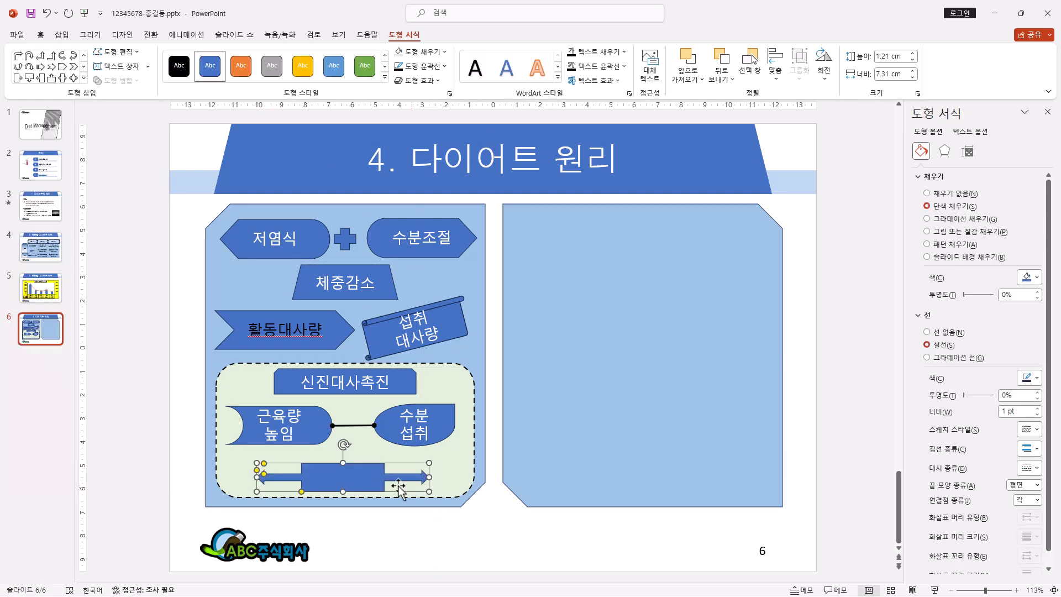
drag(264, 473, 288, 486)
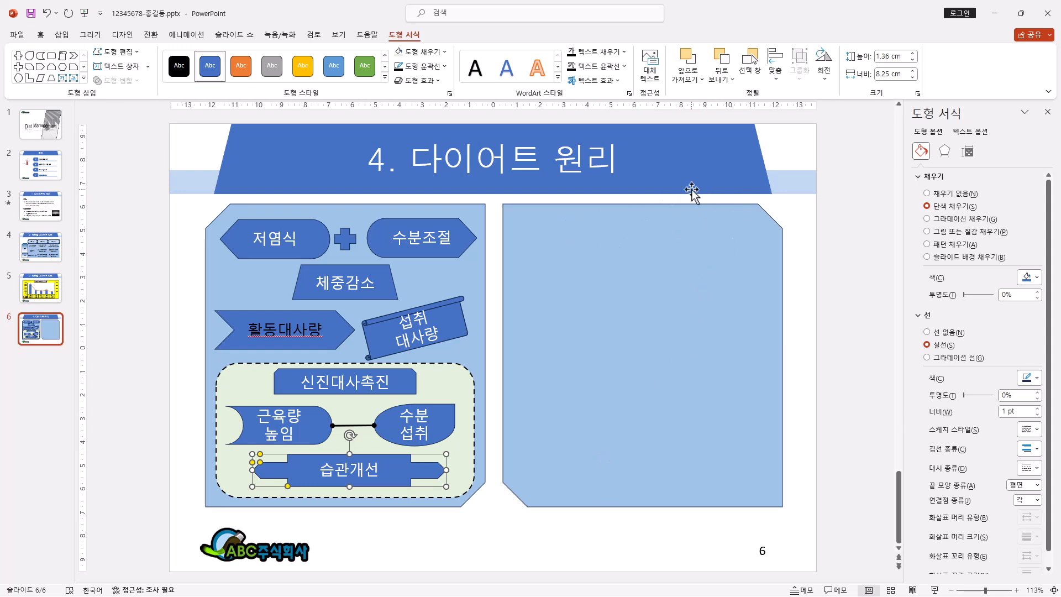
Step: Draw a horizontal scroll (가로로 말림) about 1.3 cm high and 6.8 cm wide atop the empty right panel and label it 공복 효과
click(84, 80)
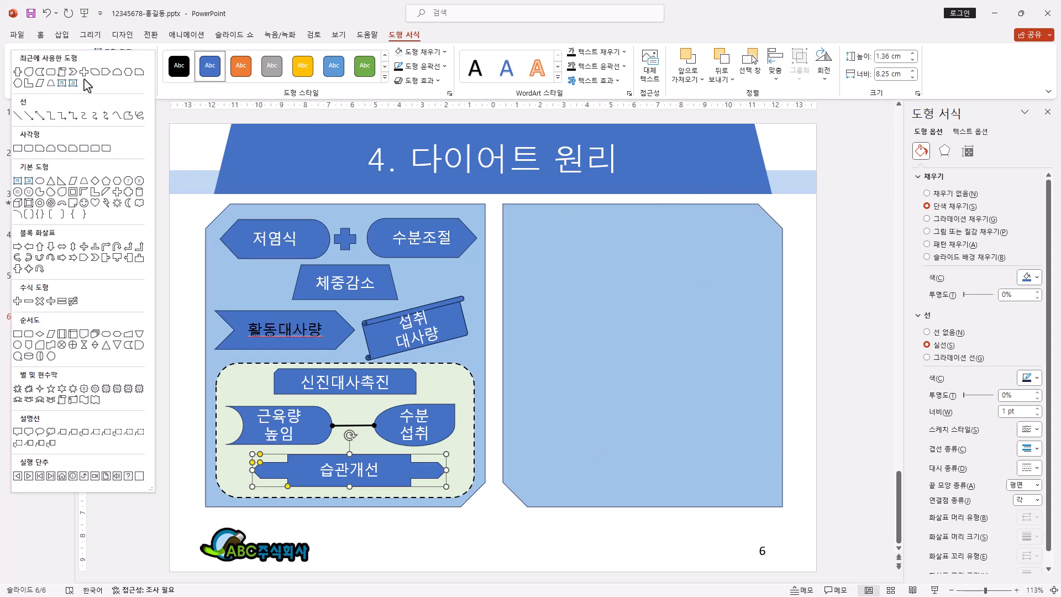
click(73, 400)
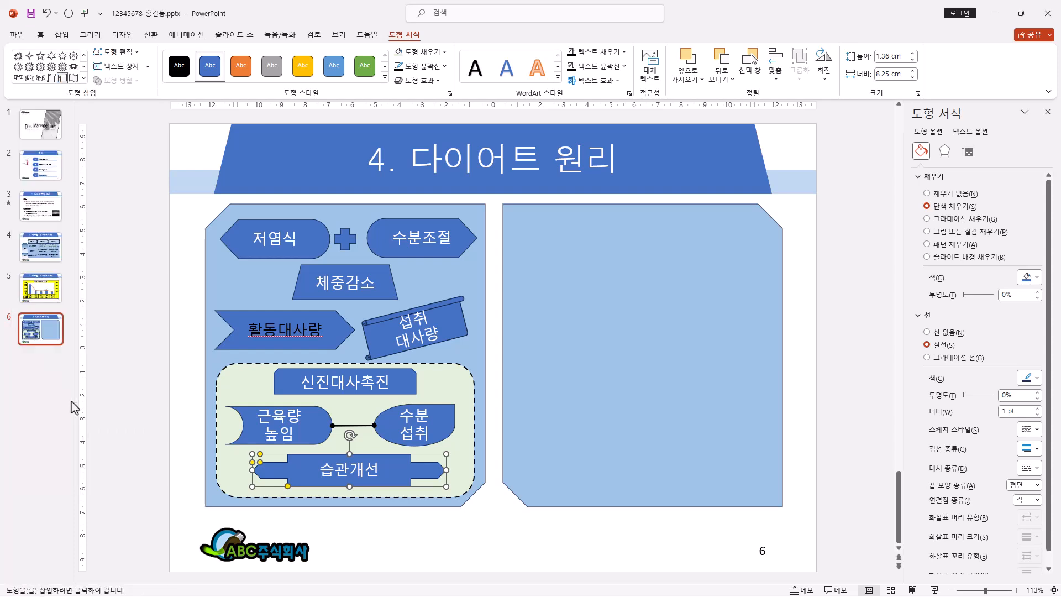
drag(566, 215, 721, 243)
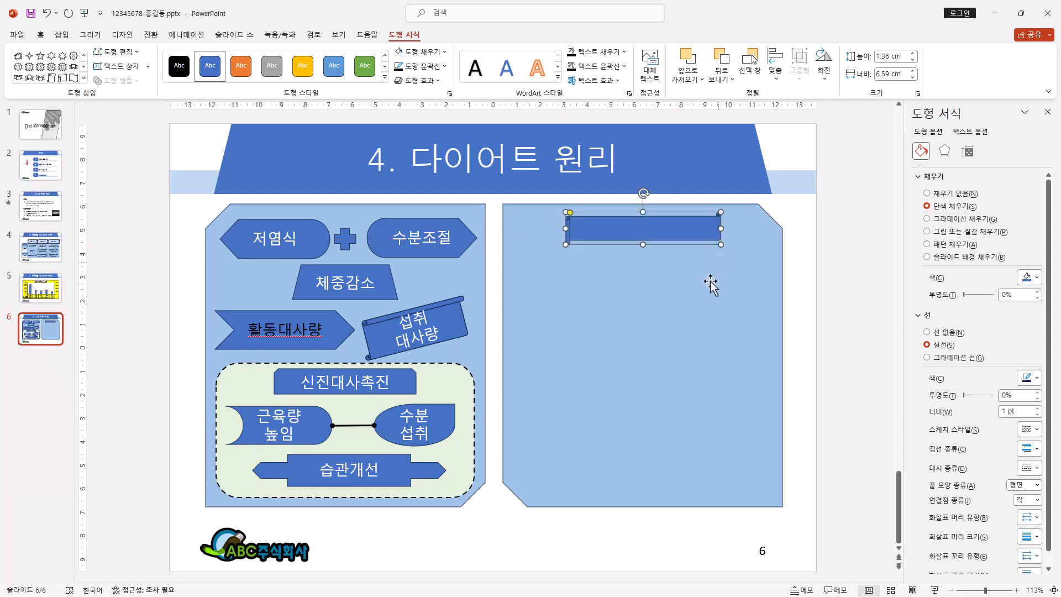
text(공복 효과)
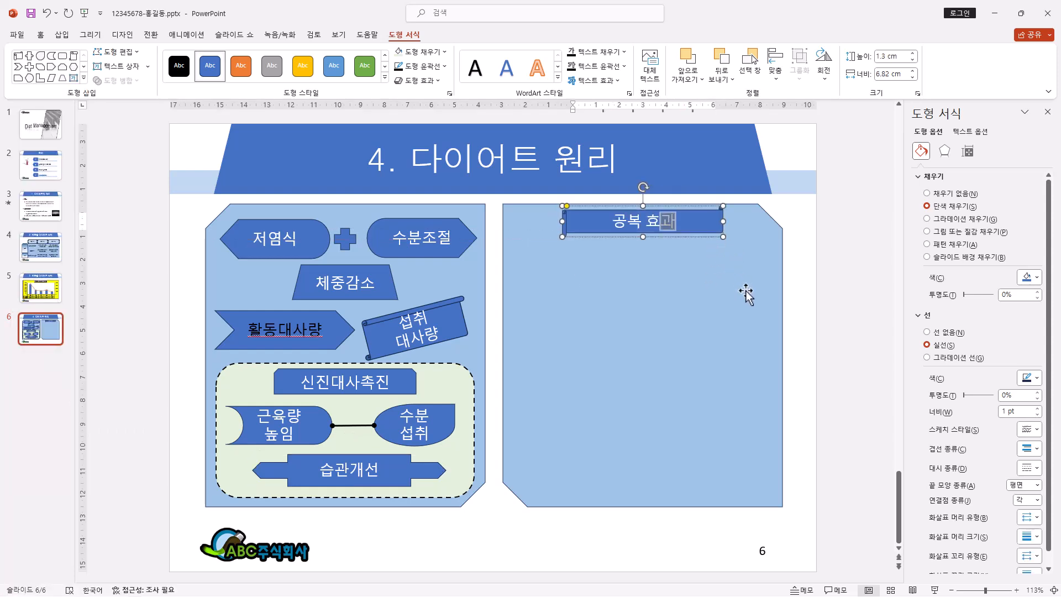
click(668, 236)
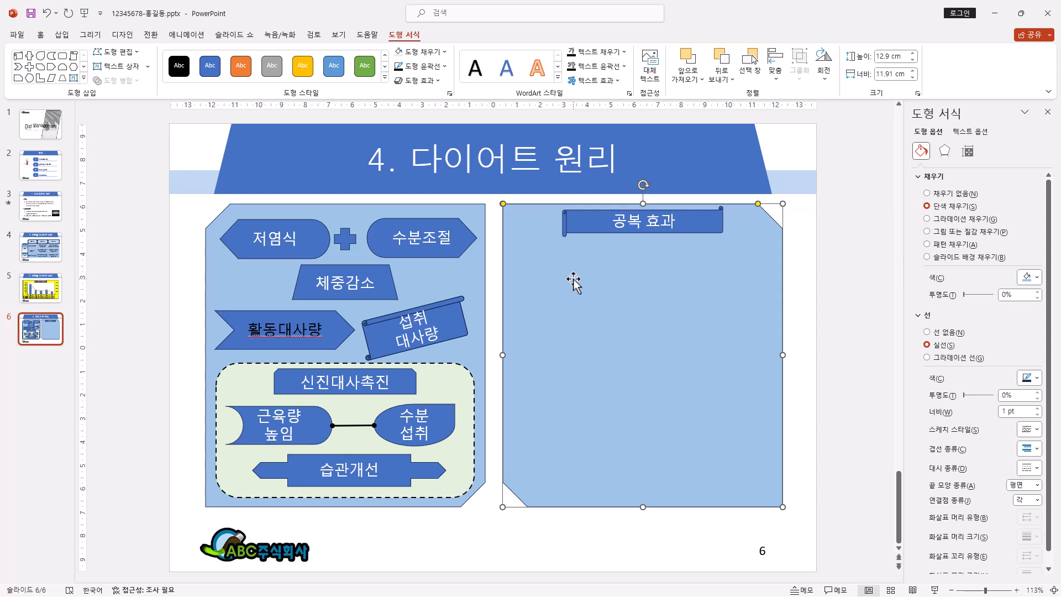
click(597, 218)
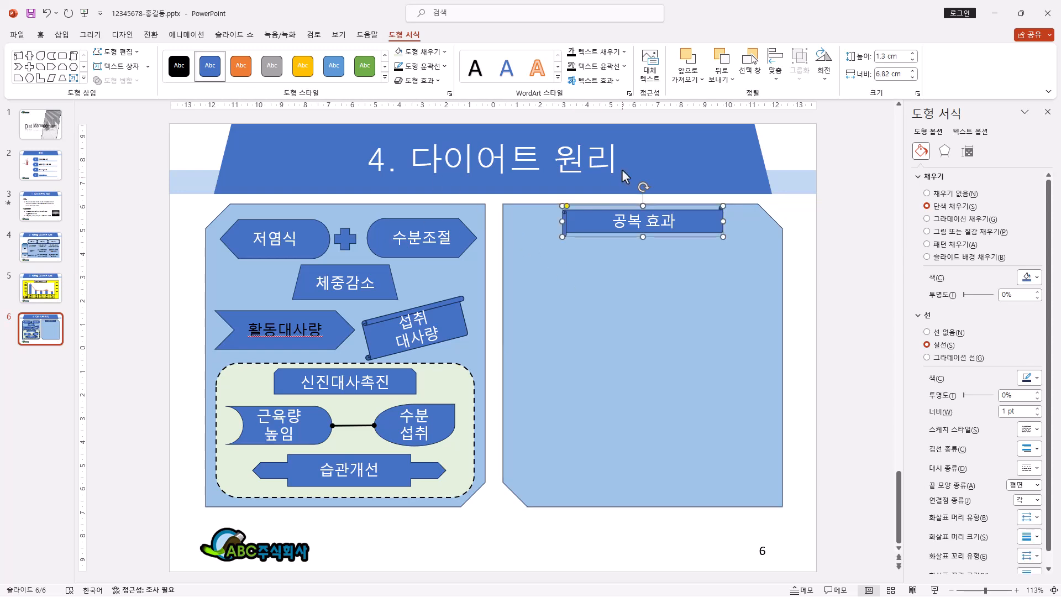
Step: Insert a SmartArt graphic with the 지그재그 프로세스형 layout on slide 6
click(68, 36)
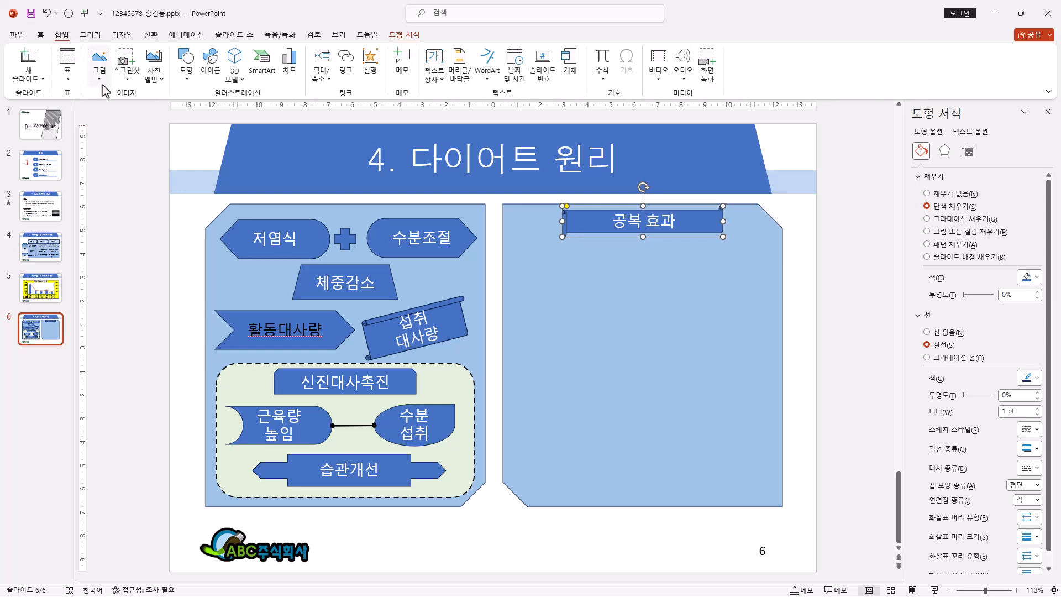
click(263, 65)
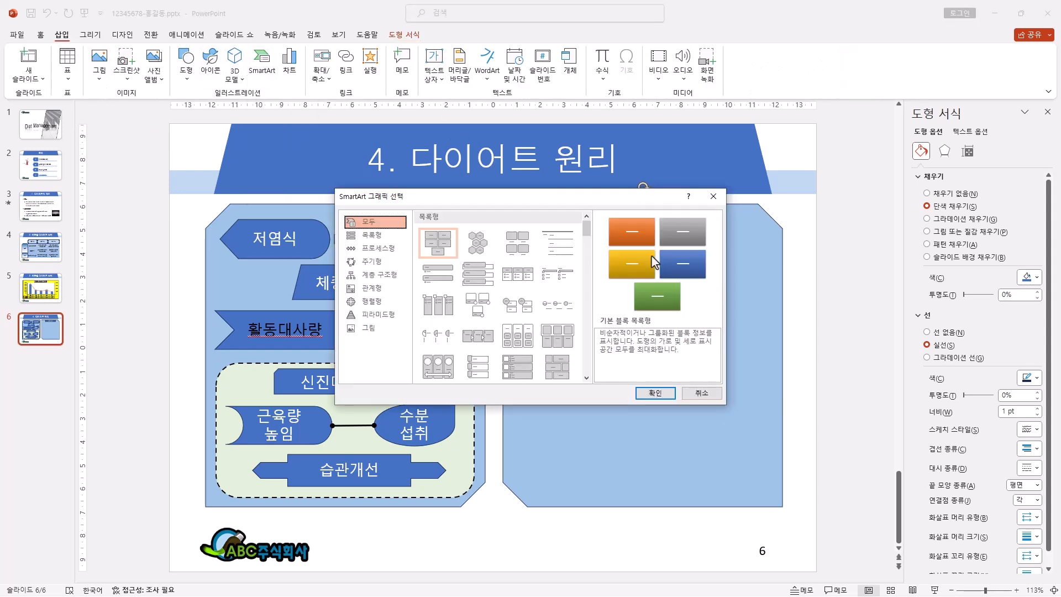
drag(588, 233, 588, 265)
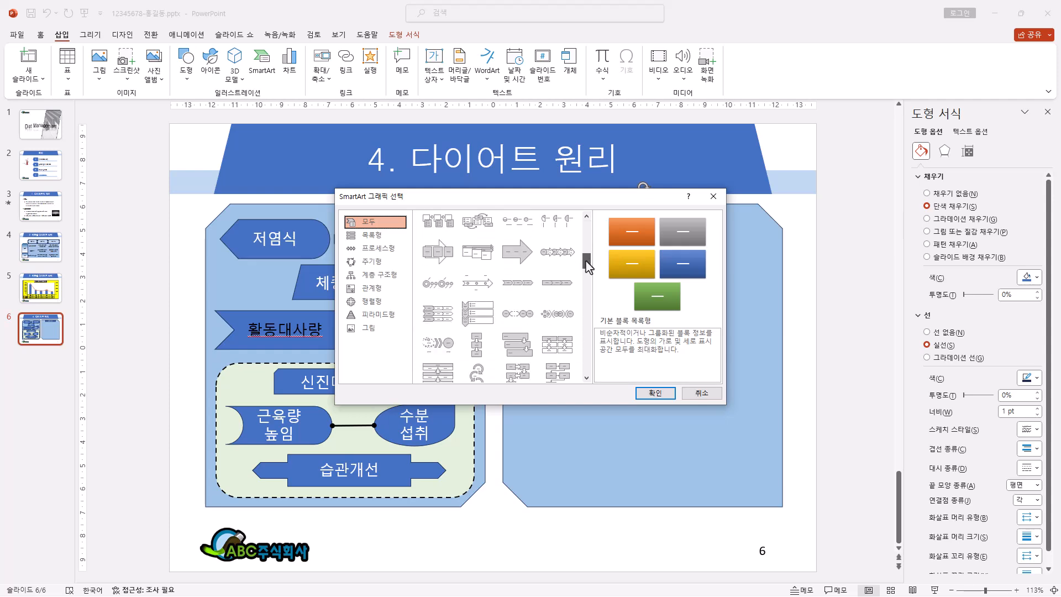
click(519, 347)
click(654, 393)
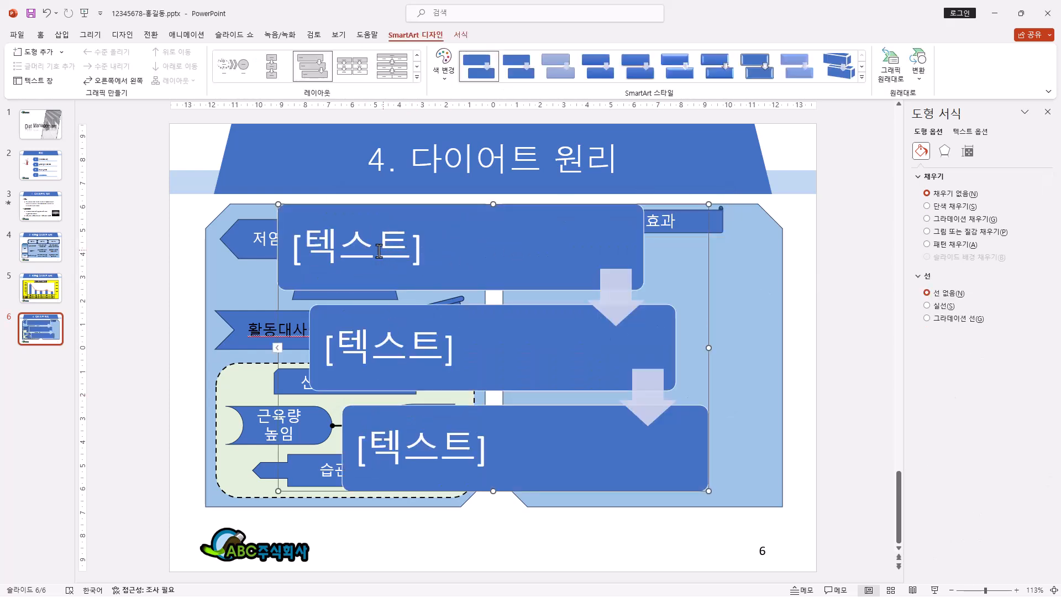
Step: Fill the three SmartArt boxes with 공복, 인슐린 분비 and 글루카곤 분비, placing 분비 on a second line in the last two
click(375, 245)
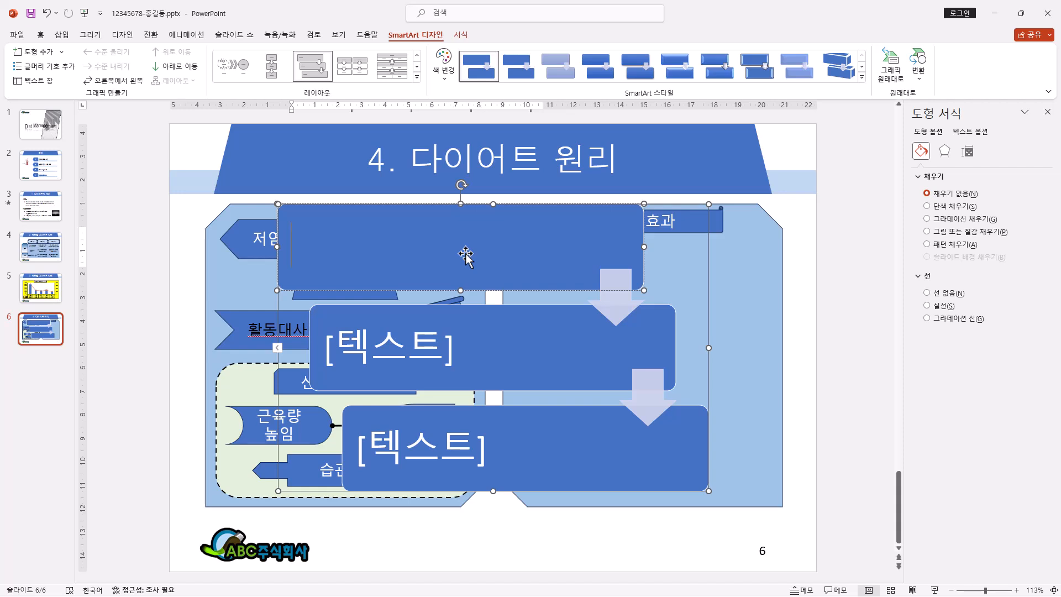
text(공복)
click(422, 311)
text(인슐린)
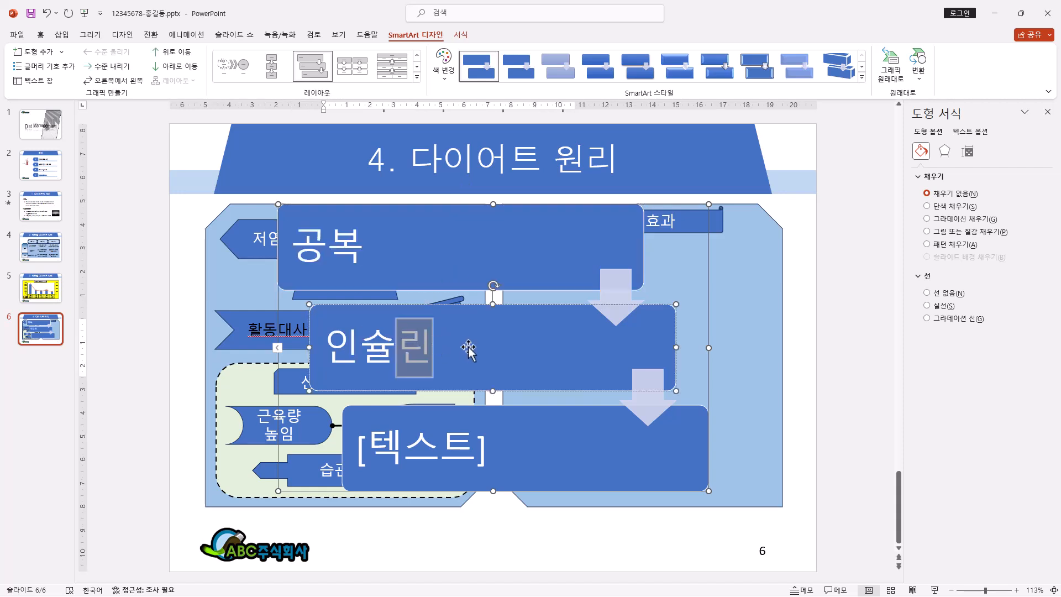
key(Return)
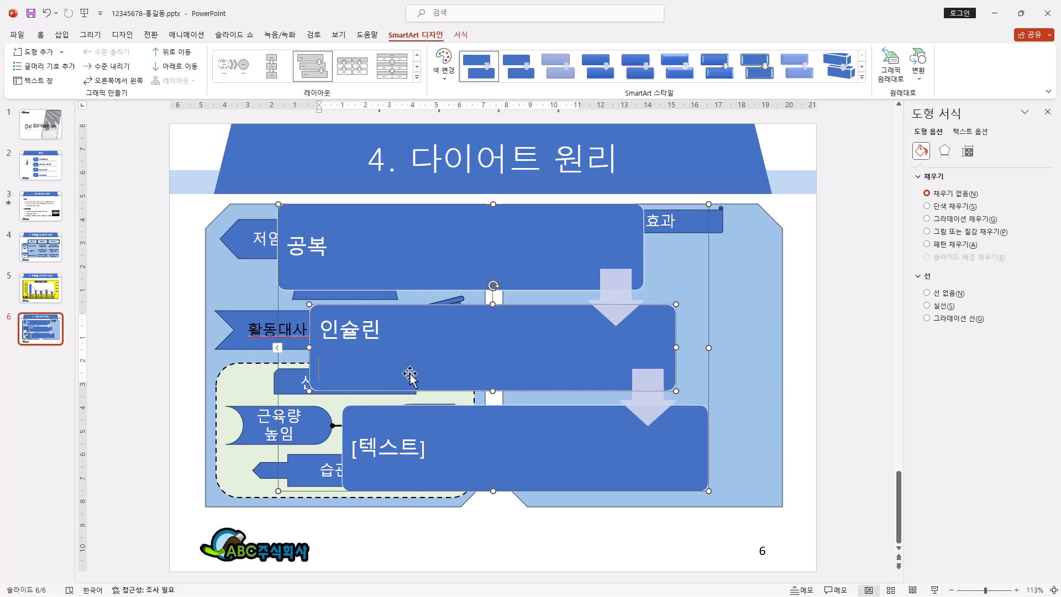
key(BackSpace)
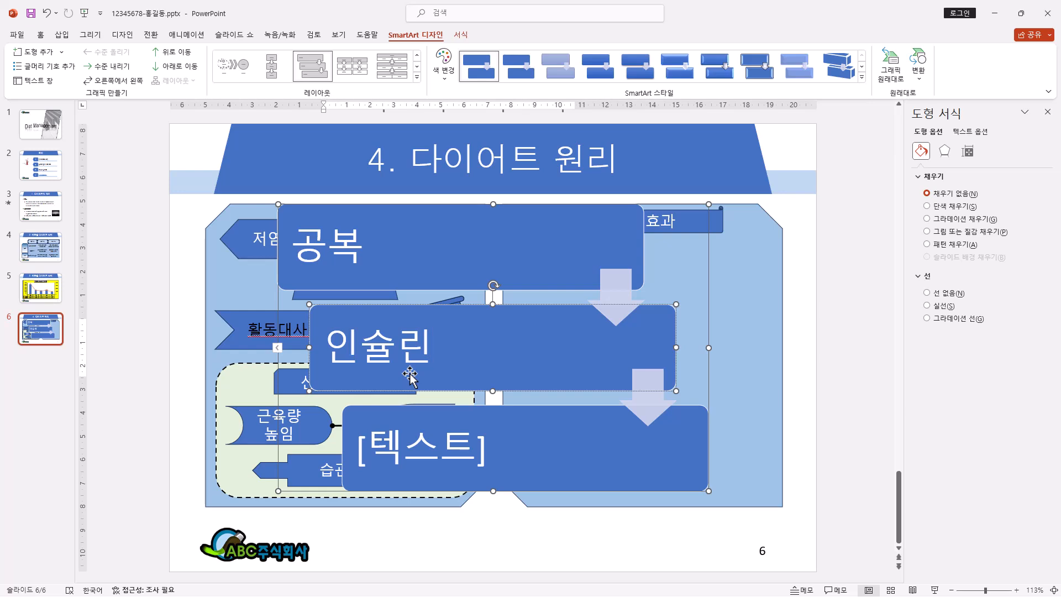
key(Return)
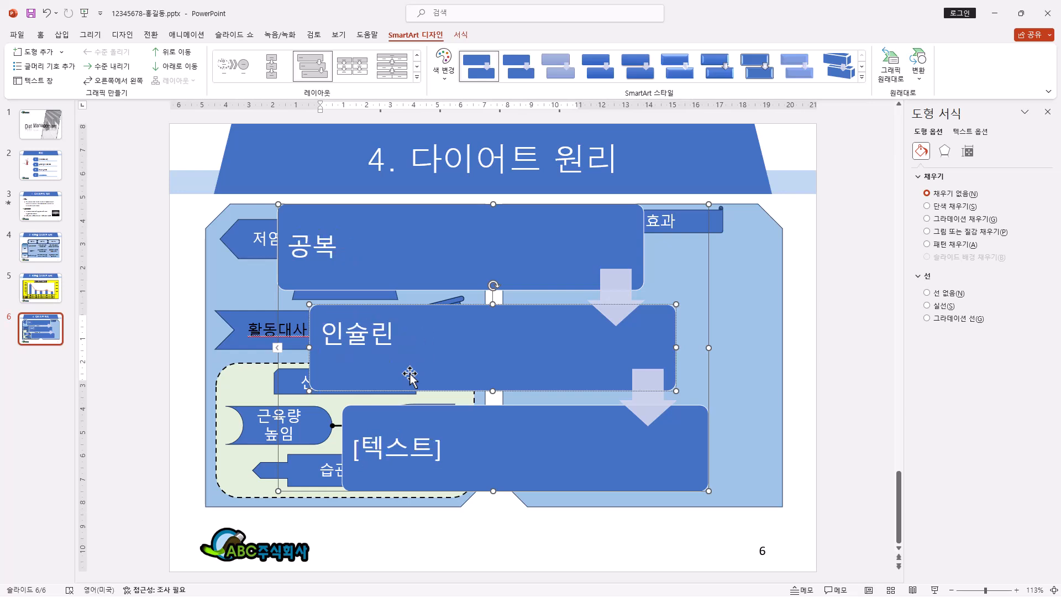
text(분비)
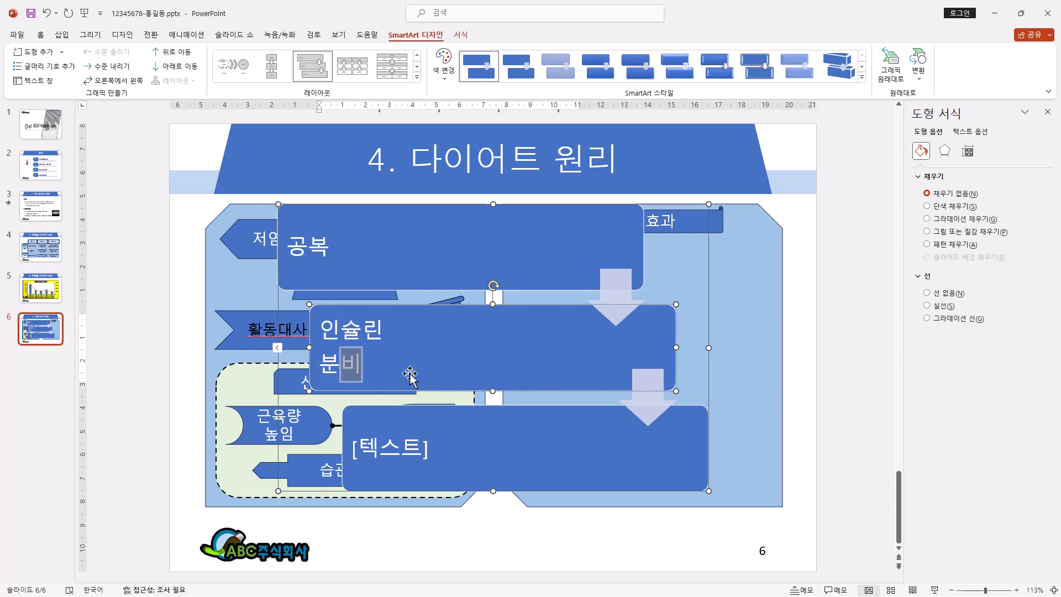
click(415, 442)
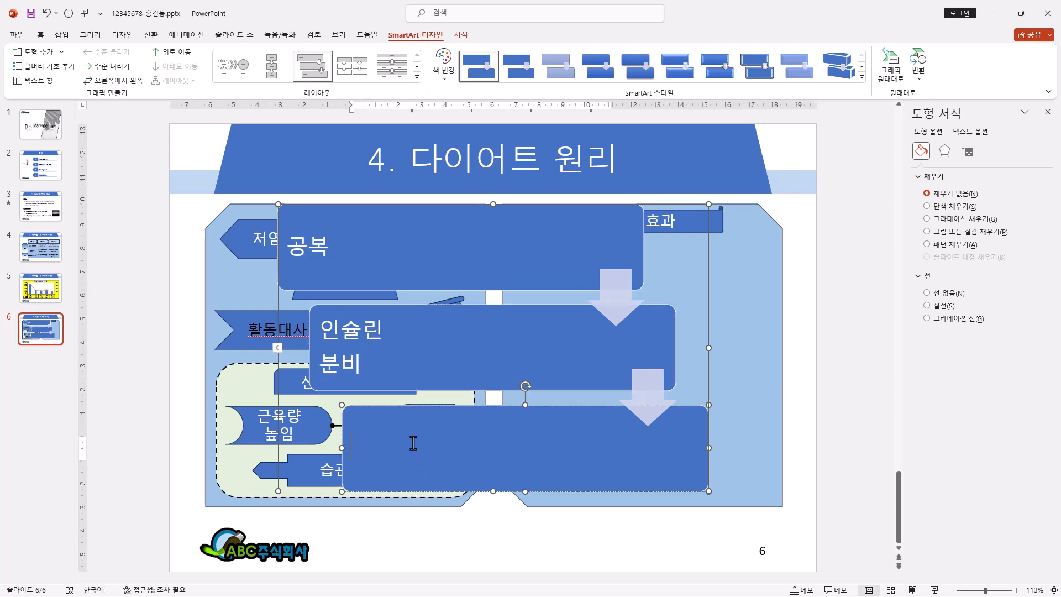
text(글루카곤)
key(Return)
text(분비)
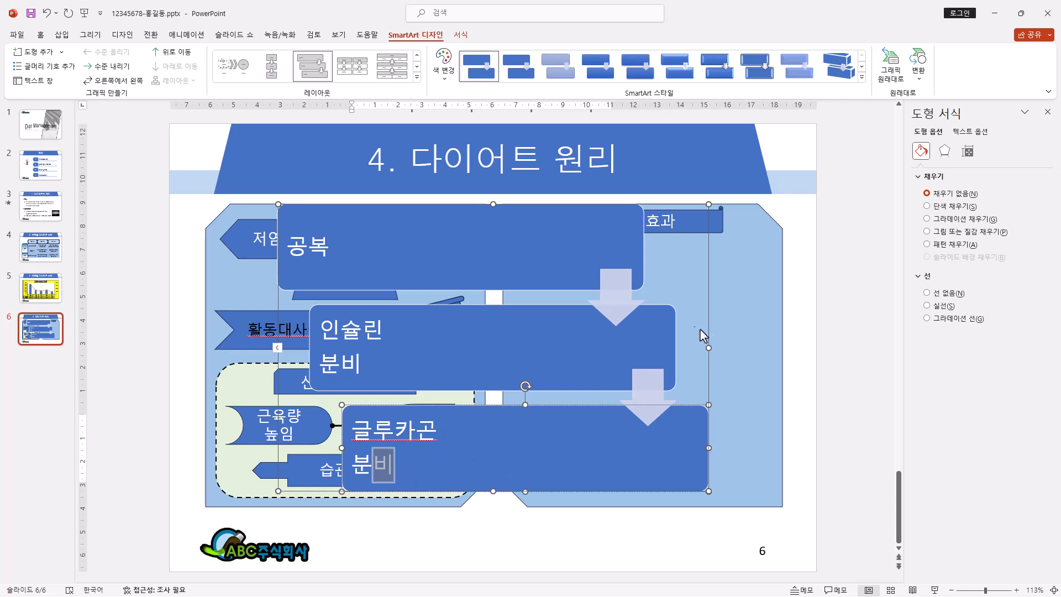
Step: Shrink the SmartArt graphic and place it in the right panel below the 공복 효과 scroll
click(710, 288)
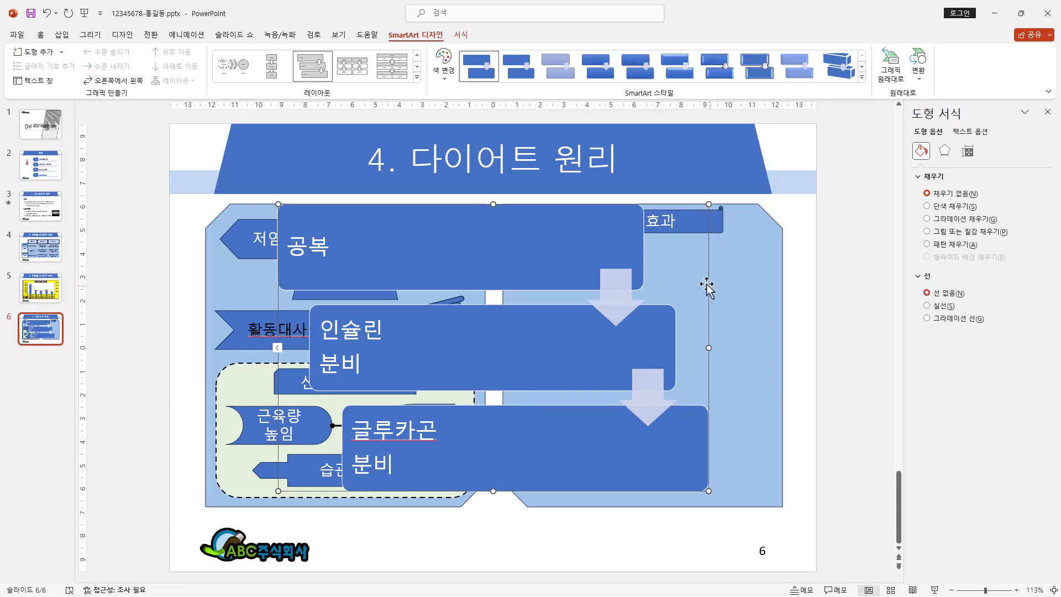
drag(709, 204, 714, 255)
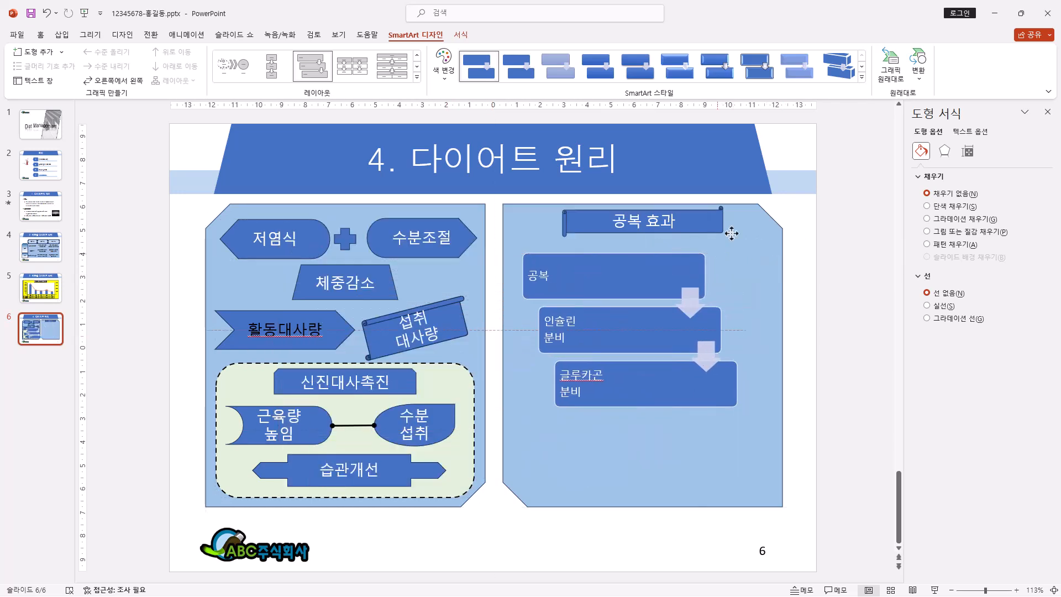
Step: Apply the 만화 3D style to the SmartArt and recolor it with the first 색상형 option (orange, gray, yellow)
click(862, 79)
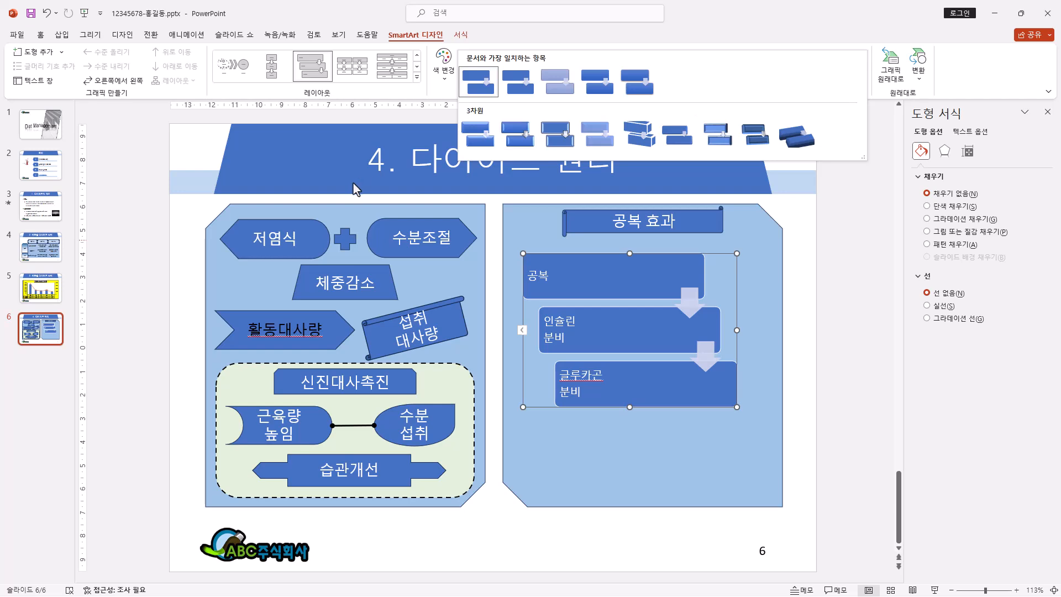
click(563, 145)
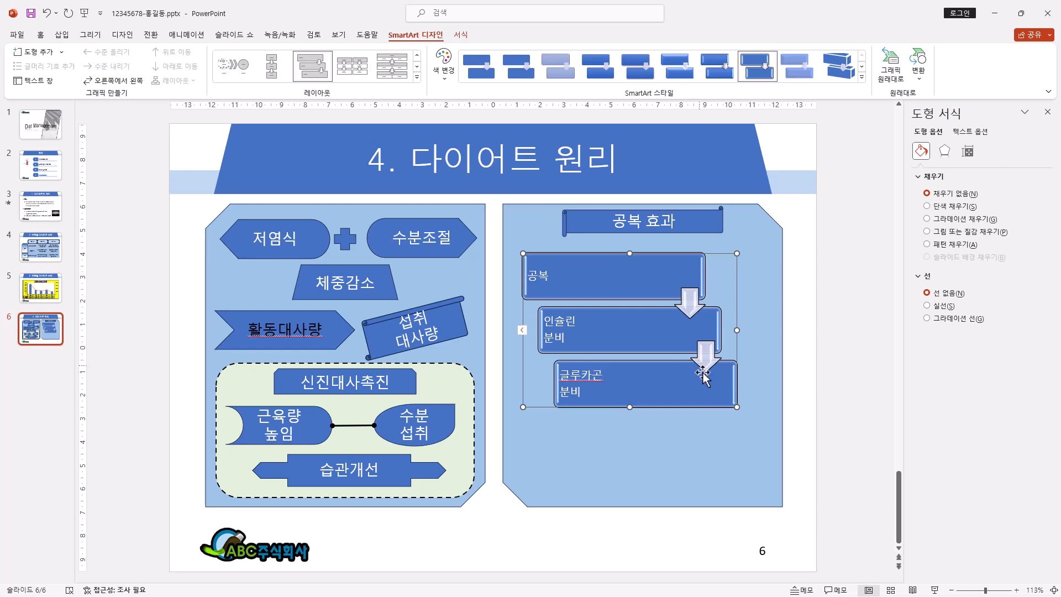
click(444, 72)
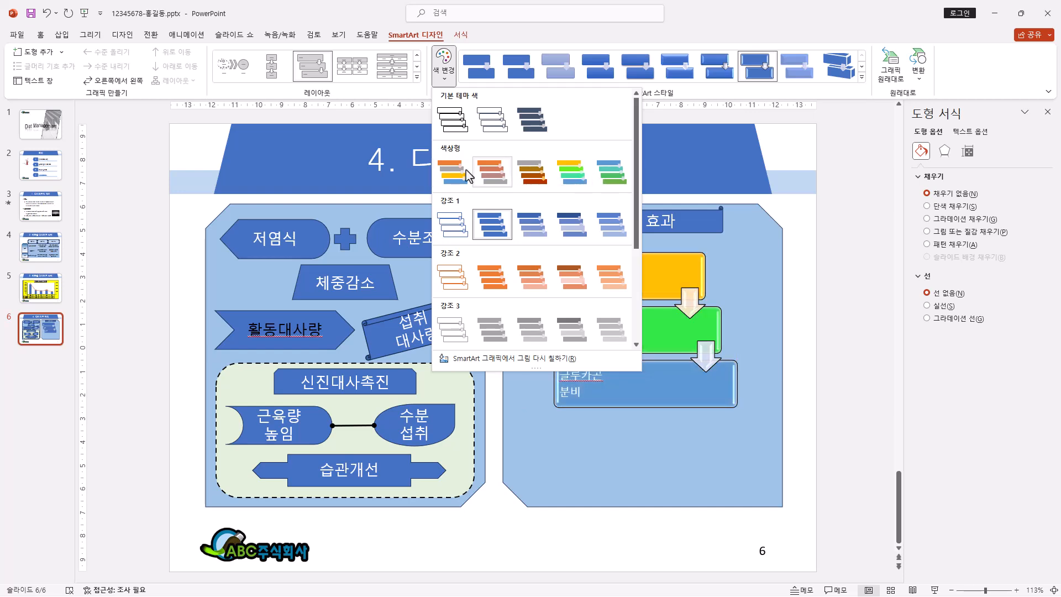
click(449, 179)
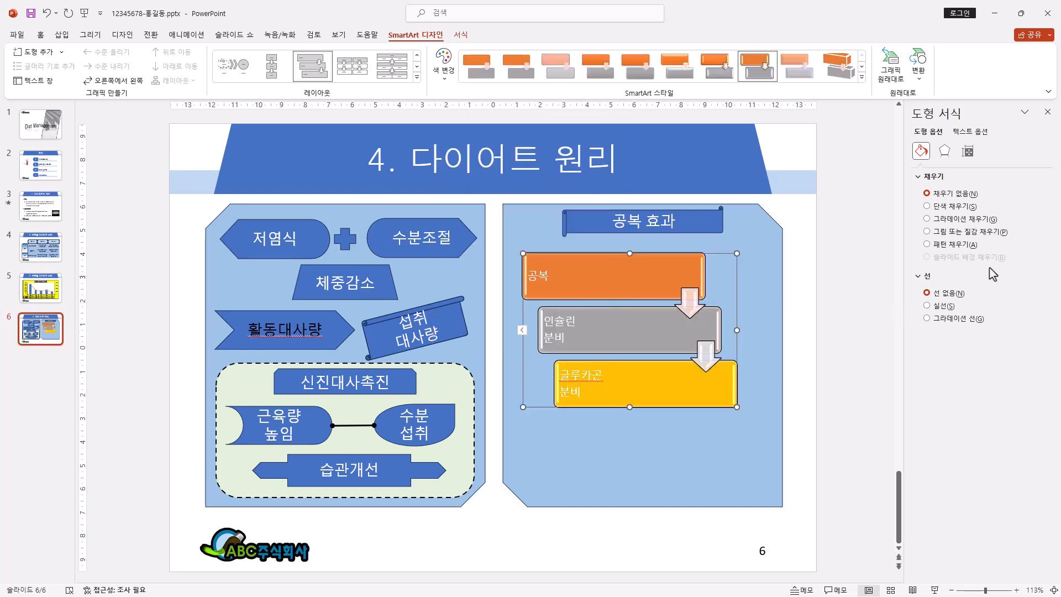
Step: Format all text in the zigzag SmartArt as 굴림, 18 pt, in black
click(40, 36)
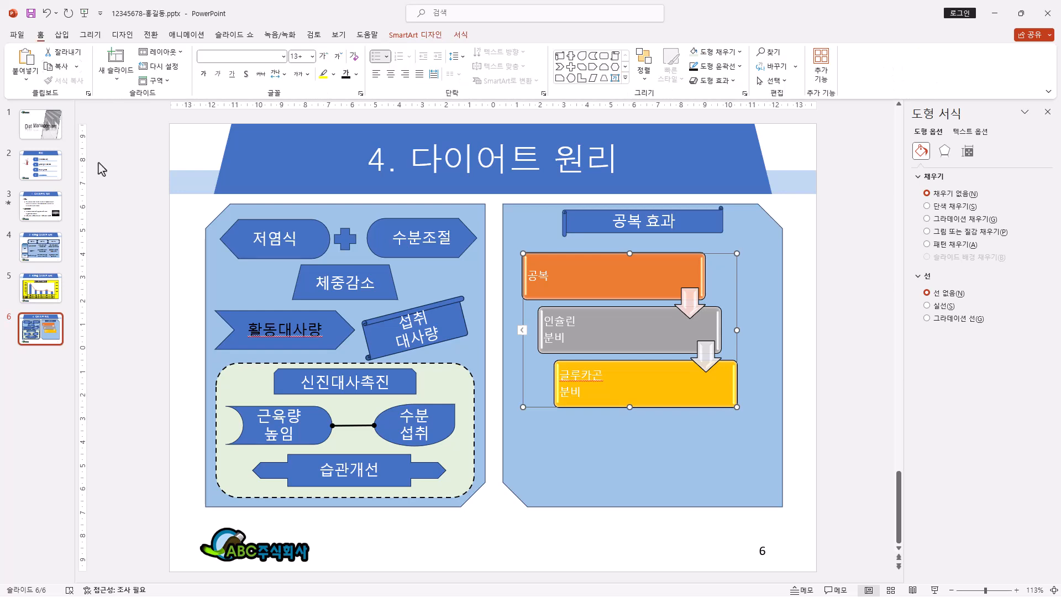
click(283, 56)
click(252, 167)
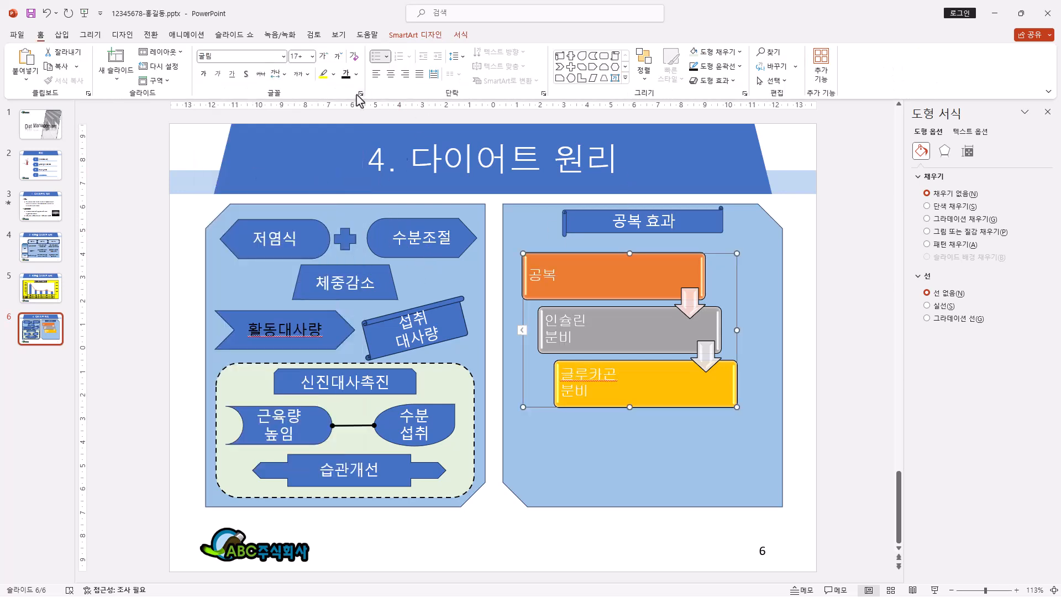
click(312, 56)
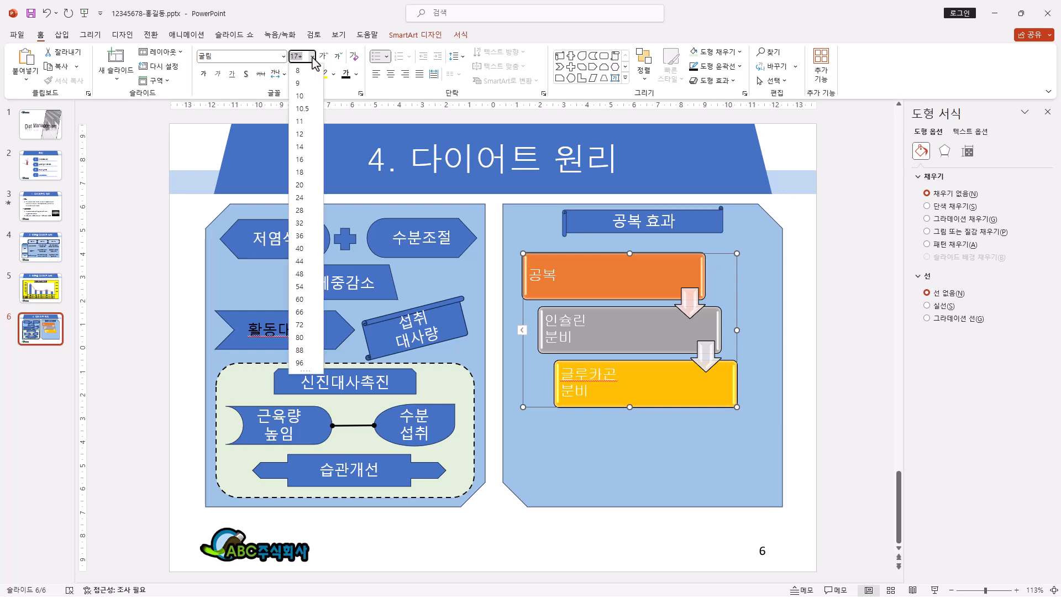
click(302, 173)
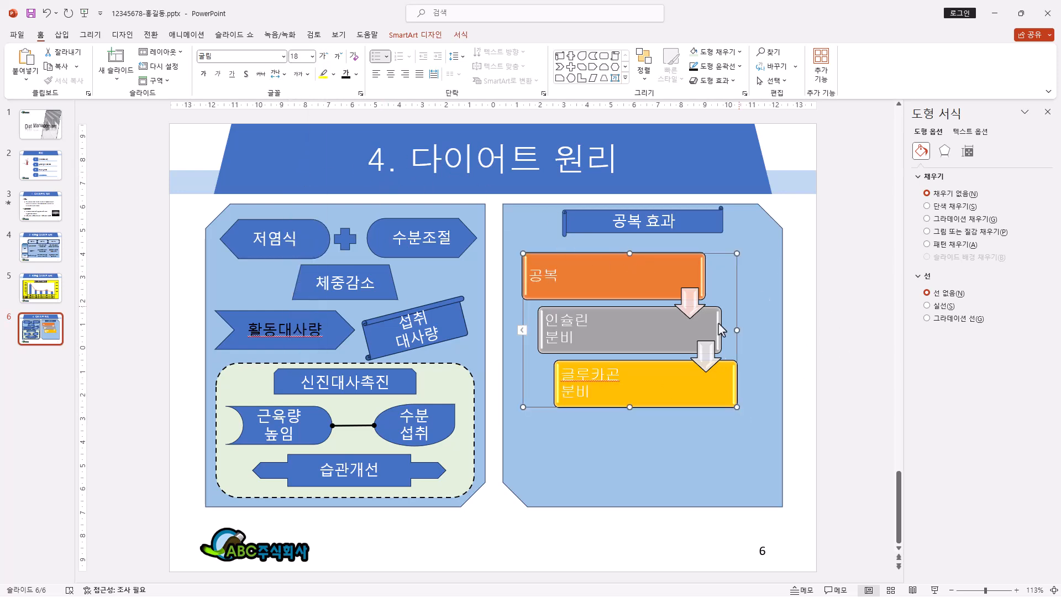
click(347, 76)
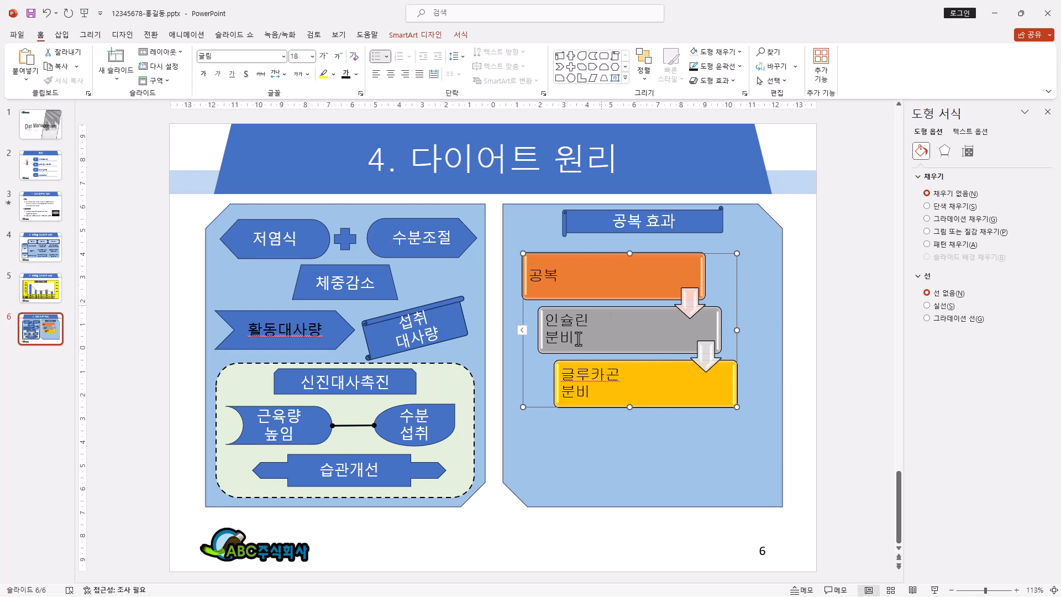
Step: Shrink the zigzag SmartArt further so it occupies only the upper-left part of the right panel
drag(191, 198, 526, 532)
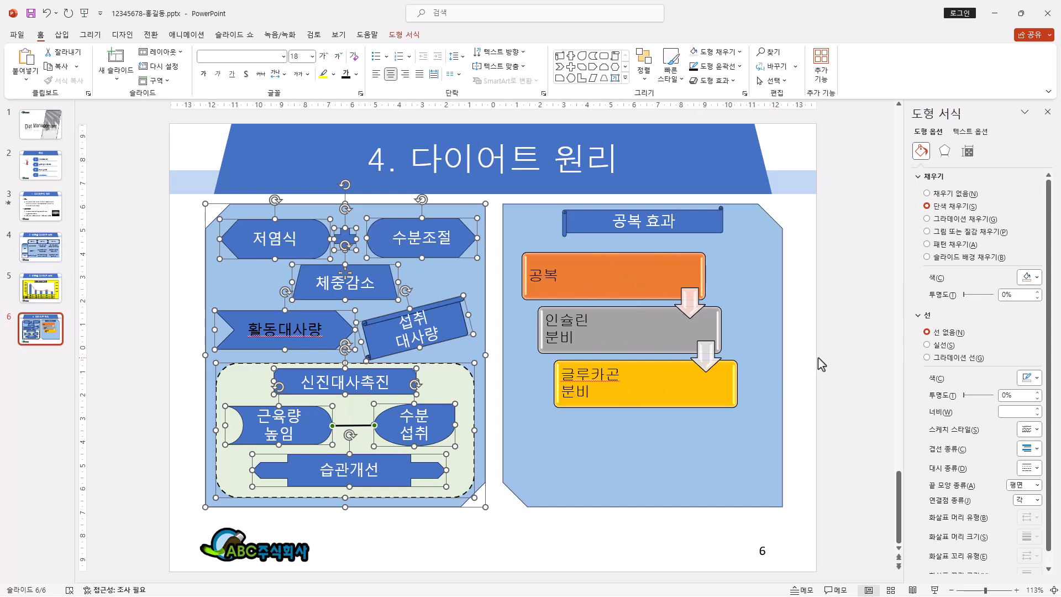
click(738, 346)
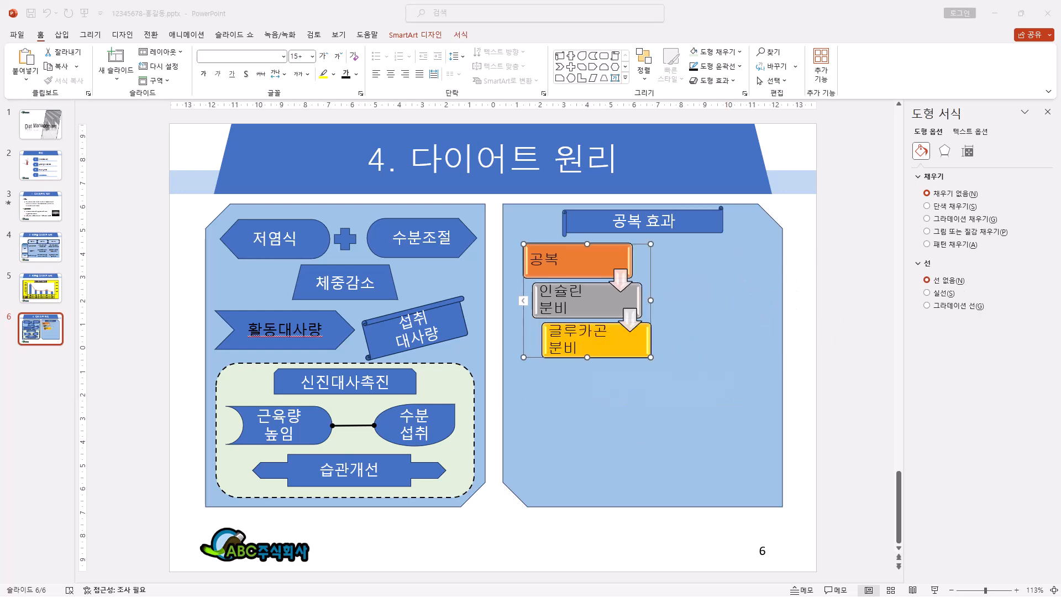
Step: Insert a 원형 화살표 프로세스형 SmartArt graphic and fit it at a reduced size beside the zigzag SmartArt
click(66, 38)
click(63, 35)
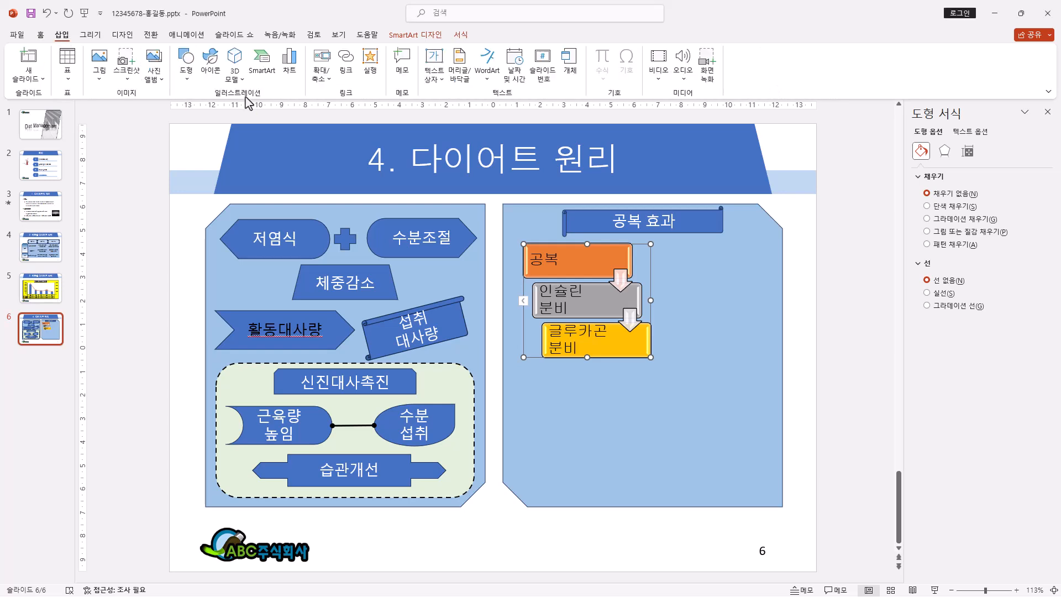
click(261, 62)
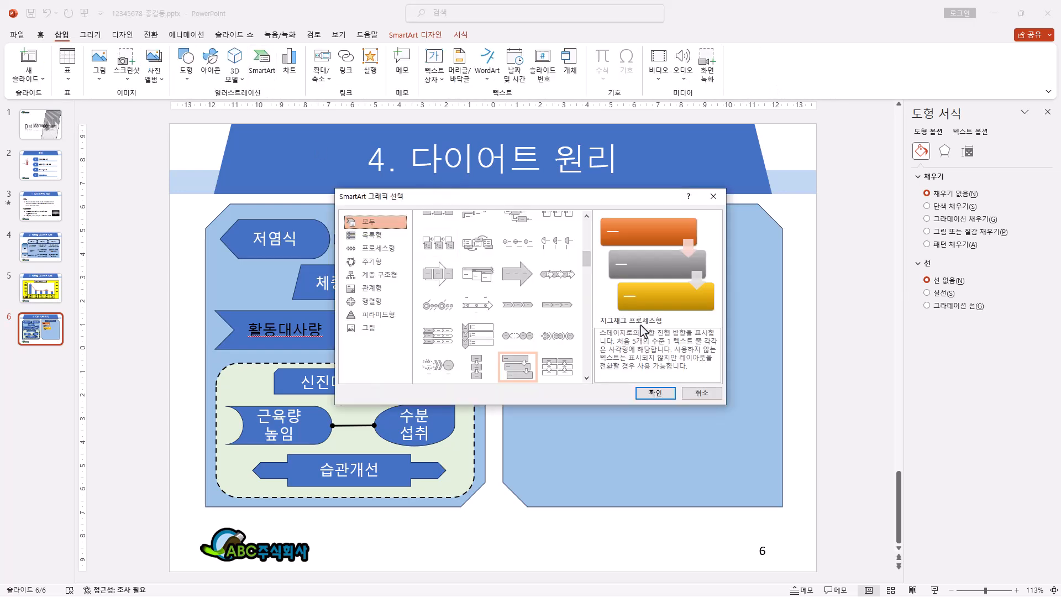
drag(584, 263, 599, 300)
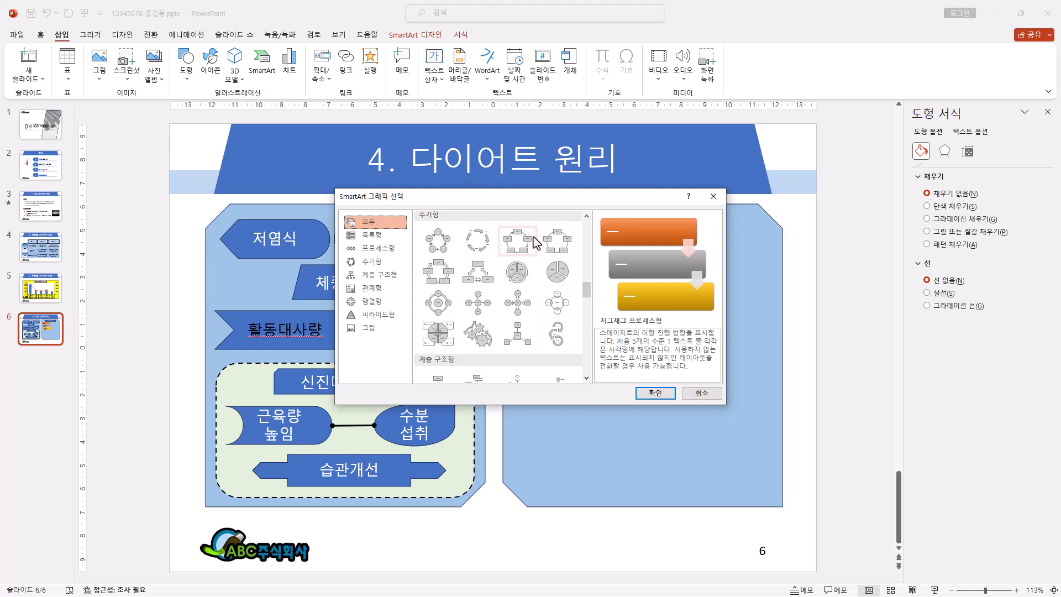
click(557, 334)
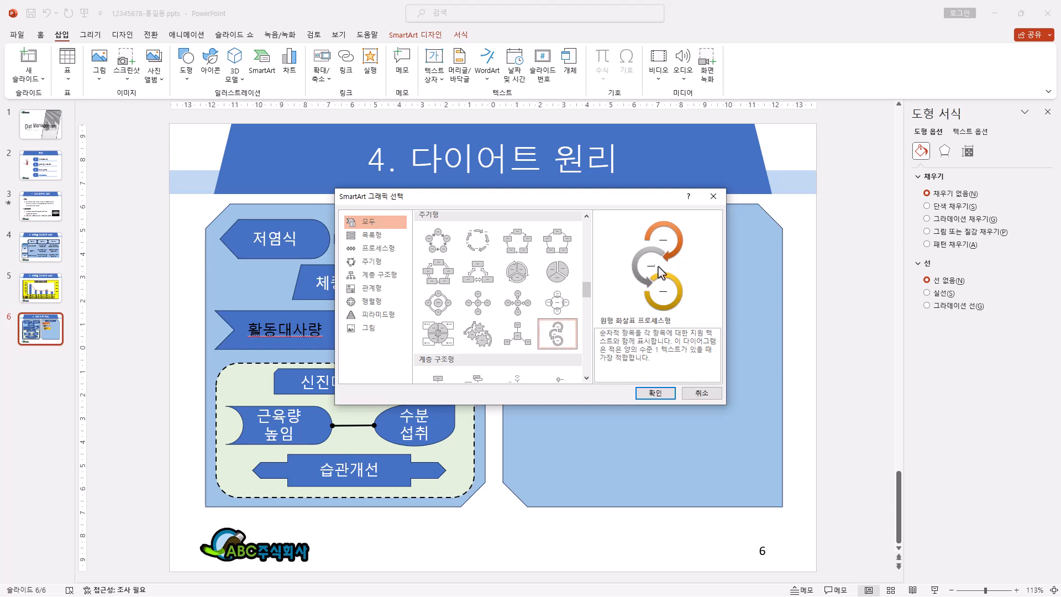
click(655, 393)
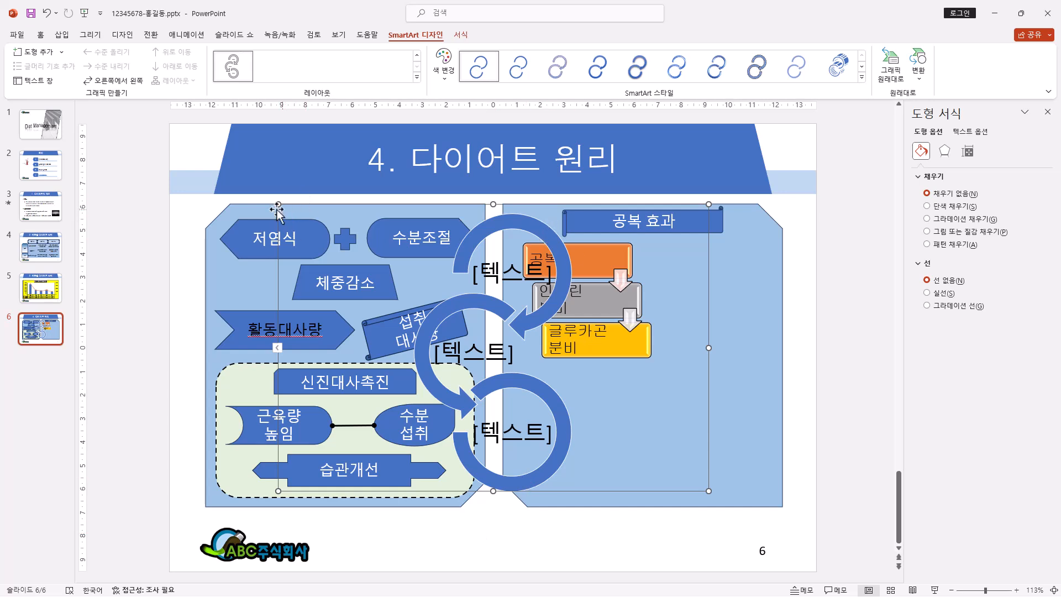
drag(275, 212, 548, 314)
drag(655, 314, 757, 254)
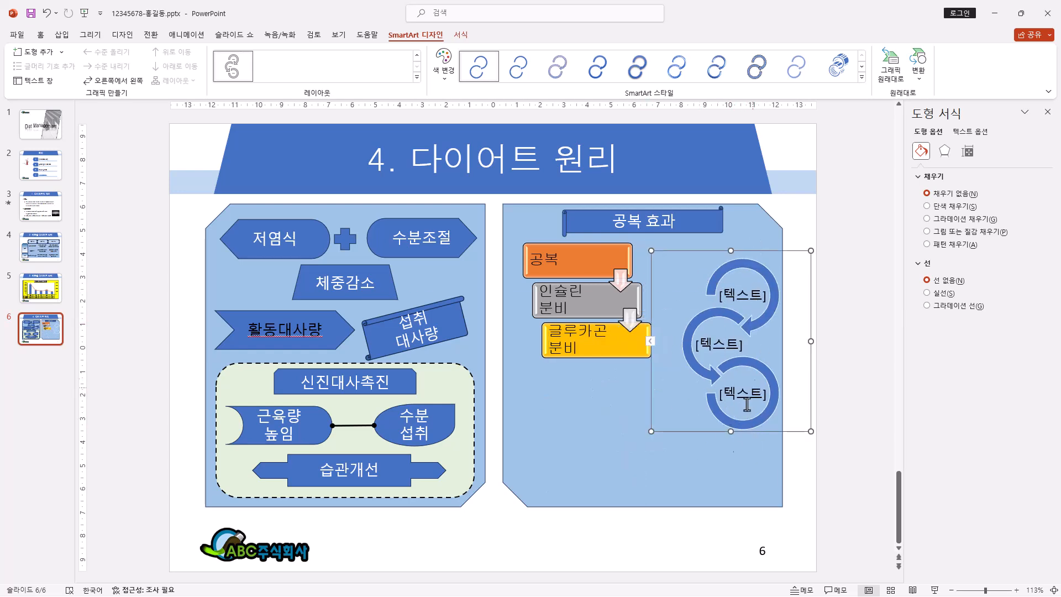
Step: Remove one of the three text items from the circular arrow SmartArt so that two arrows remain
click(729, 419)
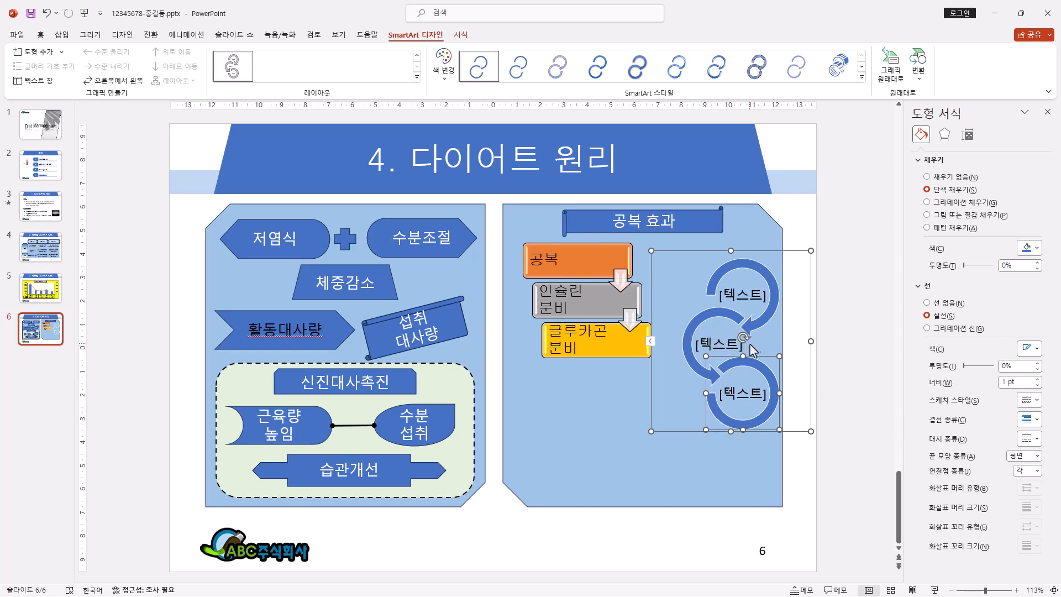
click(651, 345)
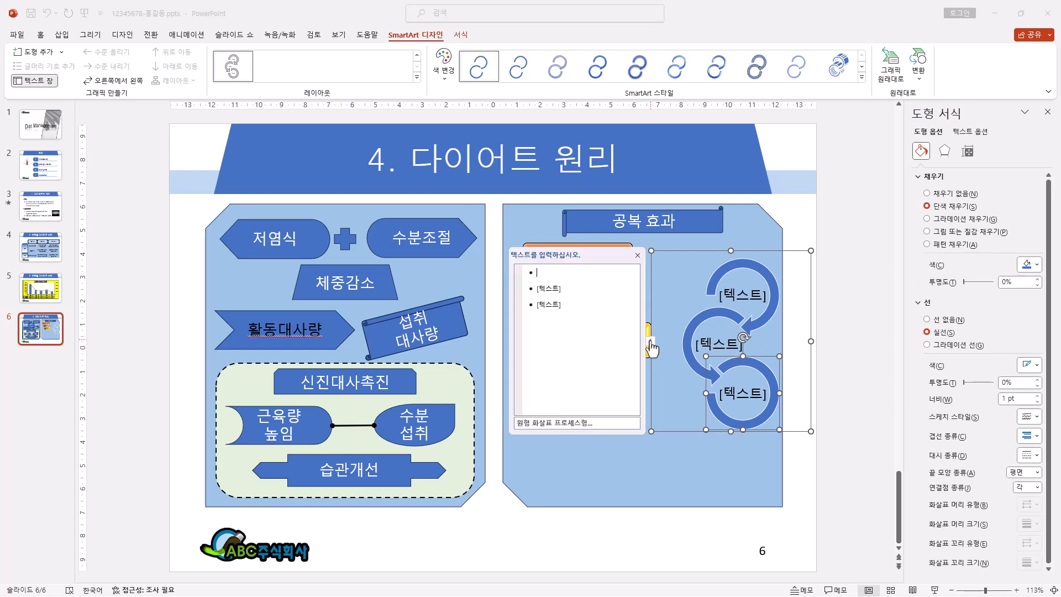
click(540, 271)
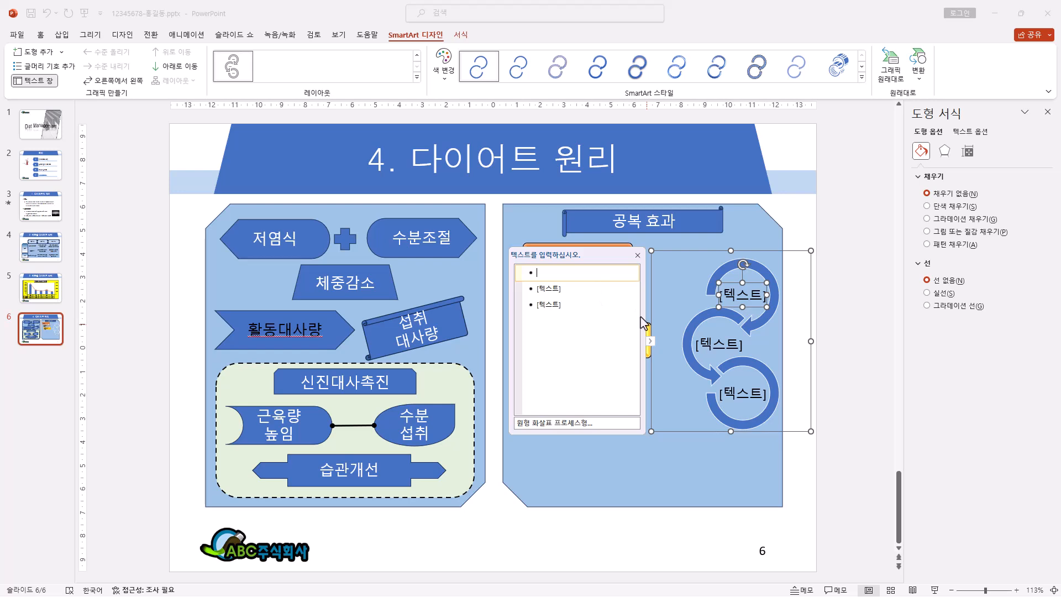
key(Delete)
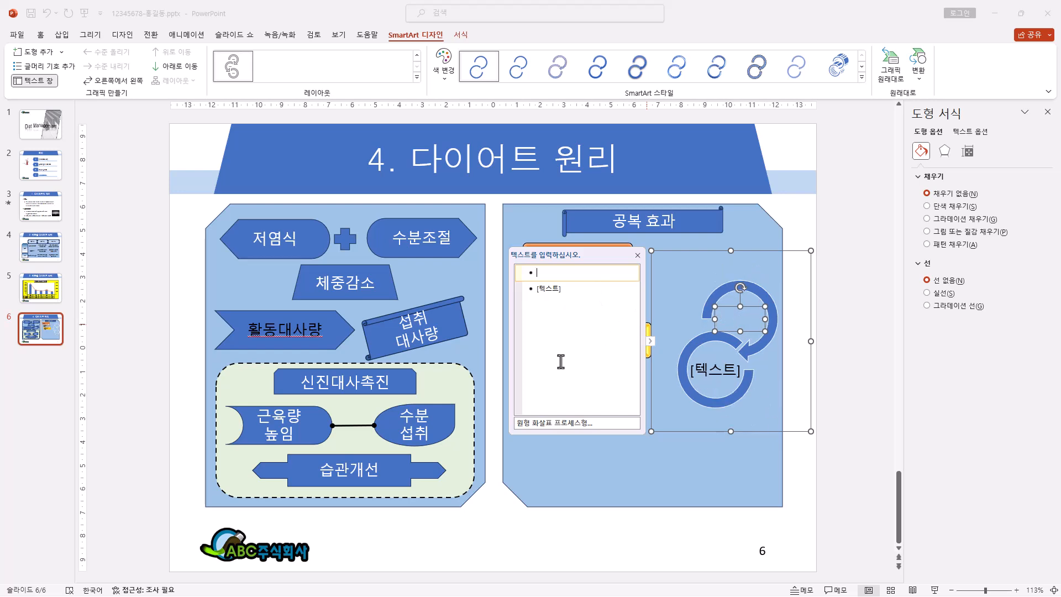
click(550, 288)
click(545, 272)
click(546, 288)
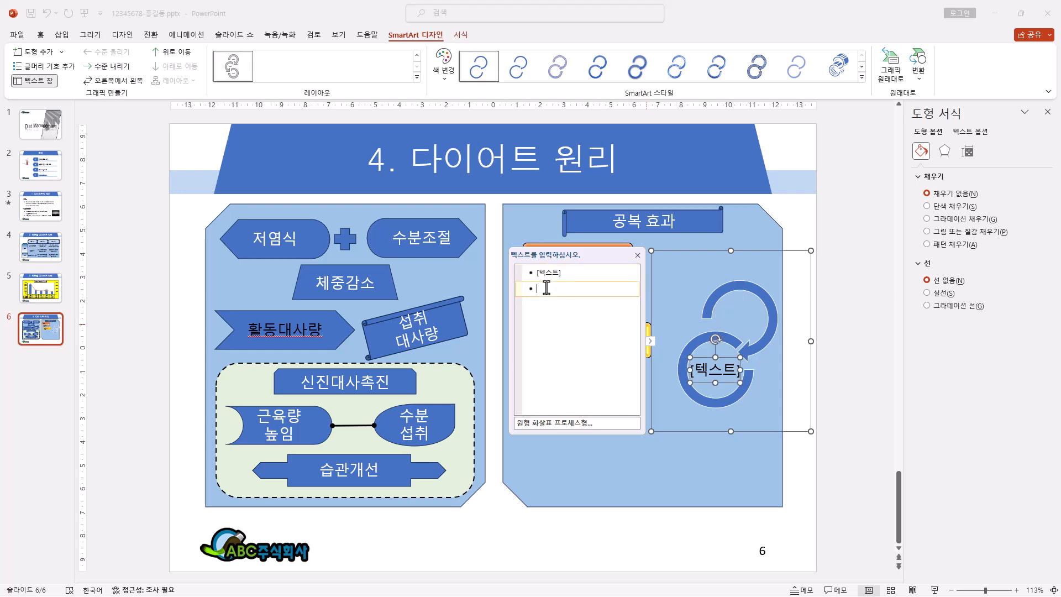
click(637, 272)
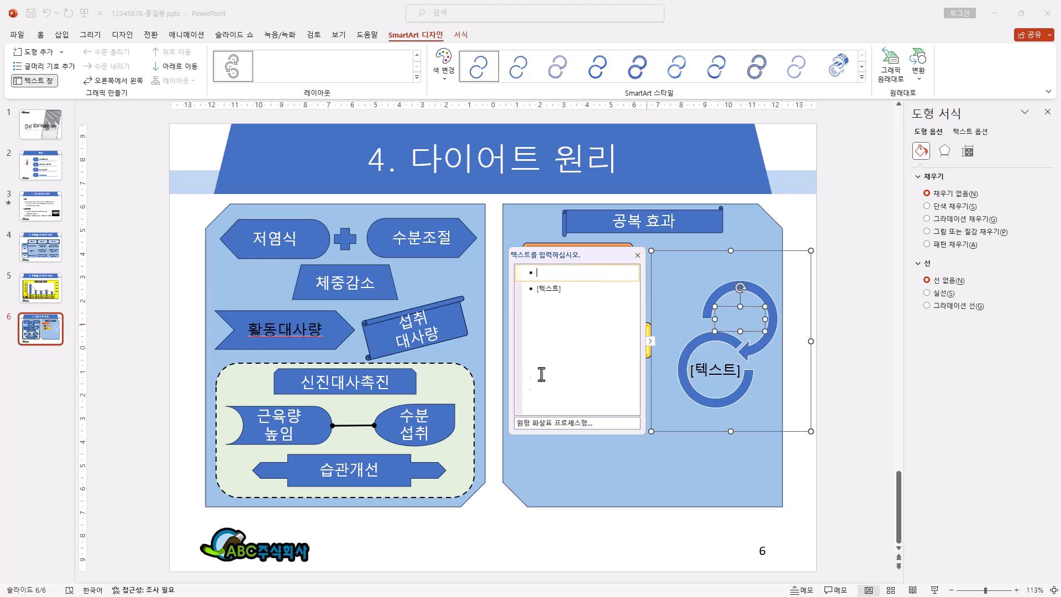
click(638, 255)
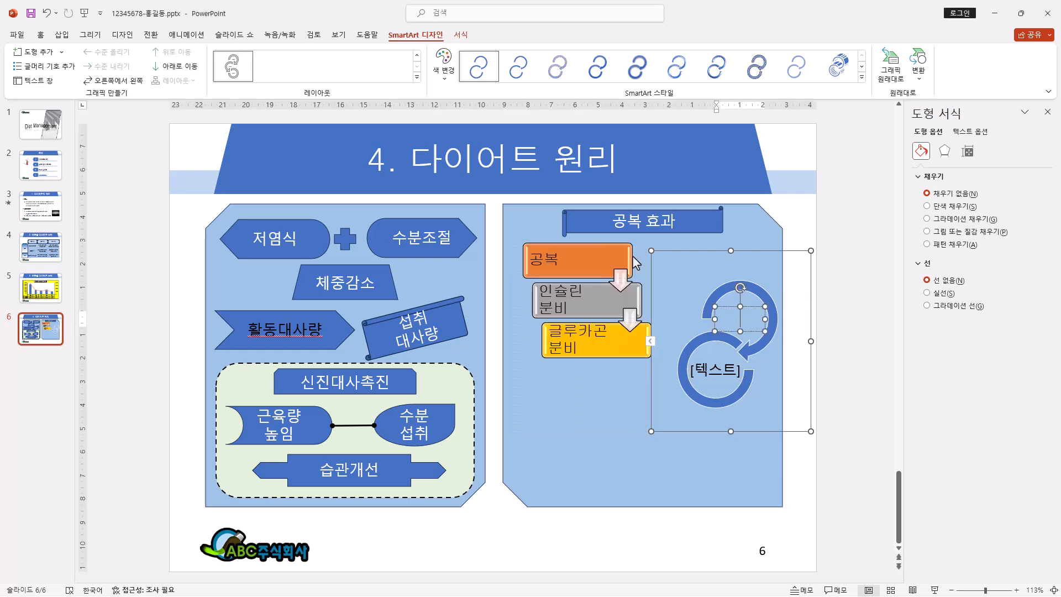
Step: Enter 혈당감소 in the upper circular arrow and open the lower arrow's text for editing
click(742, 317)
text(혈당감소)
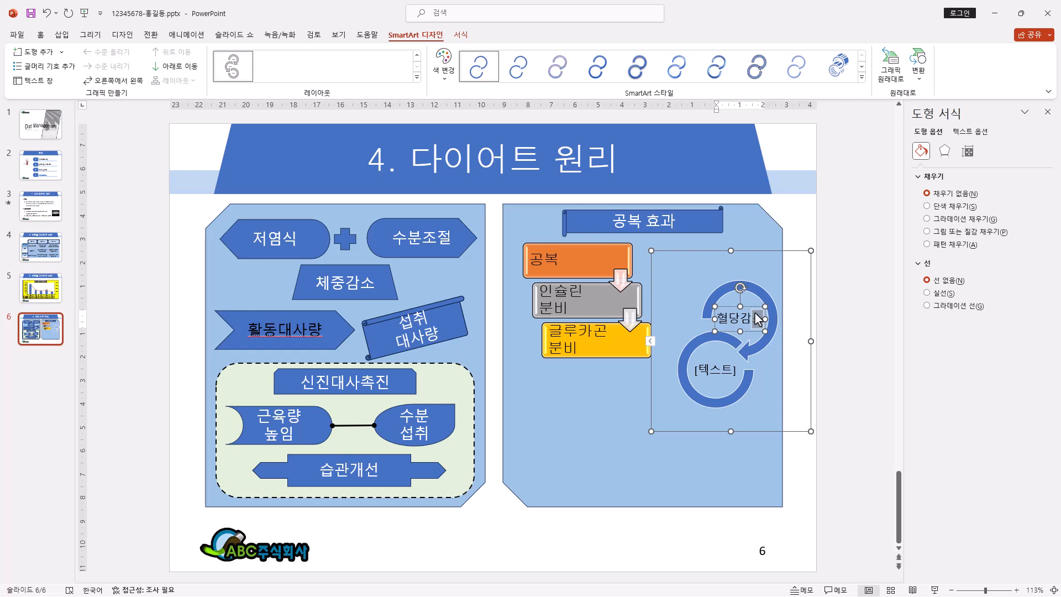
click(715, 368)
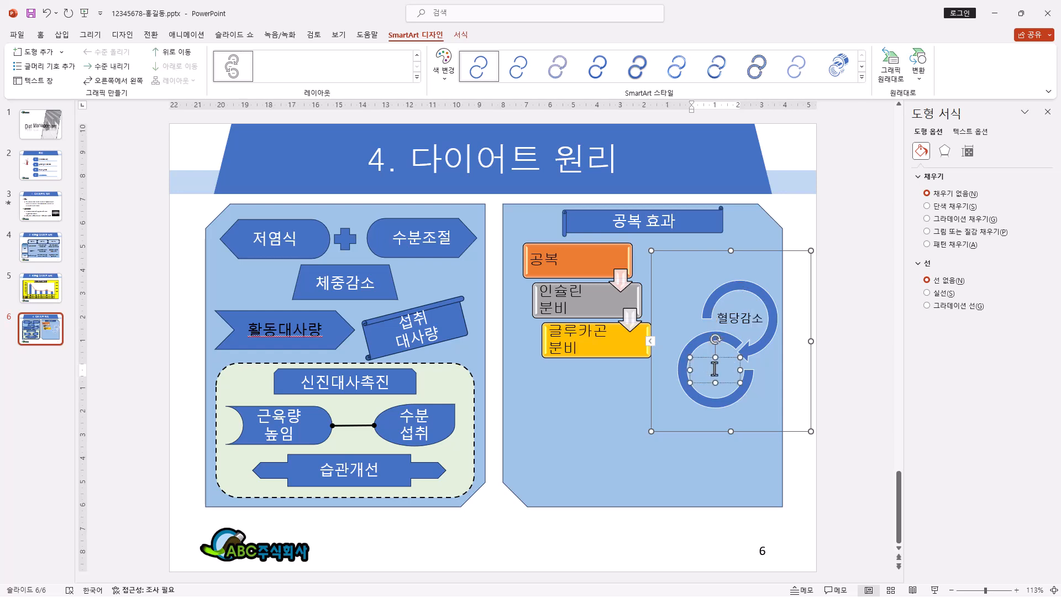